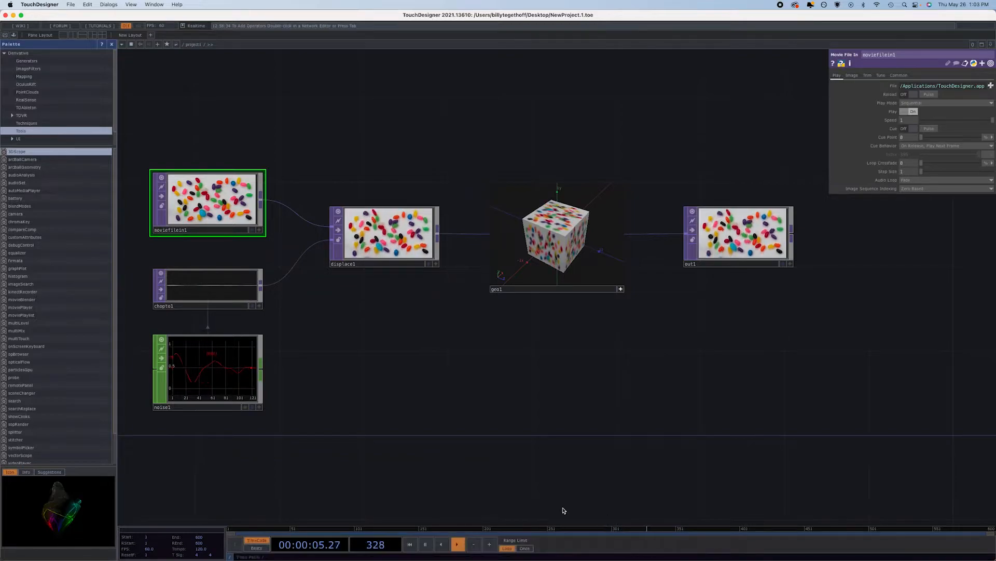
Switch to QuickTime Player and play builders.1.mov to view the particle figures example
{"action": "mouse_move", "coordinate": [506, 556]}
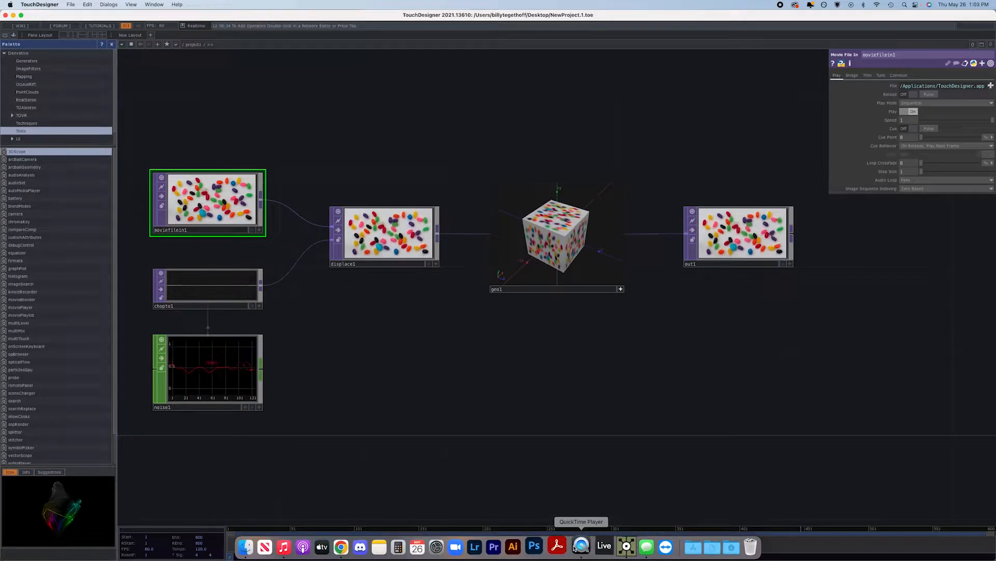
{"action": "left_click", "coordinate": [580, 546]}
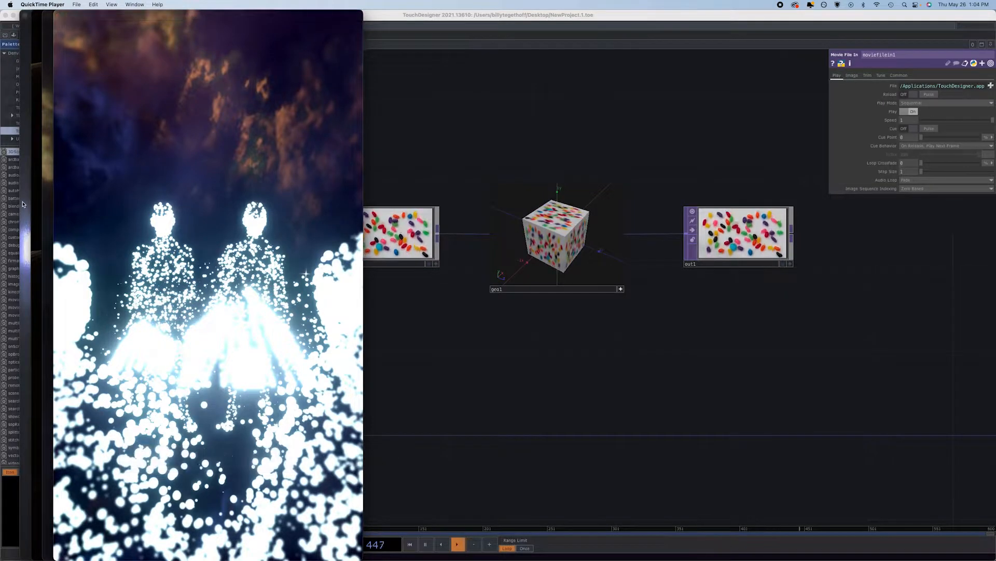
{"action": "mouse_move", "coordinate": [173, 469]}
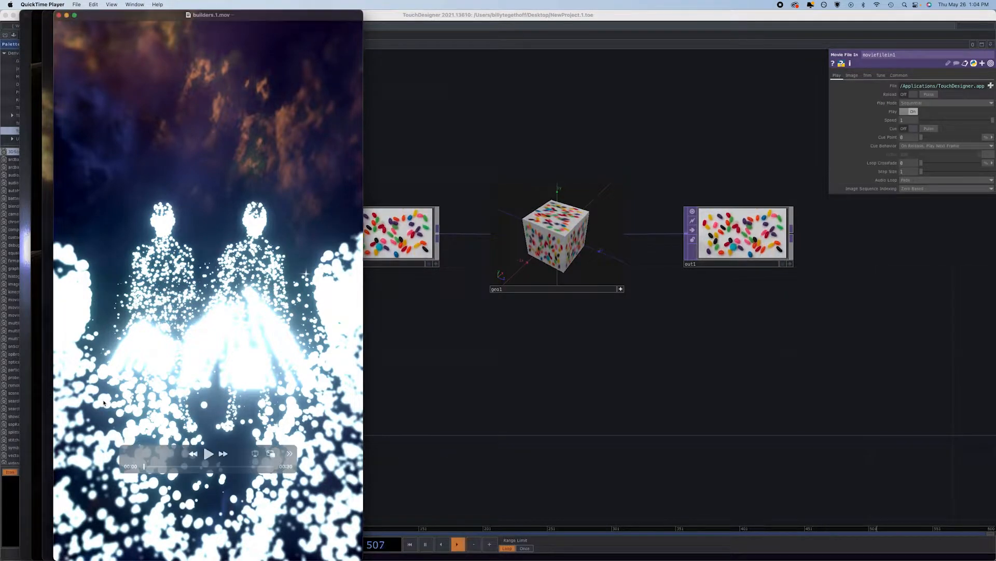
{"action": "left_click", "coordinate": [208, 454]}
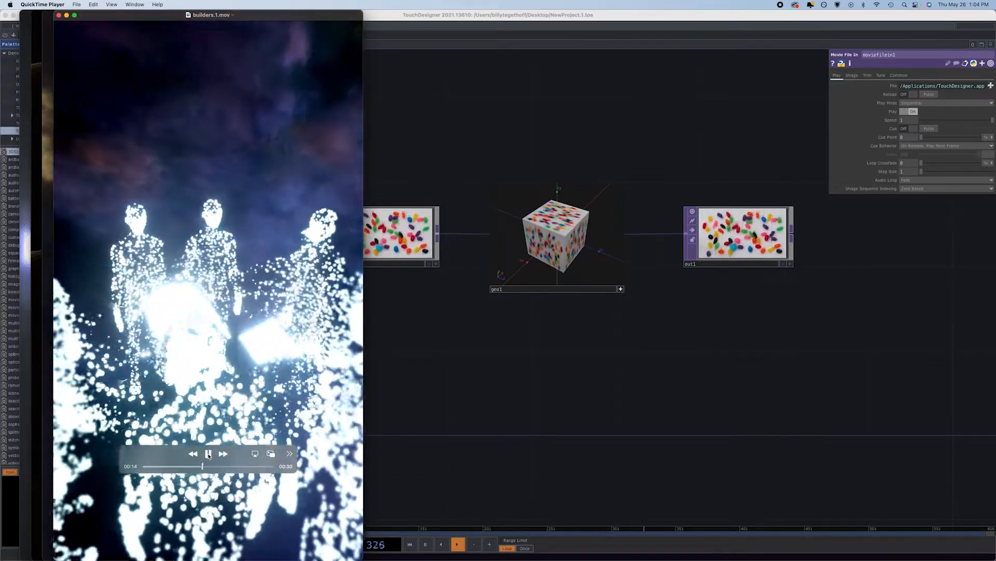
Bring the goldilox.7.mov video to the front, play it for a few seconds, and pause it
{"action": "left_click", "coordinate": [46, 345]}
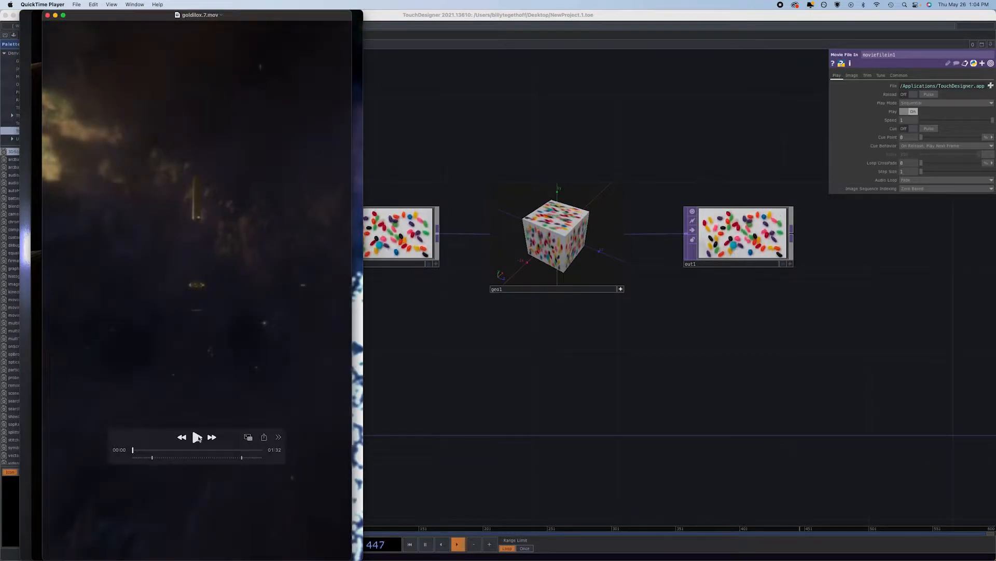
{"action": "left_click", "coordinate": [196, 437]}
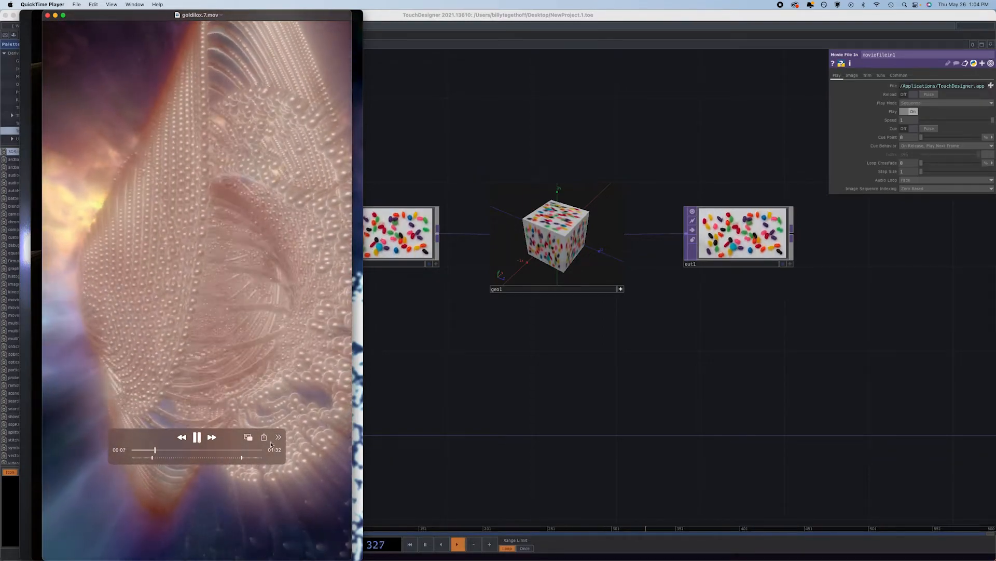
{"action": "left_click", "coordinate": [363, 394]}
{"action": "left_click", "coordinate": [45, 323]}
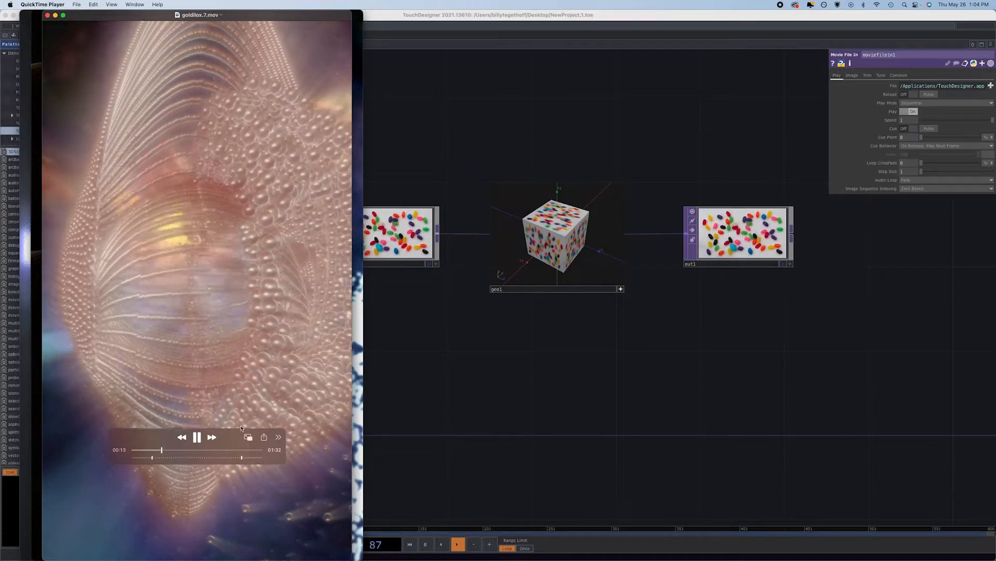
{"action": "left_click", "coordinate": [197, 437]}
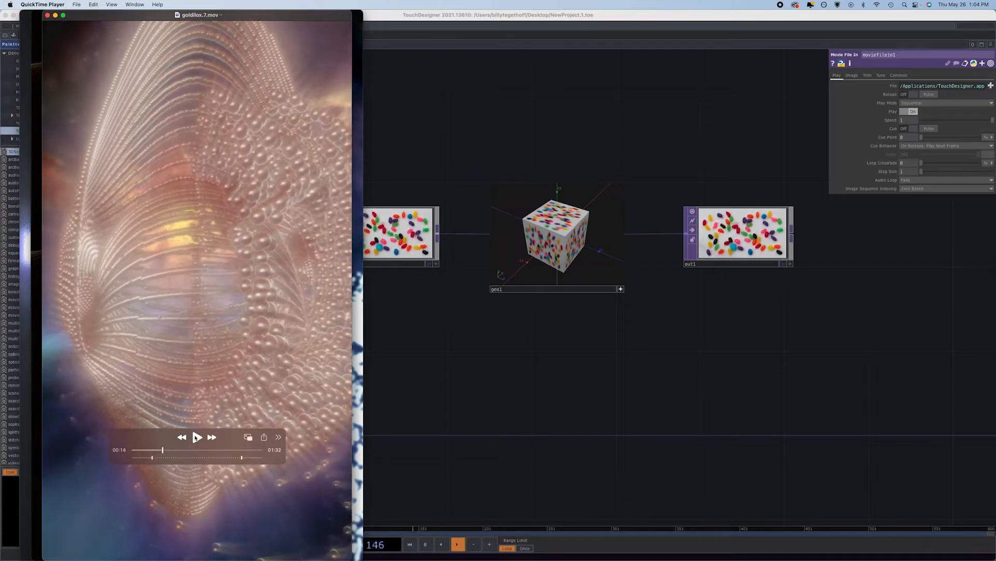
Play moreballs.3.mov from its beginning, pause it, and play the source.1.mov example
{"action": "left_click", "coordinate": [32, 298]}
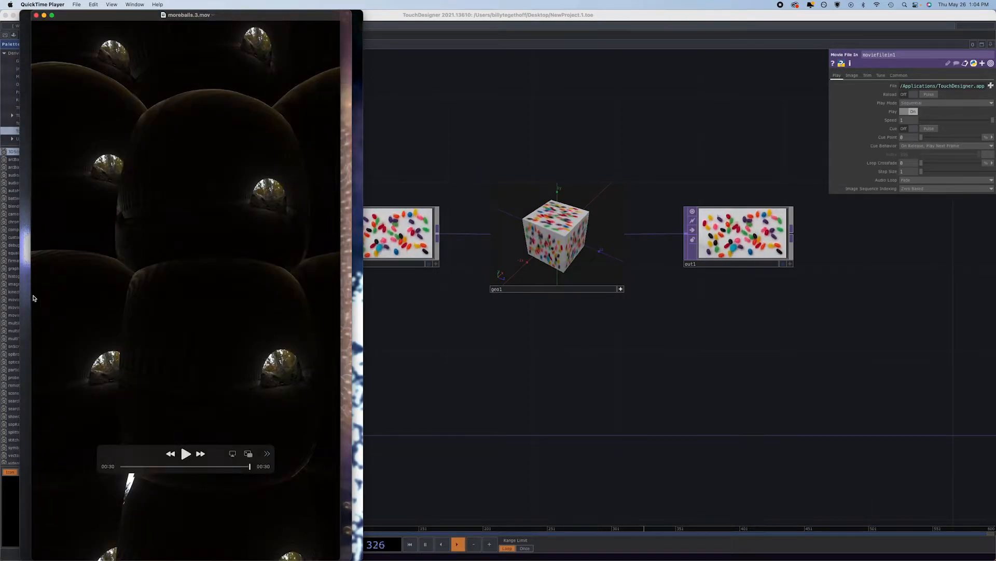
{"action": "left_click_drag", "start_coordinate": [201, 468], "coordinate": [94, 456]}
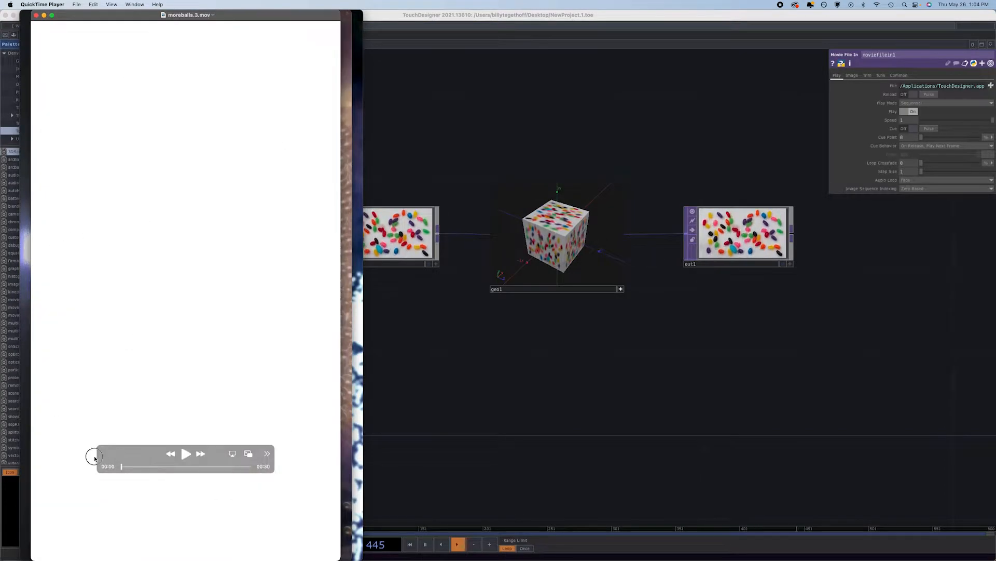
{"action": "left_click", "coordinate": [186, 455]}
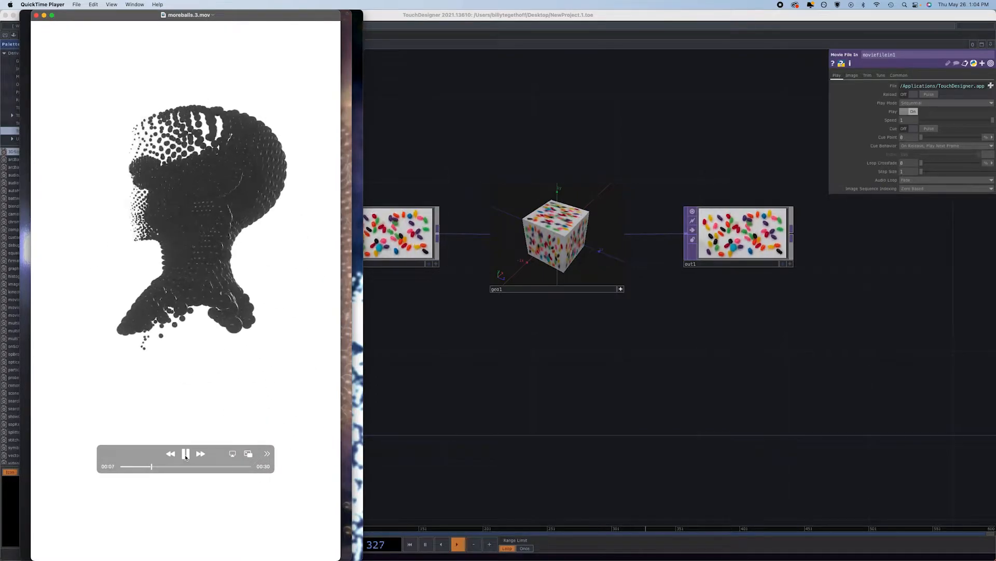
{"action": "left_click", "coordinate": [186, 455]}
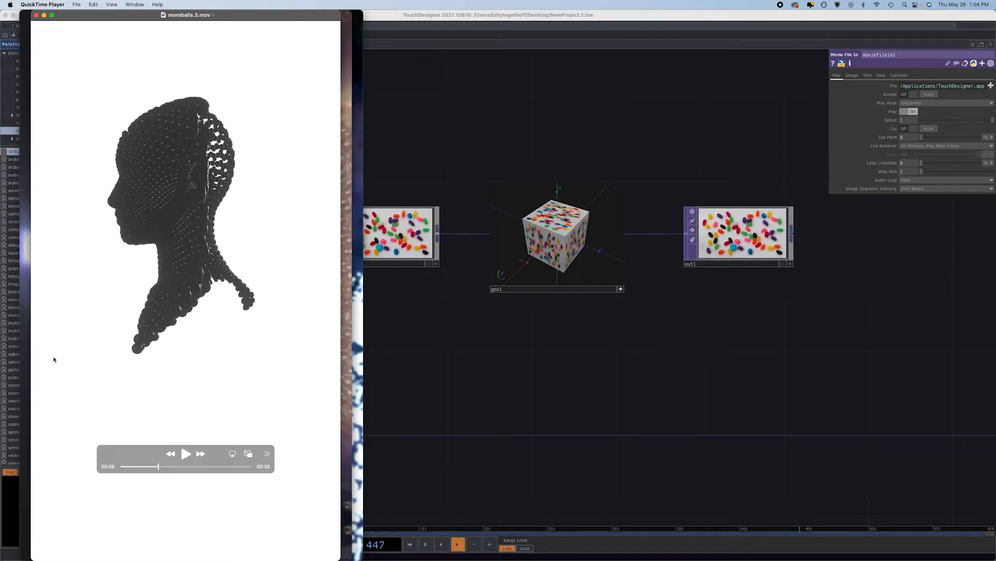
{"action": "left_click", "coordinate": [25, 354]}
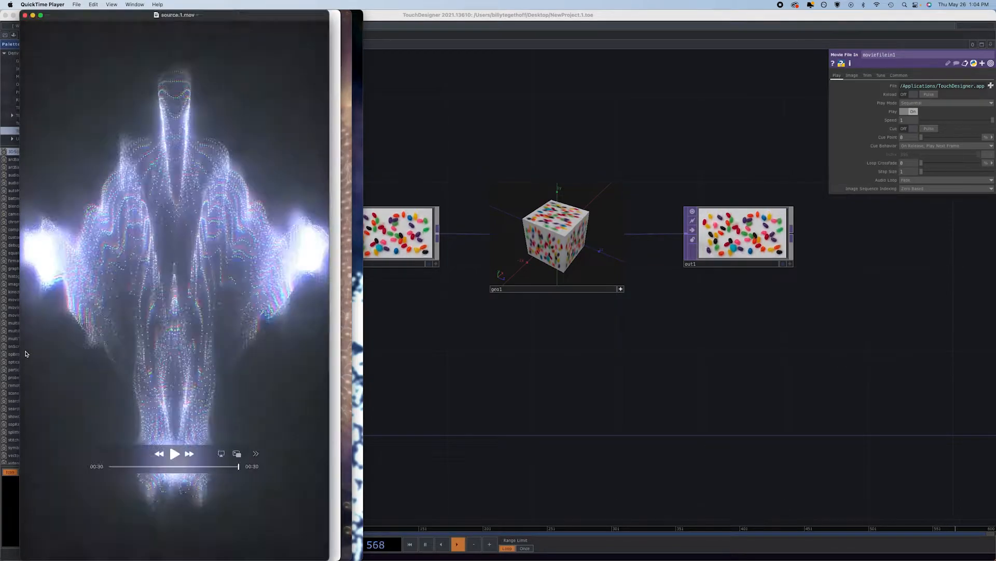
{"action": "left_click", "coordinate": [174, 455]}
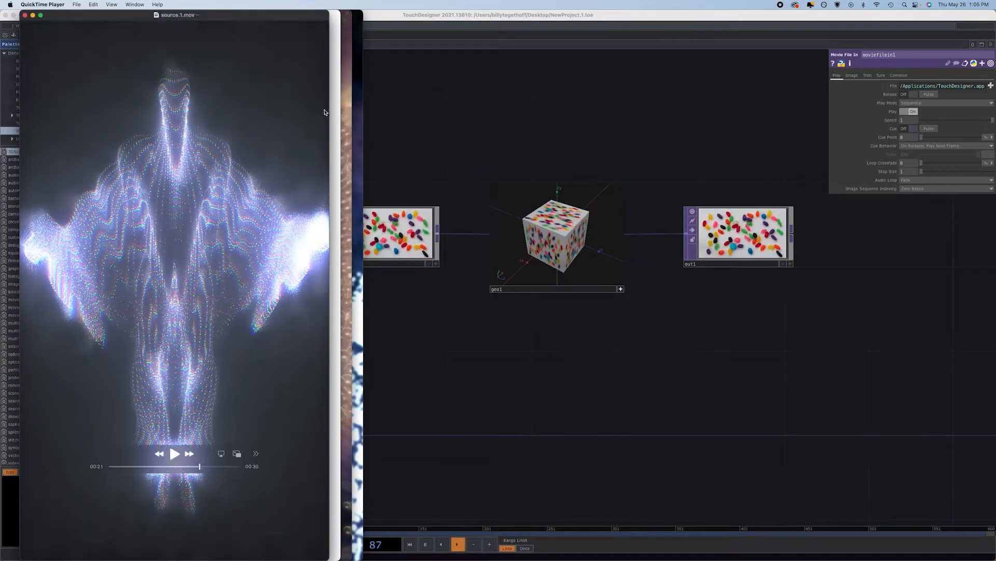
Close all four example video windows and return to the TouchDesigner network
{"action": "left_click", "coordinate": [25, 16]}
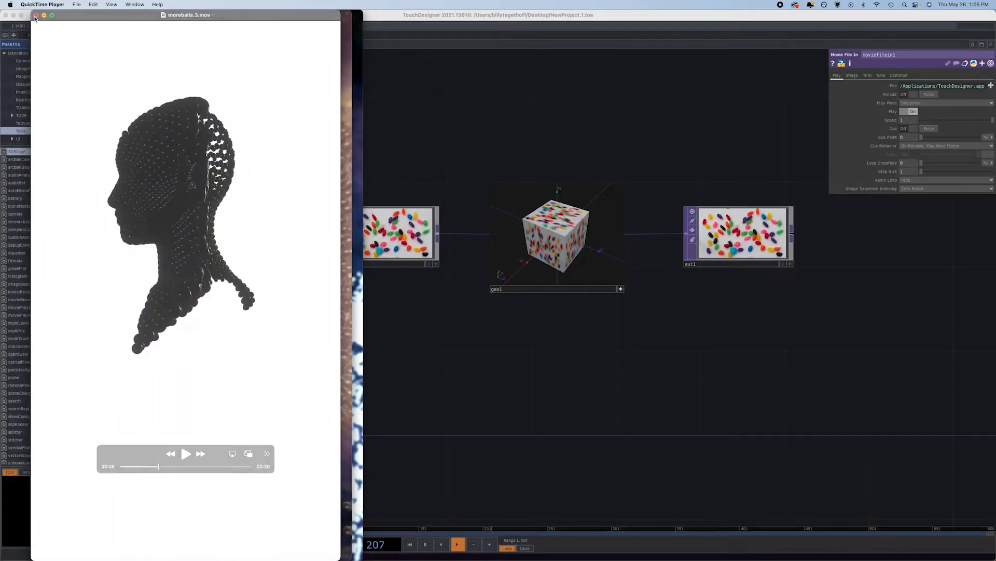
{"action": "left_click", "coordinate": [35, 16]}
{"action": "left_click", "coordinate": [47, 16]}
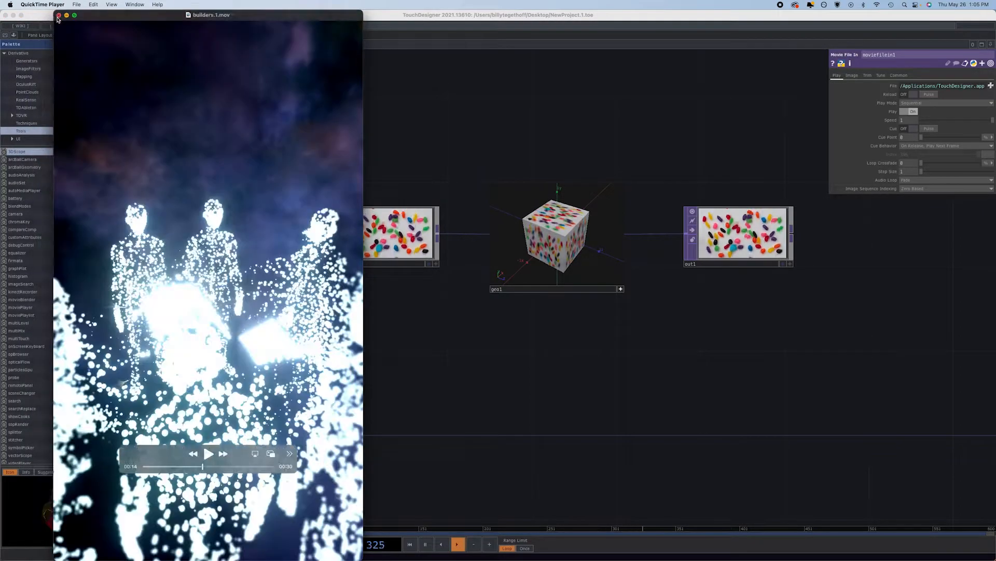
{"action": "left_click", "coordinate": [59, 15]}
{"action": "left_click", "coordinate": [245, 146]}
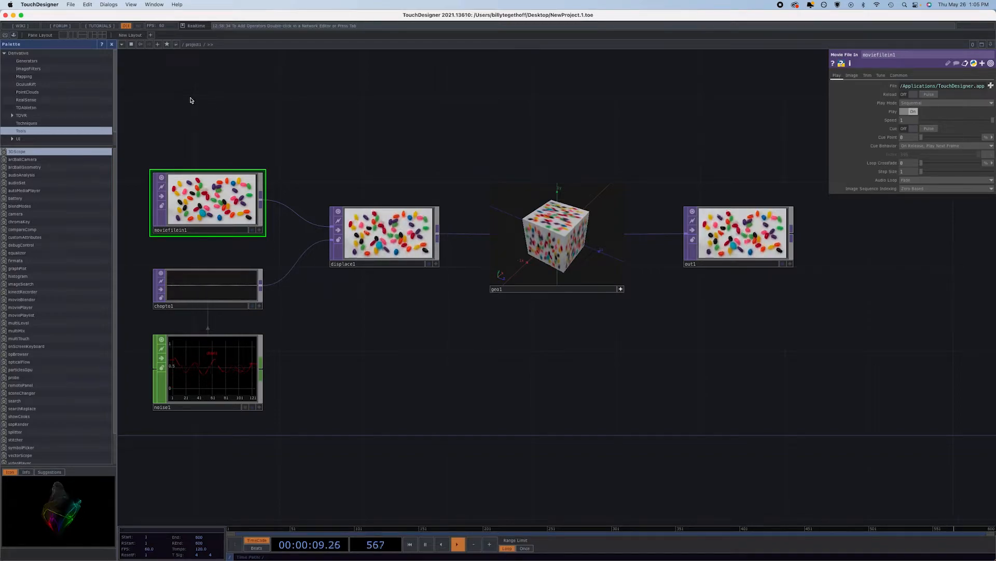
Delete all the default operators from the project network
{"action": "left_click_drag", "start_coordinate": [190, 96], "coordinate": [808, 440]}
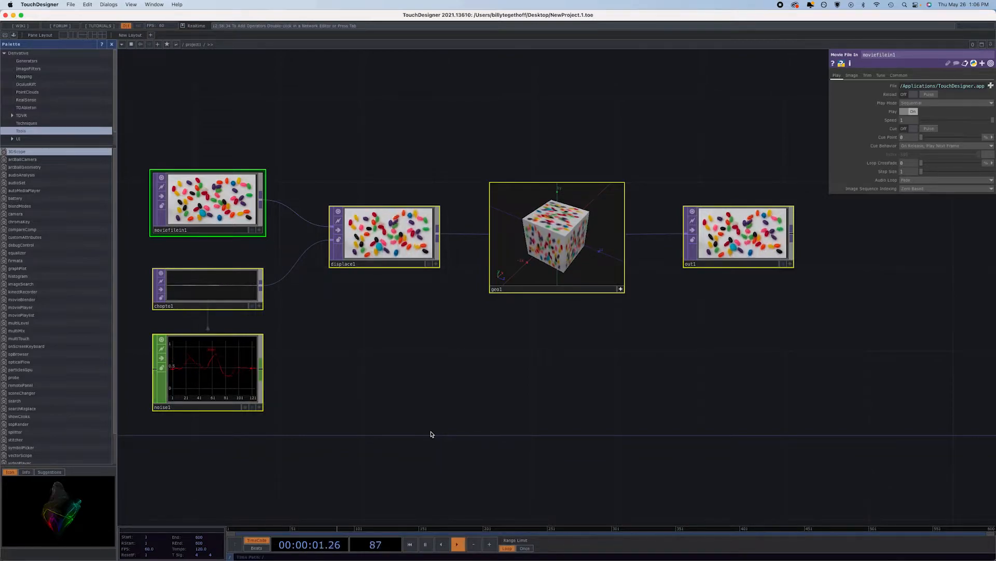
{"action": "key", "text": "Delete"}
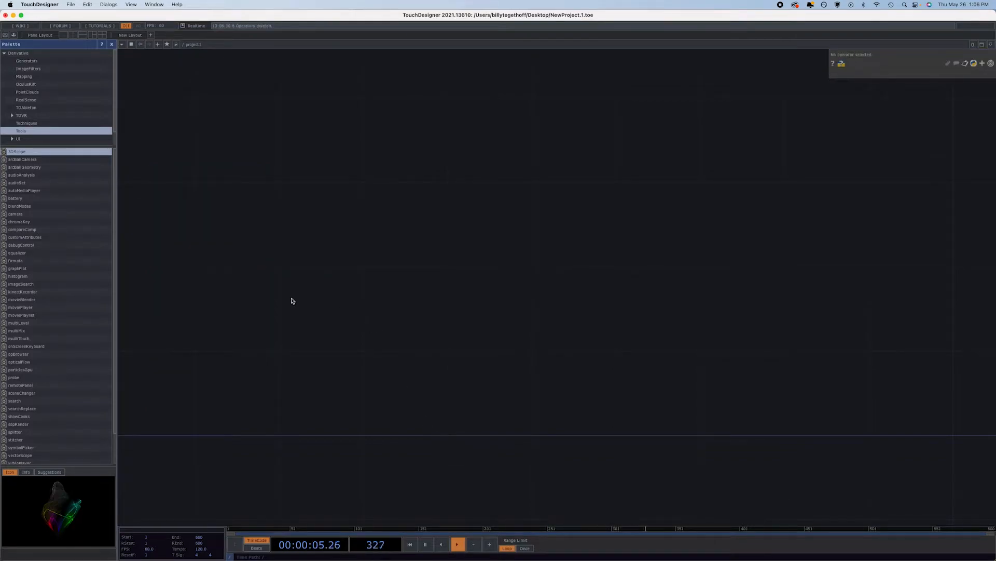
{"action": "key", "text": "Tab"}
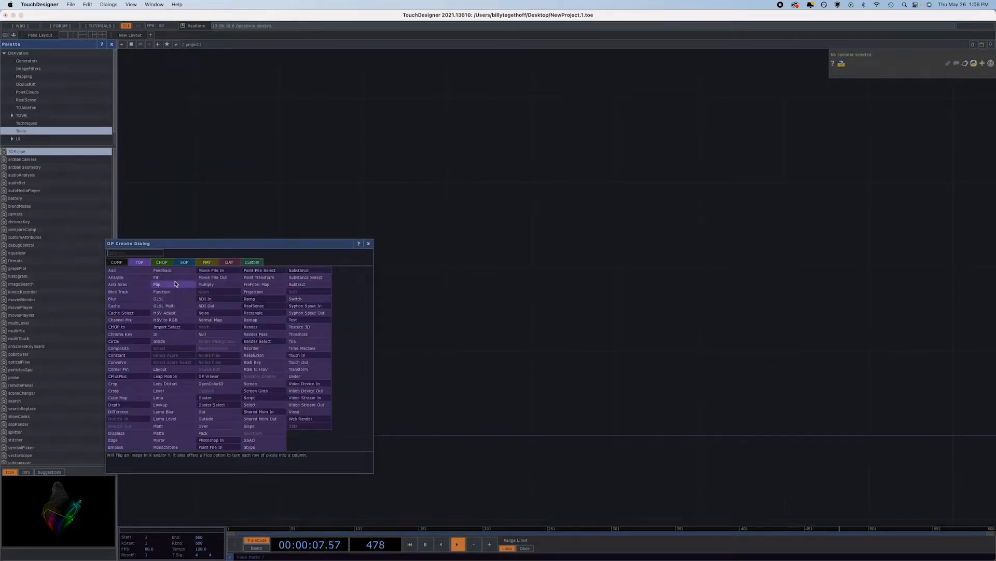
{"action": "left_click", "coordinate": [369, 244]}
Switch to Chrome, search for CGTrader, and open its Free 3D Models page
{"action": "left_click", "coordinate": [349, 545]}
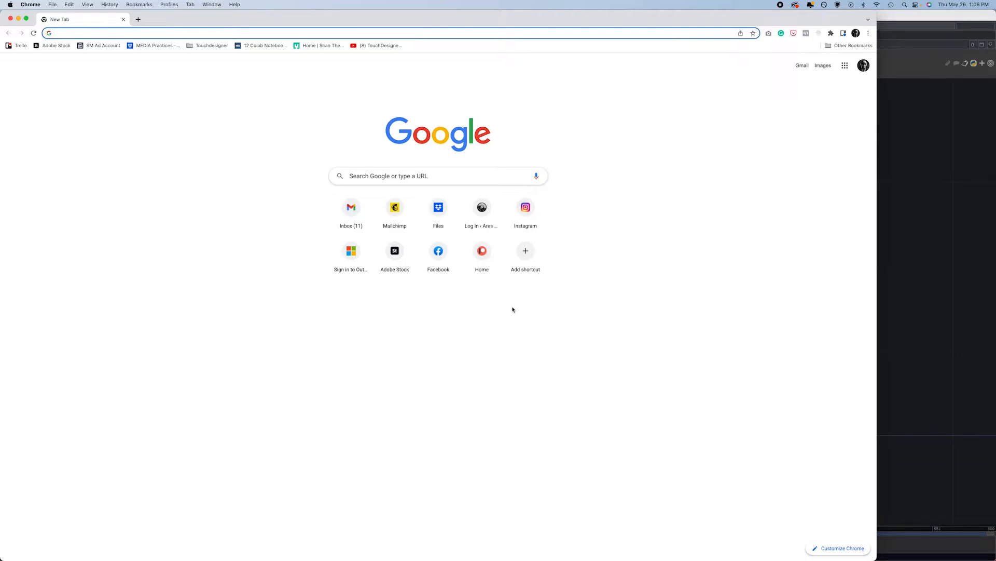
{"action": "type", "text": "cgtr"}
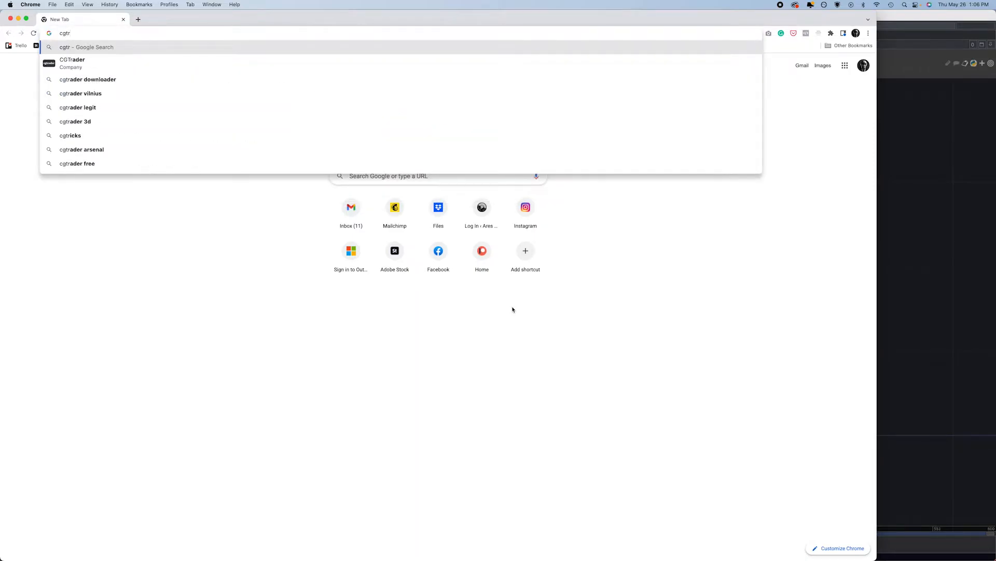
{"action": "left_click", "coordinate": [167, 63]}
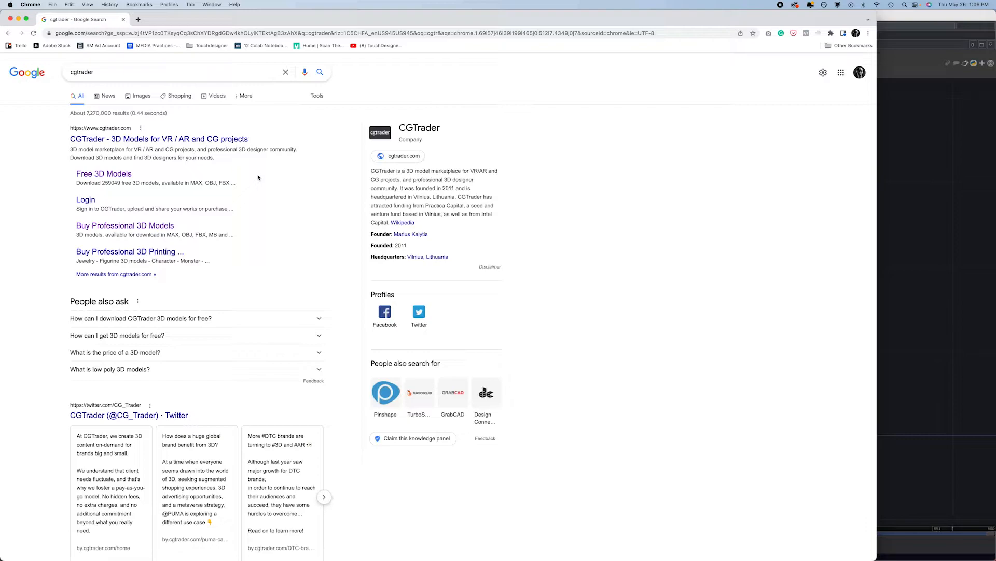
{"action": "left_click", "coordinate": [124, 175]}
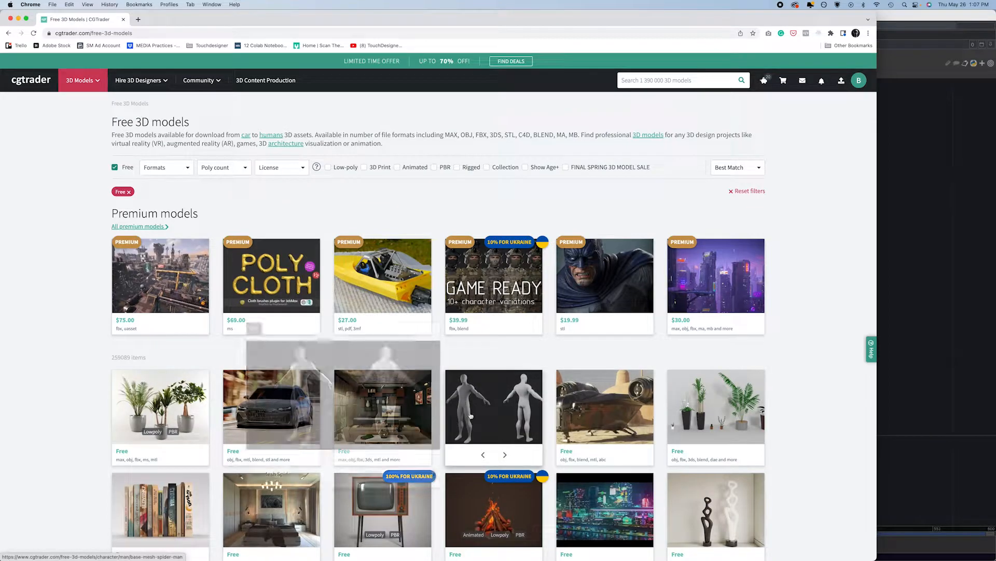
{"action": "mouse_move", "coordinate": [506, 399]}
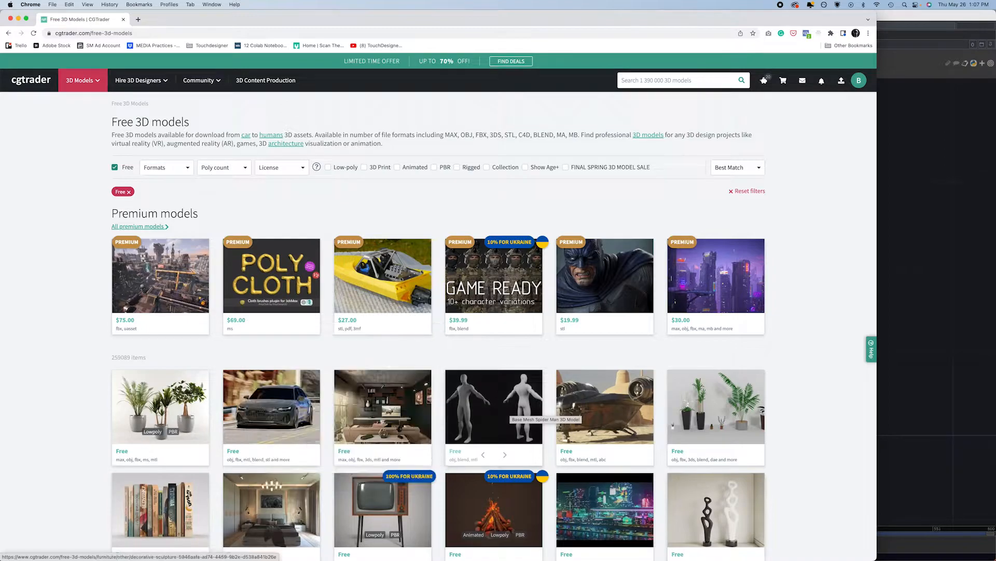
{"action": "mouse_move", "coordinate": [747, 559]}
{"action": "left_click", "coordinate": [613, 556]}
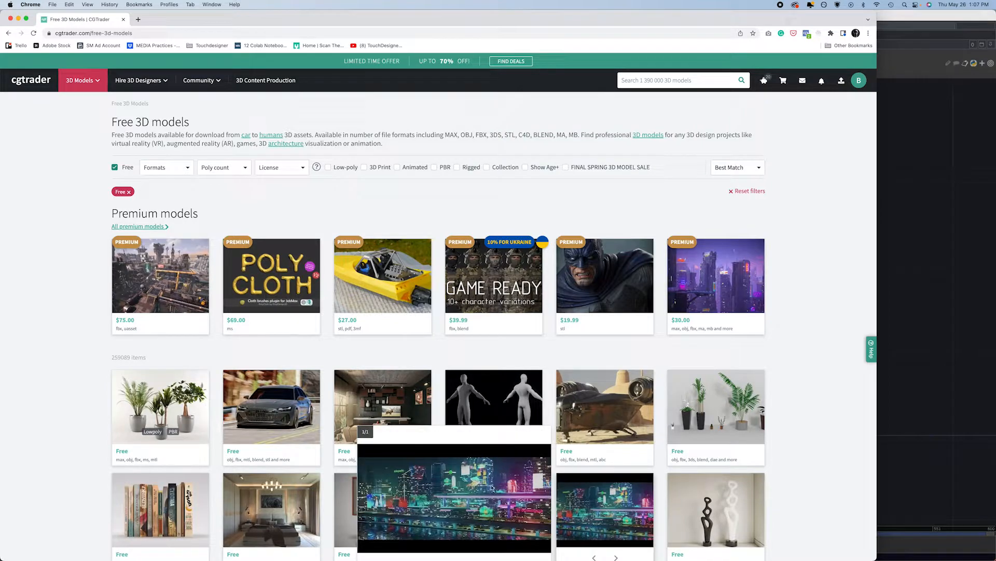
Switch to Finder and replace the existing file search with "source"
{"action": "mouse_move", "coordinate": [255, 558]}
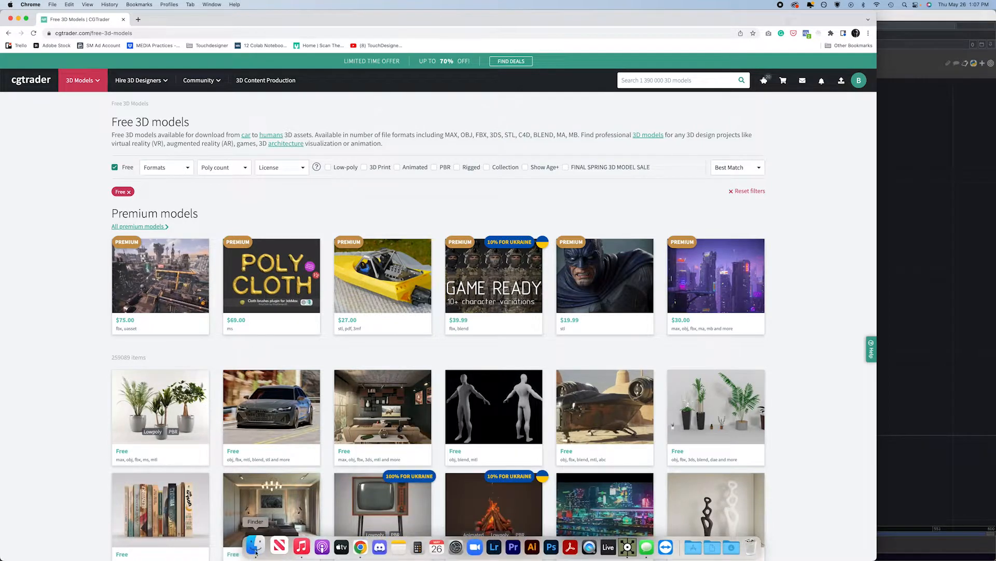
{"action": "left_click", "coordinate": [255, 547]}
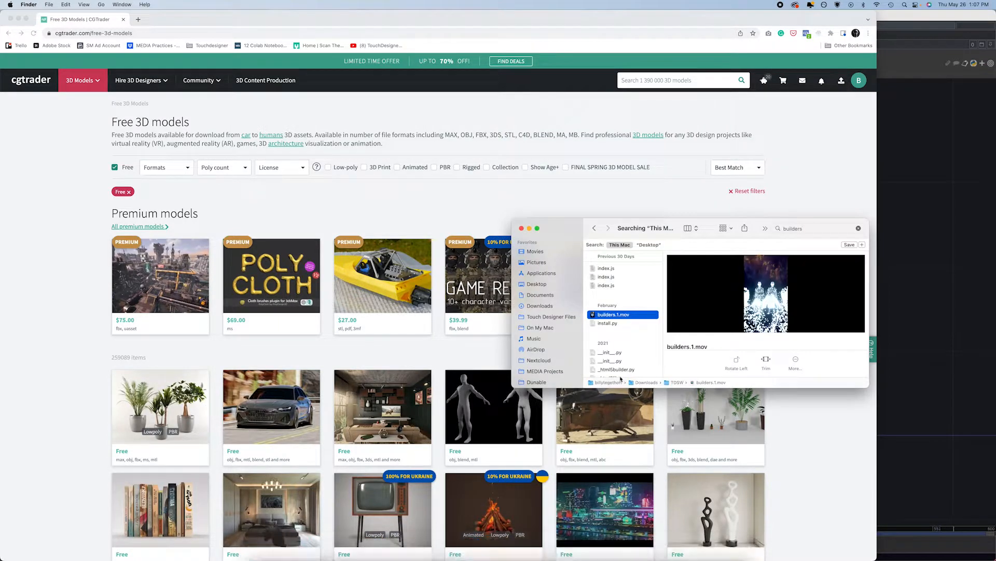
{"action": "left_click", "coordinate": [808, 230]}
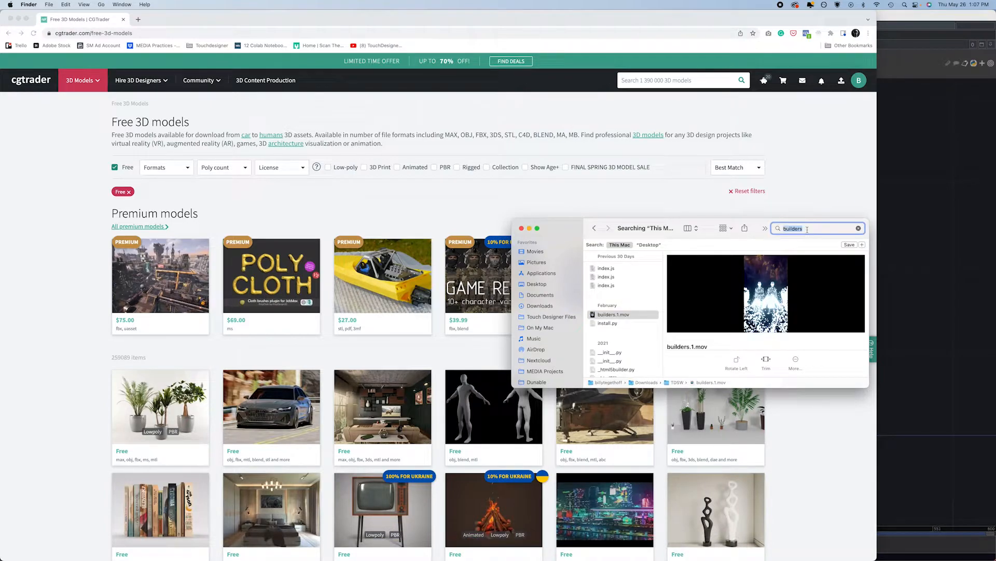
{"action": "type", "text": "source"}
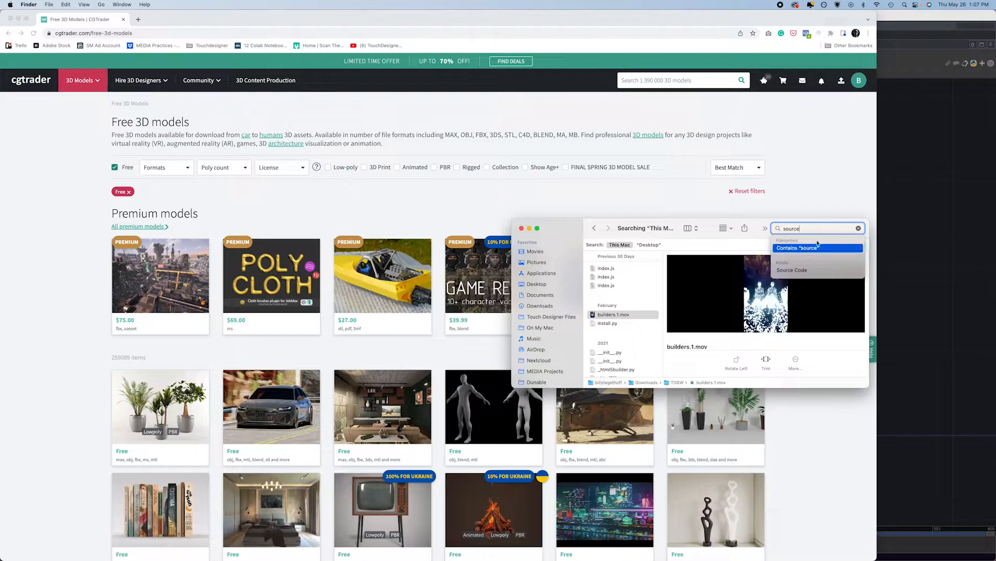
{"action": "key", "text": "Return"}
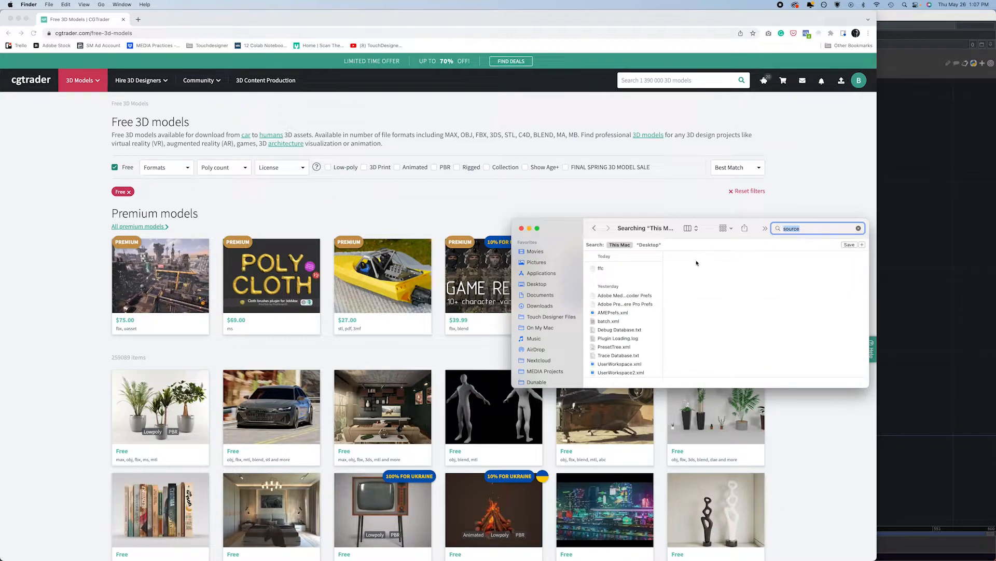
Limit the file search to the Desktop folder and select source.1.mp4 to preview it
{"action": "scroll", "coordinate": [634, 309], "scroll_direction": "down", "scroll_amount": 5}
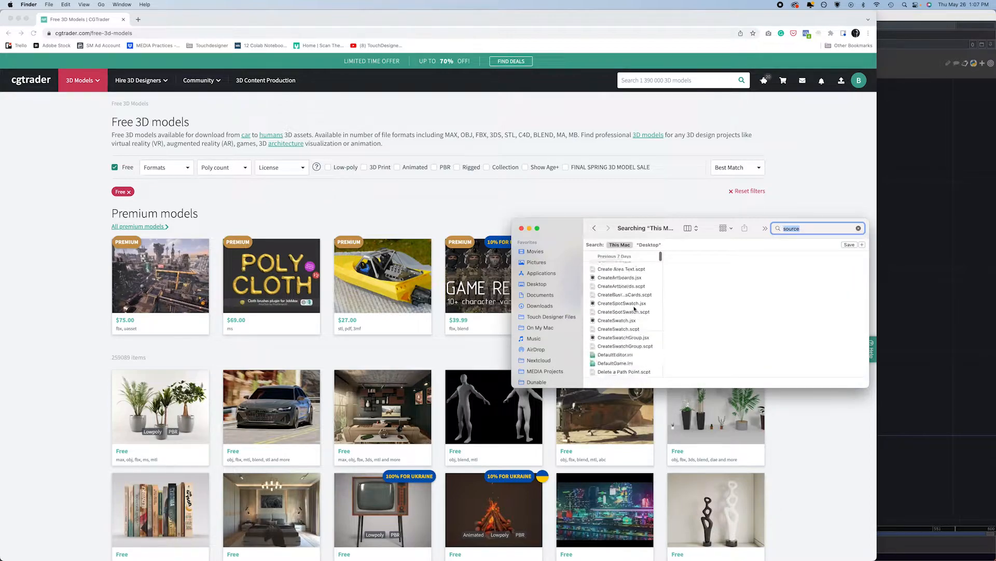
{"action": "scroll", "coordinate": [634, 309], "scroll_direction": "down", "scroll_amount": 10}
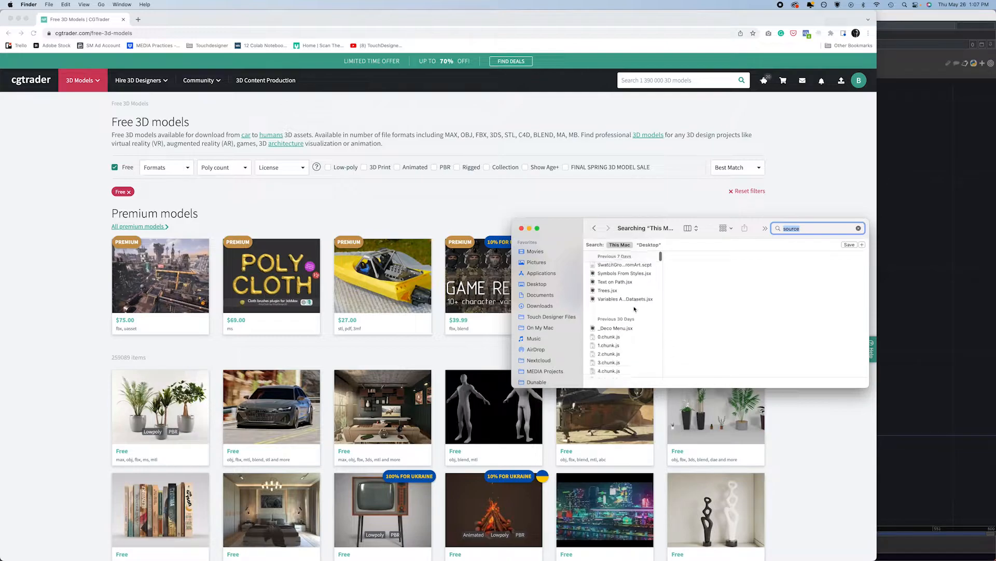
{"action": "left_click", "coordinate": [649, 245]}
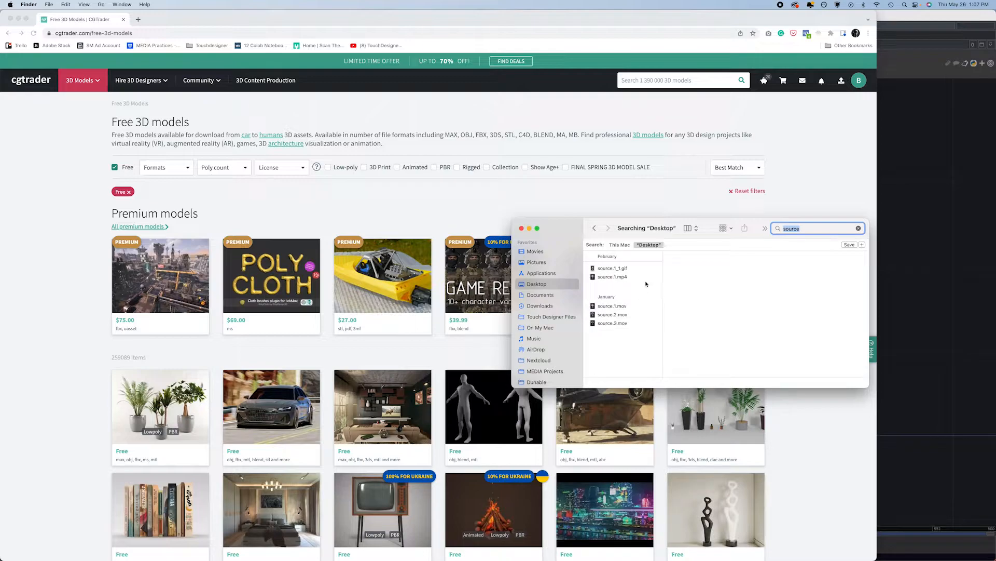
{"action": "left_click", "coordinate": [621, 277]}
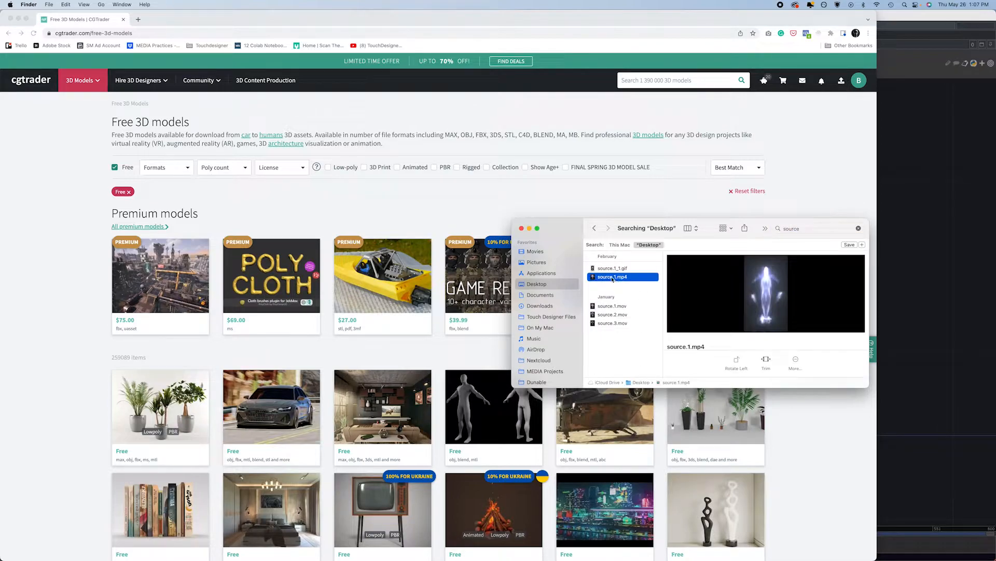
Open source.1.mp4 in QuickTime Player and play it, then return to the Free 3D Models page in Chrome
{"action": "double_click", "coordinate": [613, 276]}
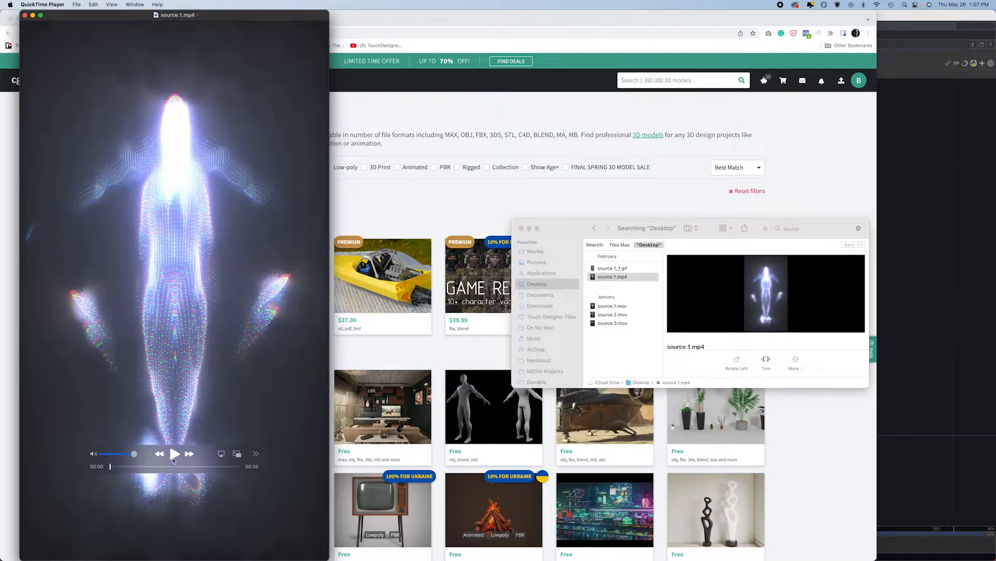
{"action": "left_click", "coordinate": [174, 458]}
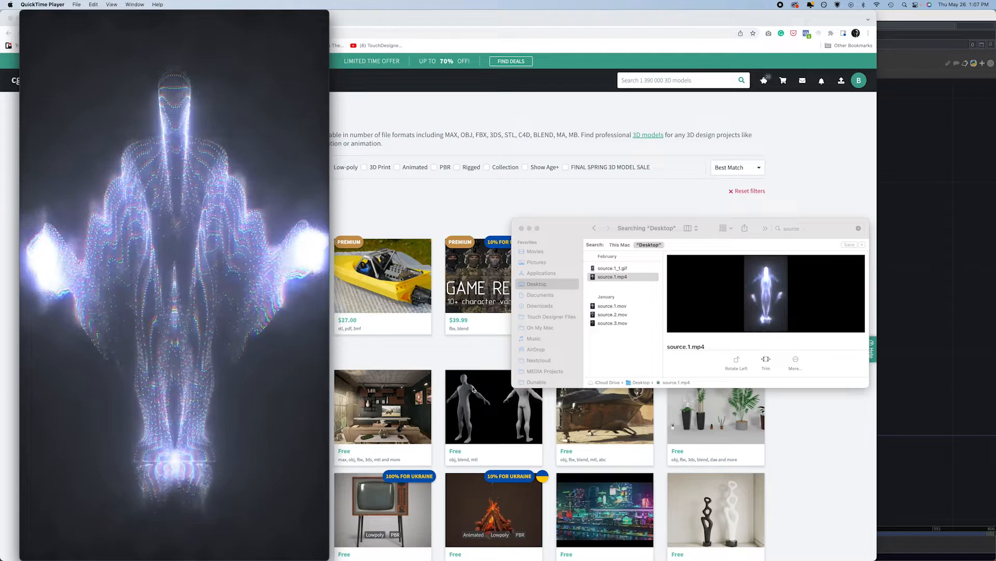
{"action": "left_click", "coordinate": [436, 386]}
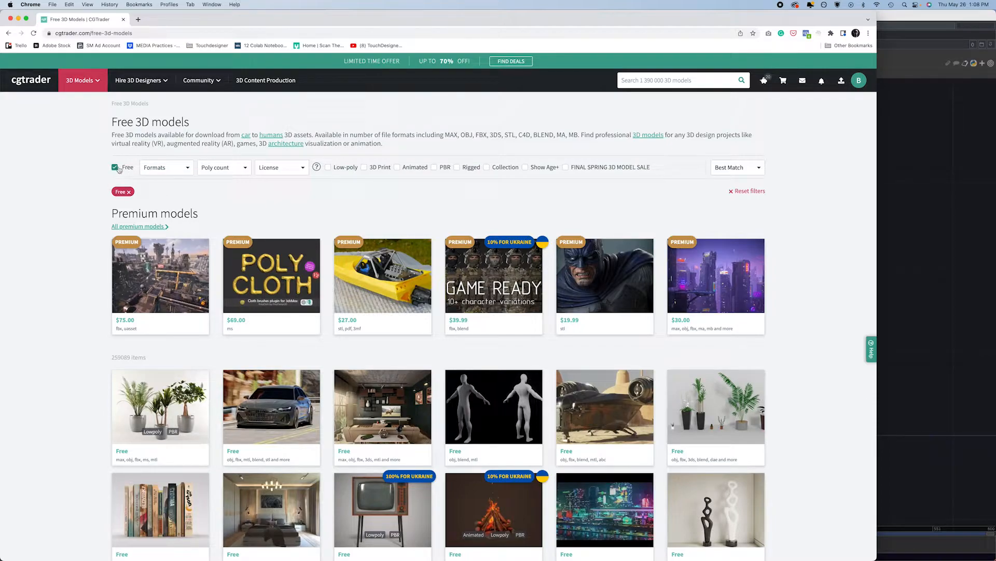
Browse the free 3D models listing and examine the previews of the Vintage TV and Base Mesh Spider Man models
{"action": "scroll", "coordinate": [218, 232], "scroll_direction": "down", "scroll_amount": 5}
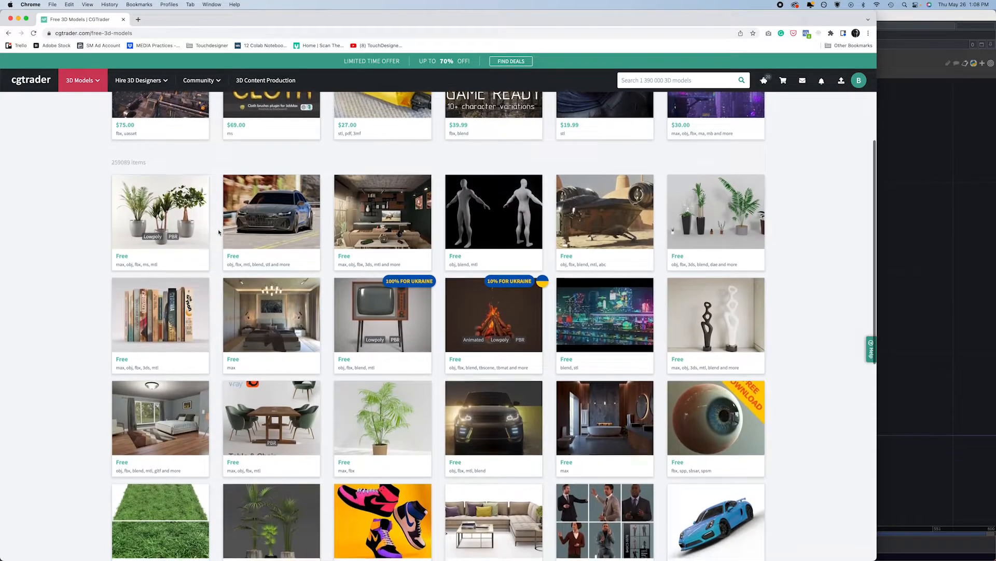
{"action": "scroll", "coordinate": [218, 232], "scroll_direction": "up", "scroll_amount": 2}
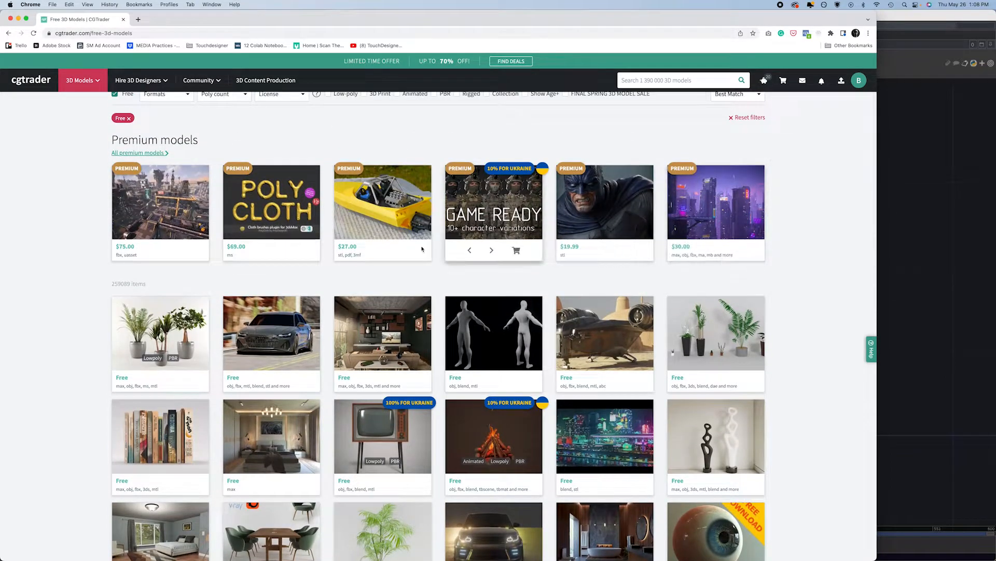
{"action": "scroll", "coordinate": [422, 249], "scroll_direction": "down", "scroll_amount": 5}
{"action": "scroll", "coordinate": [422, 249], "scroll_direction": "down", "scroll_amount": 1}
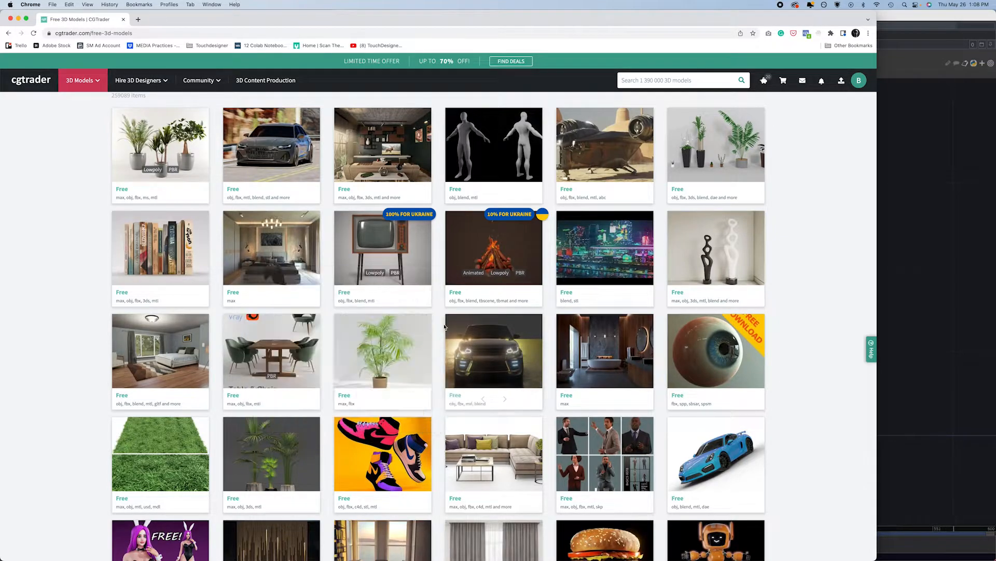
{"action": "mouse_move", "coordinate": [481, 337]}
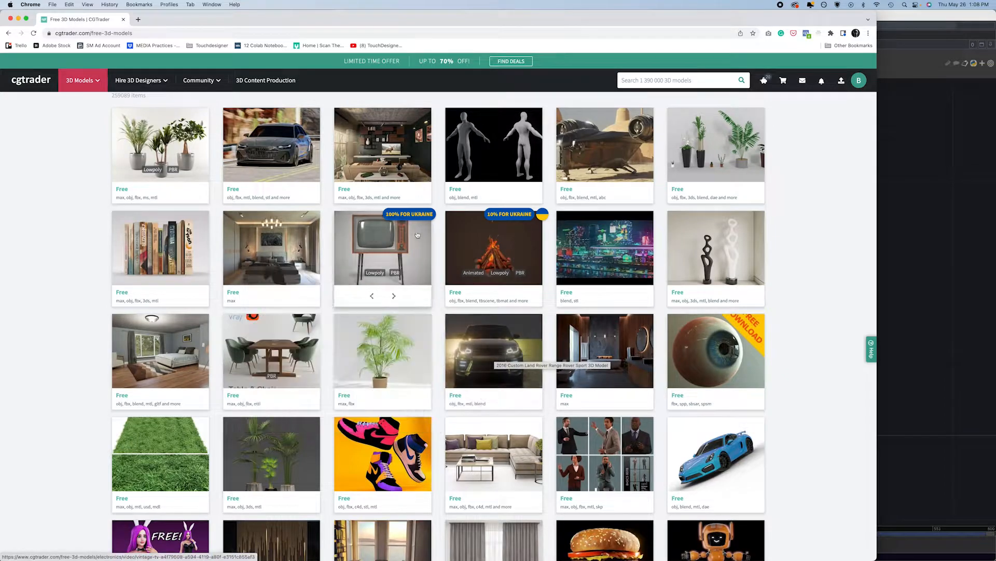
{"action": "mouse_move", "coordinate": [360, 224]}
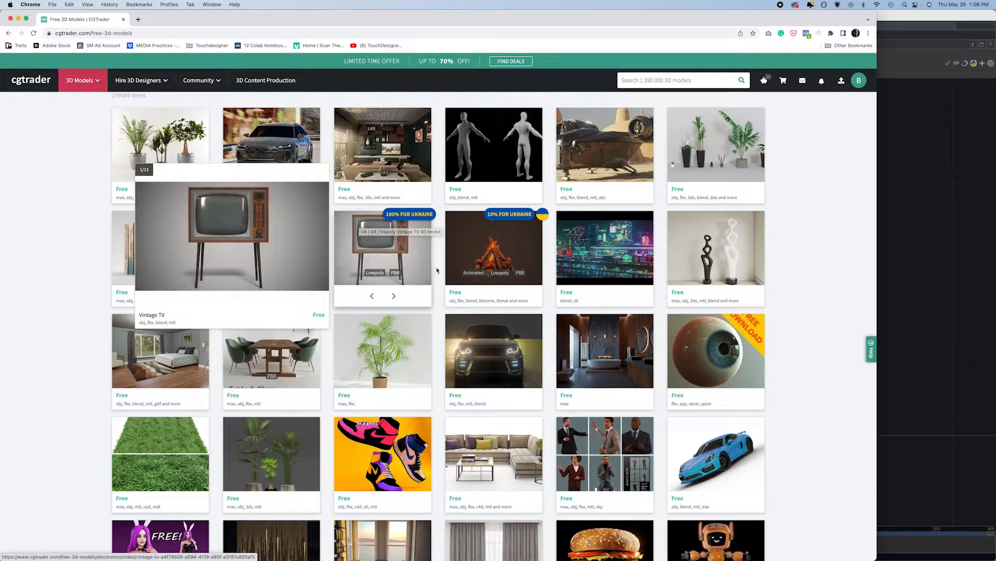
{"action": "mouse_move", "coordinate": [469, 166]}
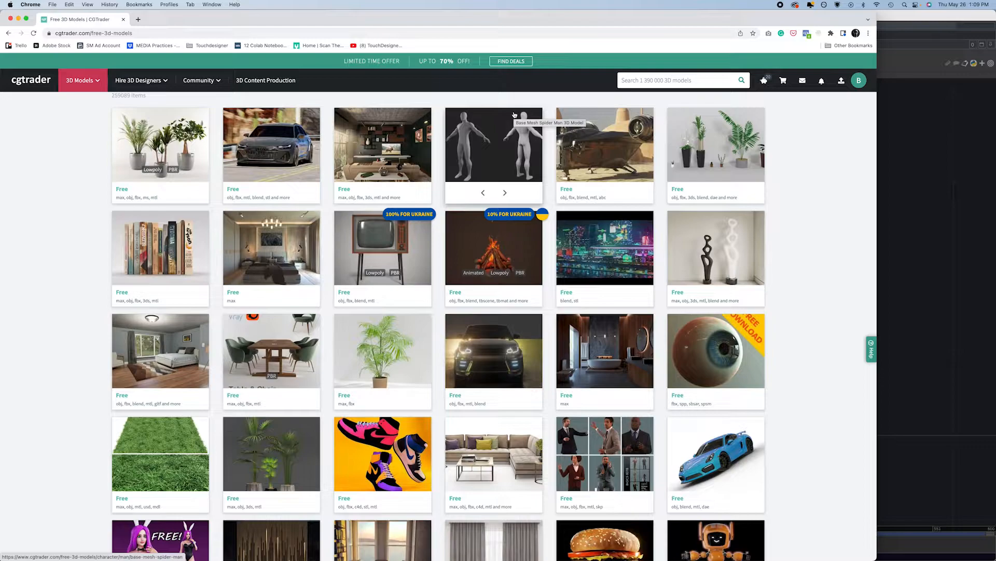
{"action": "mouse_move", "coordinate": [515, 115]}
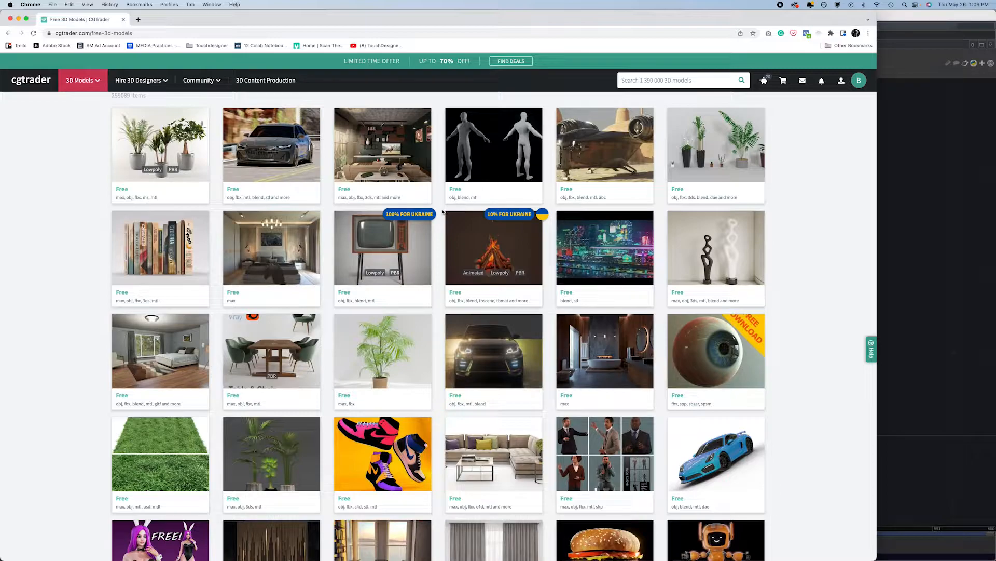
{"action": "scroll", "coordinate": [443, 211], "scroll_direction": "down", "scroll_amount": 7}
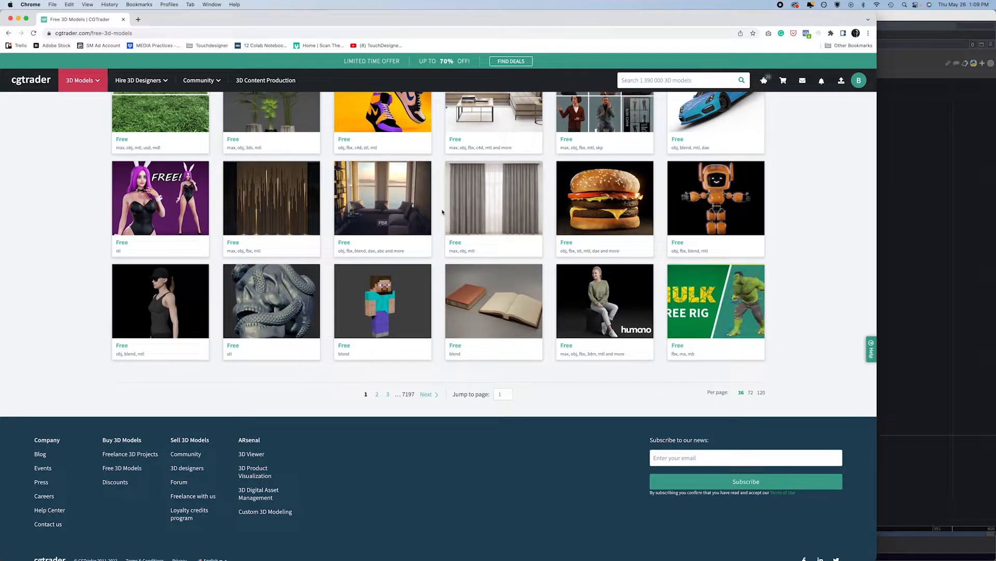
{"action": "scroll", "coordinate": [442, 211], "scroll_direction": "up", "scroll_amount": 8}
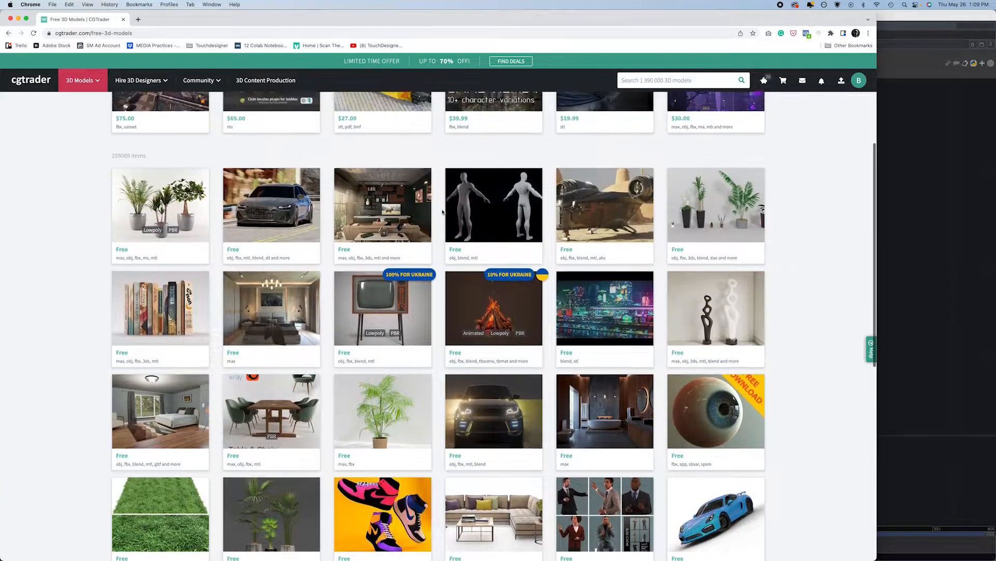
{"action": "scroll", "coordinate": [442, 211], "scroll_direction": "up", "scroll_amount": 3}
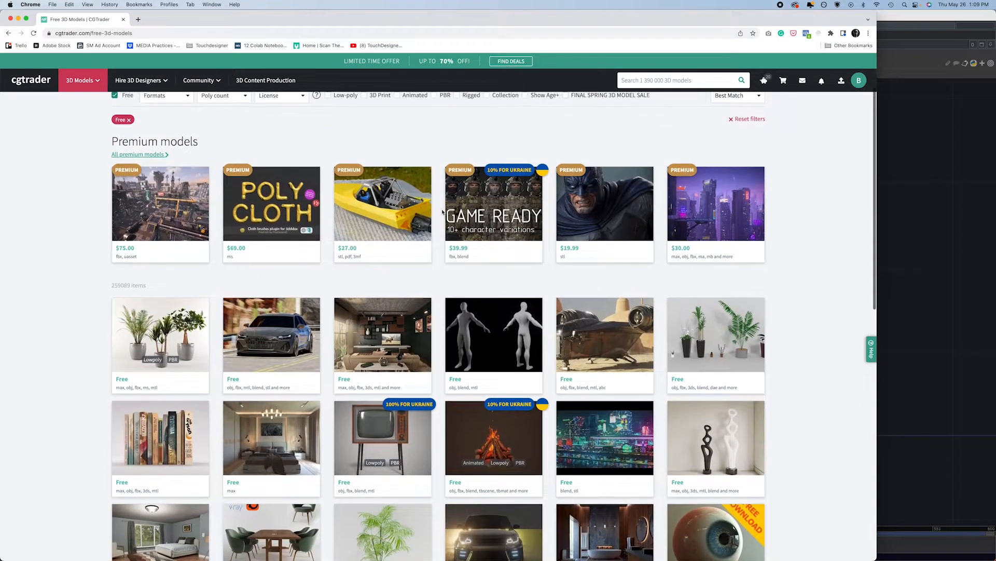
{"action": "scroll", "coordinate": [442, 212], "scroll_direction": "up", "scroll_amount": 2}
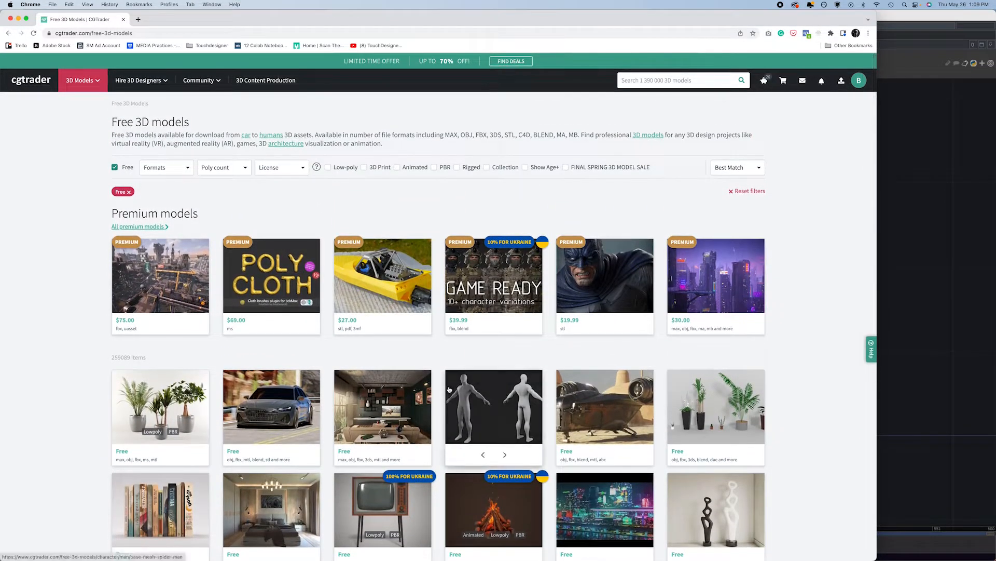
{"action": "mouse_move", "coordinate": [449, 390]}
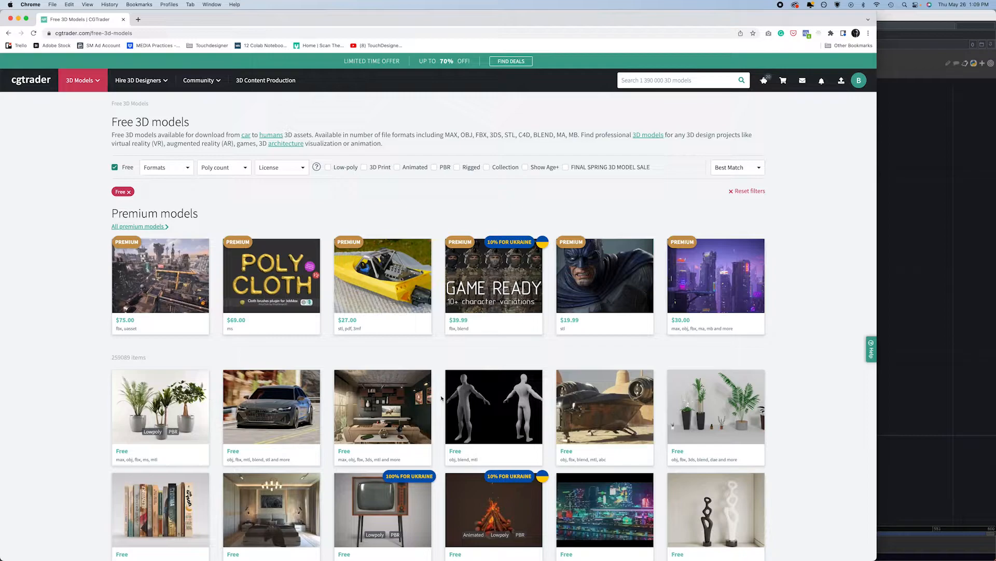
{"action": "mouse_move", "coordinate": [492, 405]}
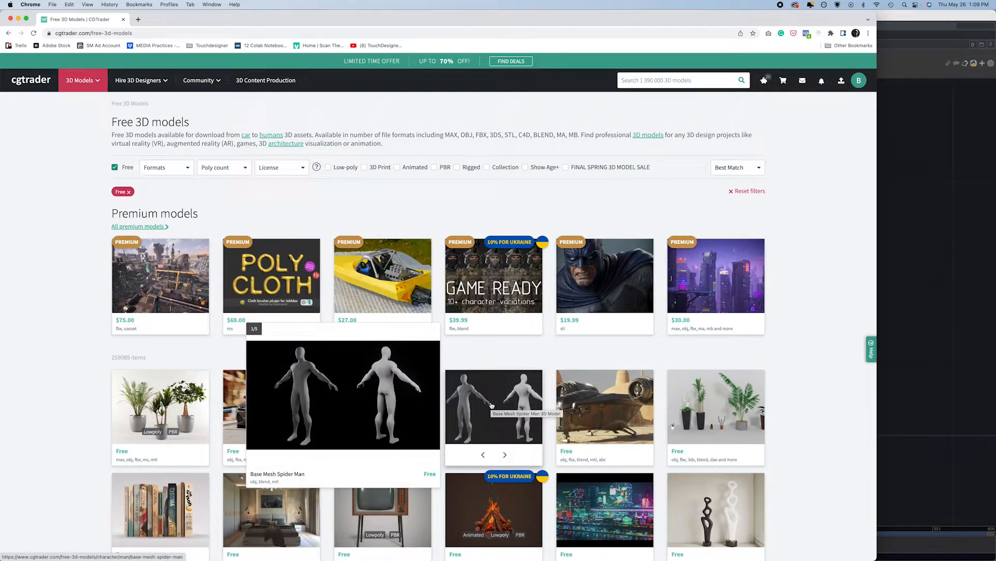
Bring TouchDesigner forward, switch to Finder, and search This Mac for "spiderma"
{"action": "left_click", "coordinate": [913, 308]}
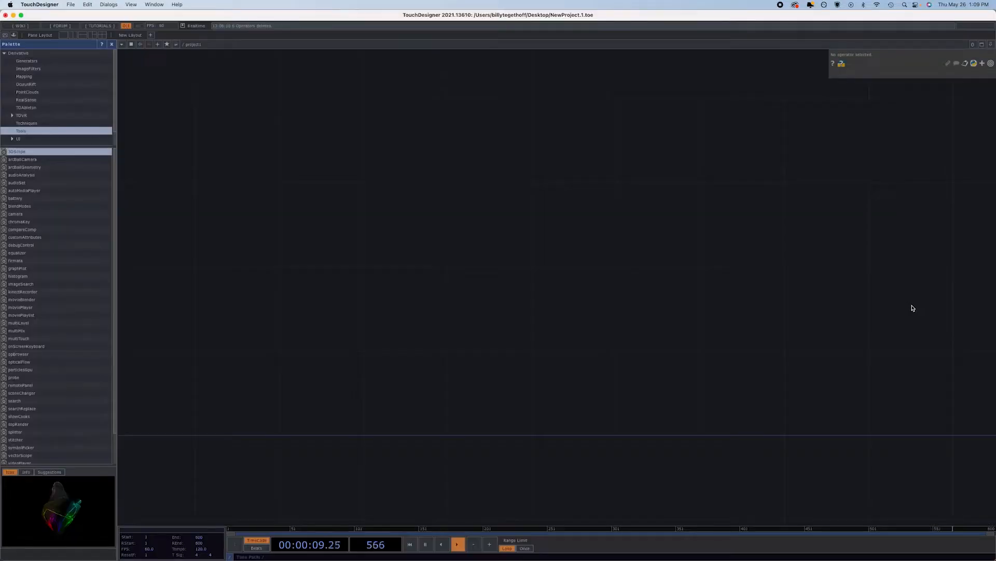
{"action": "left_click", "coordinate": [253, 552]}
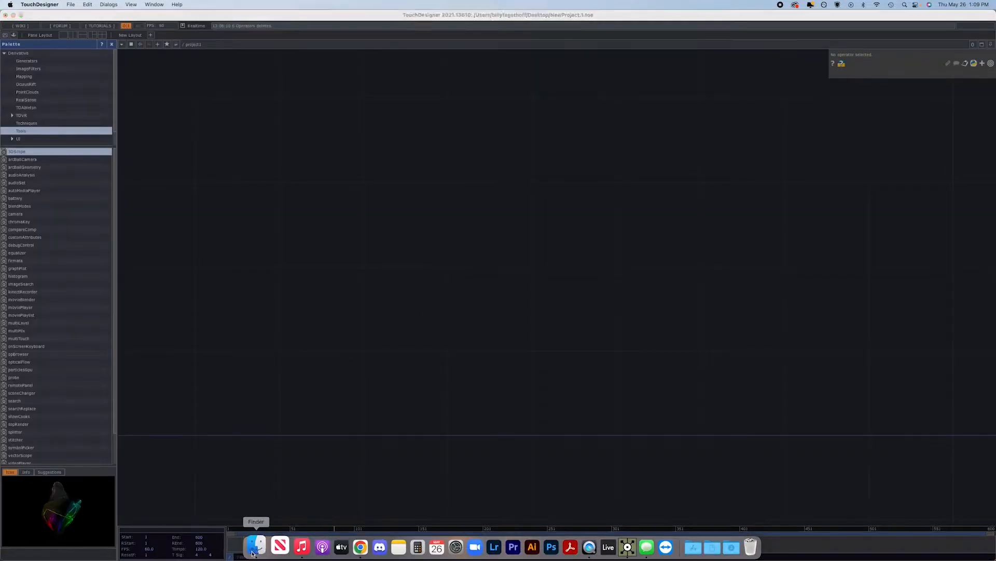
{"action": "left_click", "coordinate": [828, 227]}
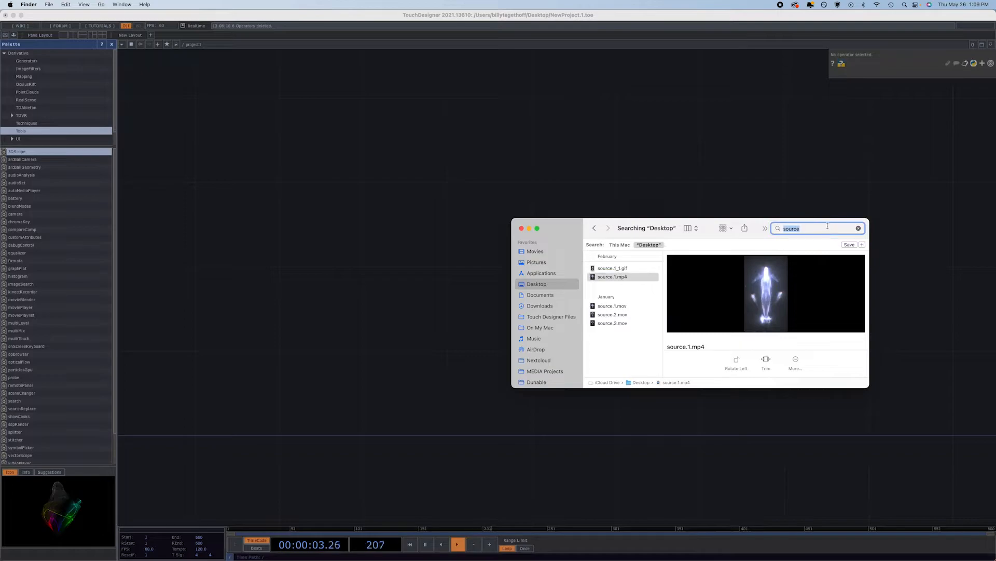
{"action": "type", "text": "spide"}
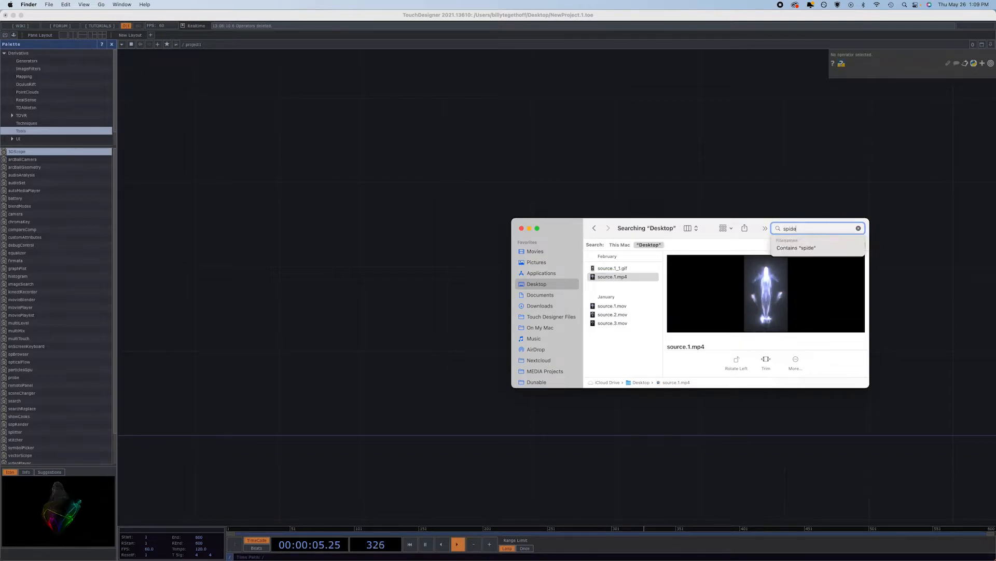
{"action": "type", "text": "rma"}
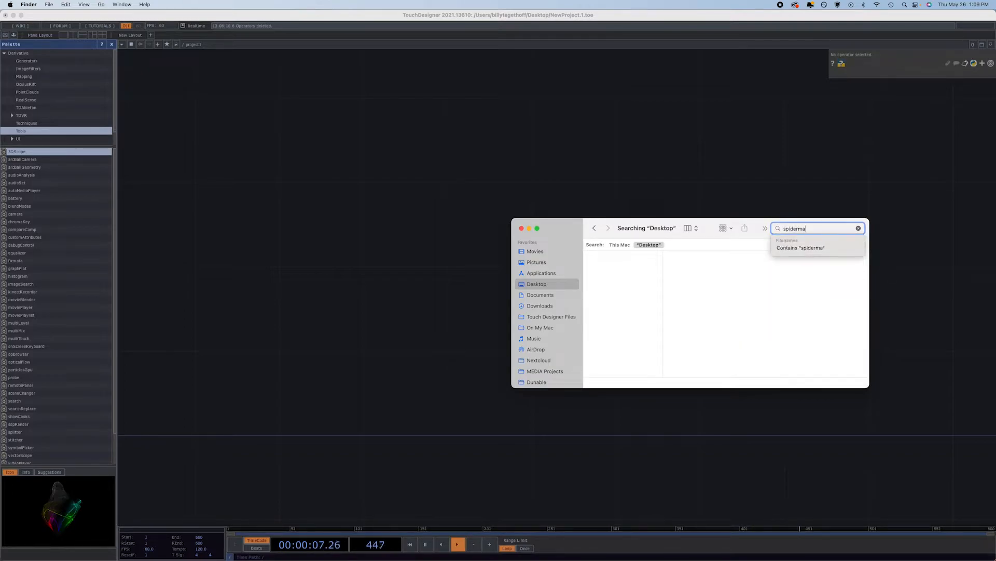
{"action": "left_click", "coordinate": [621, 244]}
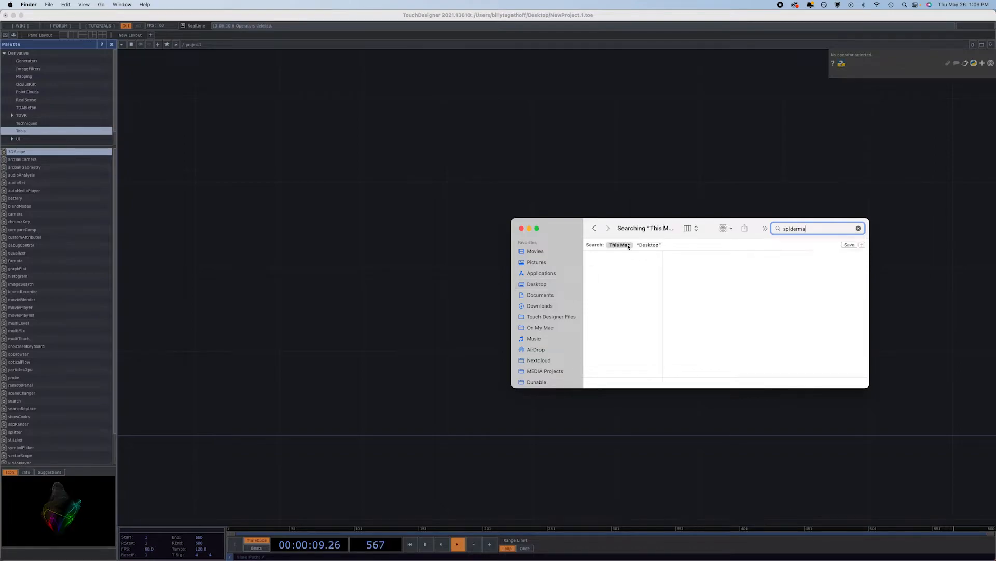
Select uploads_files_2773616_BaseSpiderMan.obj among the found files and import it into the empty TouchDesigner network
{"action": "scroll", "coordinate": [636, 326], "scroll_direction": "down", "scroll_amount": 5}
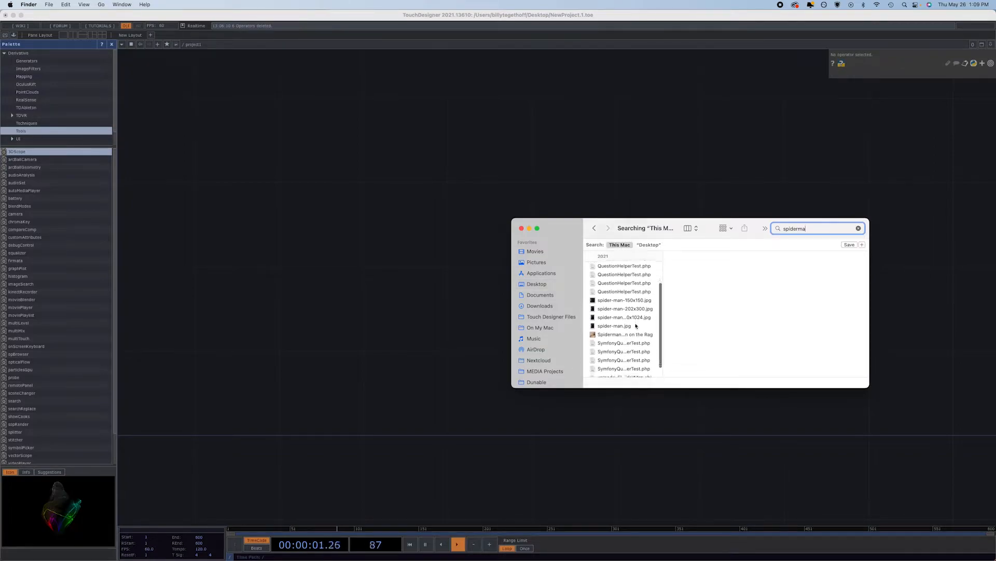
{"action": "scroll", "coordinate": [636, 325], "scroll_direction": "up", "scroll_amount": 4}
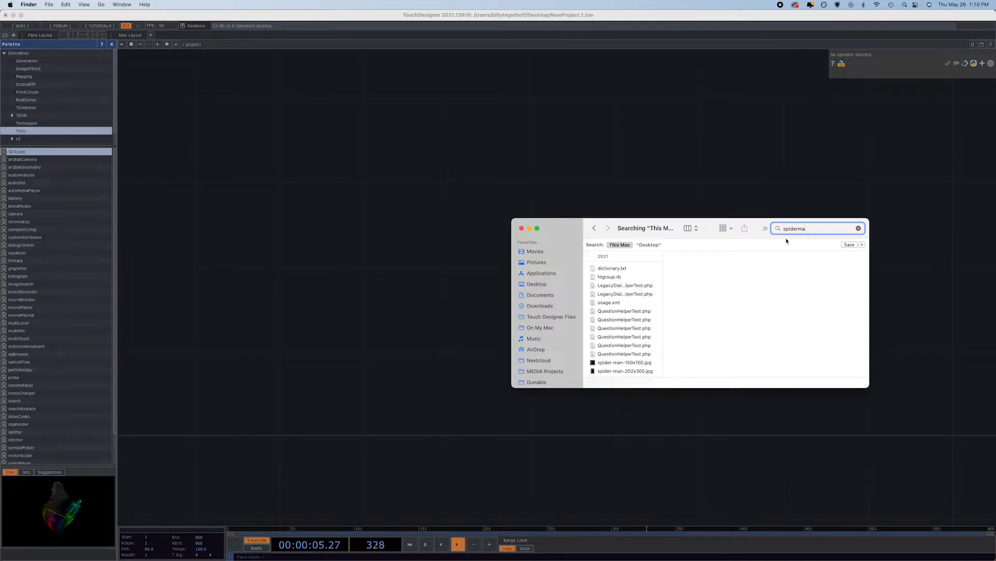
{"action": "scroll", "coordinate": [628, 322], "scroll_direction": "down", "scroll_amount": 3}
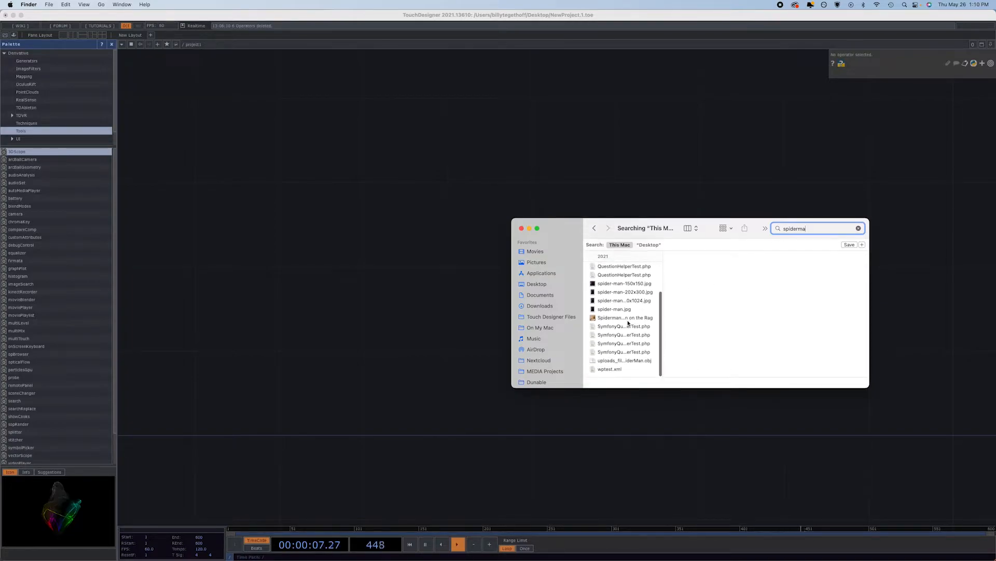
{"action": "left_click", "coordinate": [629, 360]}
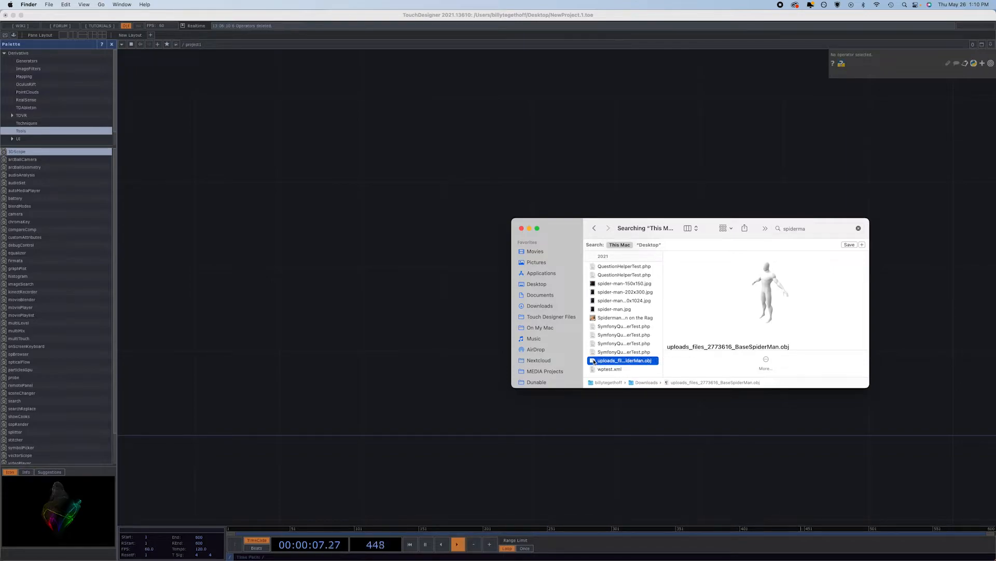
{"action": "left_click_drag", "start_coordinate": [595, 362], "coordinate": [276, 296]}
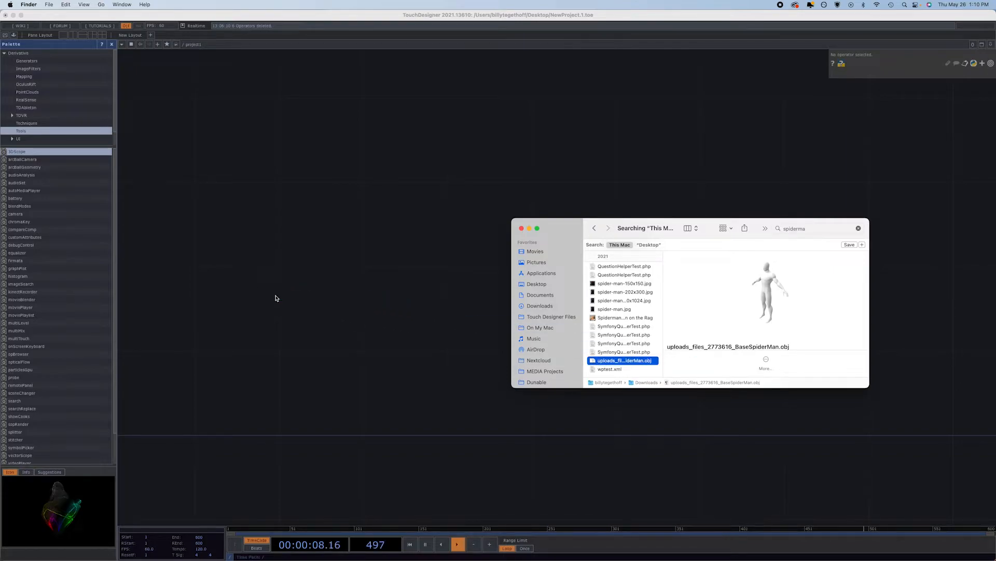
{"action": "left_click", "coordinate": [255, 421]}
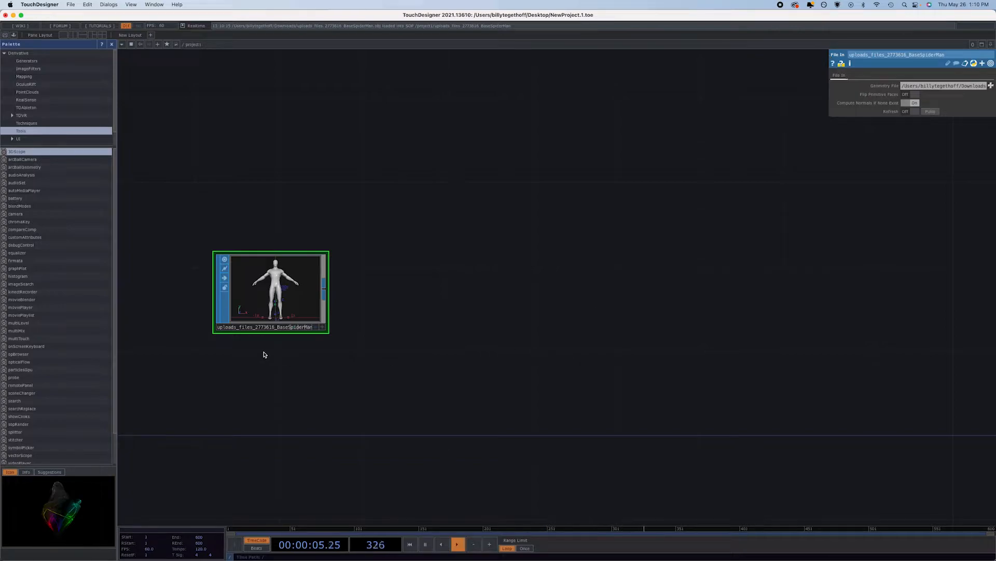
Add a Transform SOP connected to the output of the imported figure model
{"action": "scroll", "coordinate": [275, 286], "scroll_direction": "up", "scroll_amount": 5}
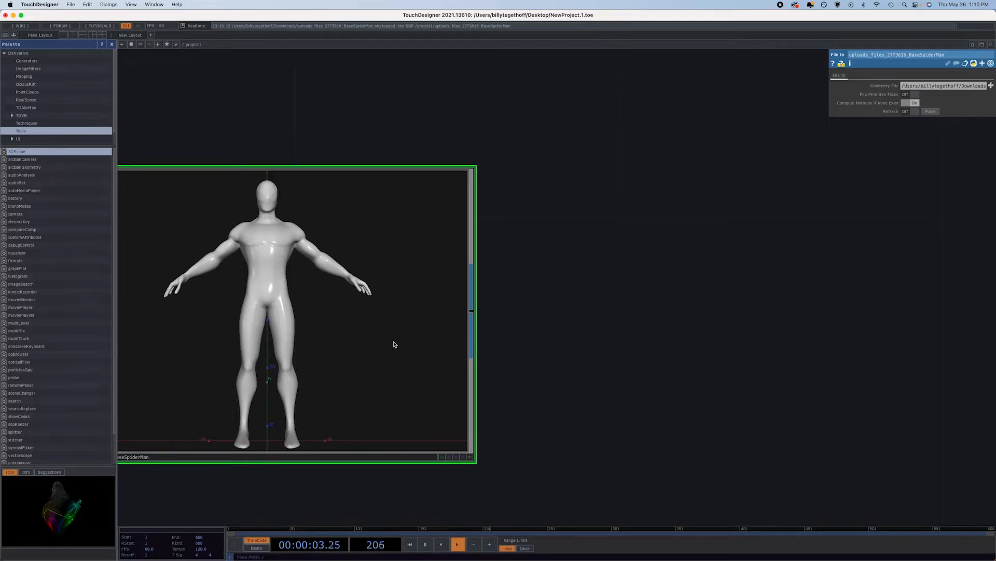
{"action": "scroll", "coordinate": [394, 344], "scroll_direction": "up", "scroll_amount": 3}
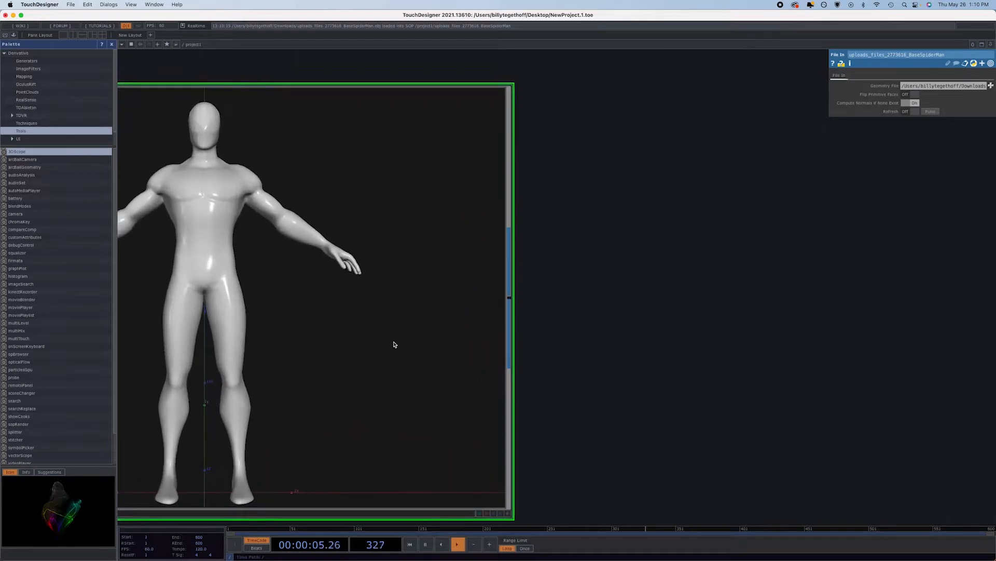
{"action": "scroll", "coordinate": [427, 340], "scroll_direction": "down", "scroll_amount": 4}
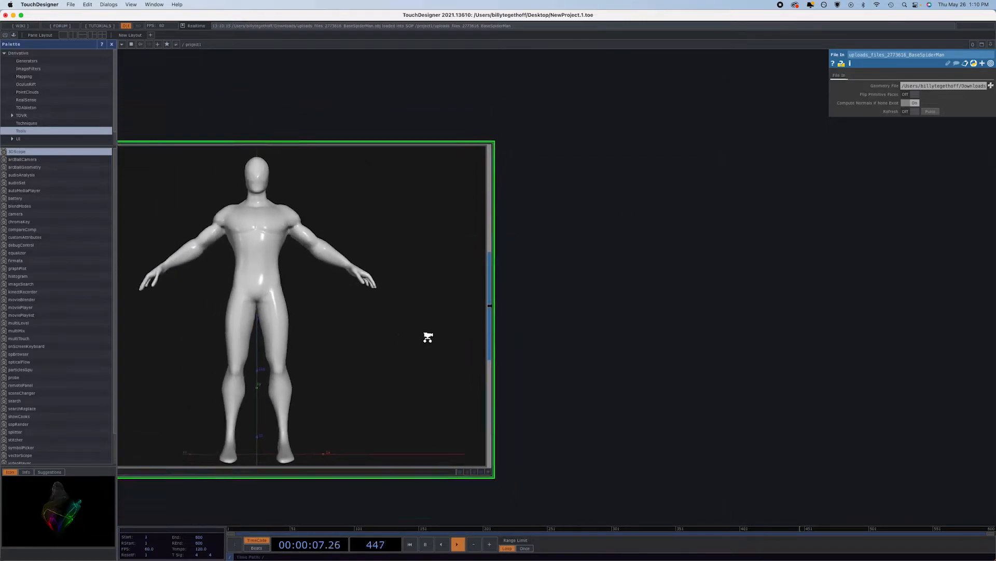
{"action": "scroll", "coordinate": [427, 338], "scroll_direction": "down", "scroll_amount": 1}
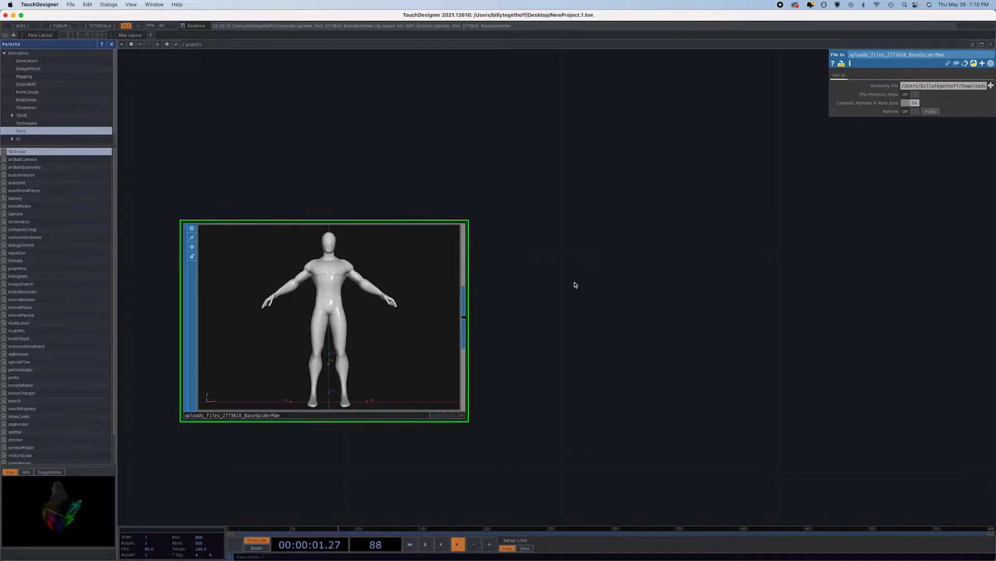
{"action": "left_click", "coordinate": [464, 317]}
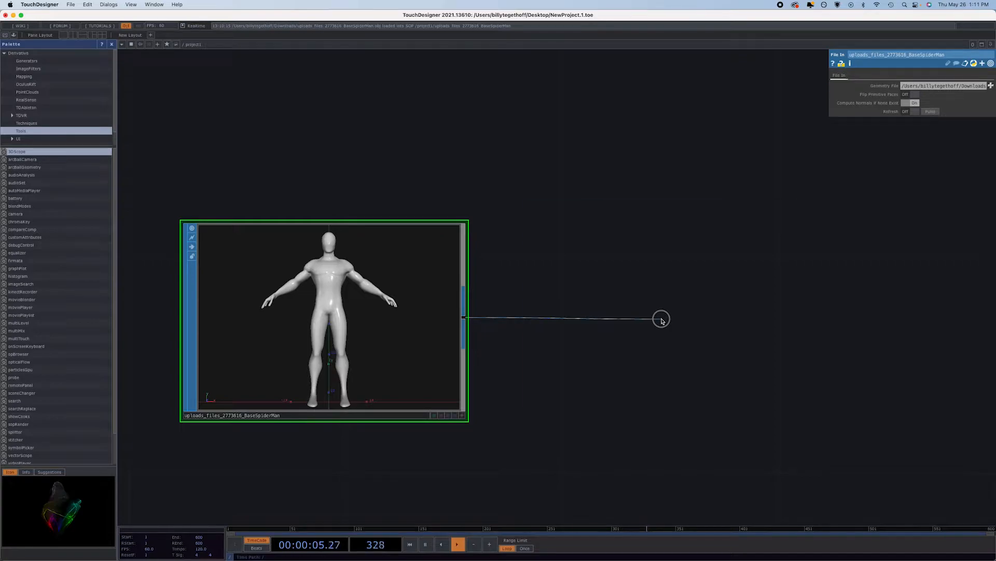
{"action": "left_click", "coordinate": [662, 320]}
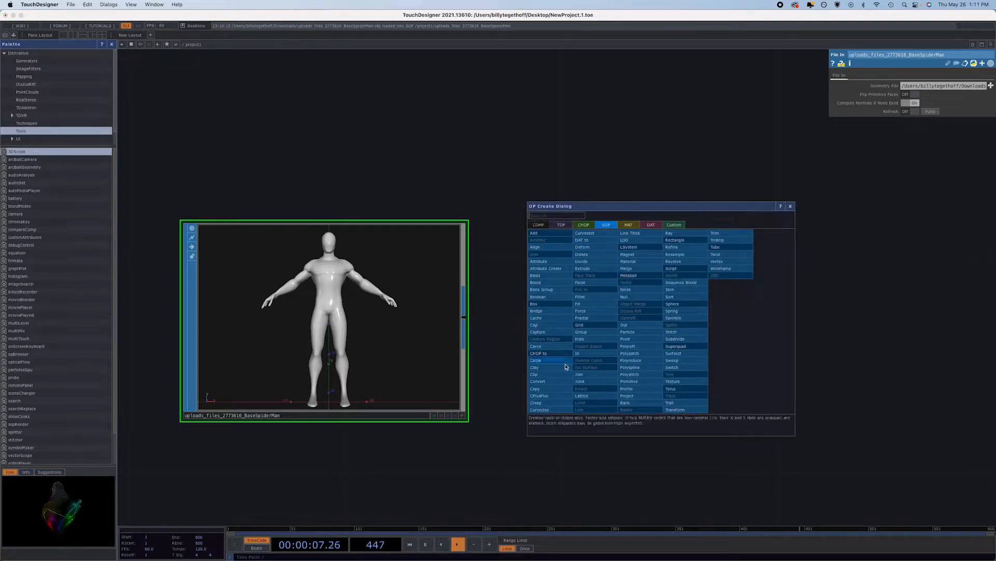
{"action": "left_click", "coordinate": [676, 410]}
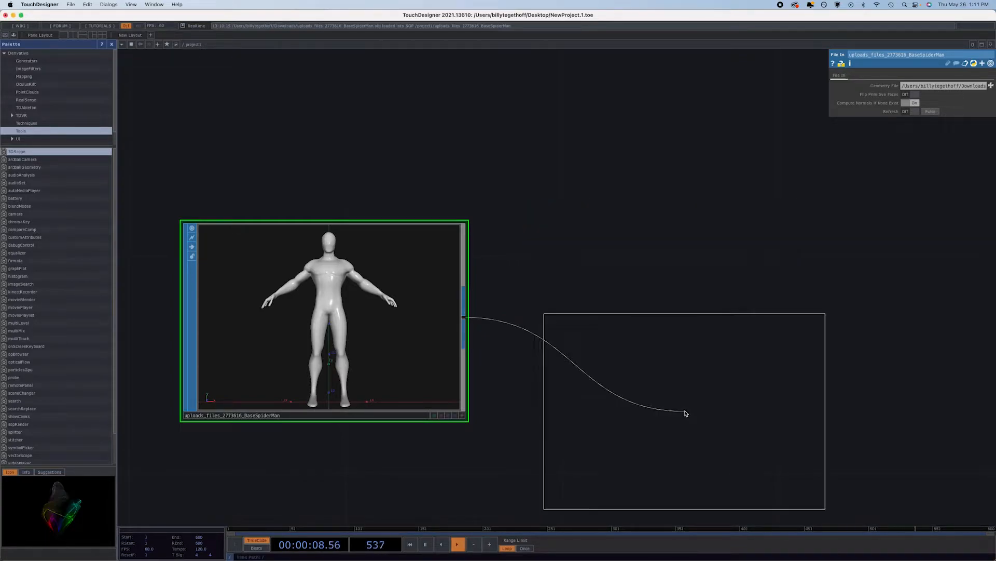
{"action": "left_click", "coordinate": [702, 319]}
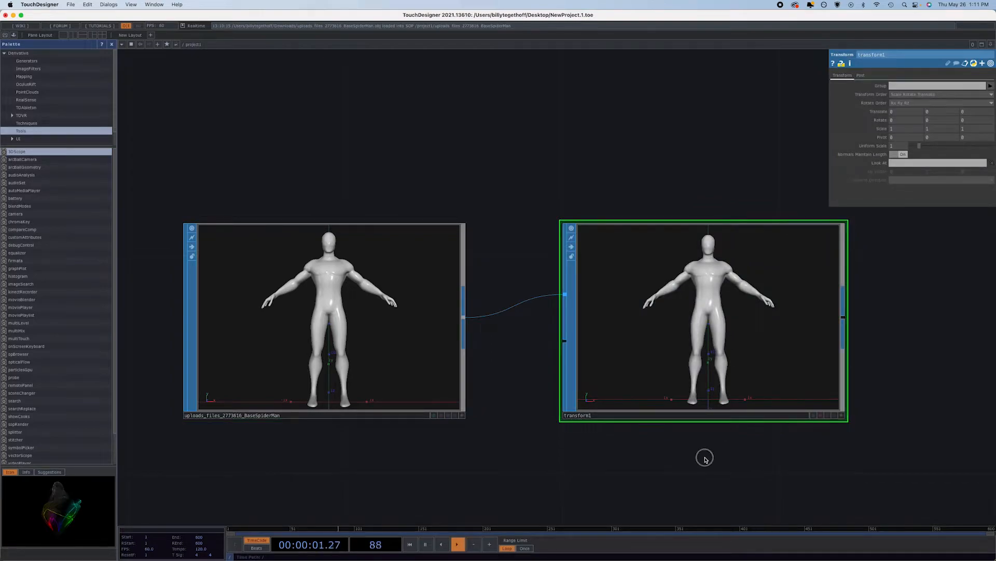
Set the Transform's Y translation to -2.7 so the figure's middle sits on the origin
{"action": "left_click_drag", "start_coordinate": [705, 458], "coordinate": [547, 451]}
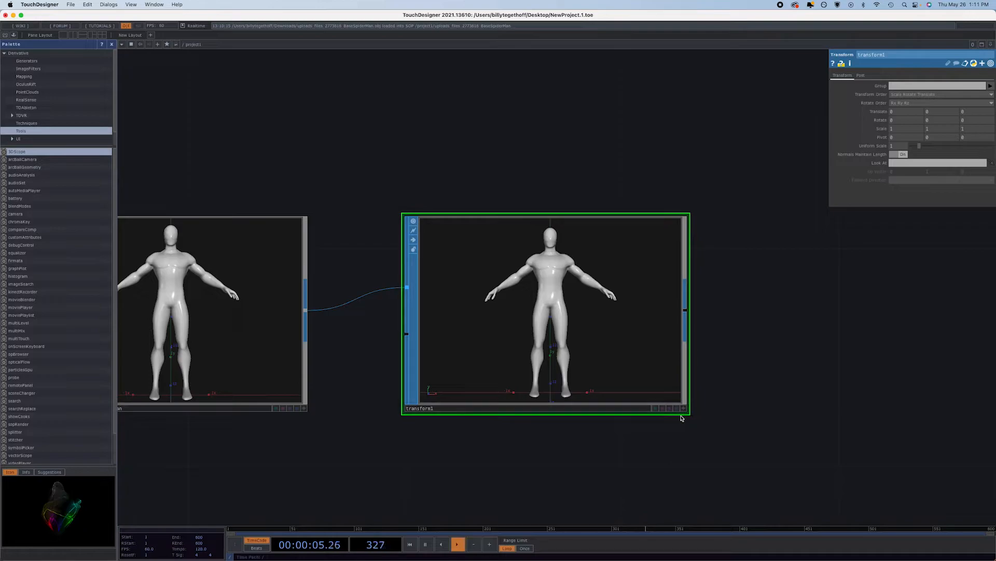
{"action": "left_click", "coordinate": [304, 408]}
{"action": "left_click_drag", "start_coordinate": [215, 279], "coordinate": [253, 280]}
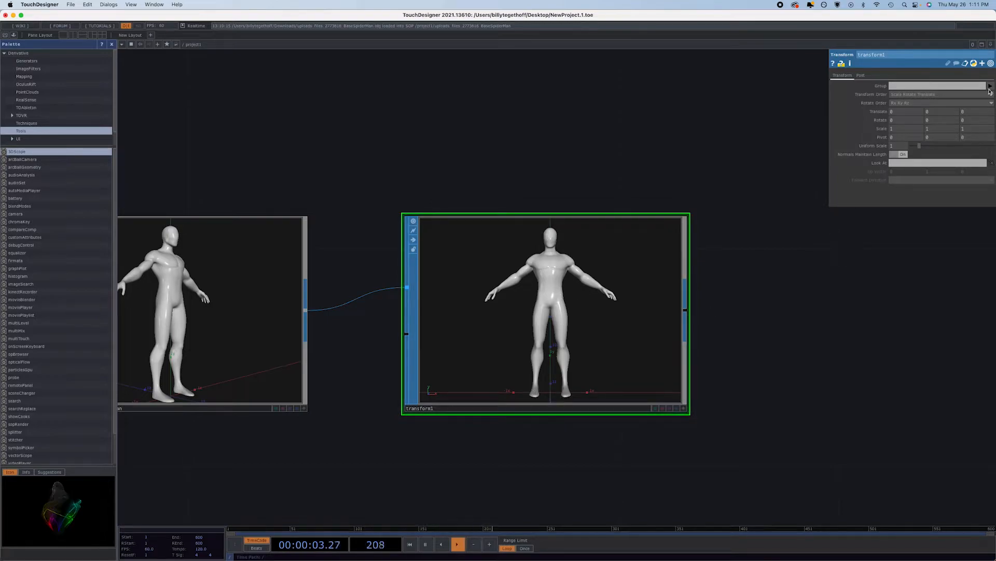
{"action": "left_click", "coordinate": [936, 113]}
{"action": "left_click_drag", "start_coordinate": [936, 113], "coordinate": [423, 206]}
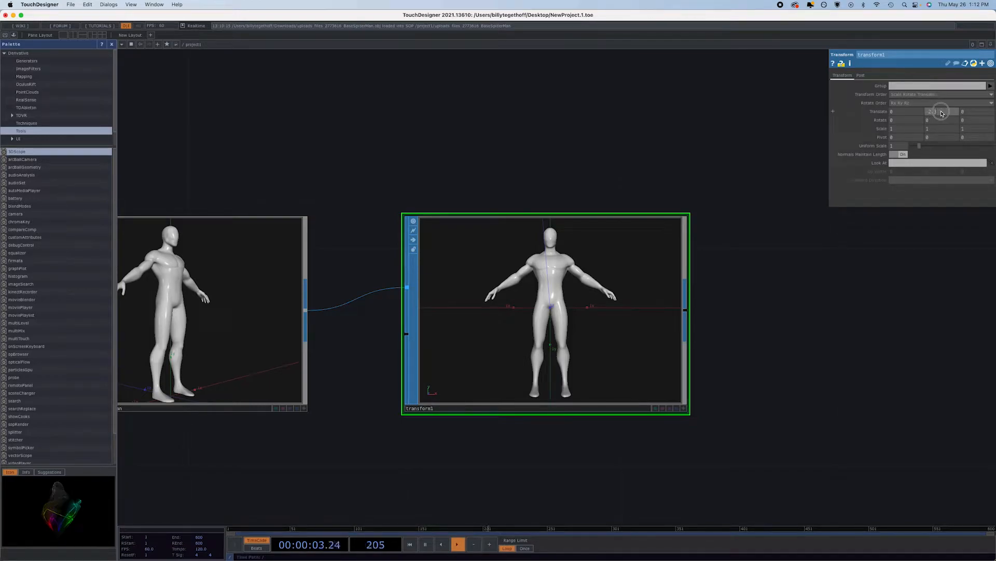
{"action": "middle_click_drag", "start_coordinate": [942, 114], "coordinate": [869, 114]}
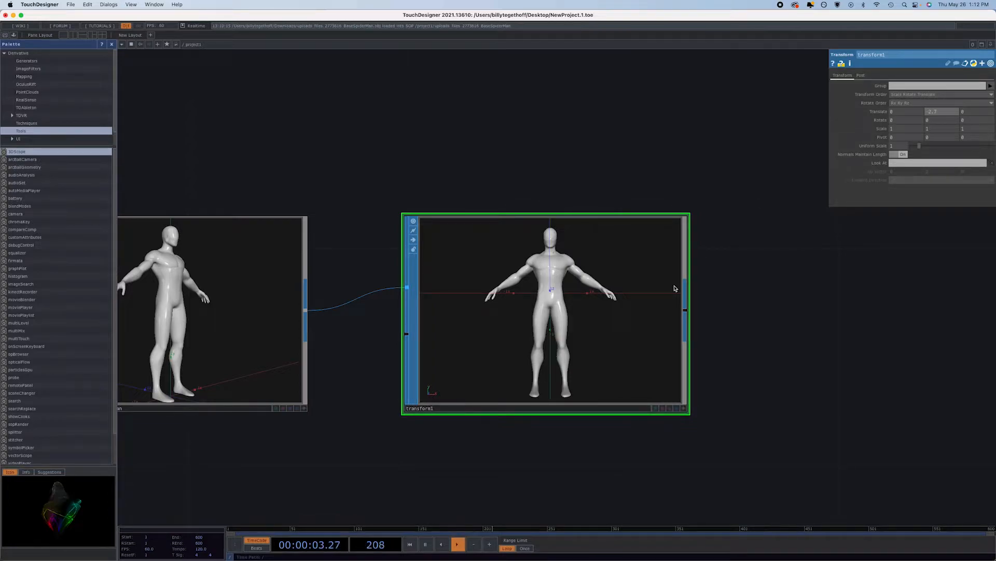
Add a Particle SOP connected to the Transform's output, leaving a gap between the two nodes
{"action": "scroll", "coordinate": [678, 363], "scroll_direction": "down", "scroll_amount": 5}
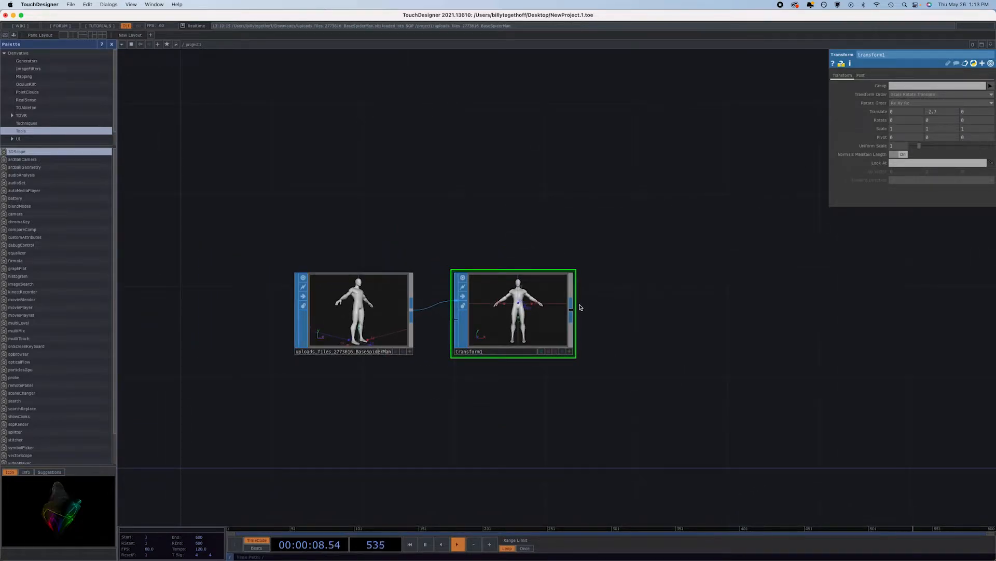
{"action": "left_click", "coordinate": [571, 309]}
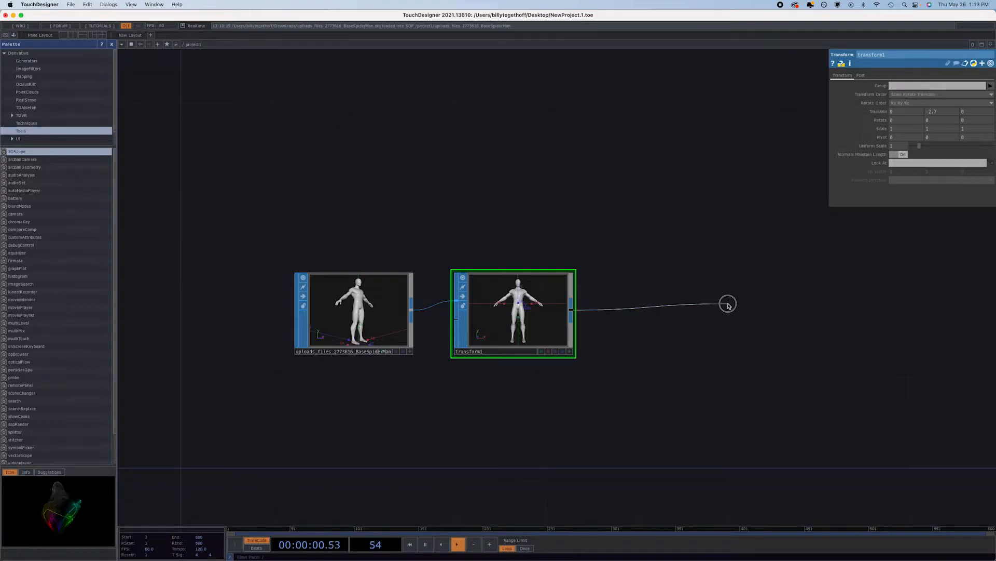
{"action": "left_click", "coordinate": [727, 304]}
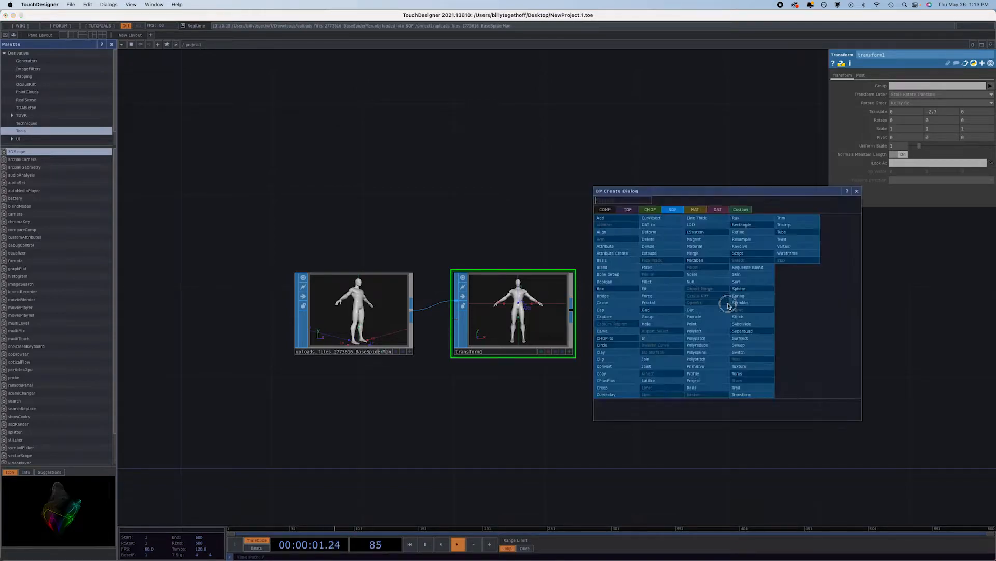
{"action": "left_click", "coordinate": [700, 318]}
{"action": "left_click", "coordinate": [758, 310]}
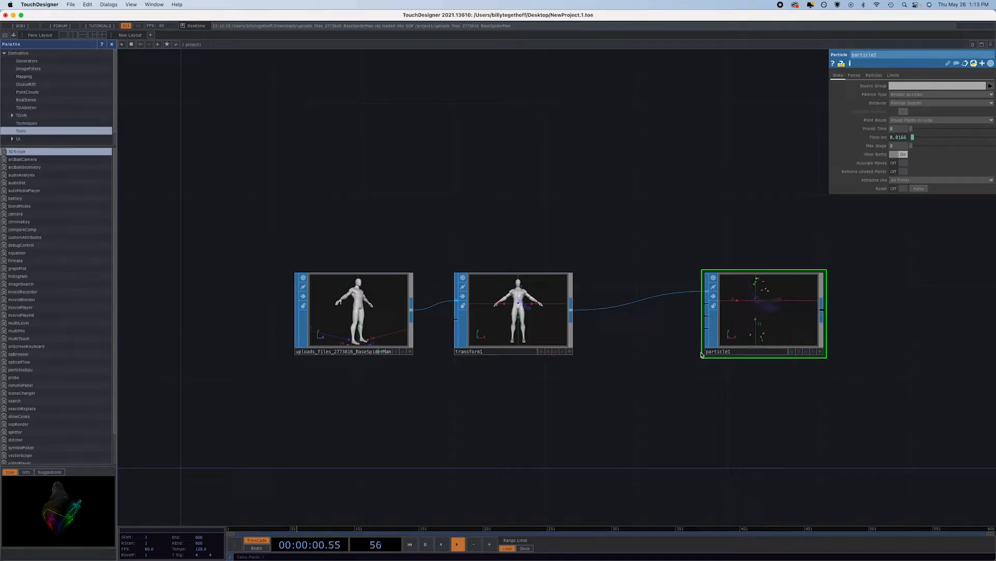
Turn on point markers for all points in the Particle node's viewer display options, then close the options
{"action": "scroll", "coordinate": [770, 320], "scroll_direction": "up", "scroll_amount": 2}
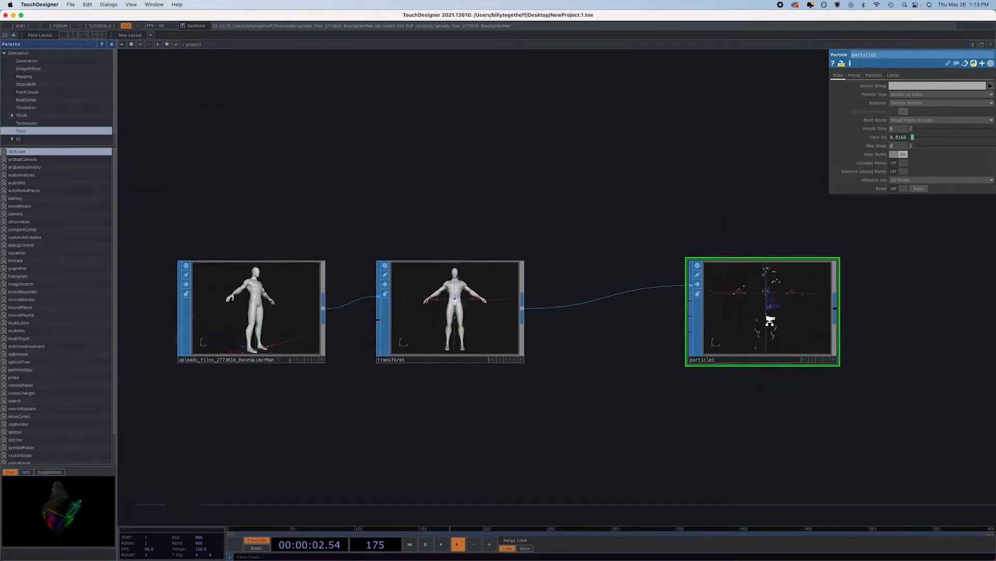
{"action": "scroll", "coordinate": [771, 320], "scroll_direction": "up", "scroll_amount": 3}
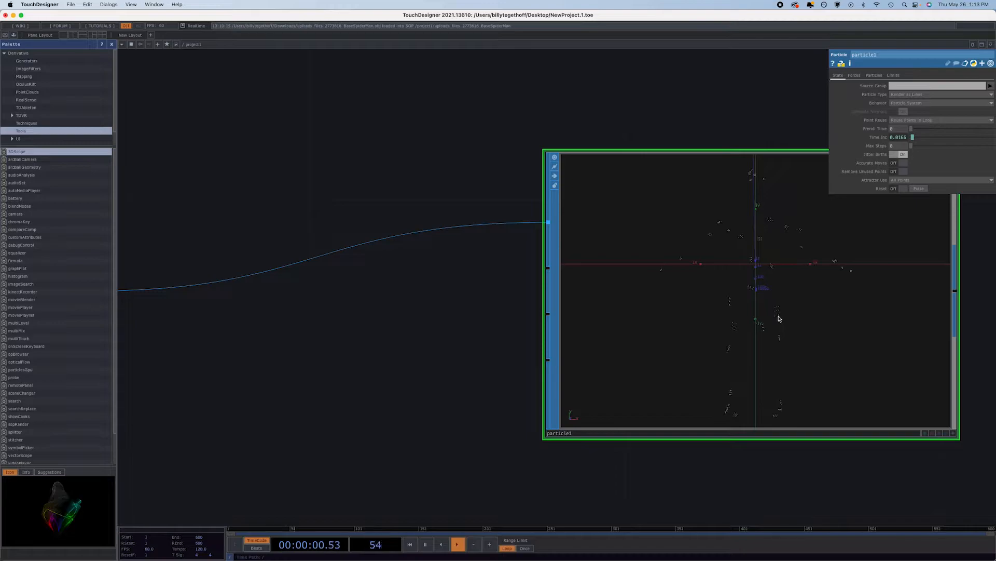
{"action": "scroll", "coordinate": [778, 340], "scroll_direction": "down", "scroll_amount": 5}
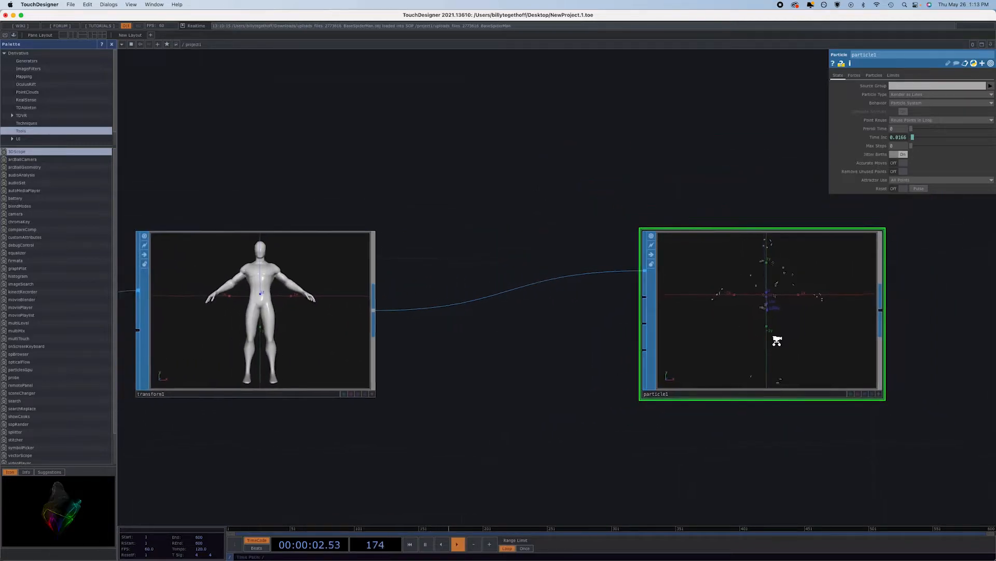
{"action": "left_click_drag", "start_coordinate": [770, 366], "coordinate": [813, 367]}
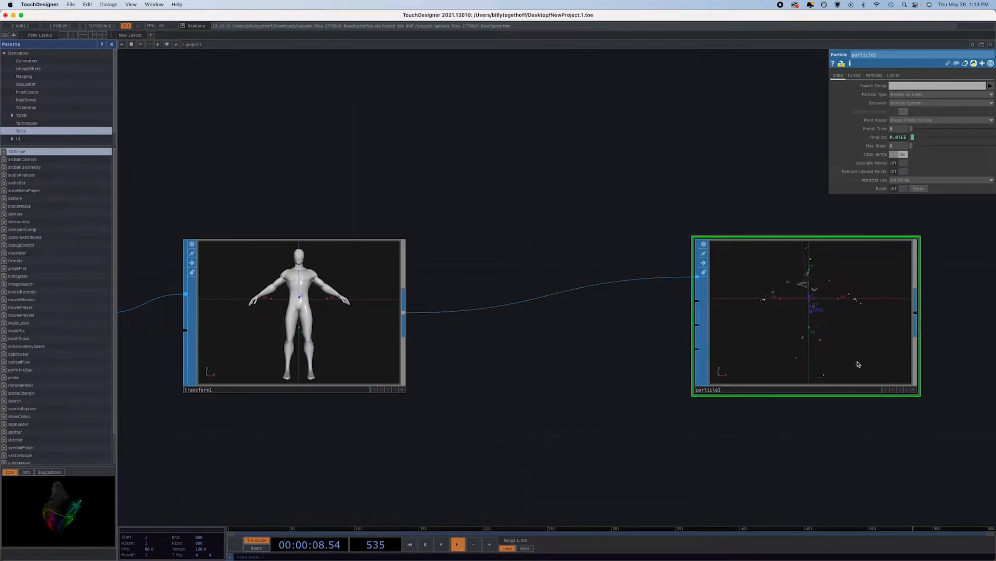
{"action": "left_click", "coordinate": [917, 394]}
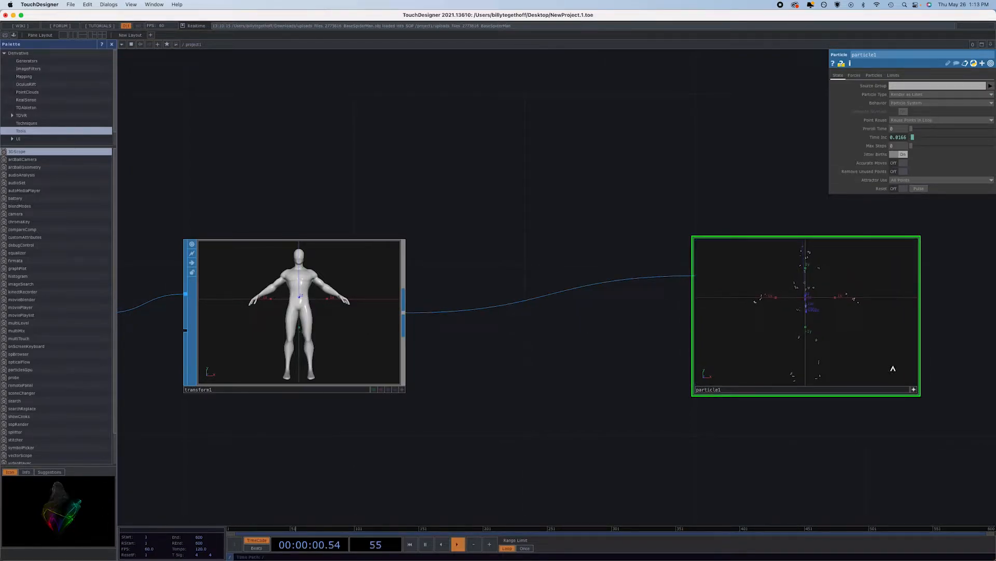
{"action": "right_click", "coordinate": [871, 303]}
{"action": "mouse_move", "coordinate": [889, 313]}
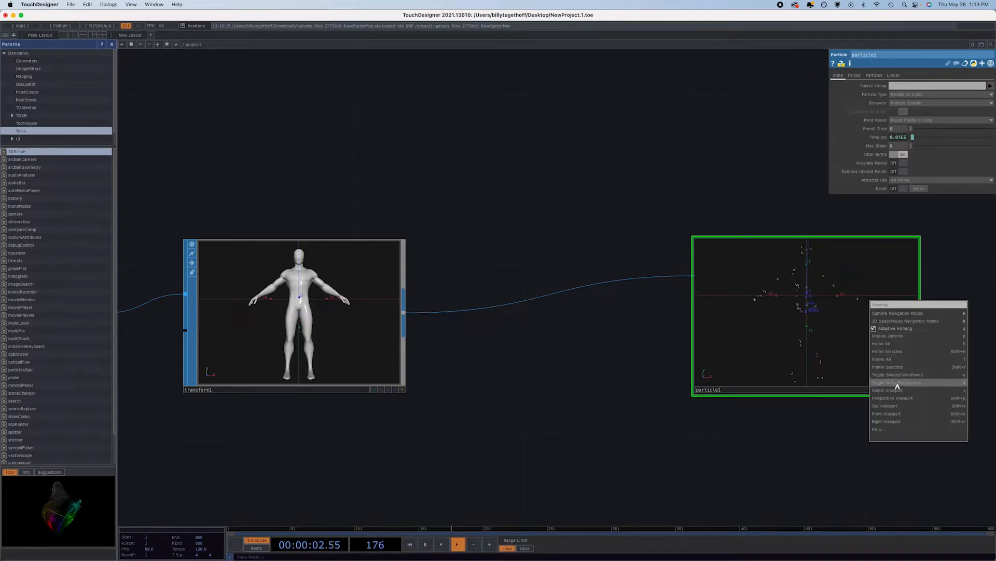
{"action": "left_click", "coordinate": [893, 337]}
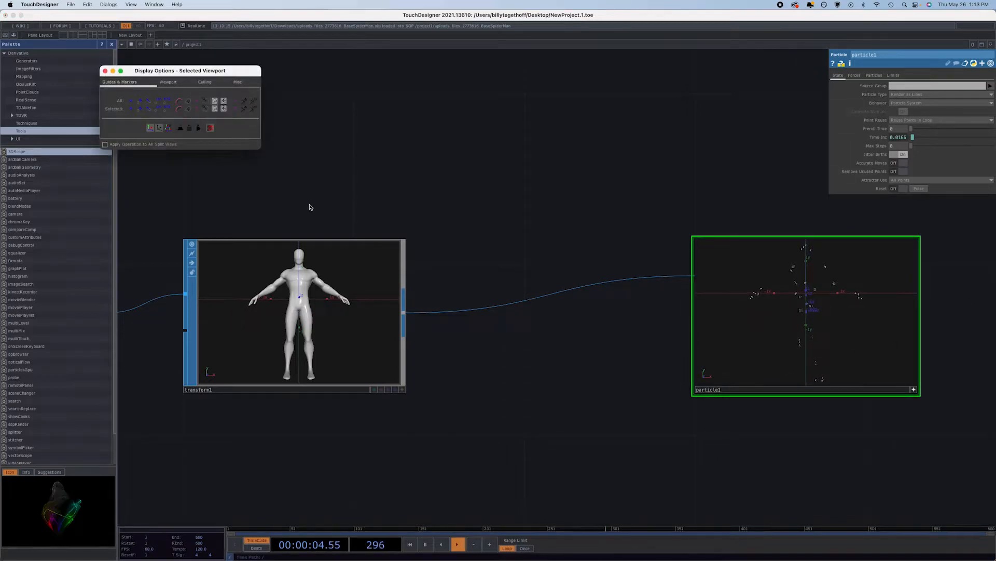
{"action": "left_click", "coordinate": [132, 102]}
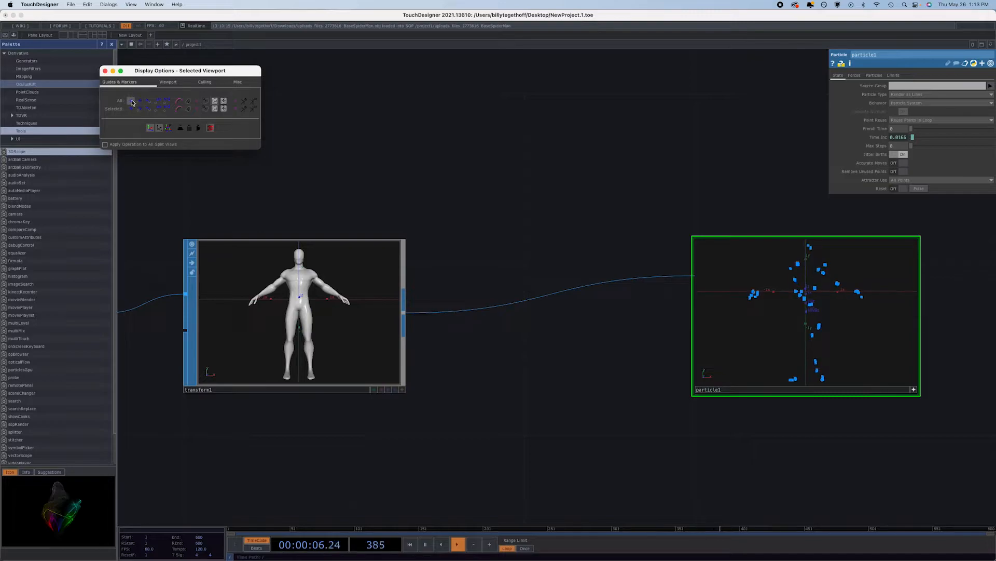
{"action": "left_click", "coordinate": [105, 70]}
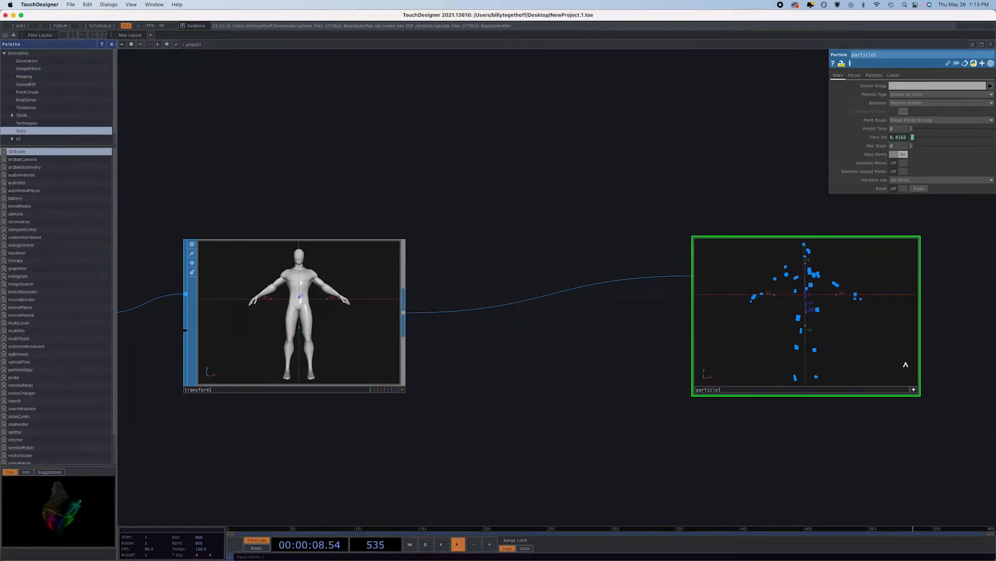
Insert a Sort SOP into the connection between the Transform and Particle nodes
{"action": "right_click", "coordinate": [534, 301]}
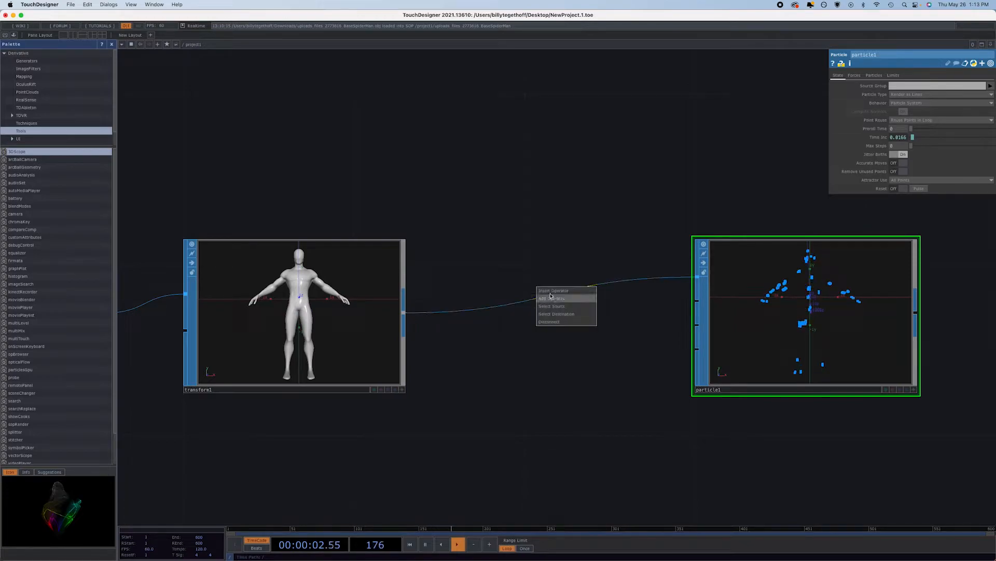
{"action": "left_click", "coordinate": [568, 295]}
{"action": "left_click", "coordinate": [576, 271]}
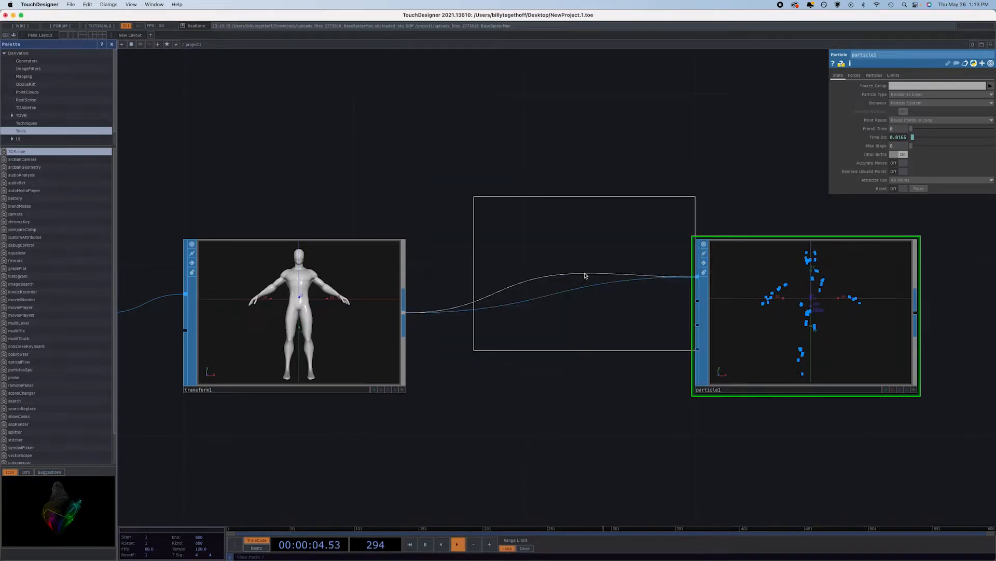
{"action": "left_click", "coordinate": [560, 311]}
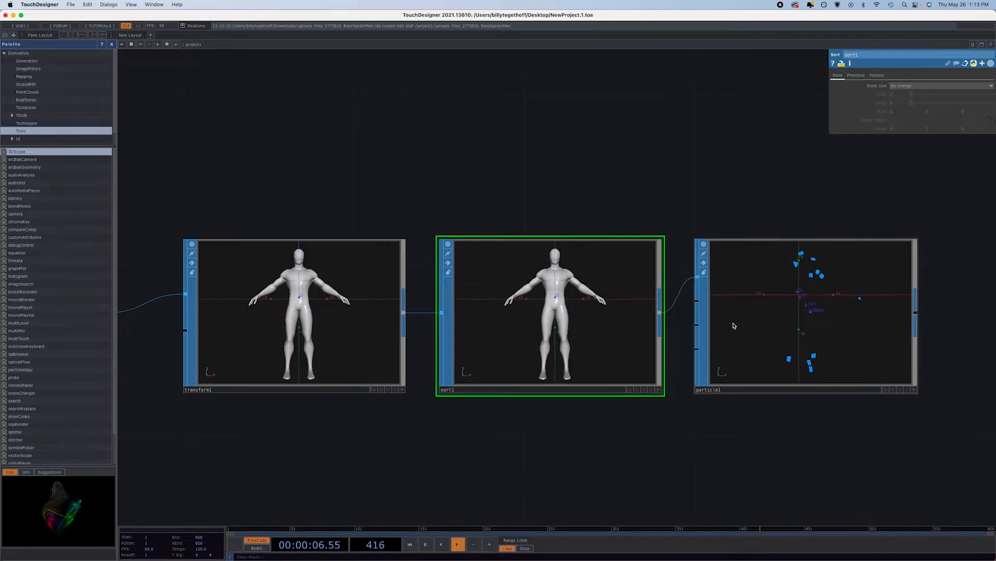
Space out the Sort and Particle nodes in the network and enlarge the Particle node's viewer
{"action": "scroll", "coordinate": [742, 323], "scroll_direction": "down", "scroll_amount": 3}
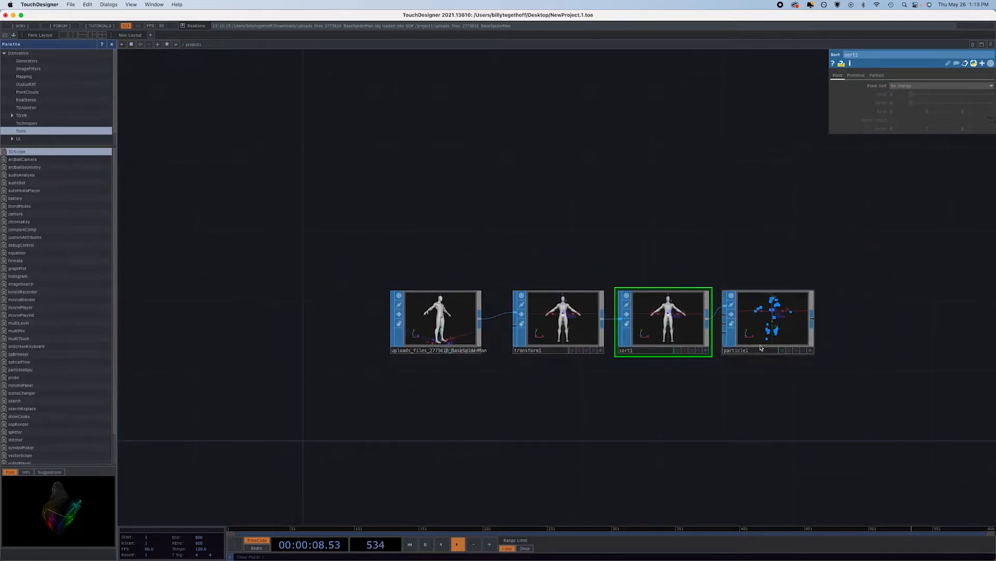
{"action": "left_click_drag", "start_coordinate": [751, 320], "coordinate": [836, 321]}
{"action": "left_click_drag", "start_coordinate": [643, 334], "coordinate": [695, 333]}
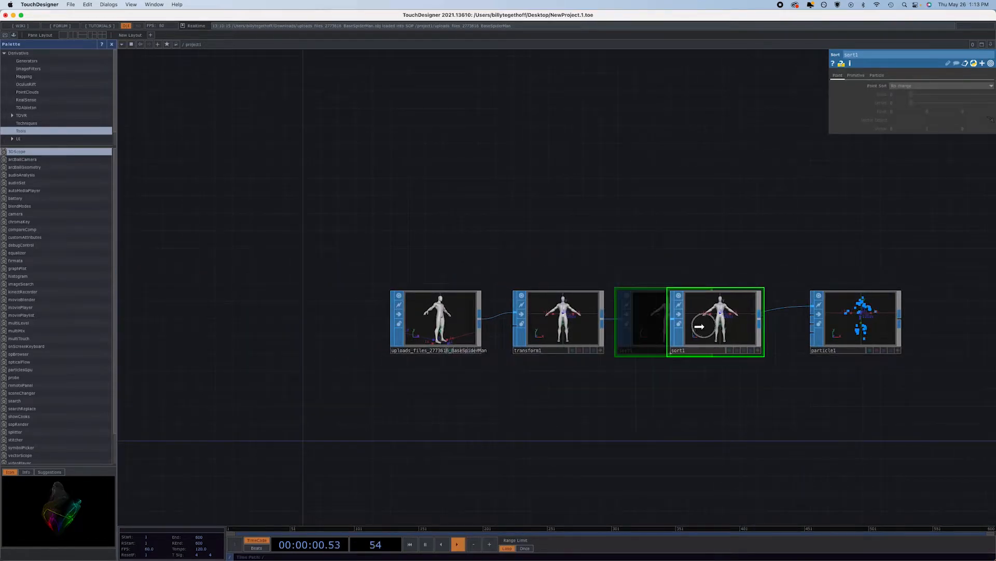
{"action": "left_click_drag", "start_coordinate": [931, 389], "coordinate": [995, 489]}
{"action": "left_click_drag", "start_coordinate": [757, 467], "coordinate": [534, 384]}
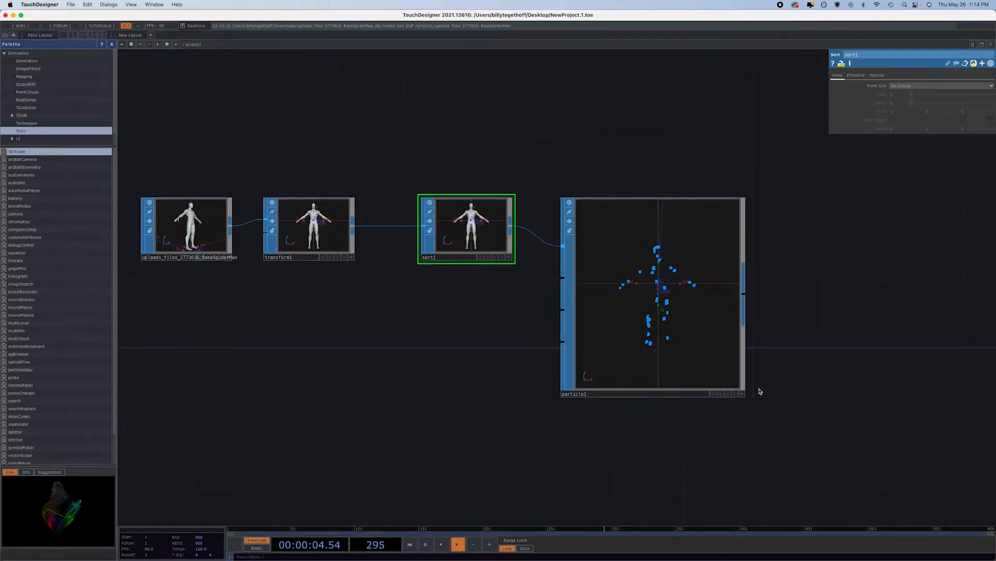
{"action": "left_click_drag", "start_coordinate": [742, 394], "coordinate": [847, 430]}
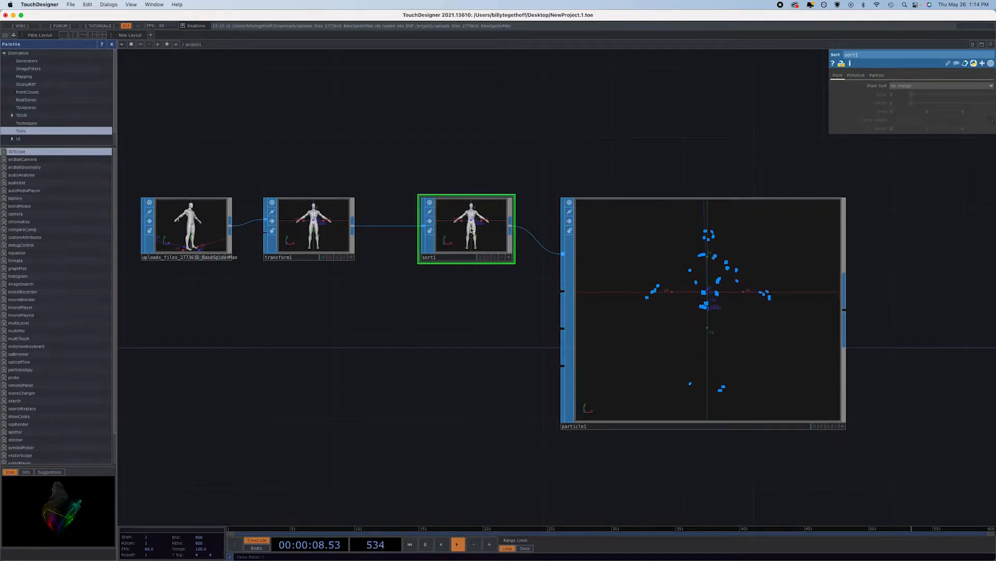
Move the Sort node closer to the Transform node and set its Point Sort to Random
{"action": "left_click_drag", "start_coordinate": [466, 230], "coordinate": [430, 229]}
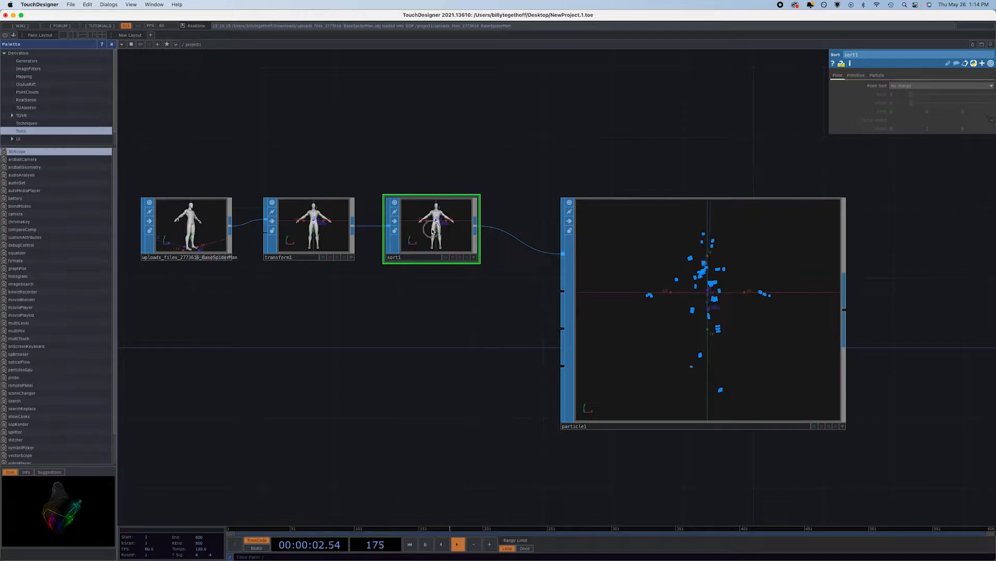
{"action": "left_click", "coordinate": [906, 86]}
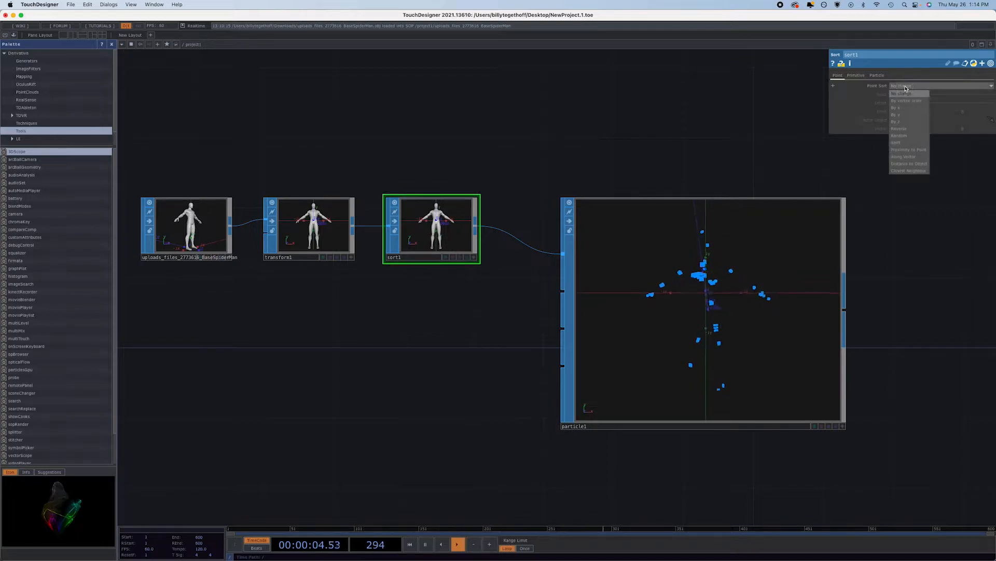
{"action": "left_click", "coordinate": [910, 136]}
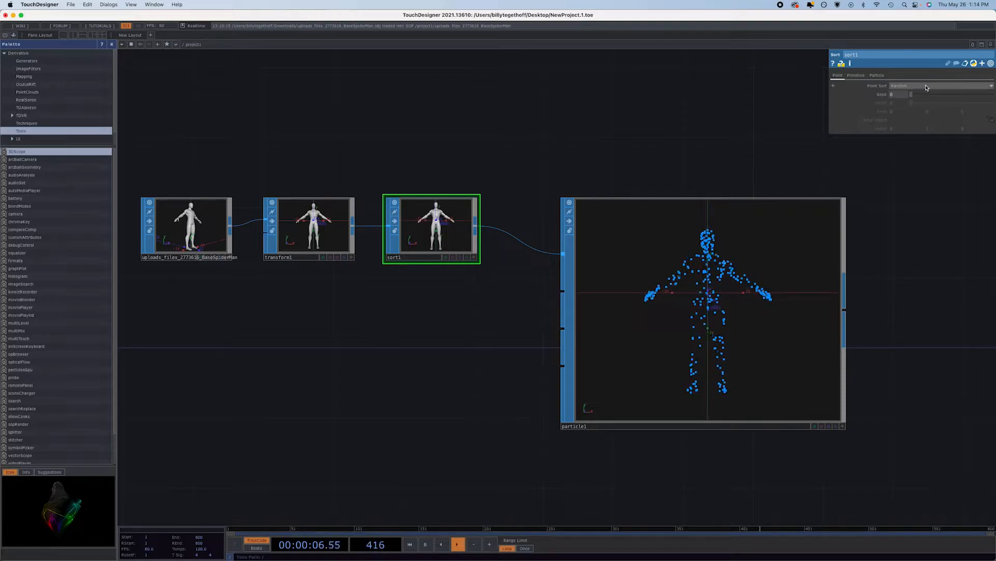
Set the Sort node's Point Sort to By Z
{"action": "left_click", "coordinate": [913, 86]}
{"action": "left_click", "coordinate": [898, 123]}
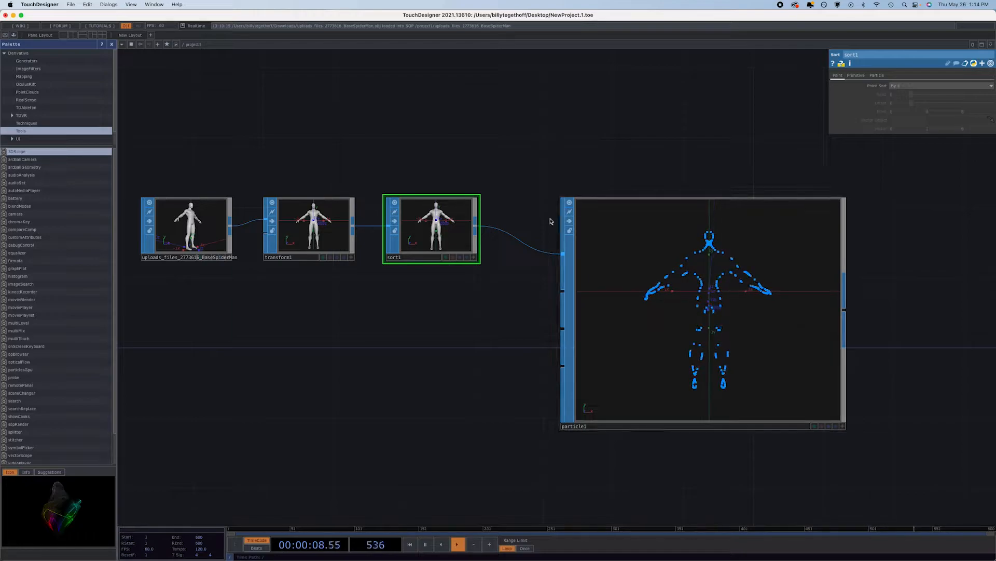
Set the Particle node's Birth rate to 1000
{"action": "left_click", "coordinate": [798, 332]}
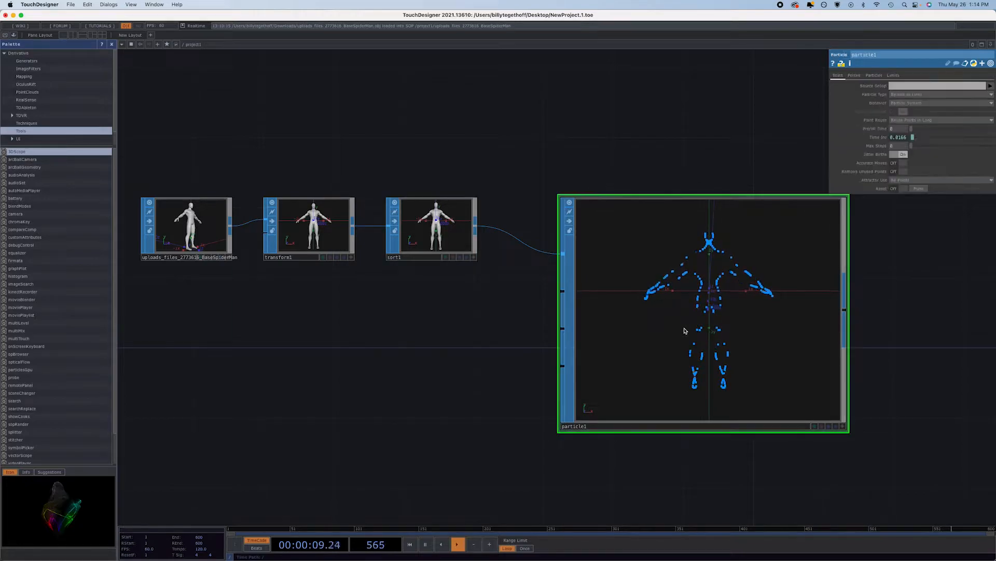
{"action": "left_click", "coordinate": [874, 75]}
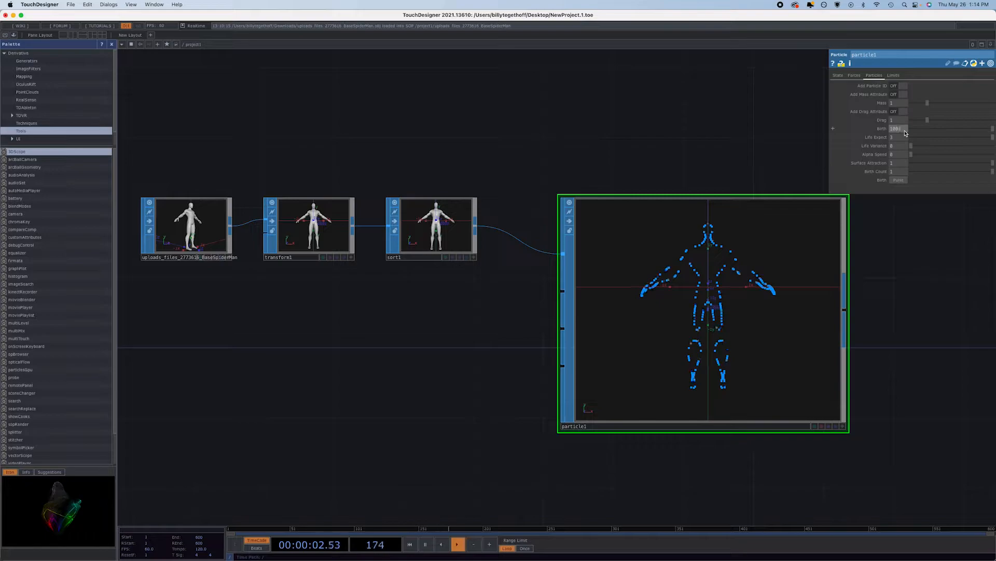
{"action": "type", "text": "0"}
{"action": "key", "text": "Return"}
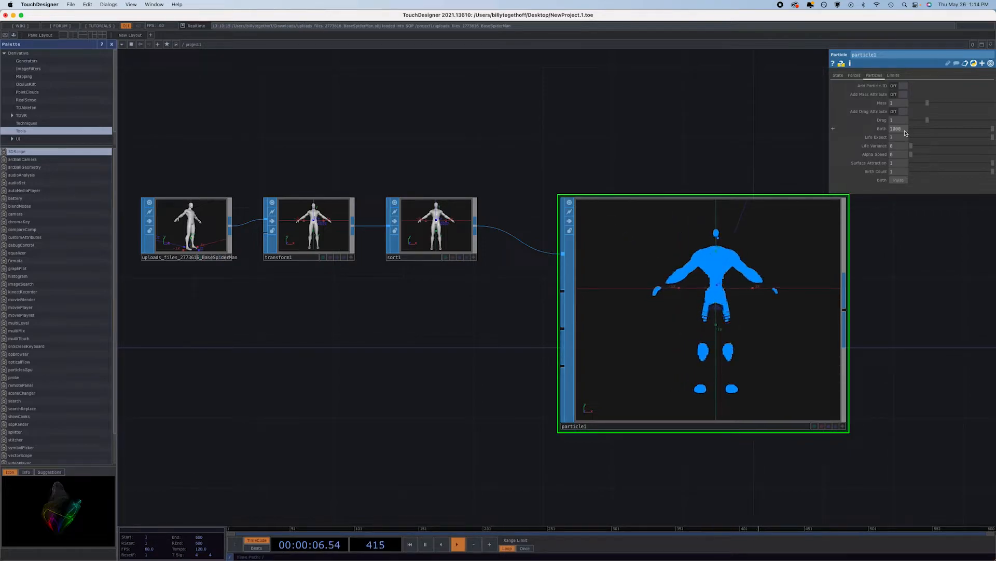
Look at the reference particle figure among the open windows, then return to the TouchDesigner network
{"action": "key", "text": "ctrl+Up"}
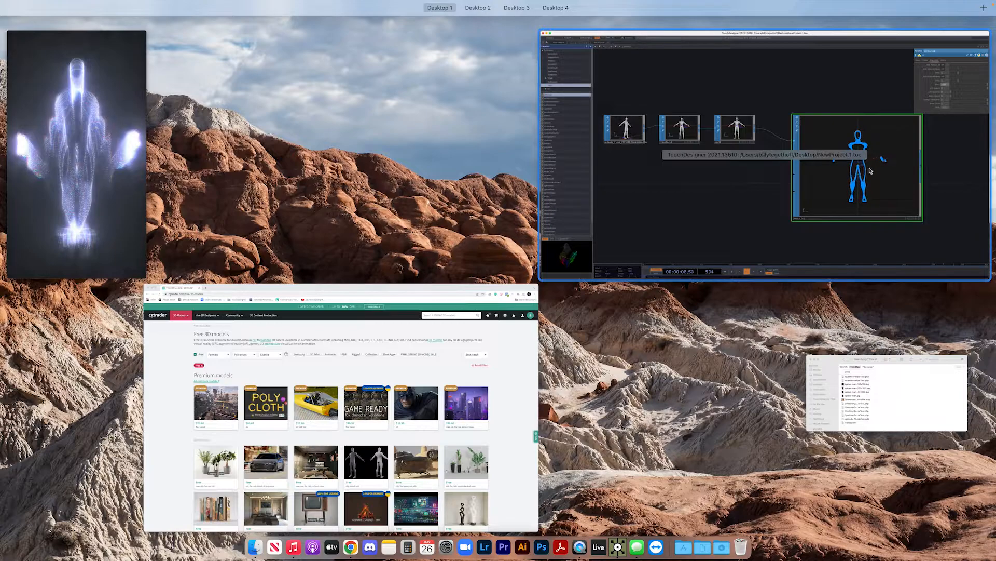
{"action": "left_click", "coordinate": [856, 221]}
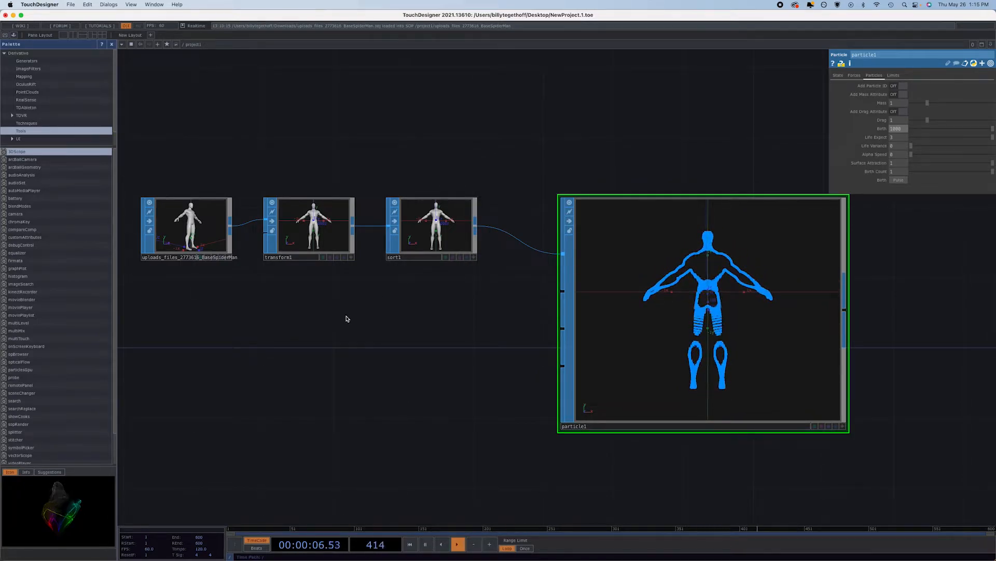
Move the Particle node farther from the Sort node and slightly above it in the network
{"action": "scroll", "coordinate": [347, 318], "scroll_direction": "down", "scroll_amount": 5}
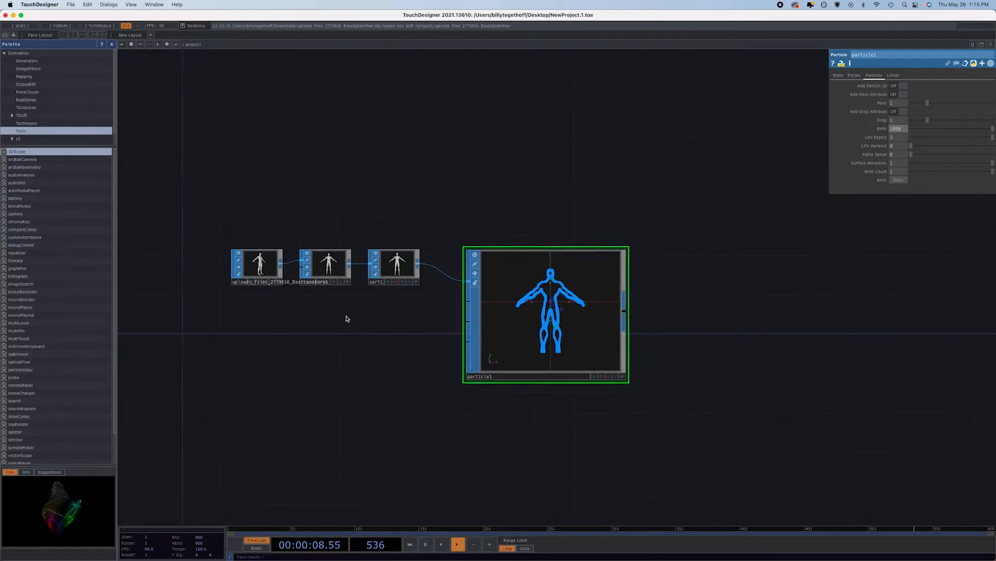
{"action": "left_click", "coordinate": [526, 341]}
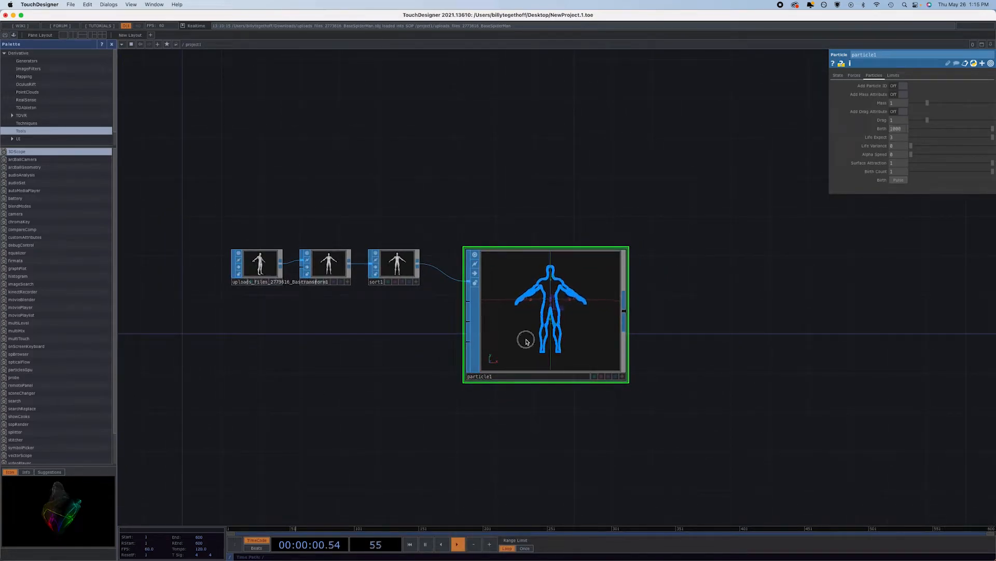
{"action": "left_click_drag", "start_coordinate": [526, 341], "coordinate": [592, 343]}
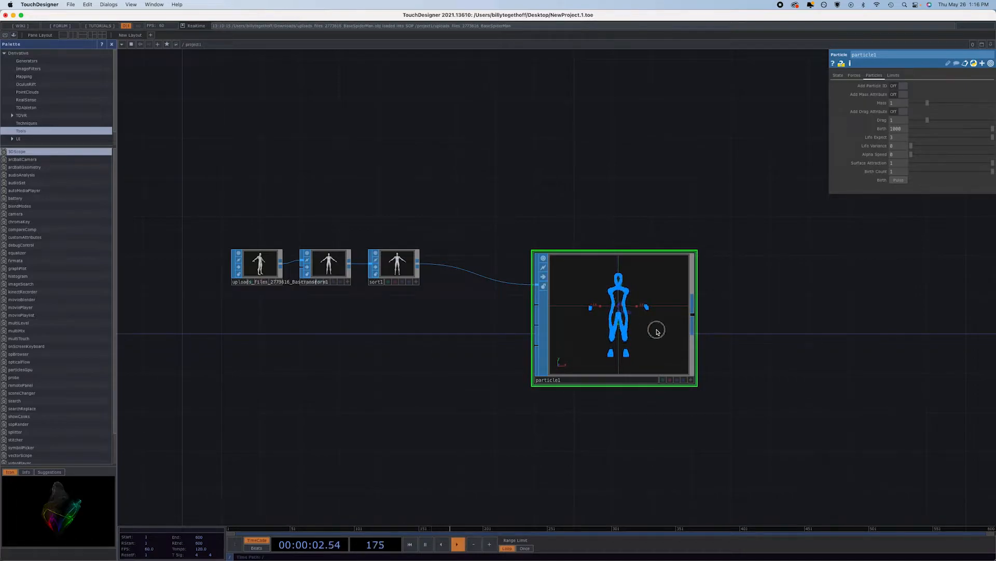
{"action": "left_click_drag", "start_coordinate": [656, 331], "coordinate": [696, 282]}
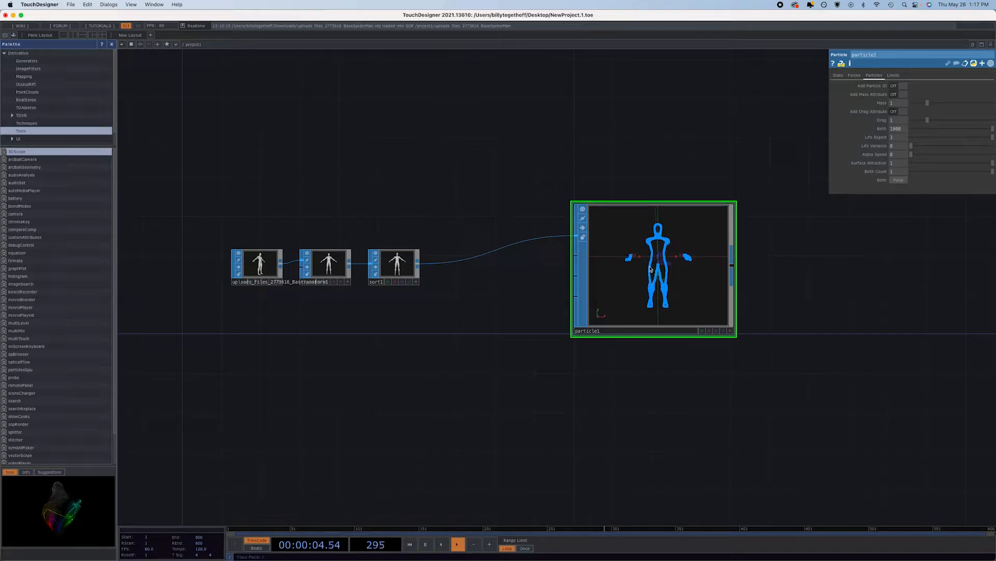
Turn on the Particle node's mass and drag attributes and raise both Drag and Mass to 5
{"action": "scroll", "coordinate": [685, 306], "scroll_direction": "up", "scroll_amount": 2}
{"action": "scroll", "coordinate": [685, 306], "scroll_direction": "up", "scroll_amount": 3}
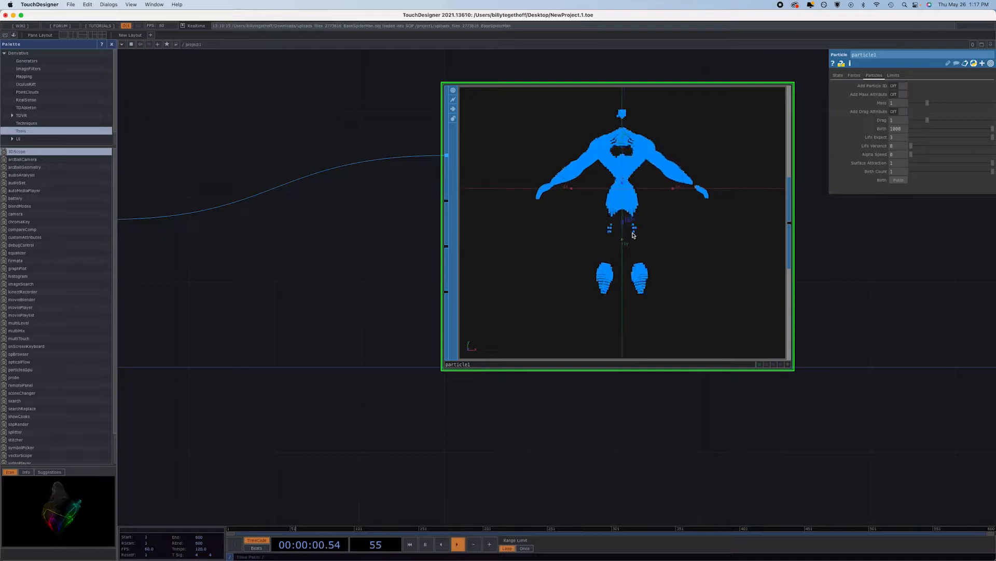
{"action": "left_click", "coordinate": [903, 111]}
{"action": "left_click", "coordinate": [902, 94]}
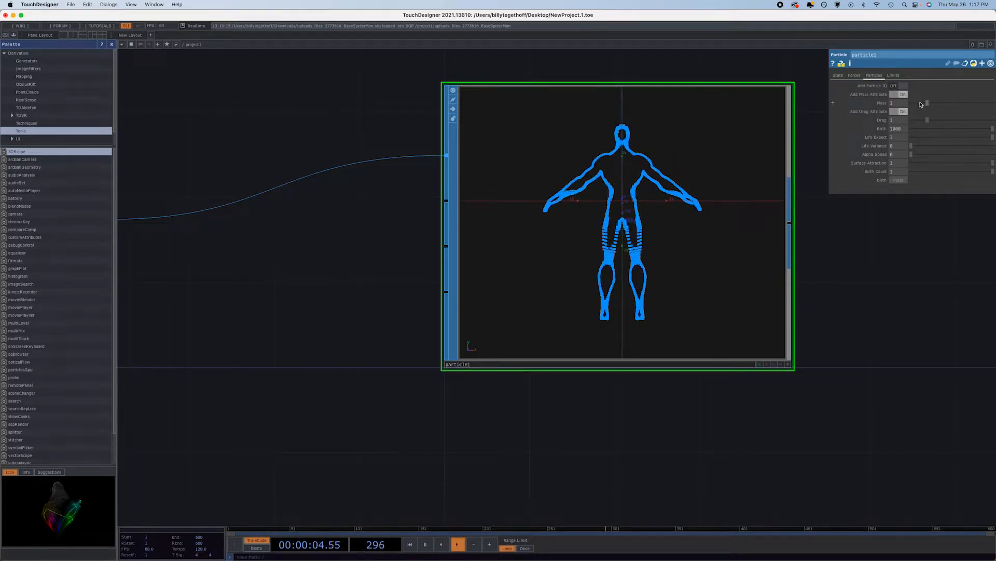
{"action": "left_click_drag", "start_coordinate": [928, 121], "coordinate": [994, 121]}
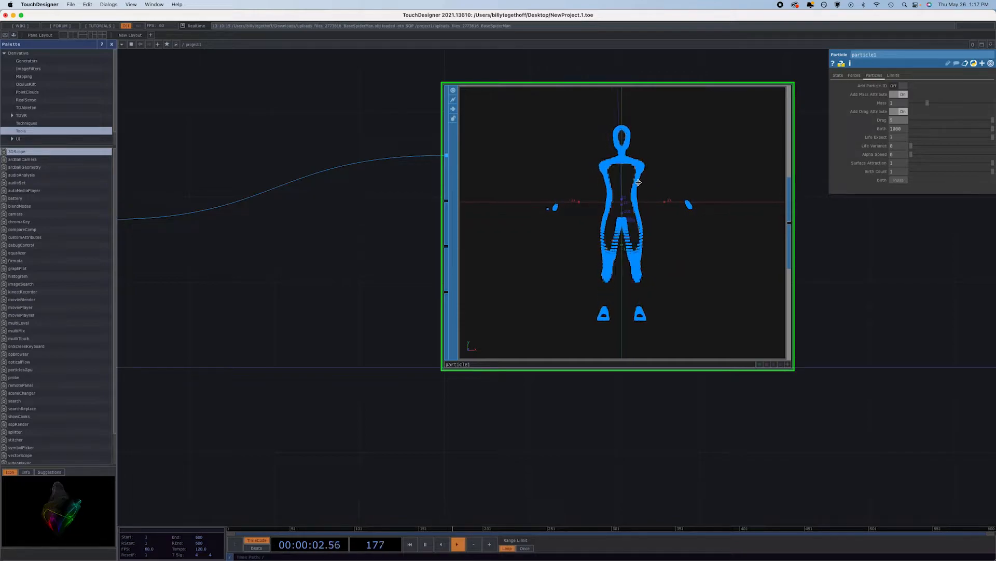
{"action": "left_click_drag", "start_coordinate": [927, 104], "coordinate": [992, 105]}
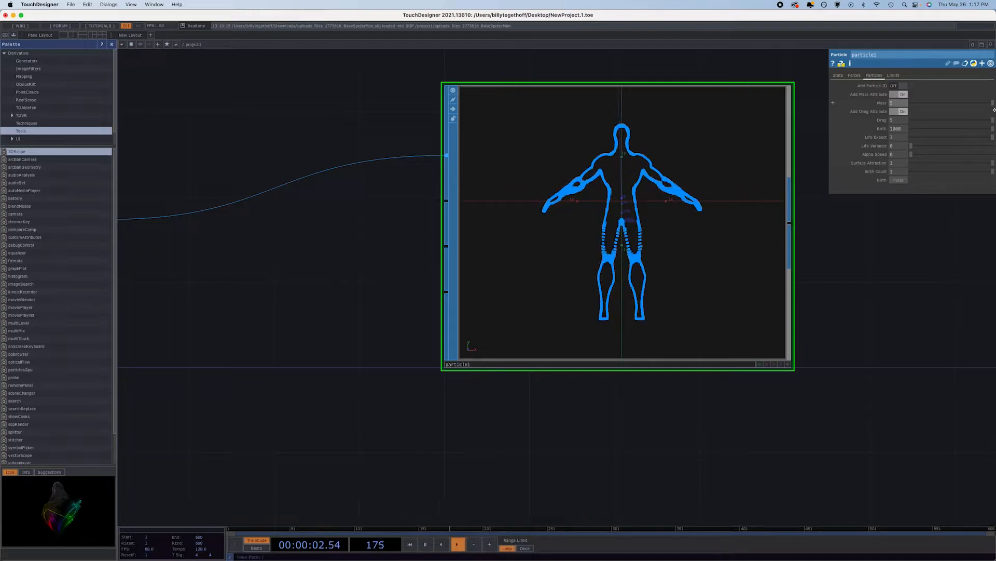
Turn off the mass and drag attributes and return the Mass and Drag values to 1
{"action": "left_click", "coordinate": [898, 94]}
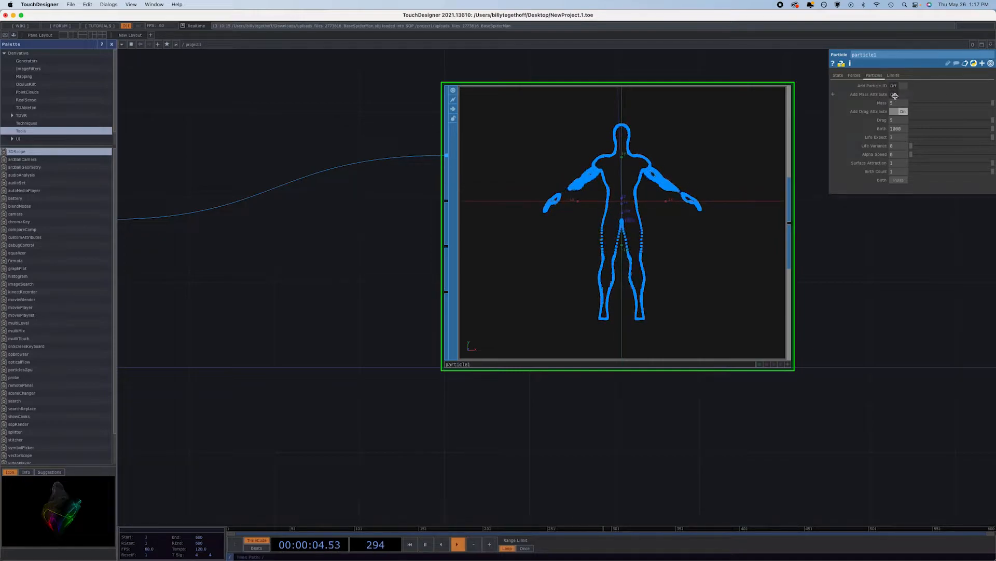
{"action": "left_click", "coordinate": [897, 112]}
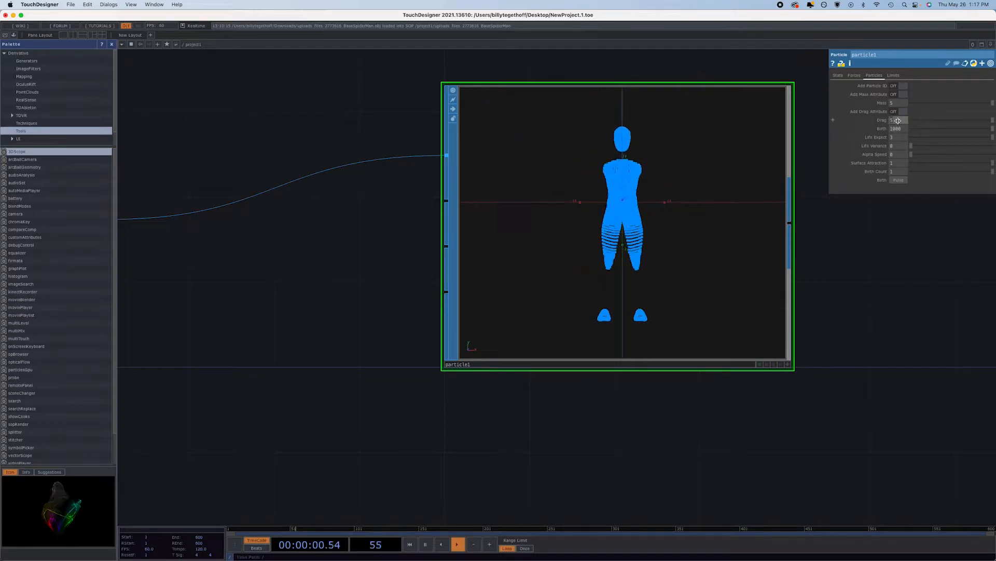
{"action": "left_click", "coordinate": [896, 101]}
{"action": "type", "text": "1"}
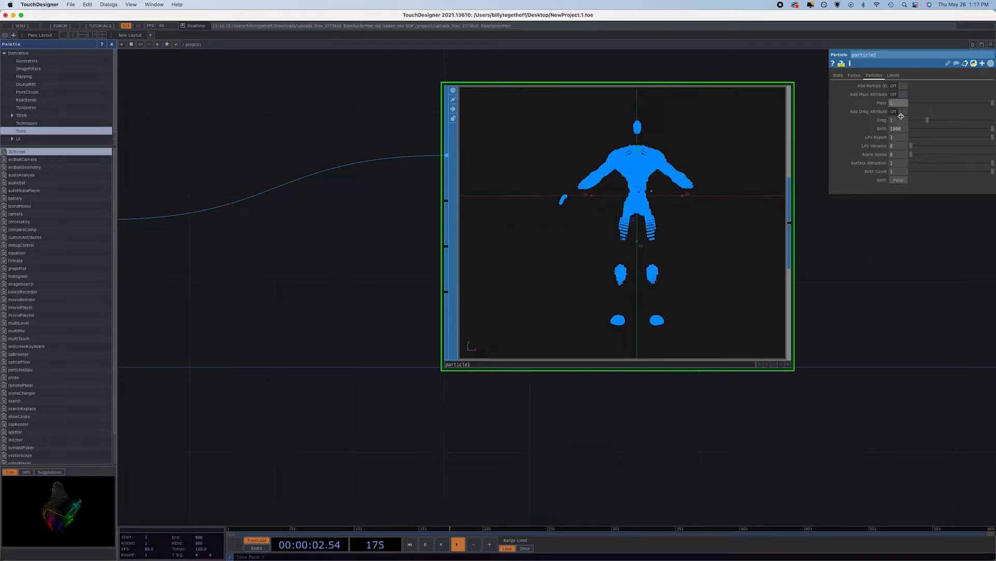
{"action": "left_click", "coordinate": [900, 122]}
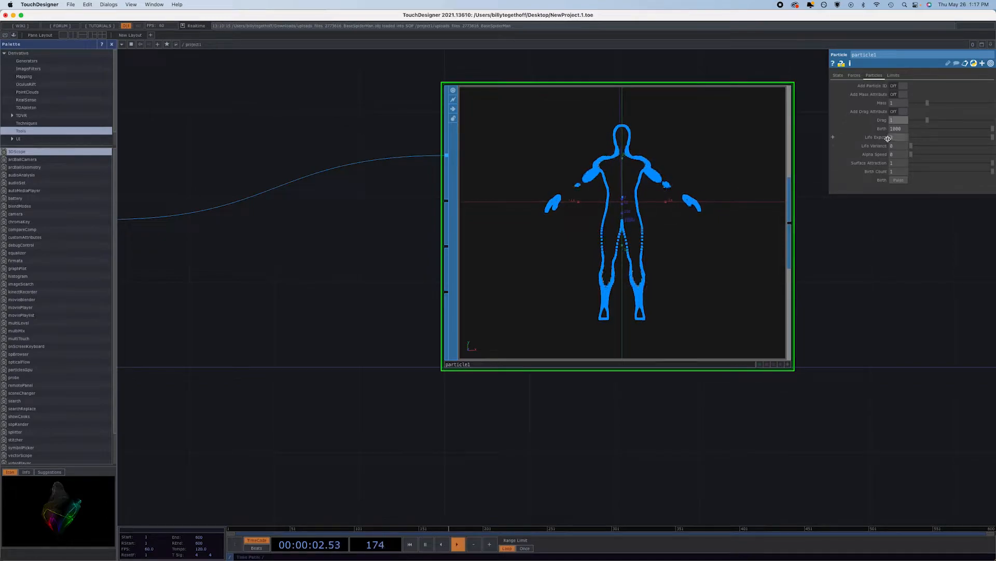
Lower the Particle node's Life Expect to about 0.114 and reset the particle simulation
{"action": "mouse_move", "coordinate": [908, 138]}
{"action": "left_mouse_down"}
{"action": "mouse_move", "coordinate": [991, 138]}
{"action": "mouse_move", "coordinate": [921, 143]}
{"action": "left_mouse_up"}
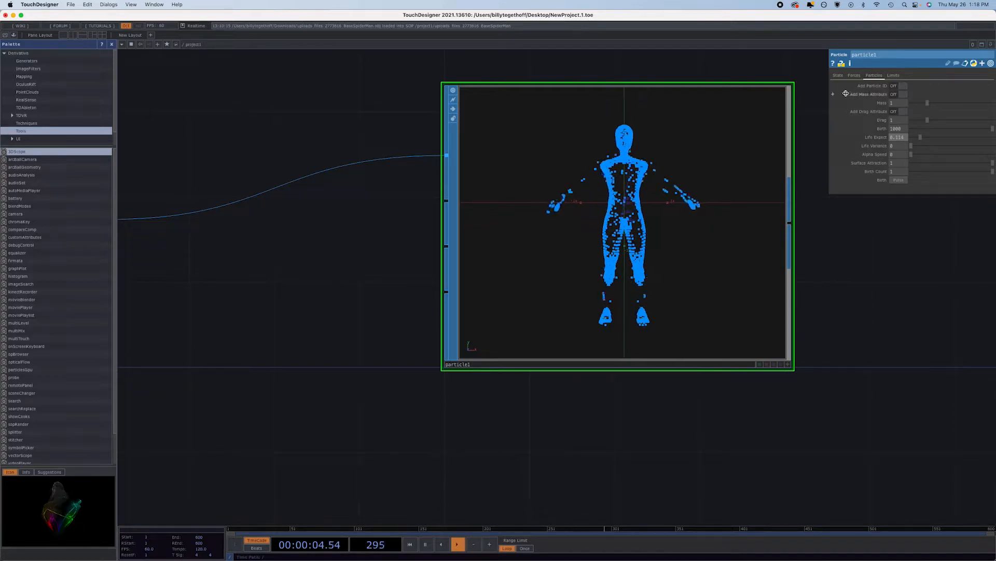
{"action": "left_click", "coordinate": [837, 76]}
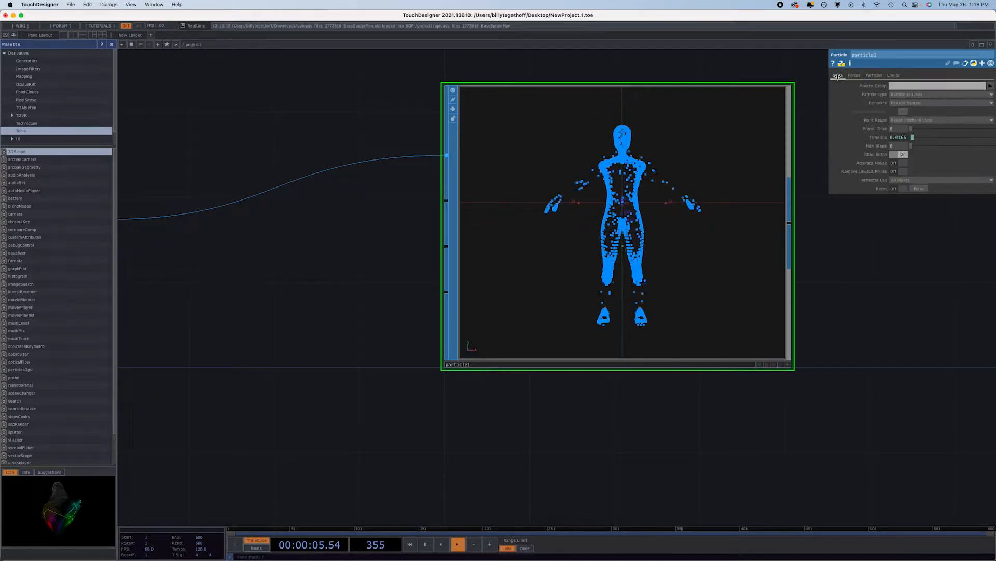
{"action": "left_click", "coordinate": [922, 188]}
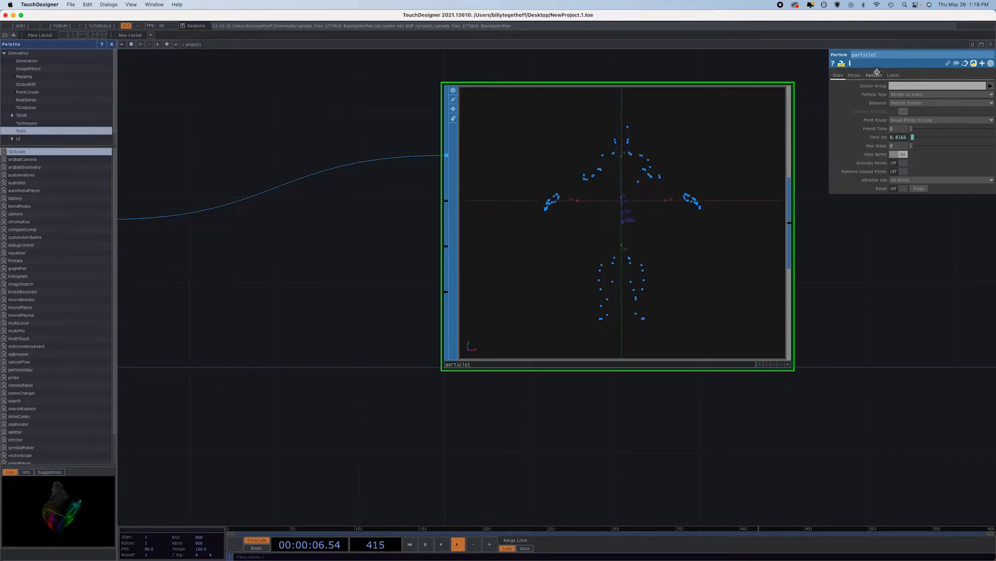
Raise the Particle node's Life Expect to 1
{"action": "left_click", "coordinate": [876, 75]}
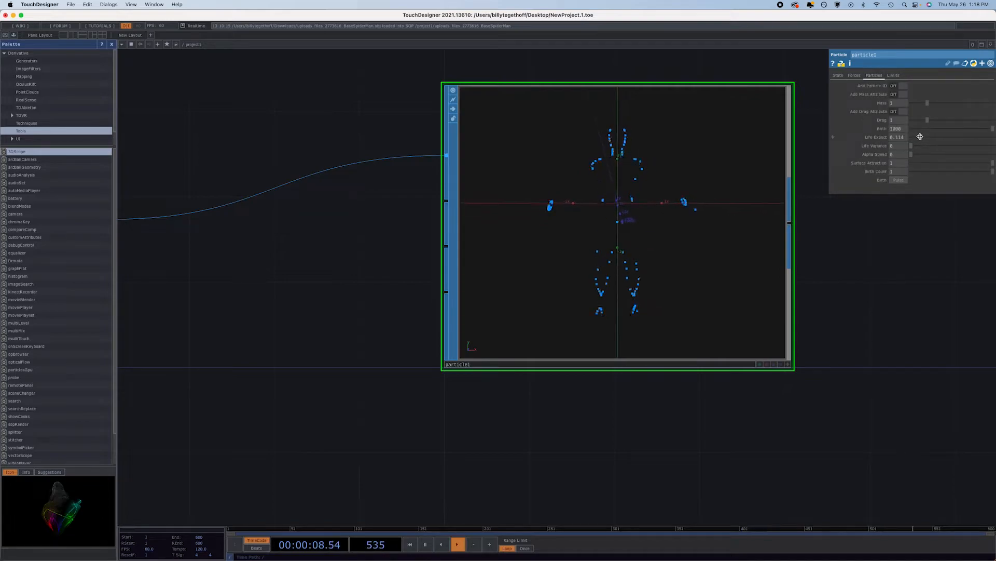
{"action": "left_click_drag", "start_coordinate": [920, 136], "coordinate": [961, 136]}
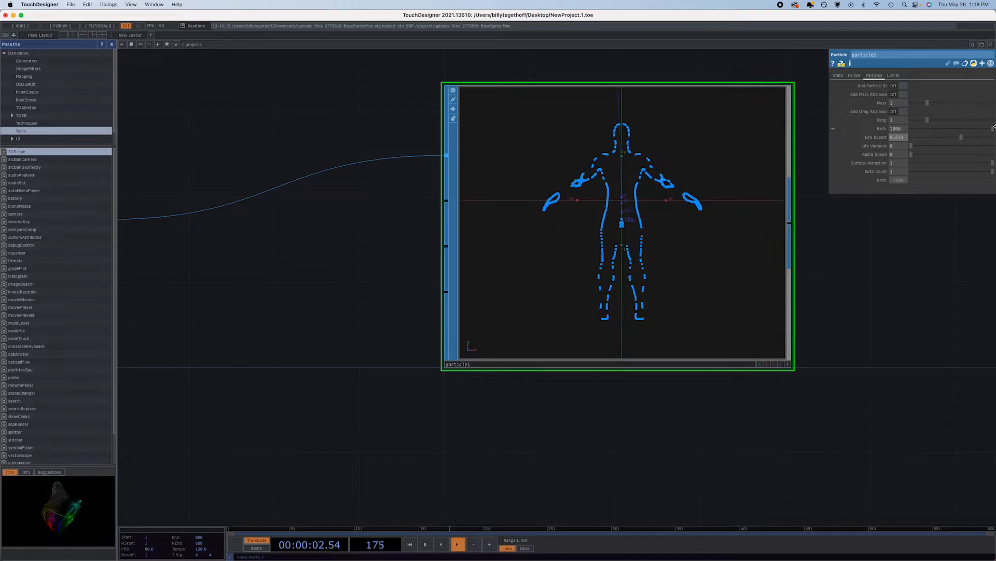
{"action": "left_click_drag", "start_coordinate": [961, 137], "coordinate": [993, 137]}
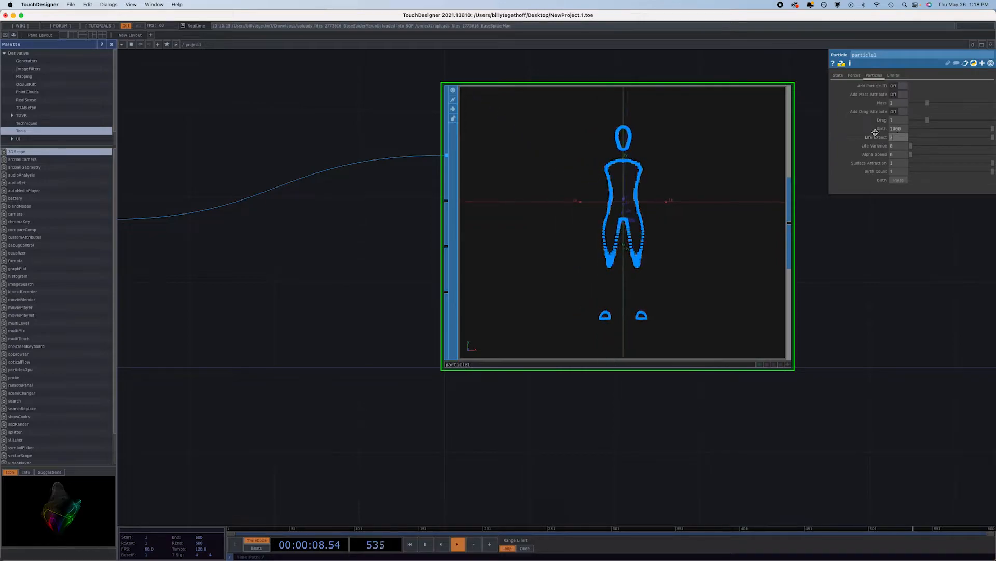
Set the Particle node's Life Expect to 0.6 and reset the particle simulation
{"action": "middle_click_drag", "start_coordinate": [875, 136], "coordinate": [993, 160]}
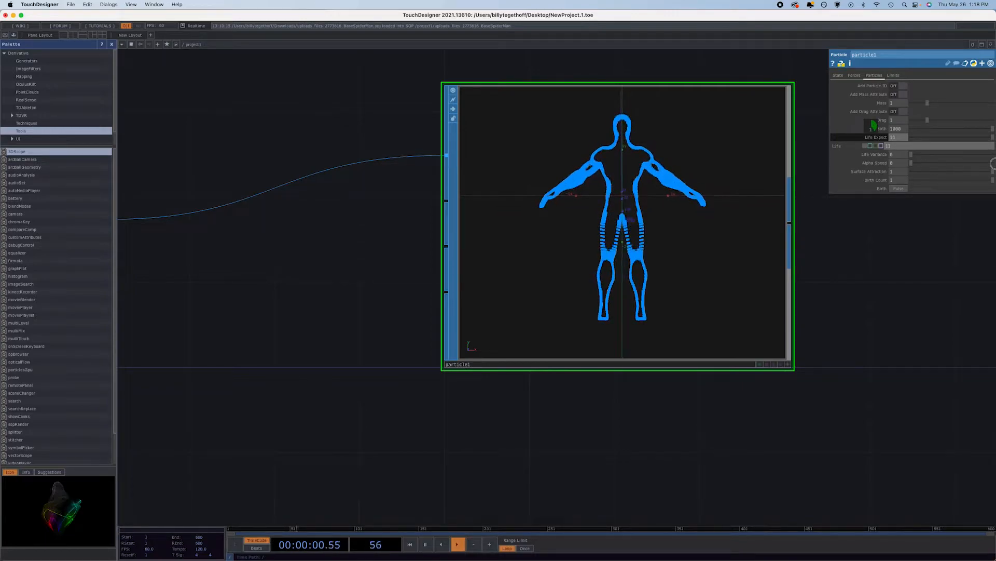
{"action": "middle_click_drag", "start_coordinate": [992, 163], "coordinate": [993, 164]}
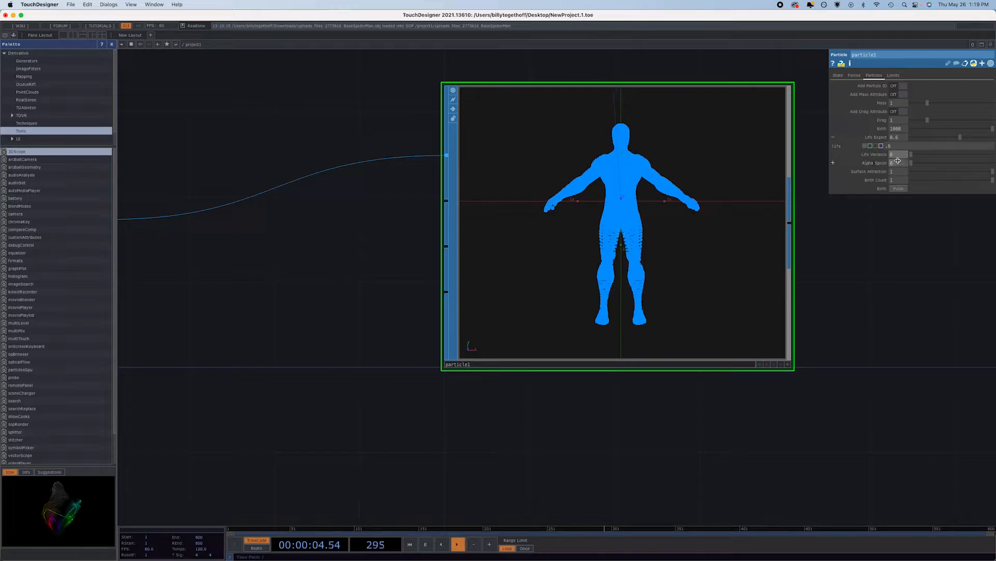
{"action": "left_click", "coordinate": [838, 75]}
{"action": "left_click", "coordinate": [920, 189]}
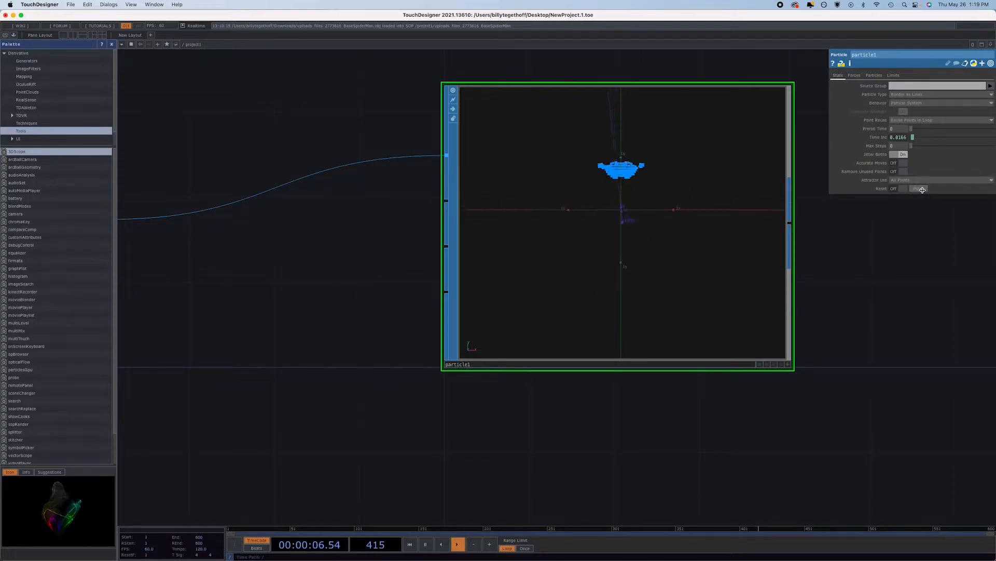
Try an upward External Force on the particles' Y axis, ending at 0.1
{"action": "left_click", "coordinate": [863, 75]}
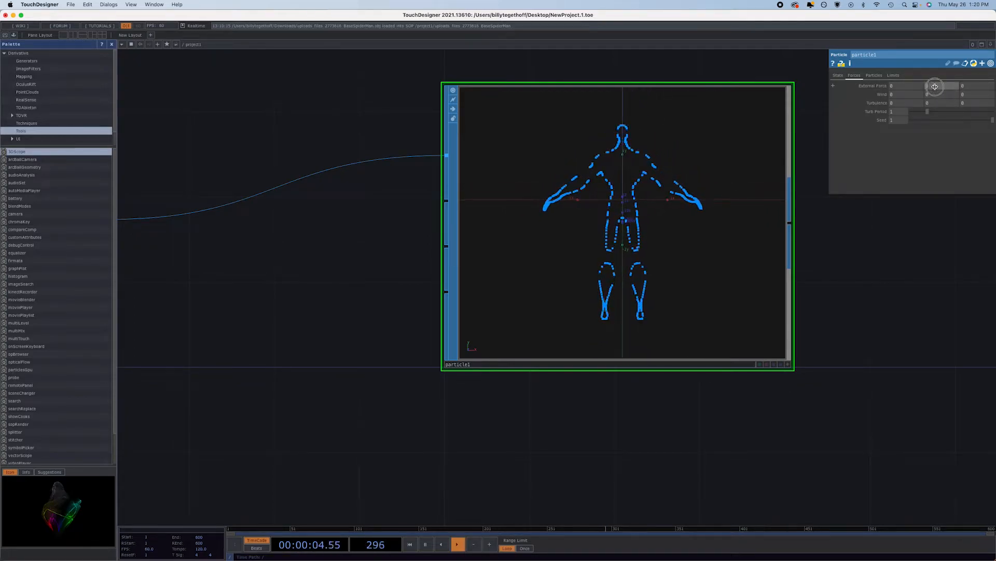
{"action": "middle_click_drag", "start_coordinate": [932, 86], "coordinate": [953, 79]}
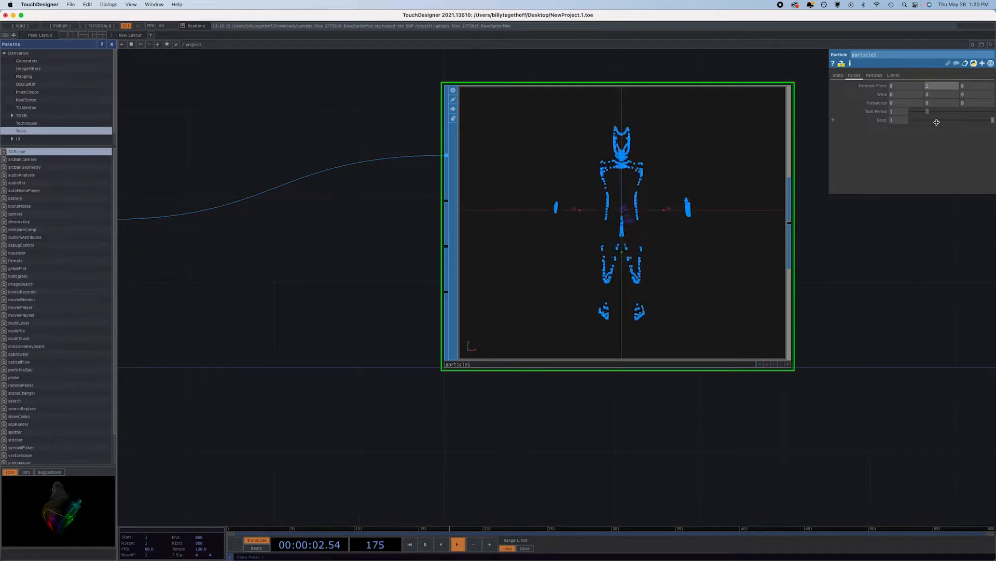
{"action": "left_click", "coordinate": [931, 86]}
{"action": "key", "text": "BackSpace"}
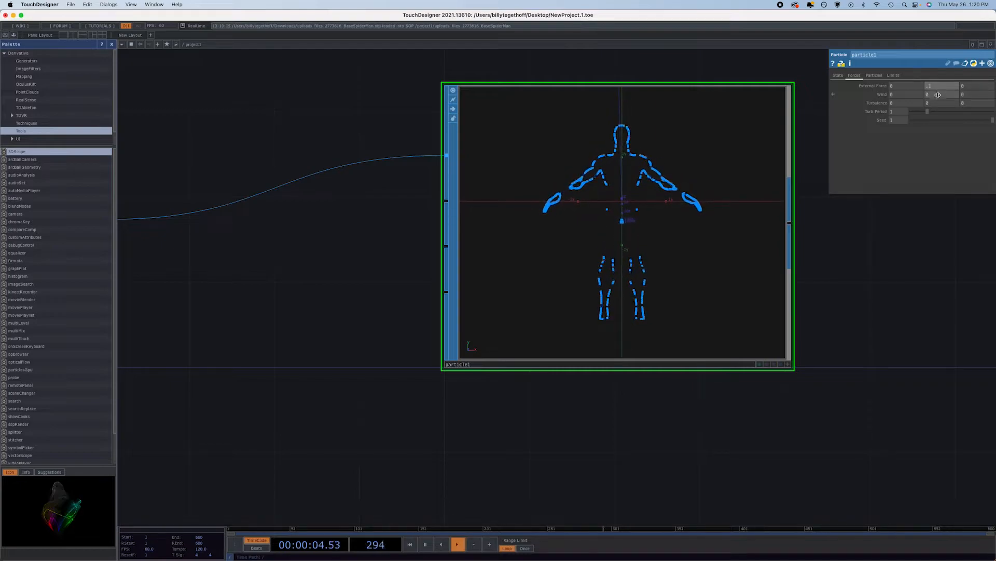
Try a negative External Force on the Y axis, then set it back to 0
{"action": "left_click_drag", "start_coordinate": [936, 85], "coordinate": [923, 87]}
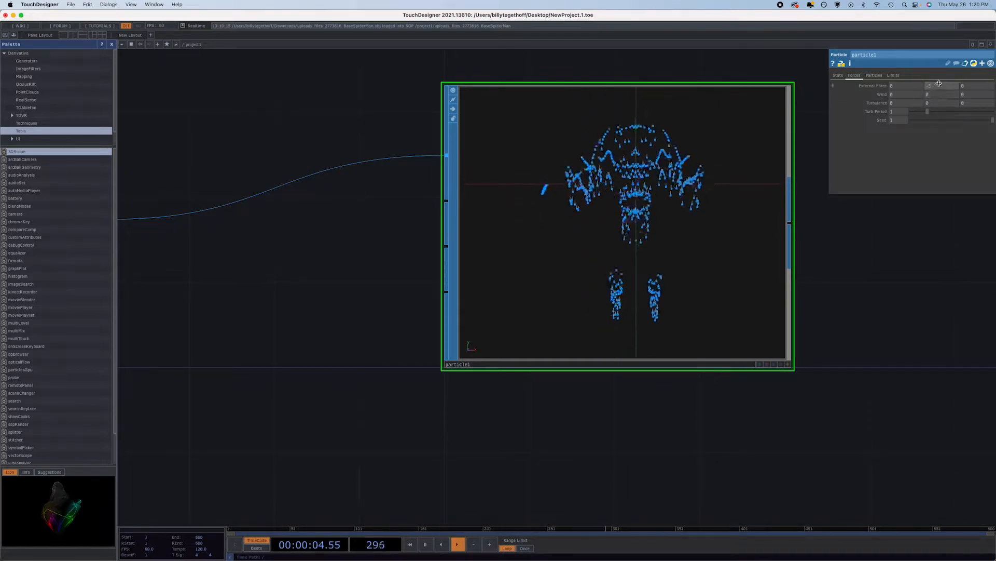
{"action": "type", "text": "0"}
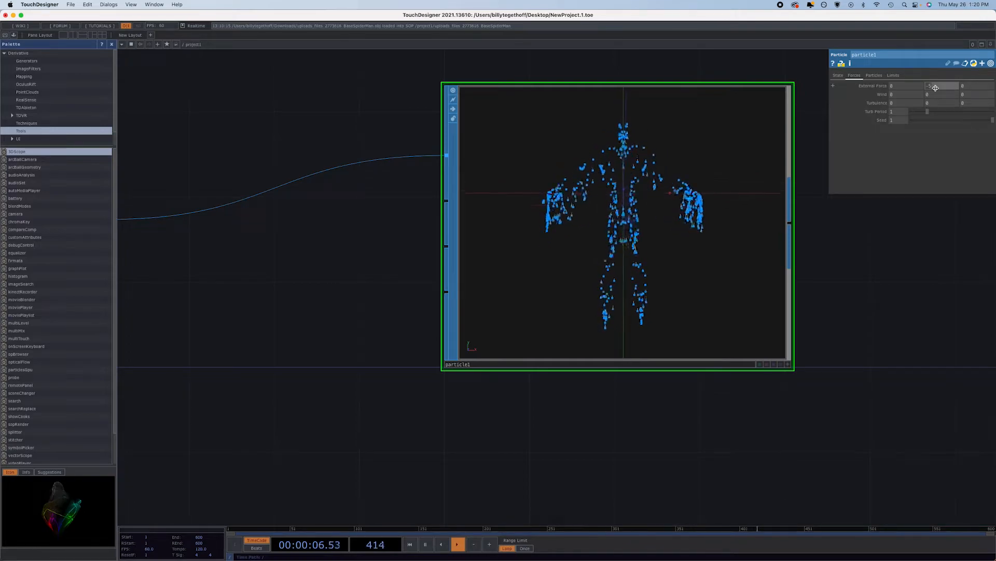
{"action": "key", "text": "Return"}
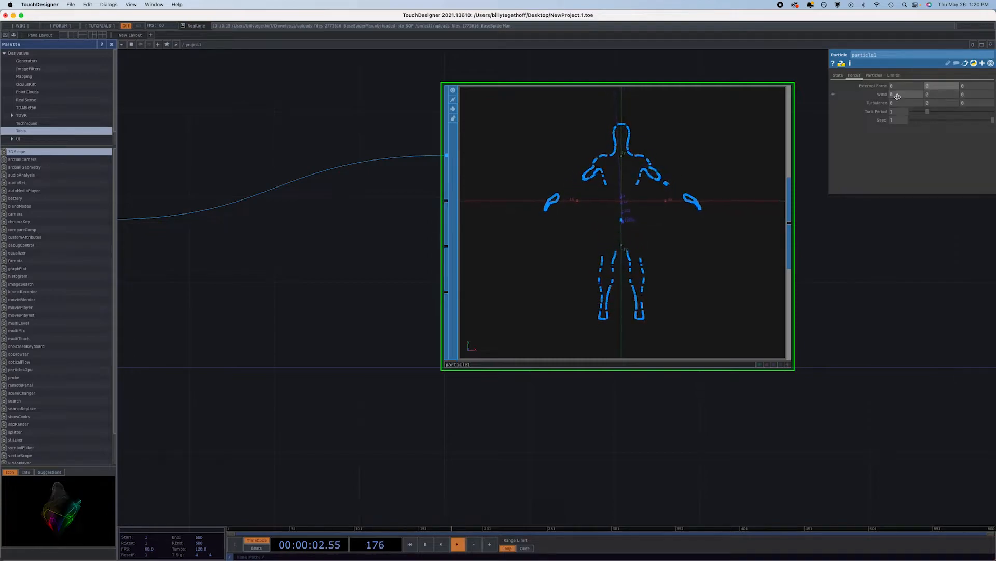
Set the Particle node's Wind on the X axis to 1
{"action": "middle_click_drag", "start_coordinate": [897, 95], "coordinate": [915, 87]}
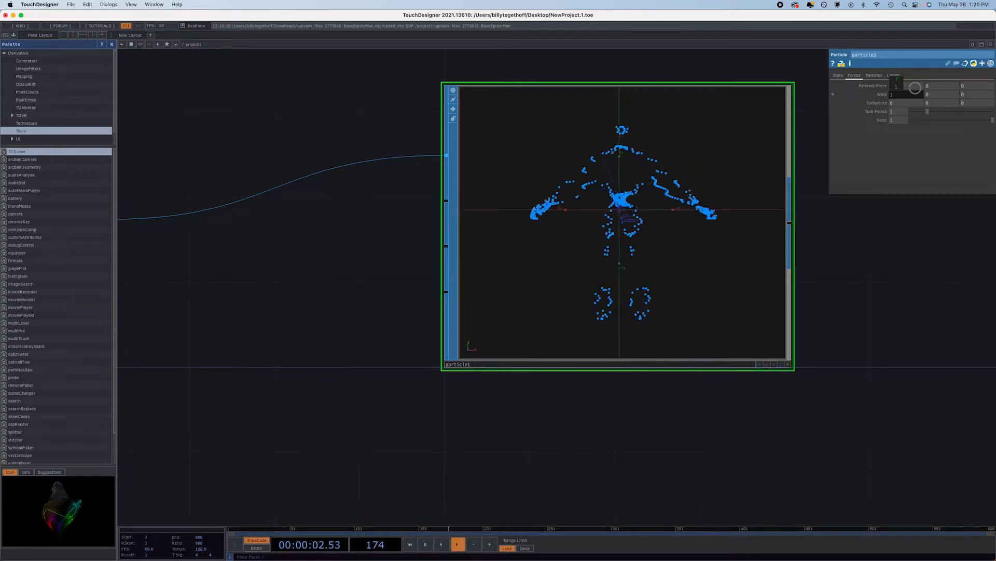
{"action": "left_click_drag", "start_coordinate": [915, 88], "coordinate": [896, 96]}
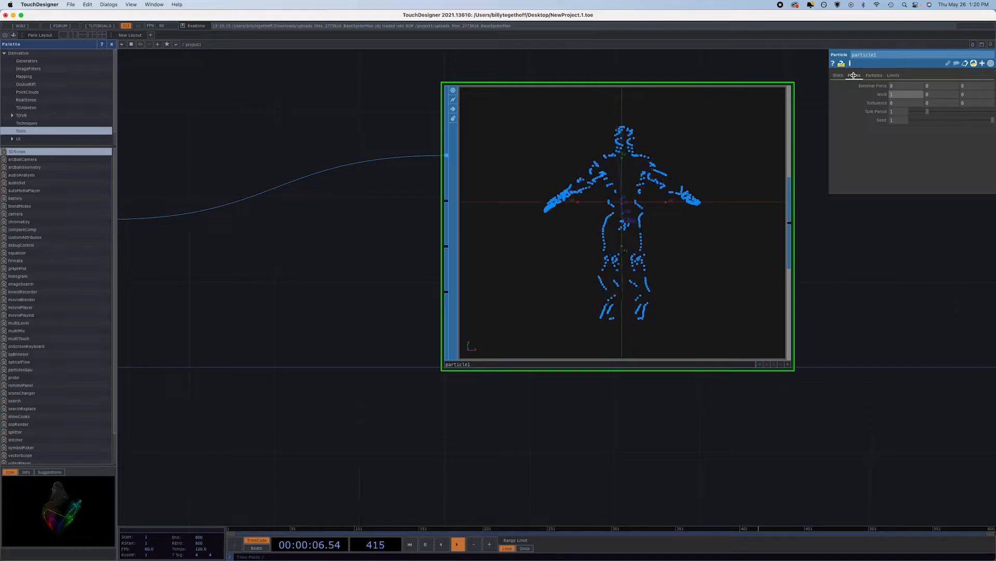
Raise the Particle node's Life Expect to 0.767
{"action": "left_click", "coordinate": [874, 75]}
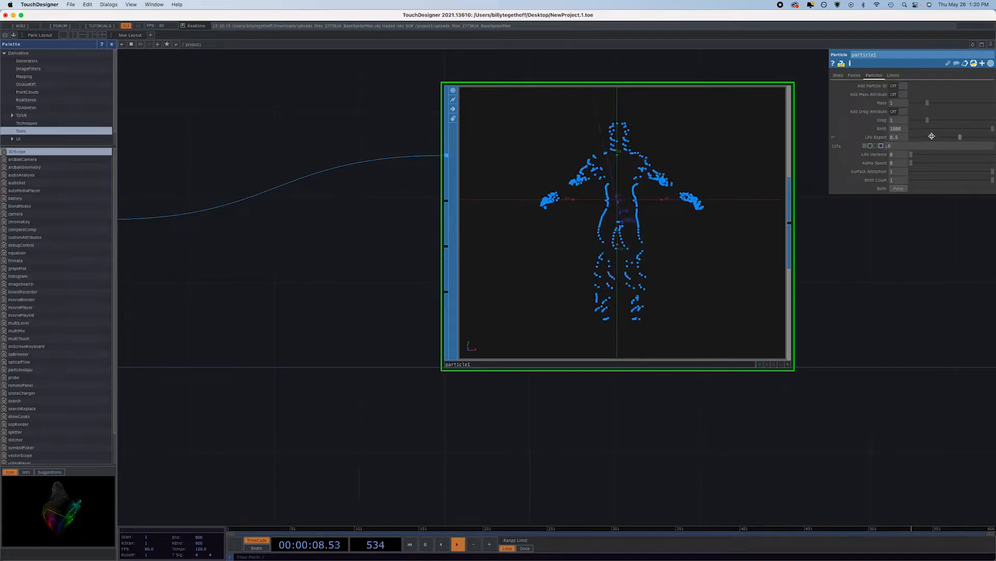
{"action": "left_click_drag", "start_coordinate": [961, 138], "coordinate": [973, 138]}
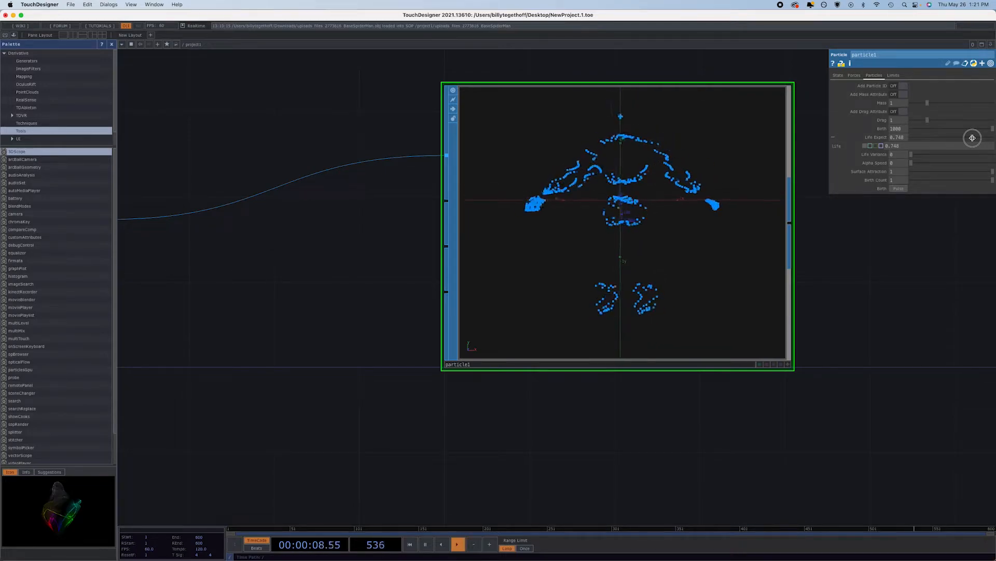
{"action": "left_click_drag", "start_coordinate": [973, 138], "coordinate": [974, 138]}
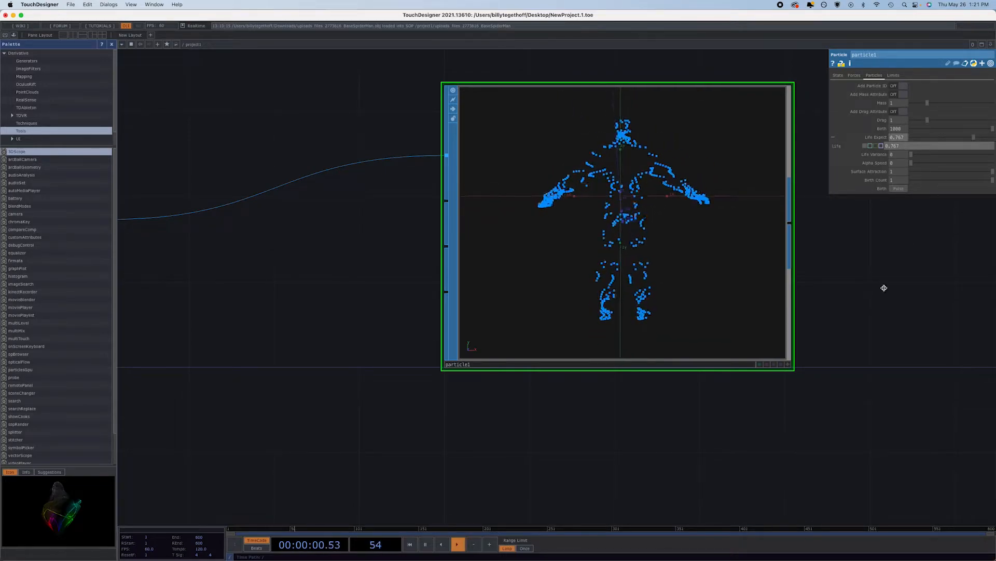
Set the Particle node's Wind on the Y axis to 0.7
{"action": "scroll", "coordinate": [665, 382], "scroll_direction": "down", "scroll_amount": 5}
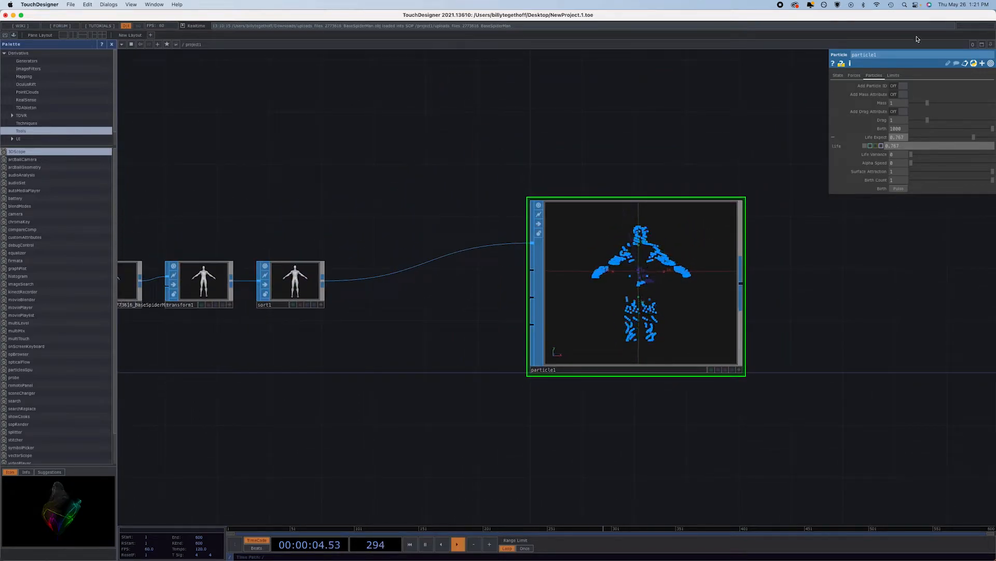
{"action": "left_click", "coordinate": [854, 76]}
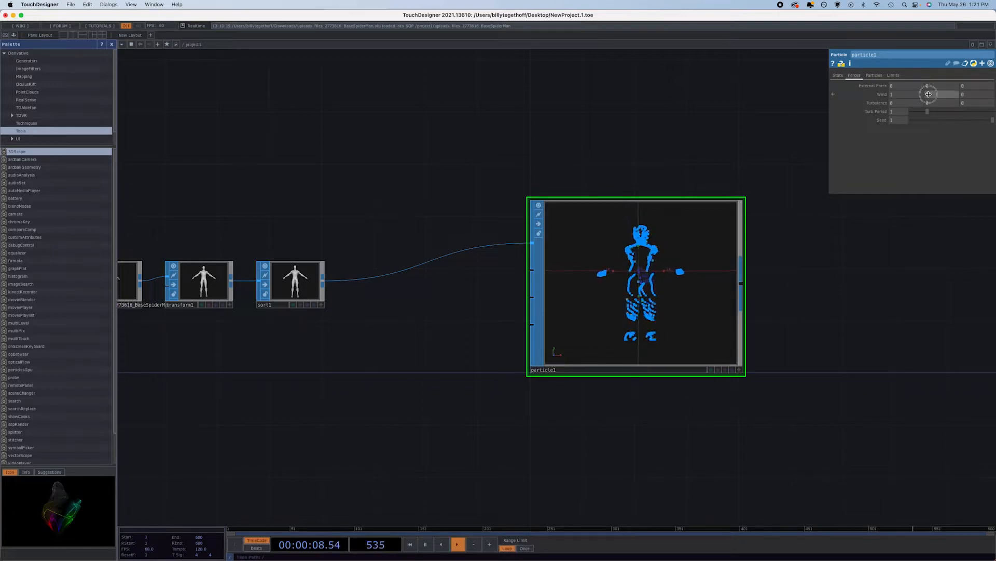
{"action": "middle_click_drag", "start_coordinate": [929, 94], "coordinate": [993, 102]}
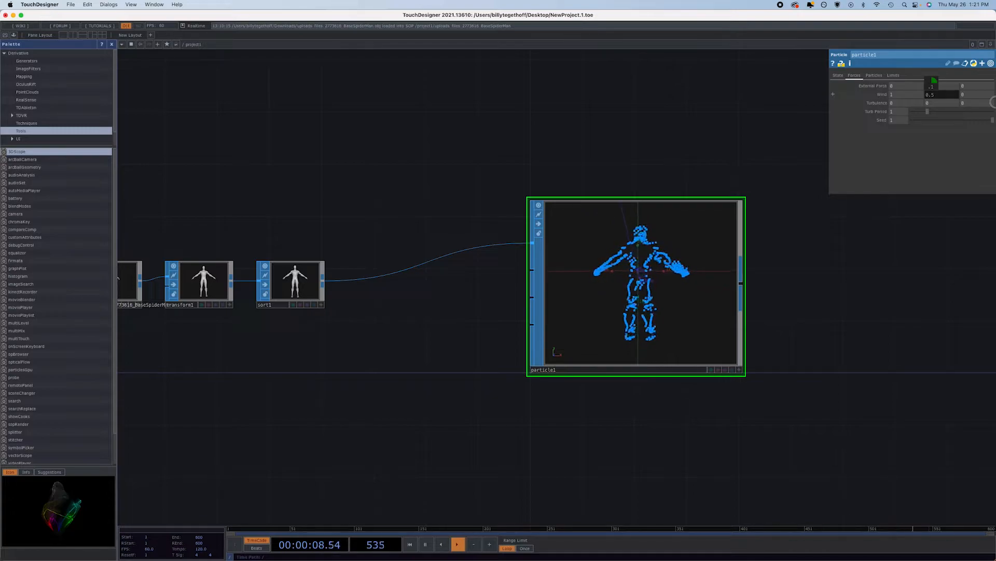
{"action": "middle_click_drag", "start_coordinate": [992, 102], "coordinate": [994, 104]}
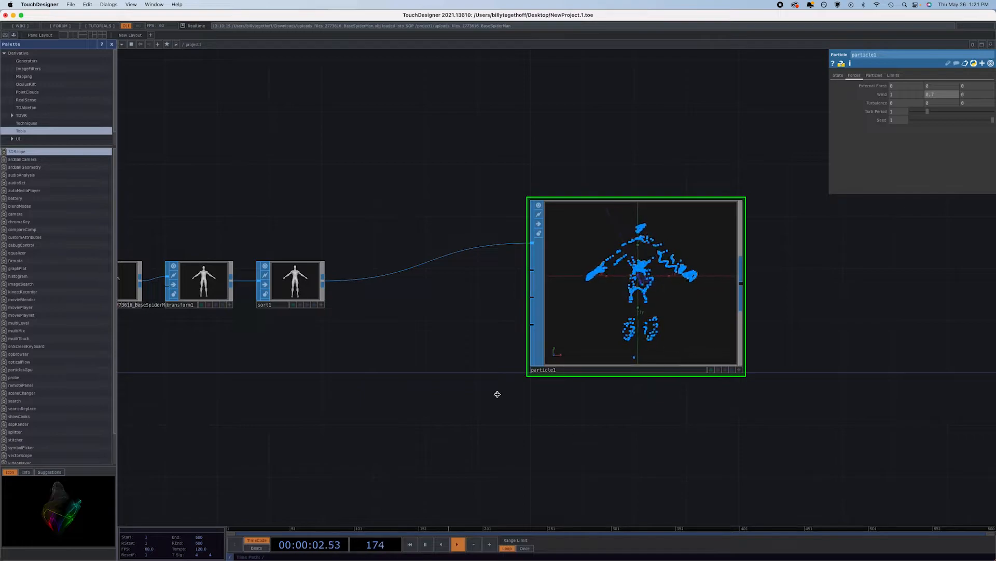
Move the Particle node farther away from the Sort node and place a Metaball SOP below the model chain
{"action": "scroll", "coordinate": [498, 394], "scroll_direction": "down", "scroll_amount": 2}
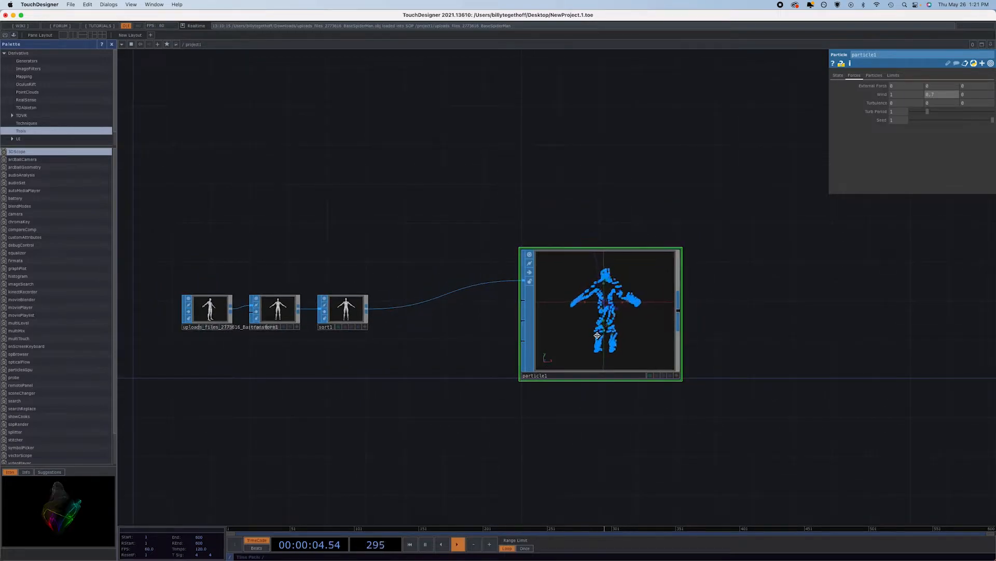
{"action": "left_click_drag", "start_coordinate": [597, 335], "coordinate": [676, 329]}
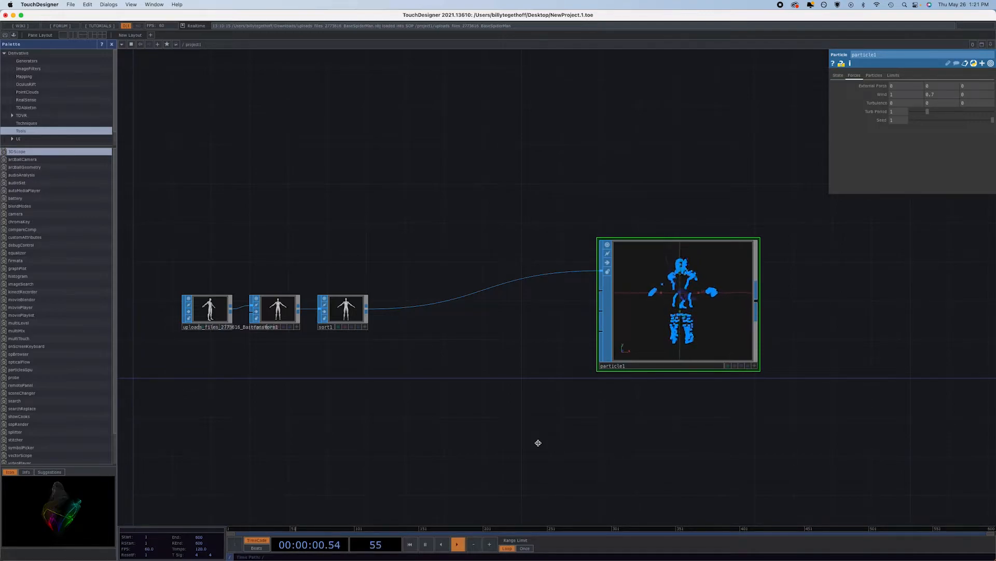
{"action": "key", "text": "Tab"}
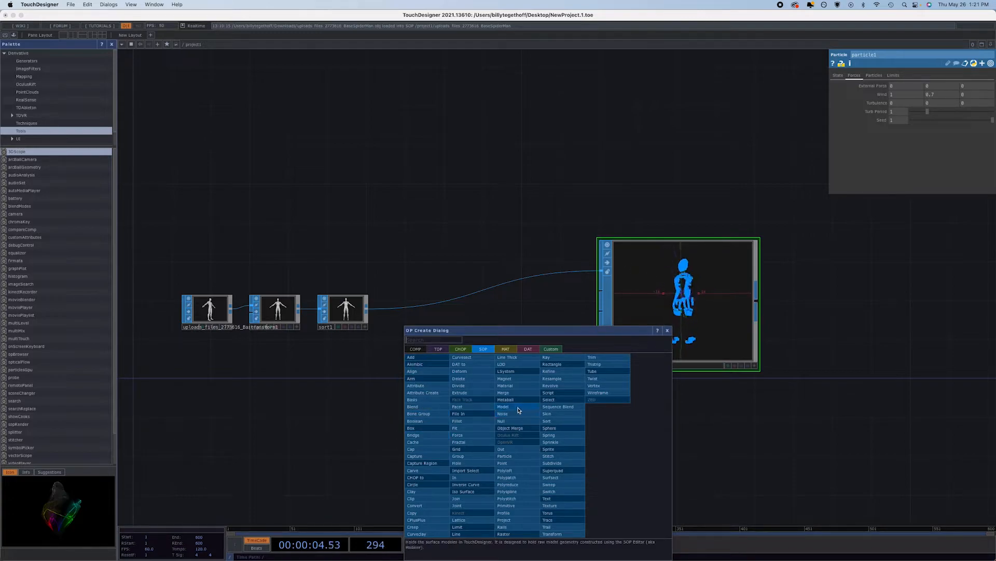
{"action": "left_click", "coordinate": [515, 400]}
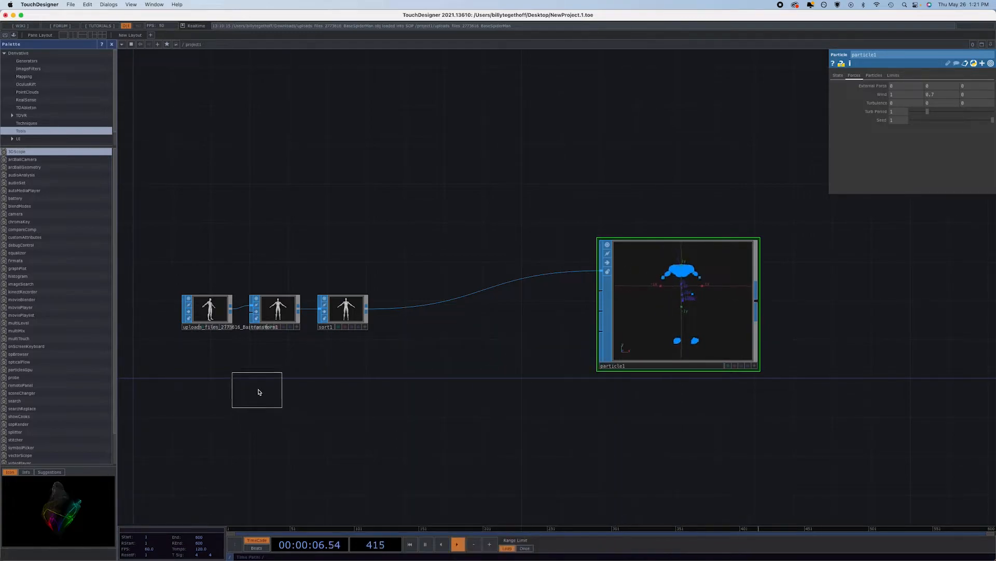
{"action": "left_click", "coordinate": [307, 400]}
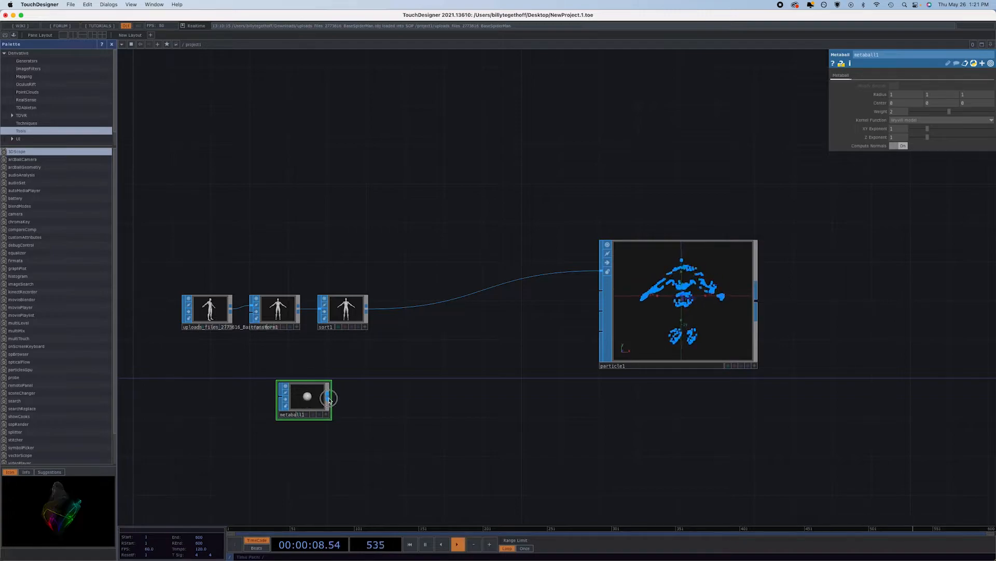
Add a Force SOP after the Metaball, connect it to the Particle node's third input and enable Directional Force
{"action": "left_click_drag", "start_coordinate": [328, 390], "coordinate": [378, 400]}
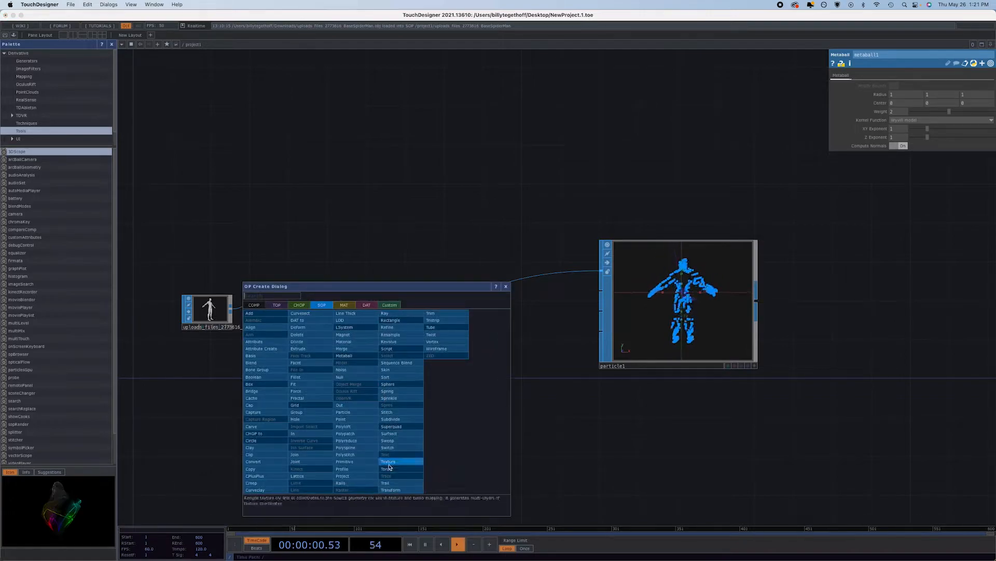
{"action": "left_click", "coordinate": [308, 392]}
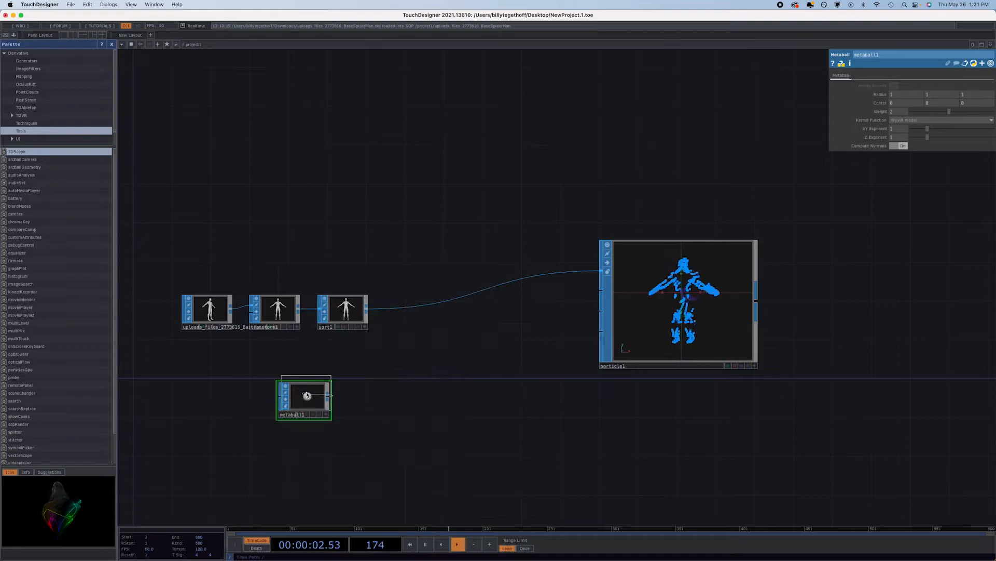
{"action": "left_click", "coordinate": [386, 402]}
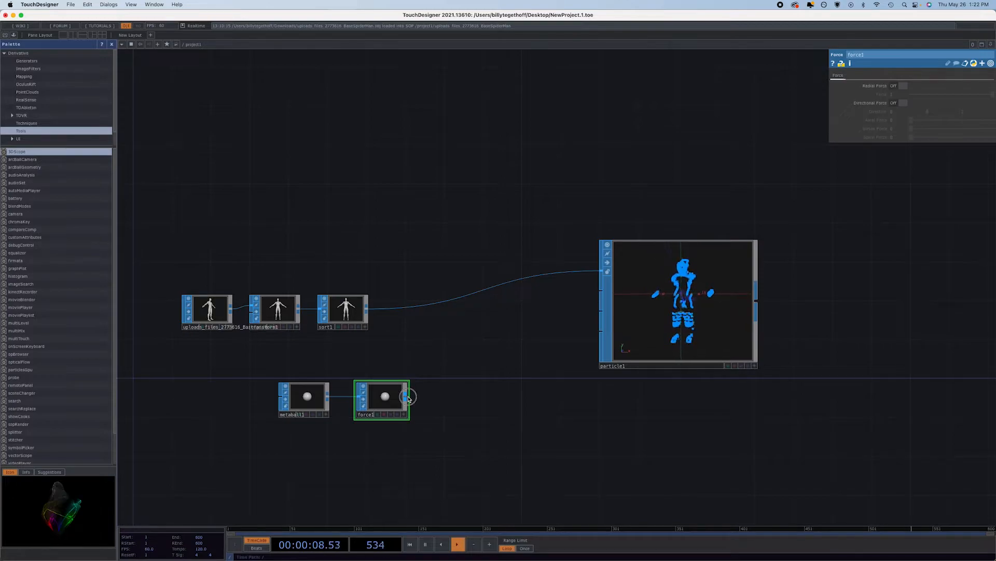
{"action": "left_click_drag", "start_coordinate": [408, 397], "coordinate": [594, 316]}
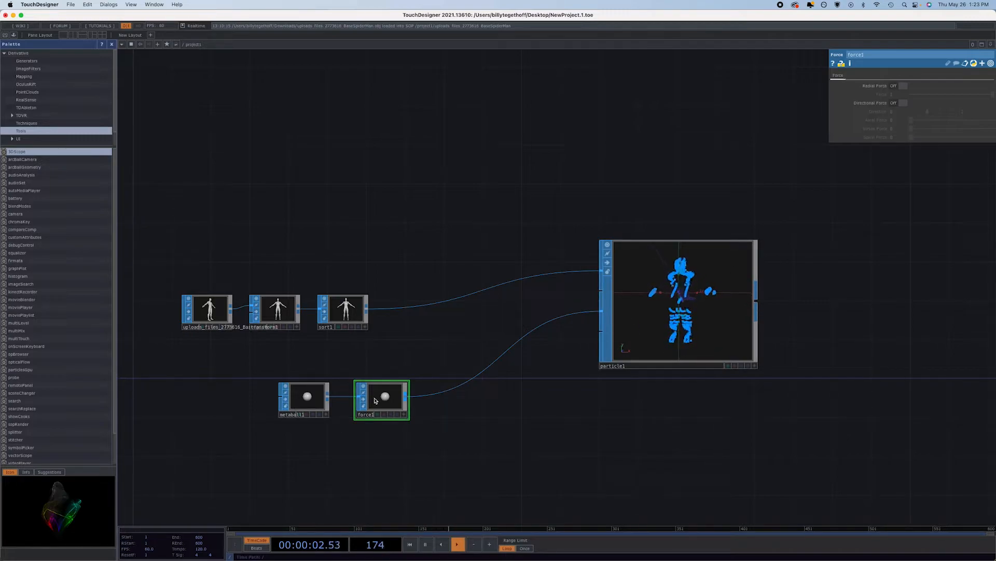
{"action": "left_click", "coordinate": [904, 103]}
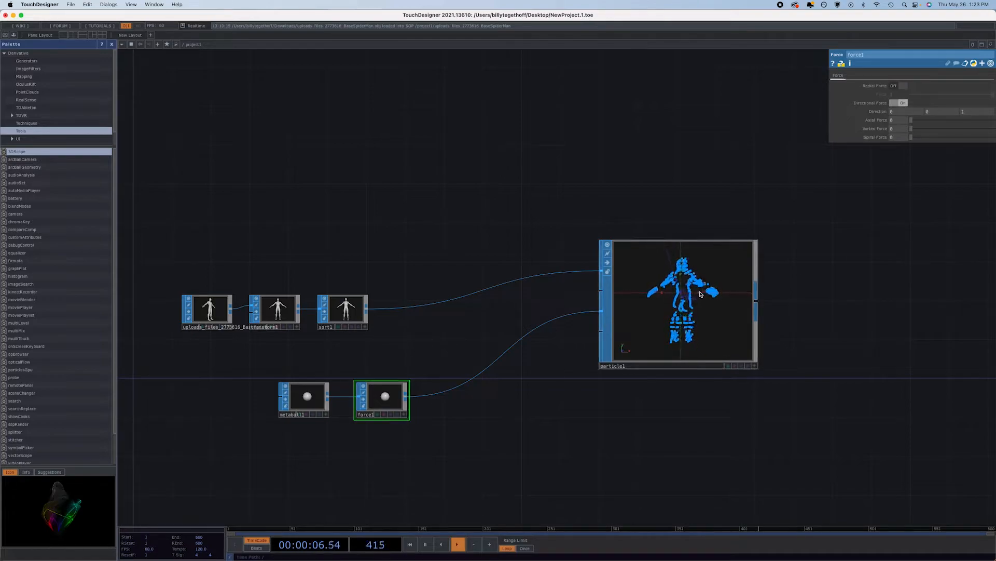
Examine the moving particle figure up close in the Particle node's viewer
{"action": "scroll", "coordinate": [700, 291], "scroll_direction": "up", "scroll_amount": 2}
{"action": "scroll", "coordinate": [700, 291], "scroll_direction": "up", "scroll_amount": 4}
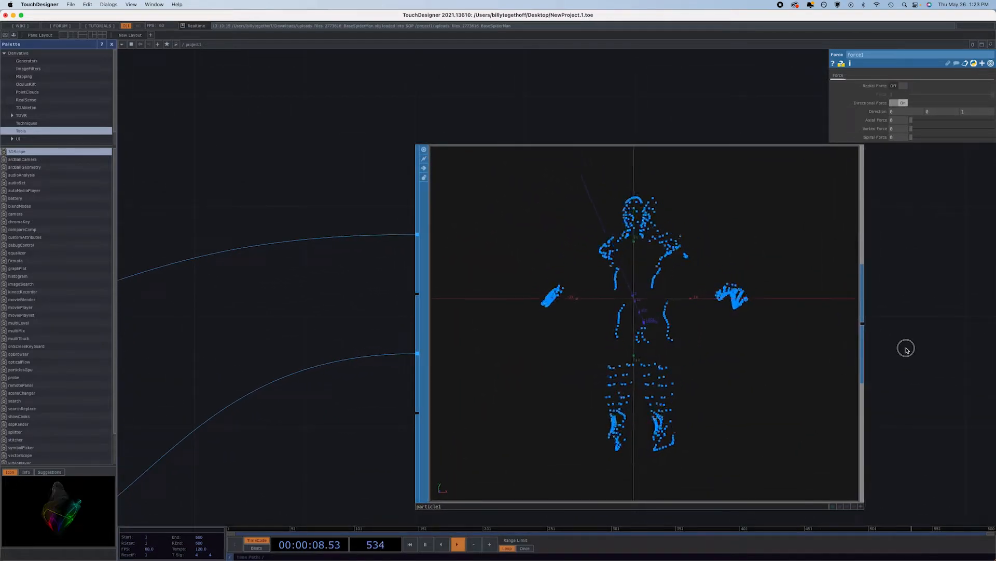
{"action": "left_click_drag", "start_coordinate": [905, 347], "coordinate": [694, 294]}
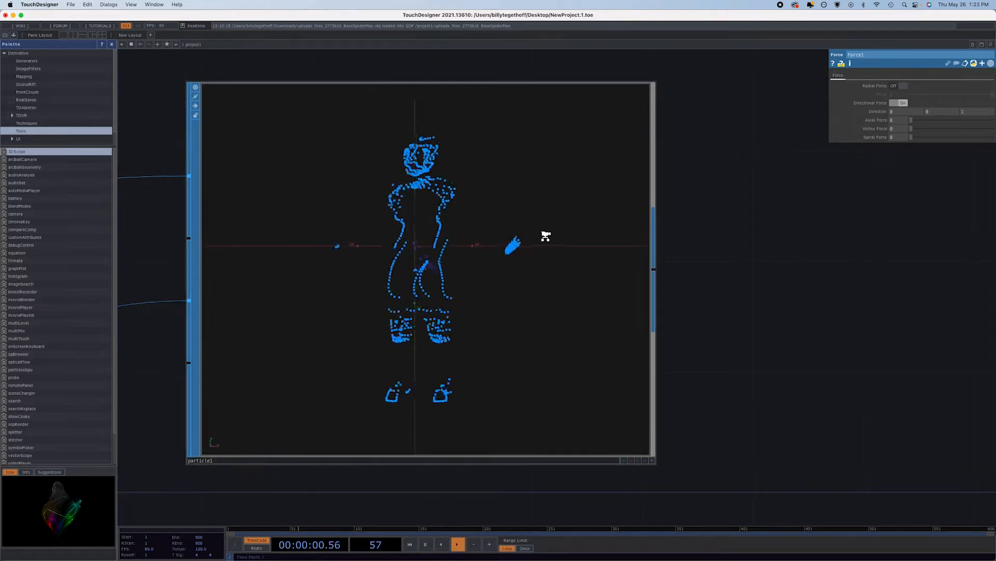
{"action": "scroll", "coordinate": [545, 238], "scroll_direction": "up", "scroll_amount": 3}
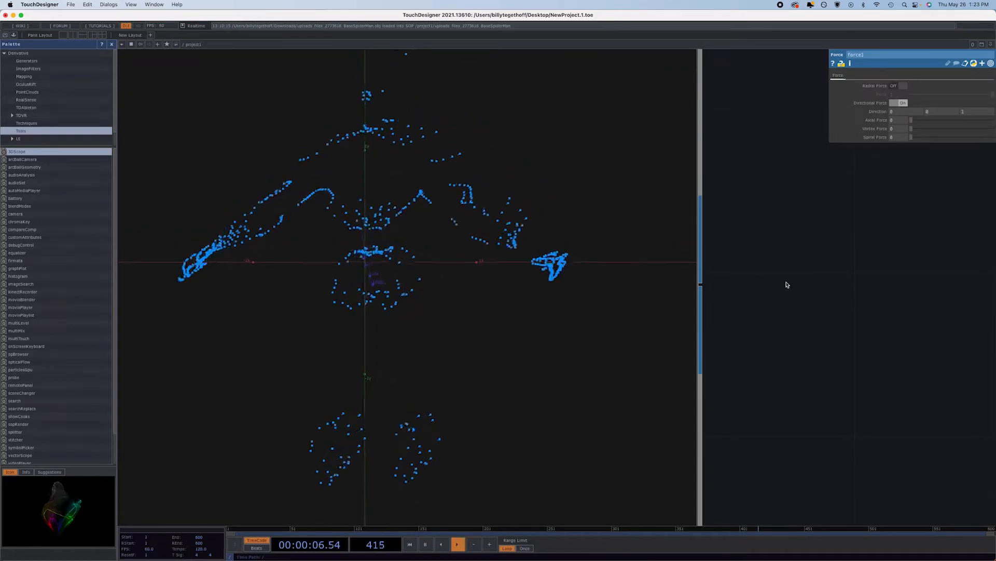
{"action": "left_click_drag", "start_coordinate": [785, 282], "coordinate": [778, 100]}
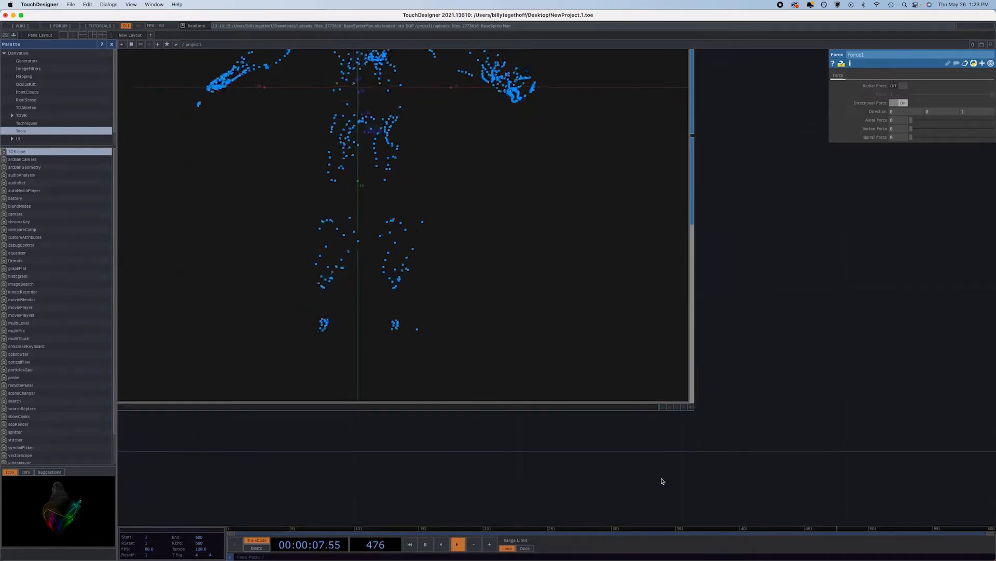
{"action": "left_click", "coordinate": [691, 407]}
{"action": "mouse_move", "coordinate": [598, 201]}
{"action": "left_mouse_down"}
{"action": "mouse_move", "coordinate": [584, 197]}
{"action": "mouse_move", "coordinate": [594, 207]}
{"action": "left_mouse_up"}
{"action": "scroll", "coordinate": [587, 201], "scroll_direction": "up", "scroll_amount": 3}
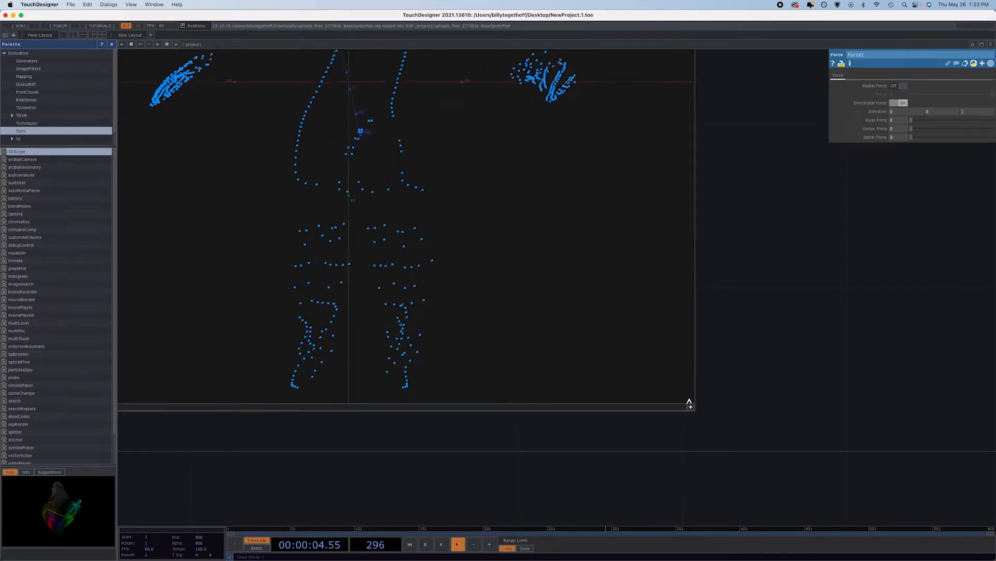
{"action": "left_click", "coordinate": [691, 409]}
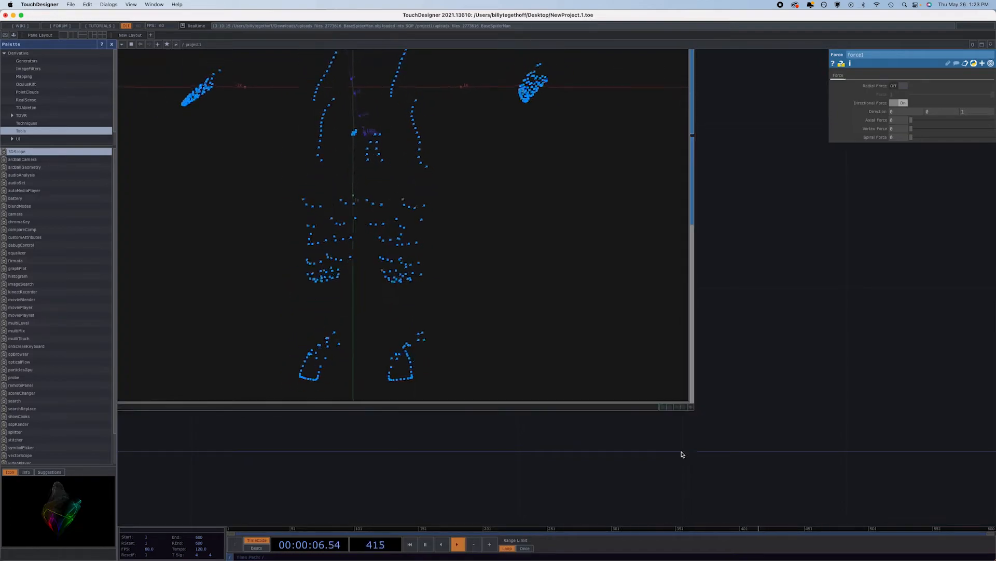
Add a Null SOP fed by the Particle node's output
{"action": "scroll", "coordinate": [676, 465], "scroll_direction": "down", "scroll_amount": 2}
{"action": "scroll", "coordinate": [676, 465], "scroll_direction": "down", "scroll_amount": 6}
{"action": "left_click_drag", "start_coordinate": [685, 366], "coordinate": [565, 285]}
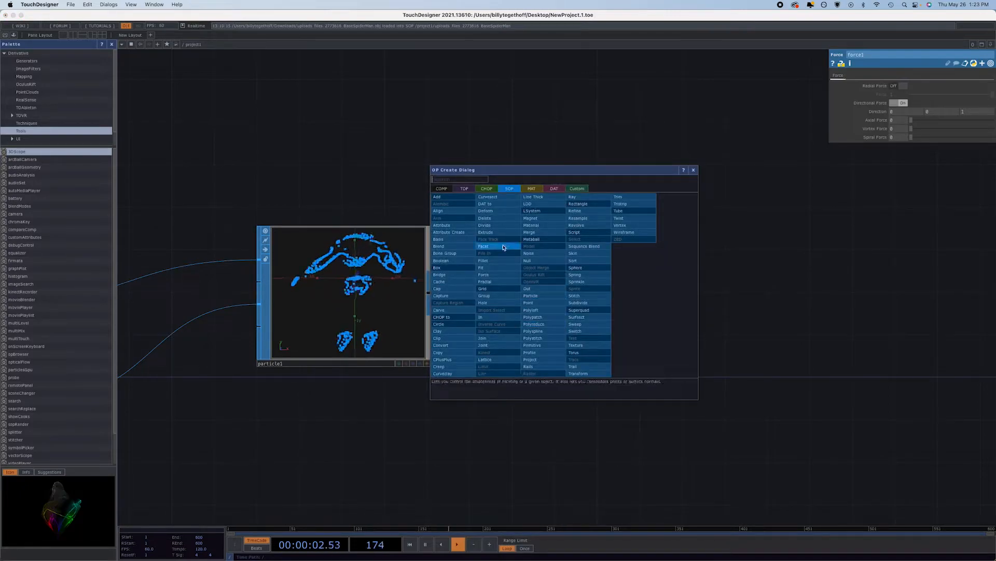
{"action": "left_click", "coordinate": [531, 260]}
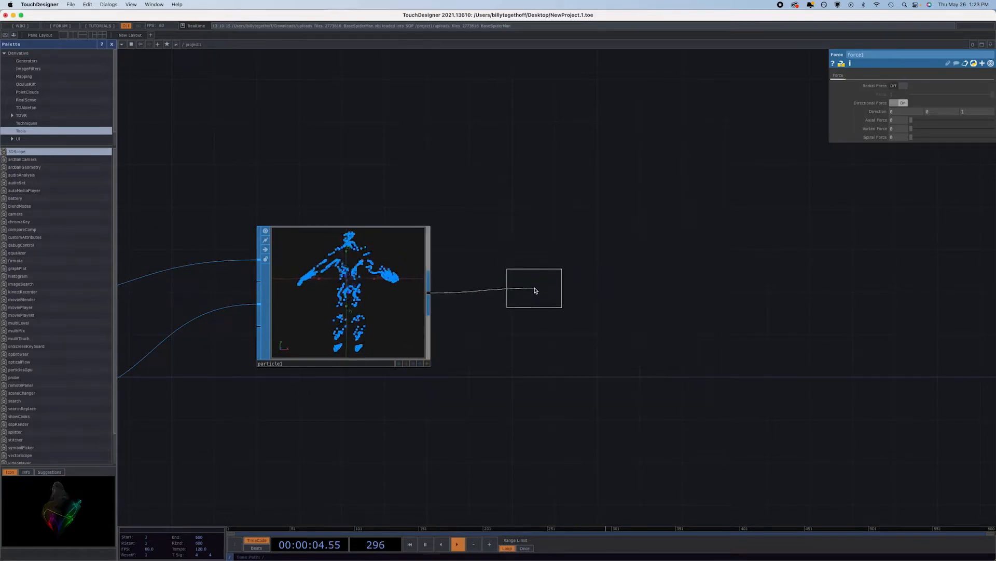
{"action": "left_click", "coordinate": [535, 289]}
Place a separate Box SOP beyond the Null and set its size to 0.005 on all three axes
{"action": "scroll", "coordinate": [535, 290], "scroll_direction": "down", "scroll_amount": 5}
{"action": "left_click_drag", "start_coordinate": [506, 324], "coordinate": [432, 310]}
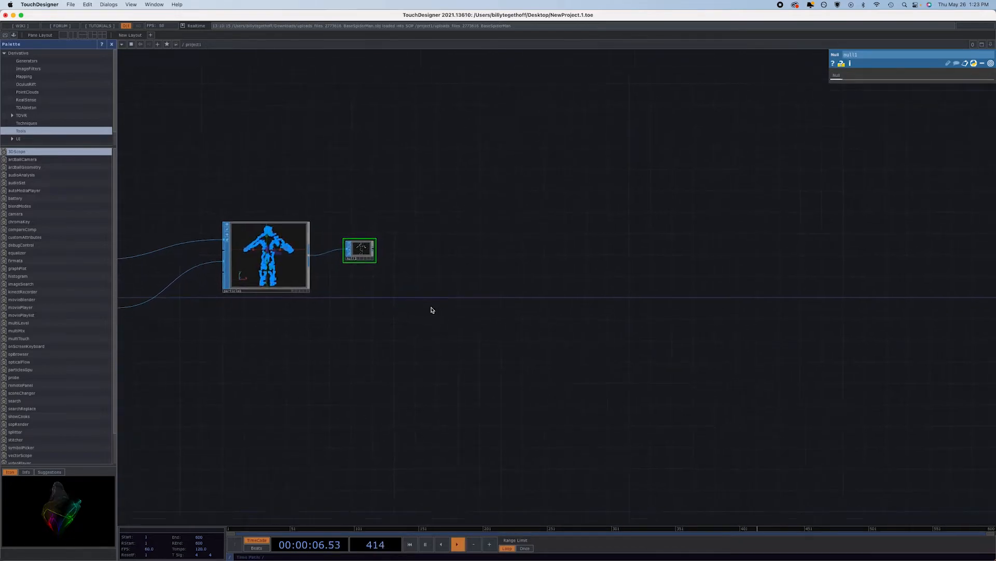
{"action": "key", "text": "Tab"}
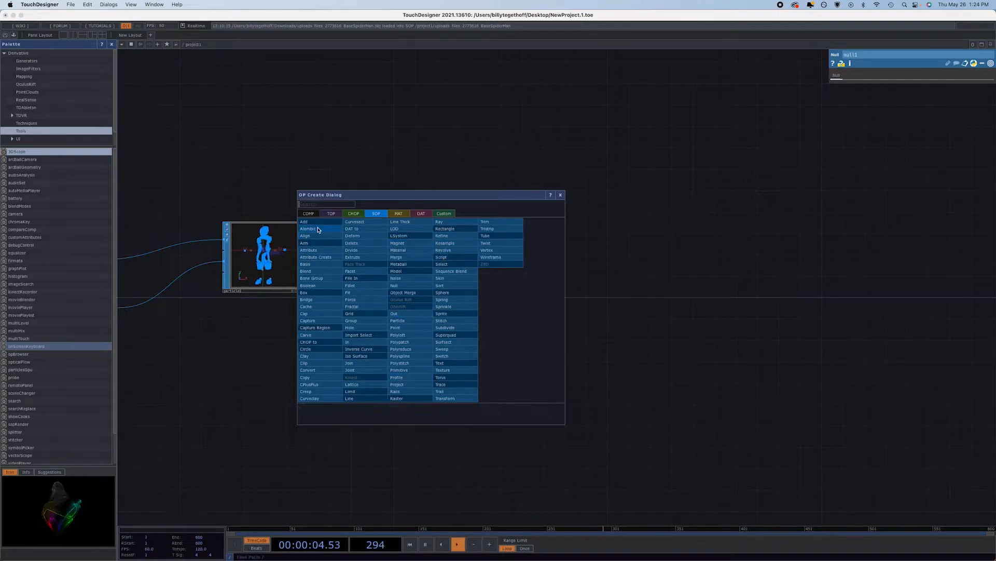
{"action": "left_click", "coordinate": [313, 294]}
{"action": "left_click", "coordinate": [512, 185]}
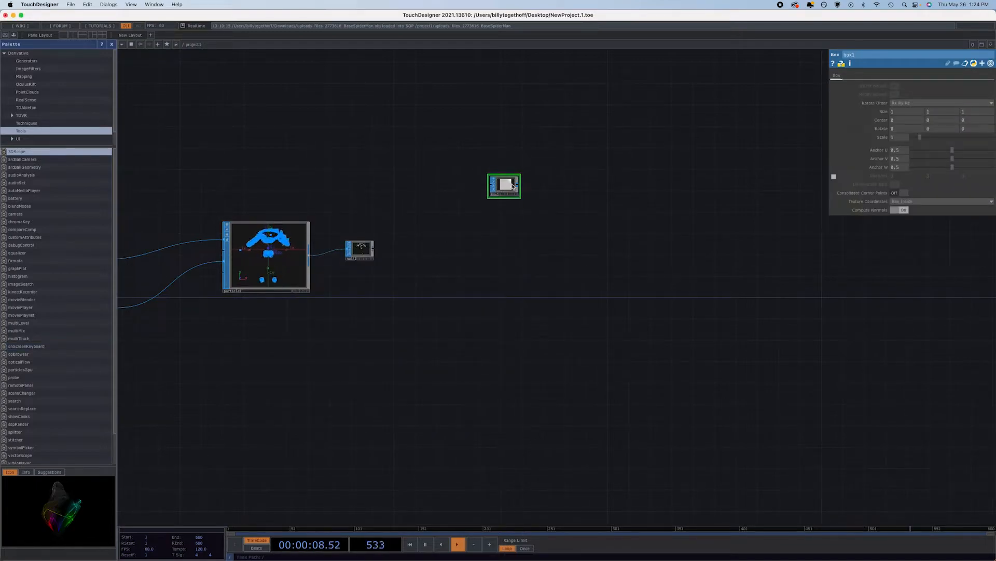
{"action": "middle_click_drag", "start_coordinate": [885, 112], "coordinate": [982, 129]}
{"action": "middle_click", "coordinate": [886, 112]}
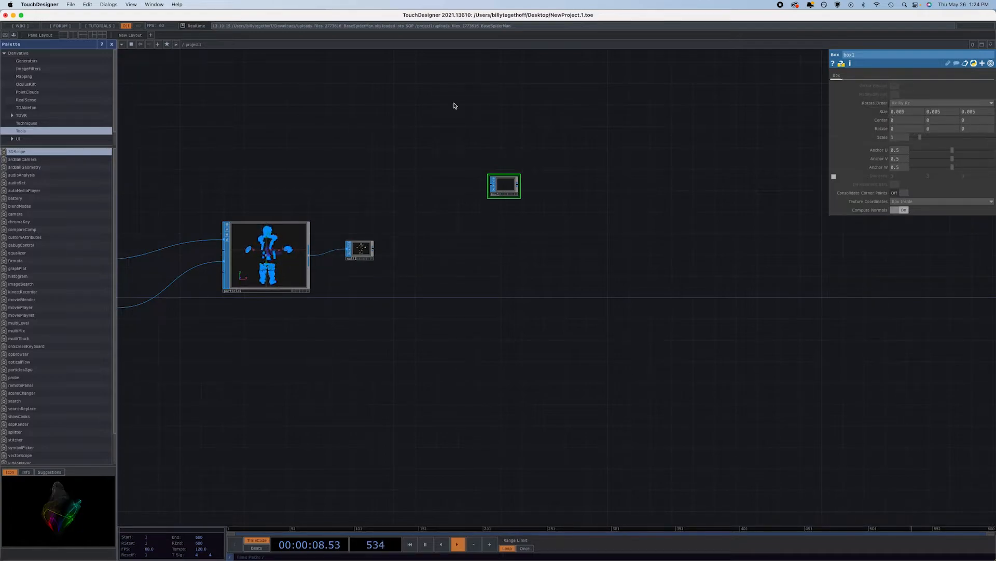
Add a Geometry COMP fed by the Box node's output
{"action": "left_click_drag", "start_coordinate": [518, 184], "coordinate": [636, 185]}
{"action": "left_click", "coordinate": [513, 91]}
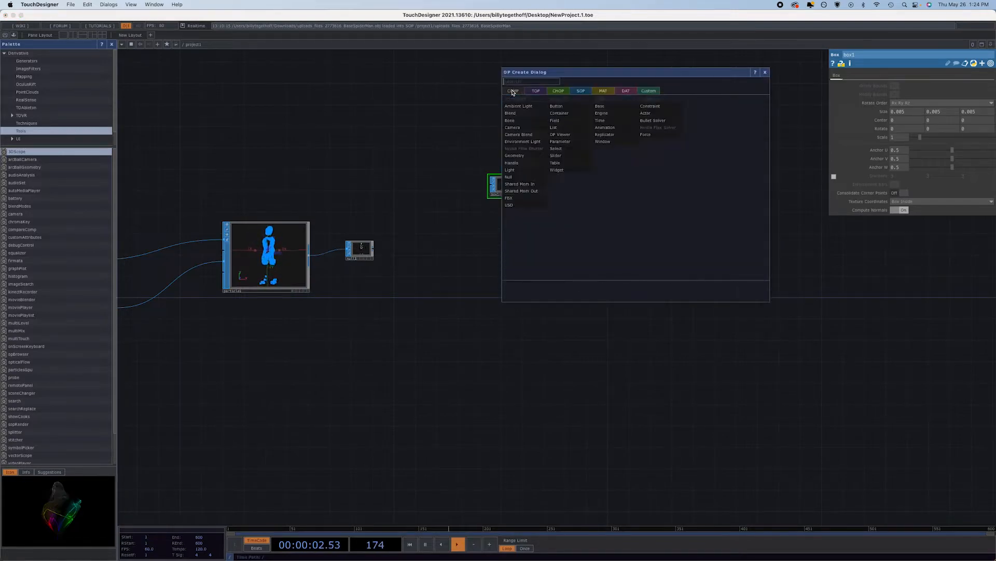
{"action": "left_click", "coordinate": [514, 155]}
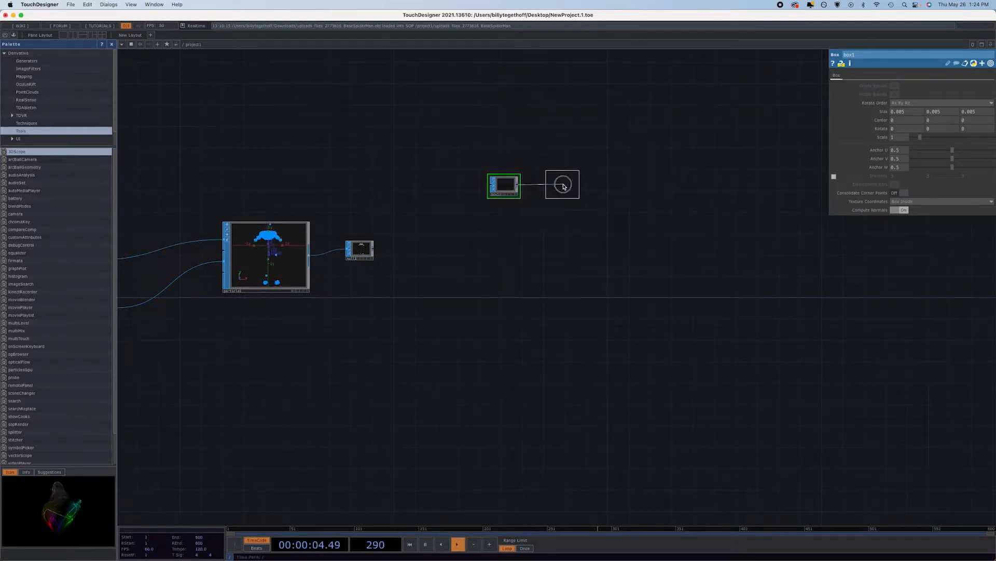
{"action": "left_click", "coordinate": [564, 186]}
Place a Camera COMP above the Geometry COMP and a Light COMP beside the camera
{"action": "key", "text": "Tab"}
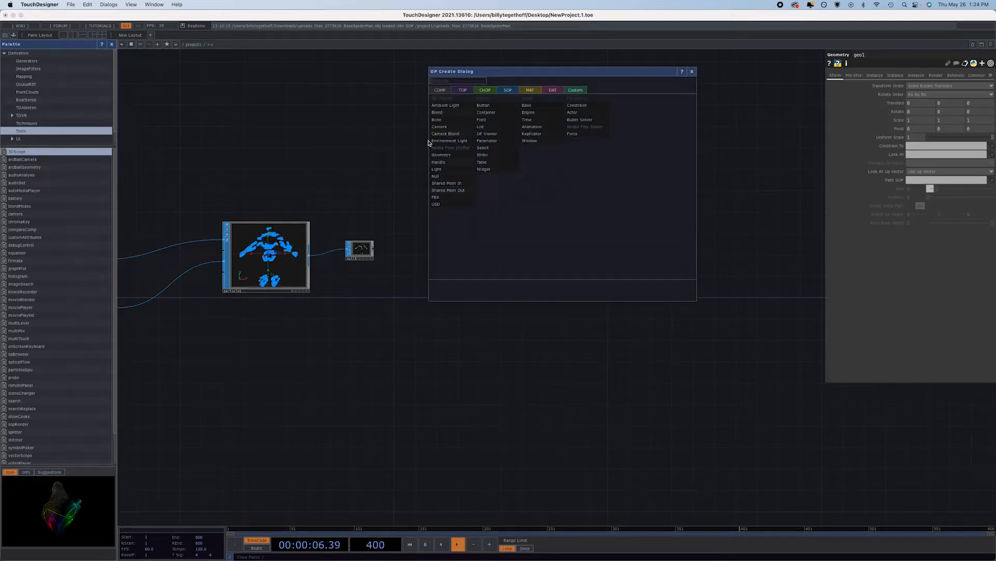
{"action": "left_click", "coordinate": [439, 127]}
{"action": "left_click", "coordinate": [561, 149]}
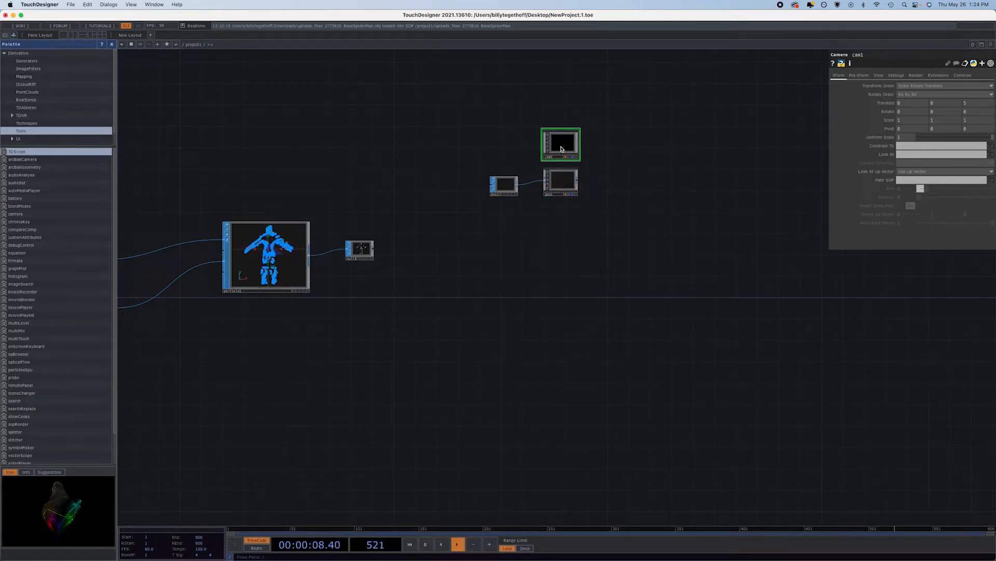
{"action": "key", "text": "Tab"}
{"action": "left_click", "coordinate": [454, 134]}
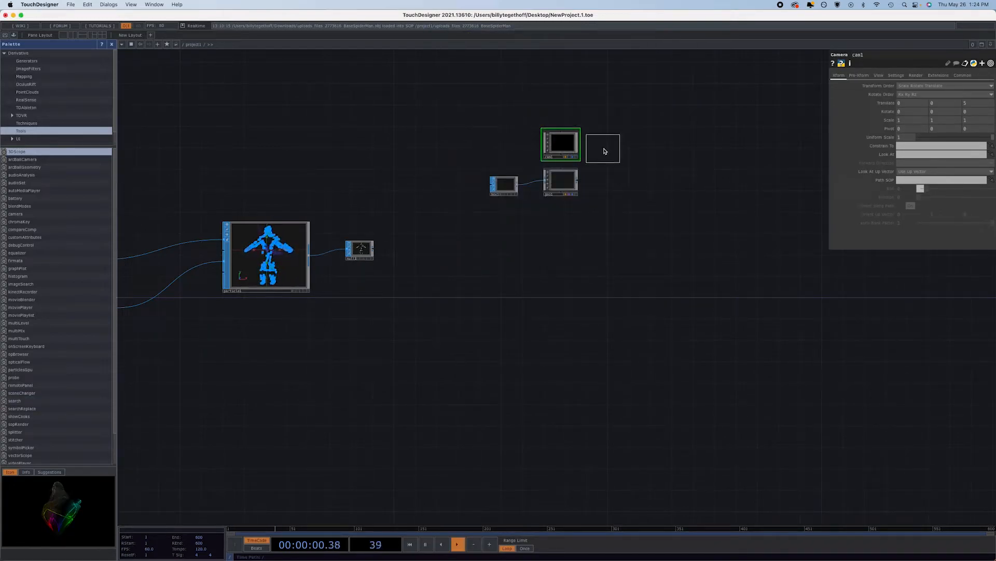
{"action": "left_click", "coordinate": [605, 151]}
Place a Render TOP beside the Geometry COMP, below the Light COMP
{"action": "key", "text": "Tab"}
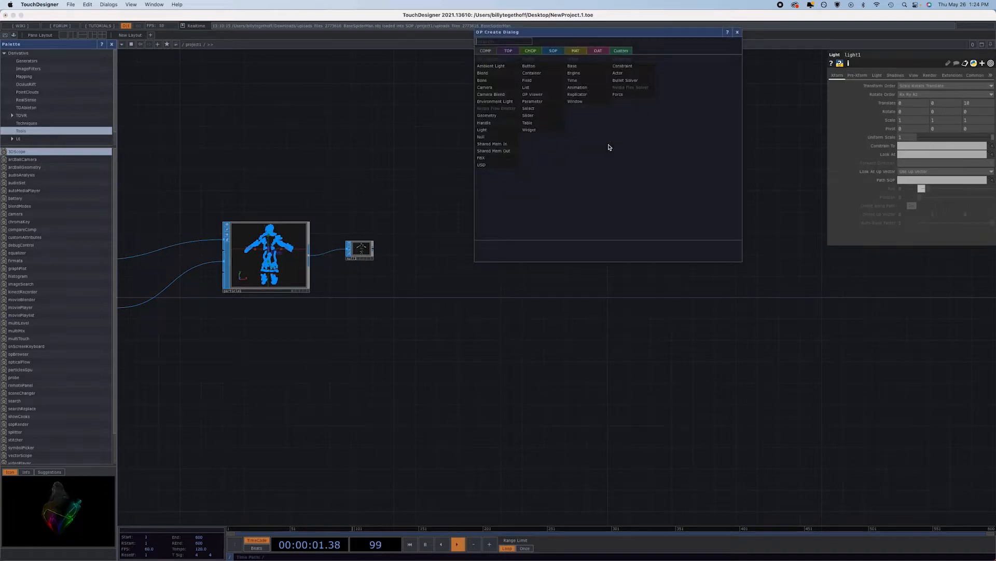
{"action": "left_click", "coordinate": [512, 52]}
{"action": "left_click", "coordinate": [627, 118]}
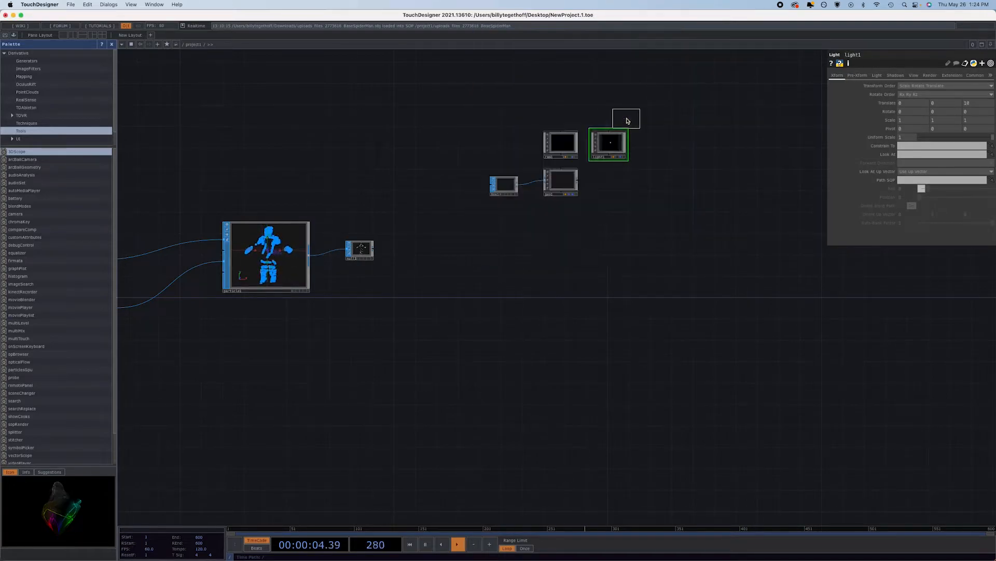
{"action": "left_click", "coordinate": [613, 185]}
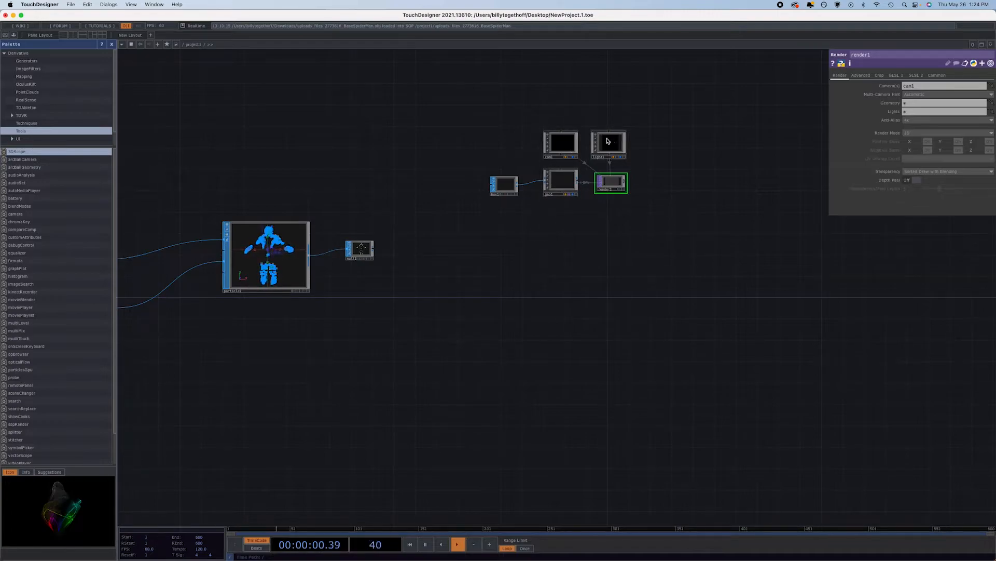
{"action": "left_click", "coordinate": [566, 142]}
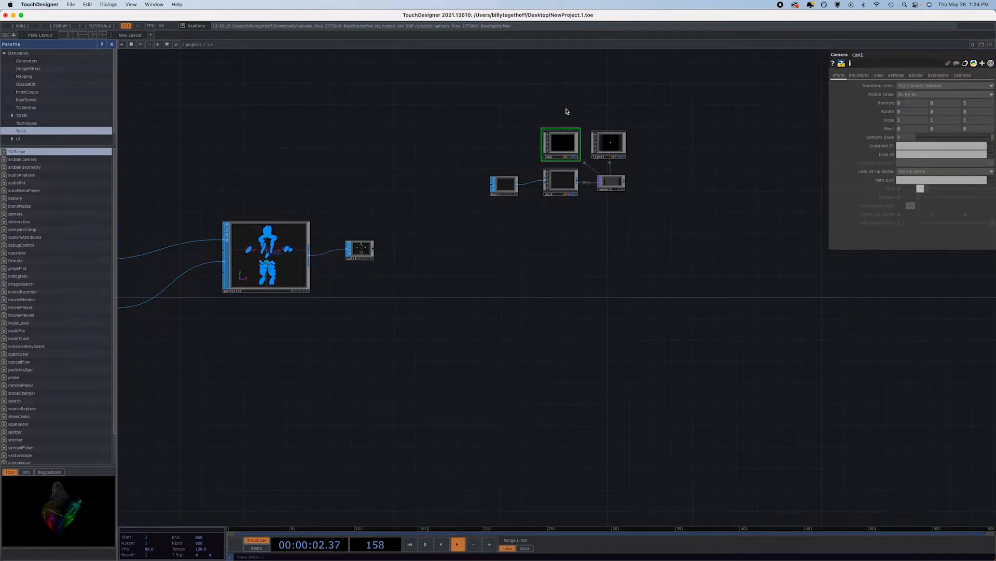
{"action": "left_click", "coordinate": [608, 146]}
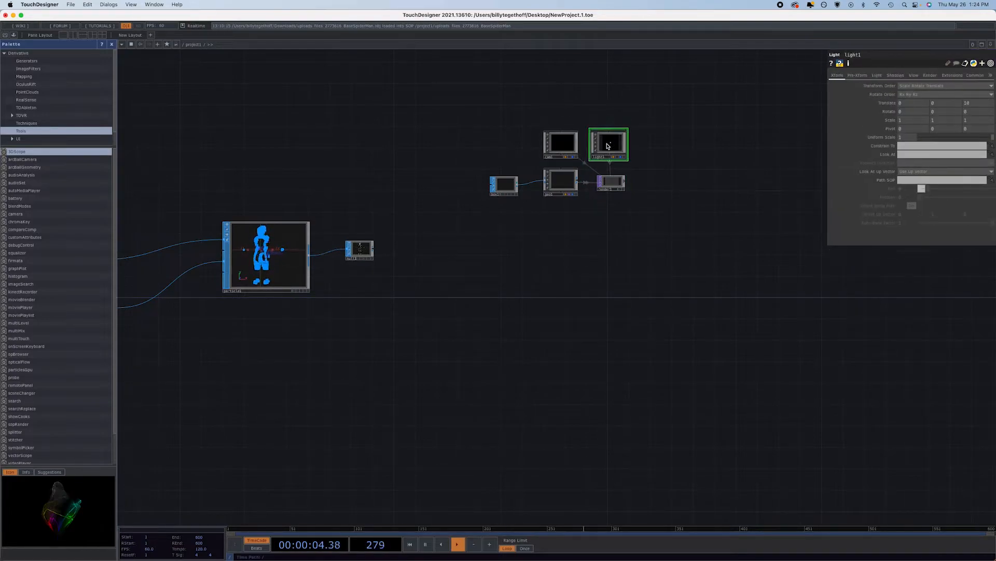
{"action": "left_click", "coordinate": [565, 183]}
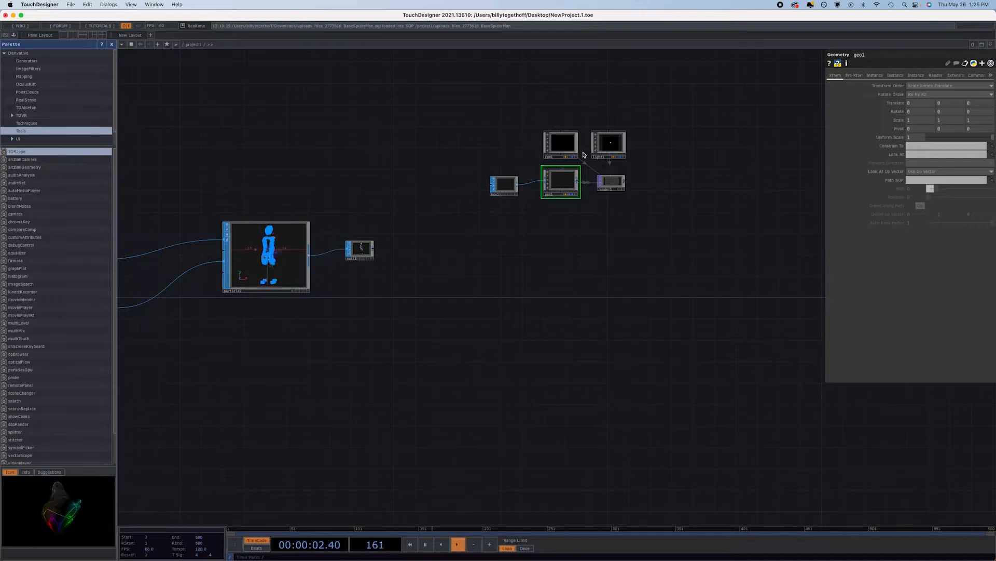
{"action": "left_click", "coordinate": [565, 145]}
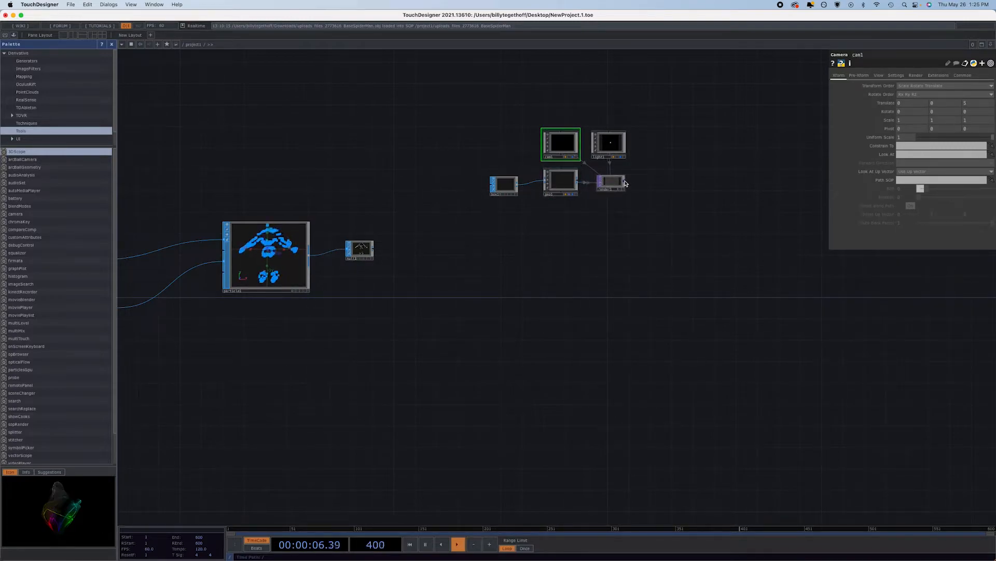
Add a Null TOP fed by the Render TOP's output, leaving a wide gap between the two nodes
{"action": "left_click_drag", "start_coordinate": [626, 184], "coordinate": [767, 180]}
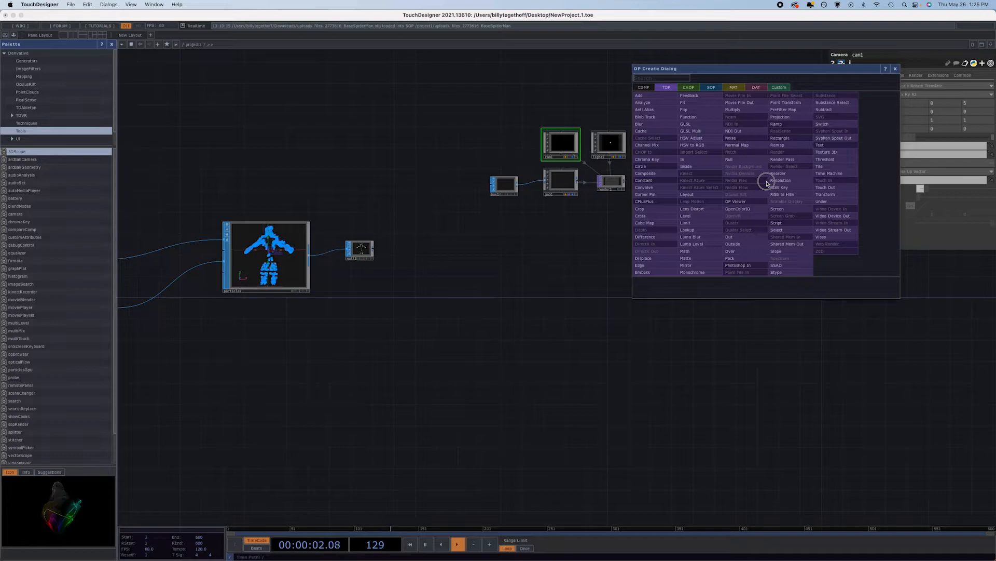
{"action": "left_click", "coordinate": [746, 160]}
{"action": "left_click", "coordinate": [800, 190]}
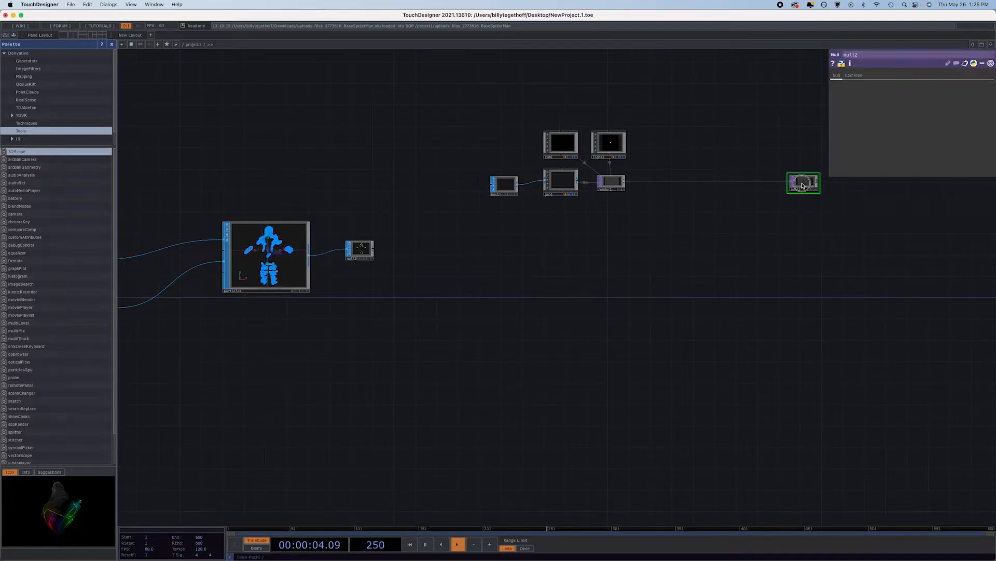
Insert an RGB Key TOP between the Render and Null TOPs and display the Null's output as the network background
{"action": "right_click", "coordinate": [767, 181]}
{"action": "left_click", "coordinate": [770, 177]}
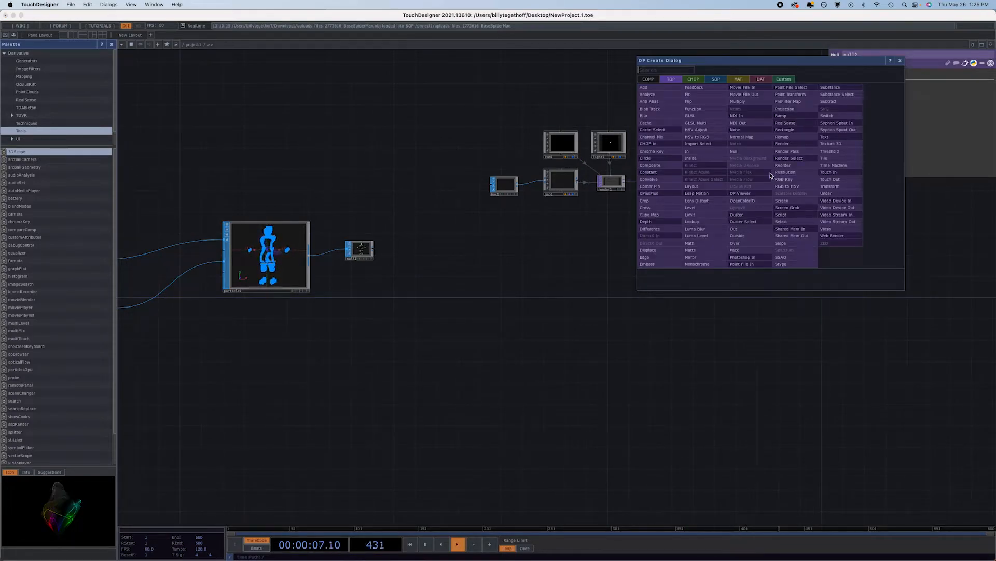
{"action": "left_click", "coordinate": [797, 180]}
{"action": "left_click", "coordinate": [766, 181]}
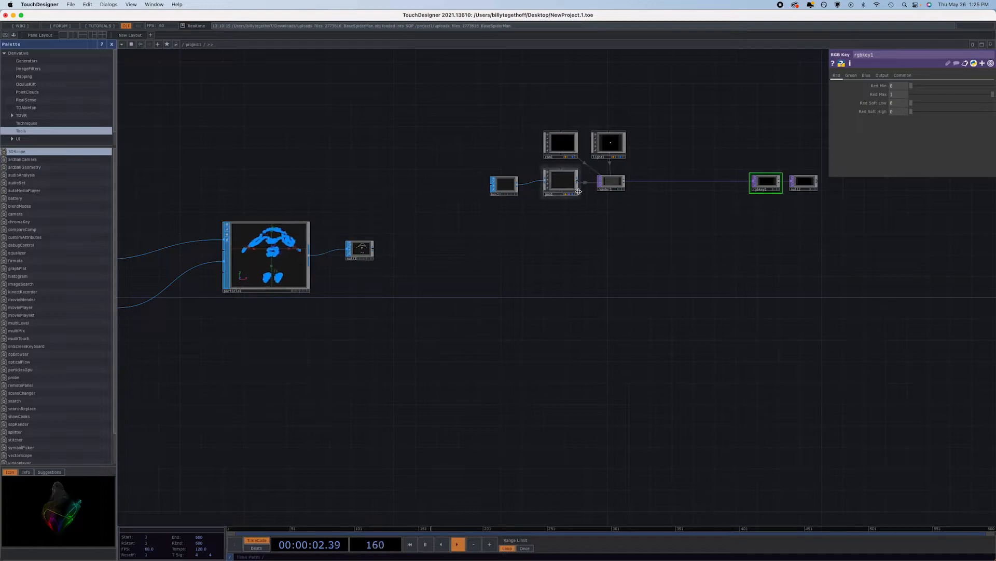
{"action": "left_click", "coordinate": [814, 191]}
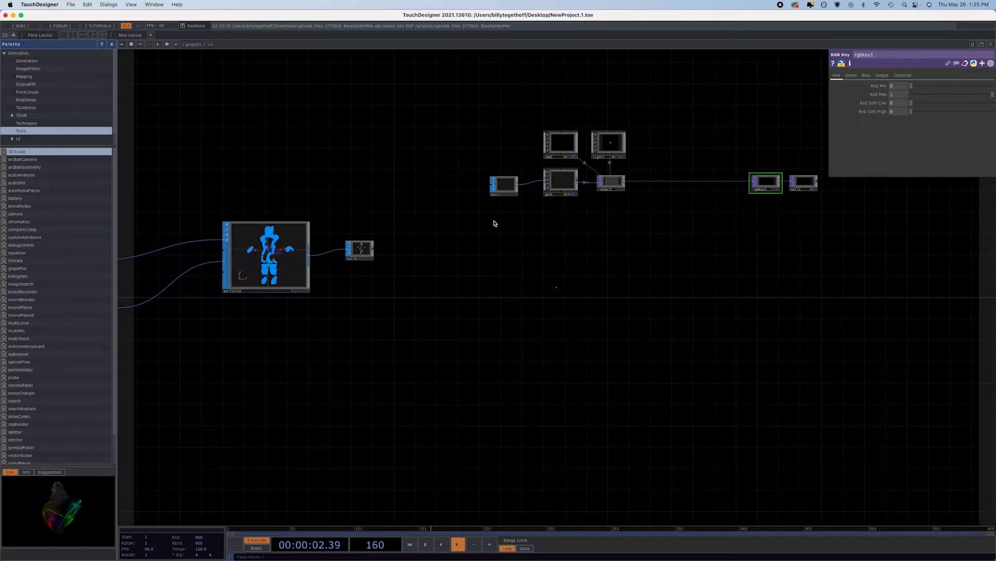
Turn on instancing for the Geometry COMP and assign the particle system's Null SOP, null1, as its Default Instance OP
{"action": "left_click", "coordinate": [564, 183]}
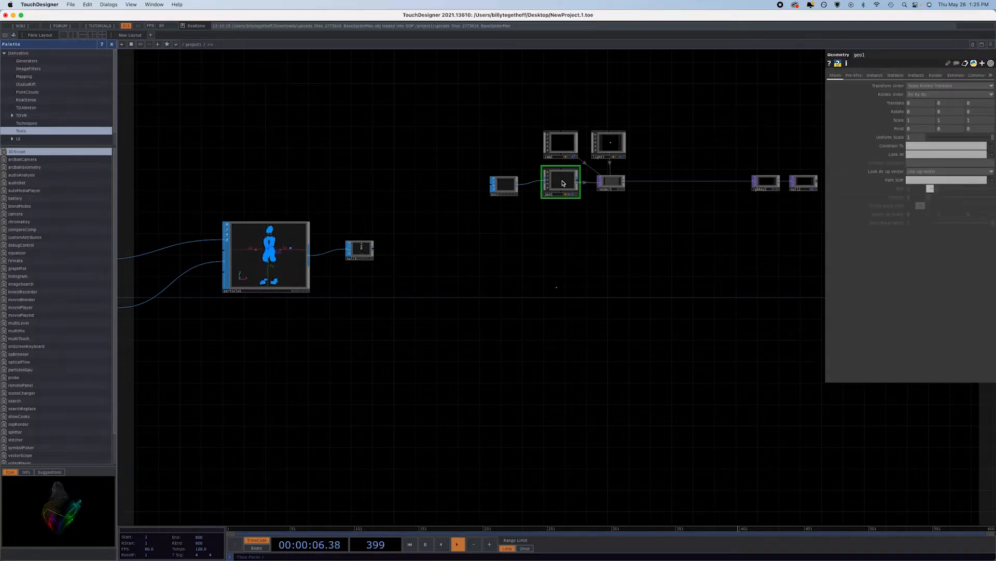
{"action": "left_click", "coordinate": [876, 76]}
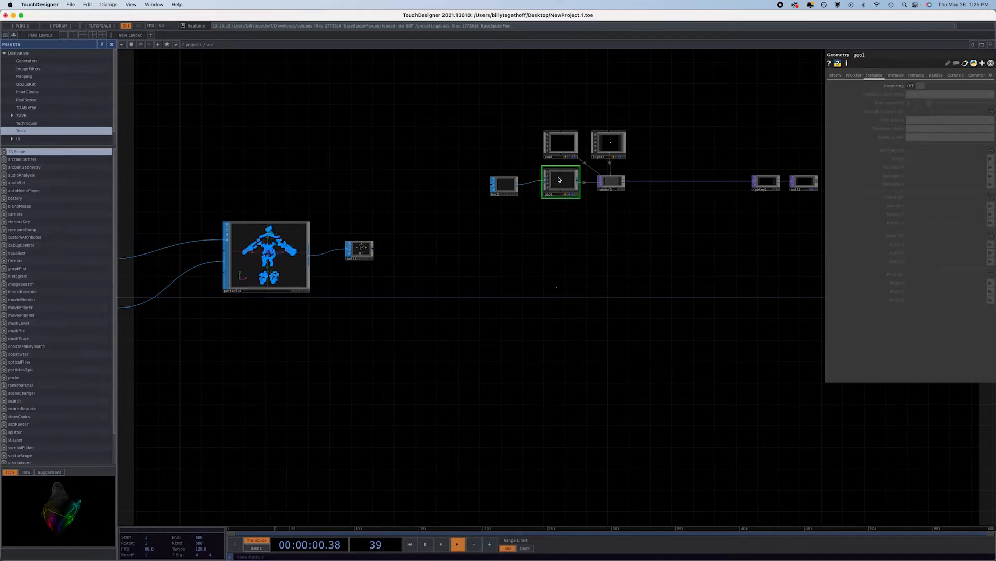
{"action": "left_click", "coordinate": [922, 87]}
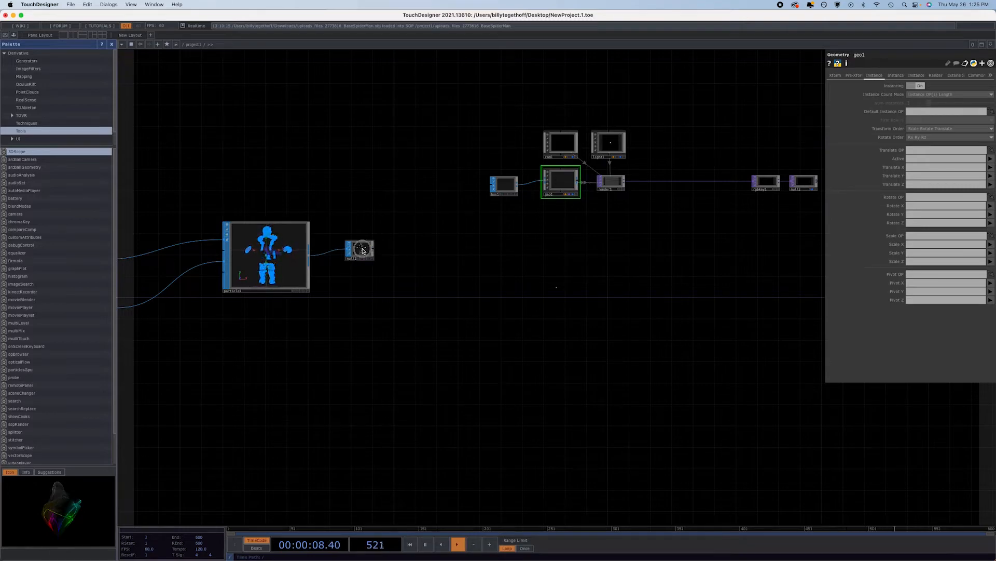
{"action": "left_click_drag", "start_coordinate": [360, 249], "coordinate": [926, 114]}
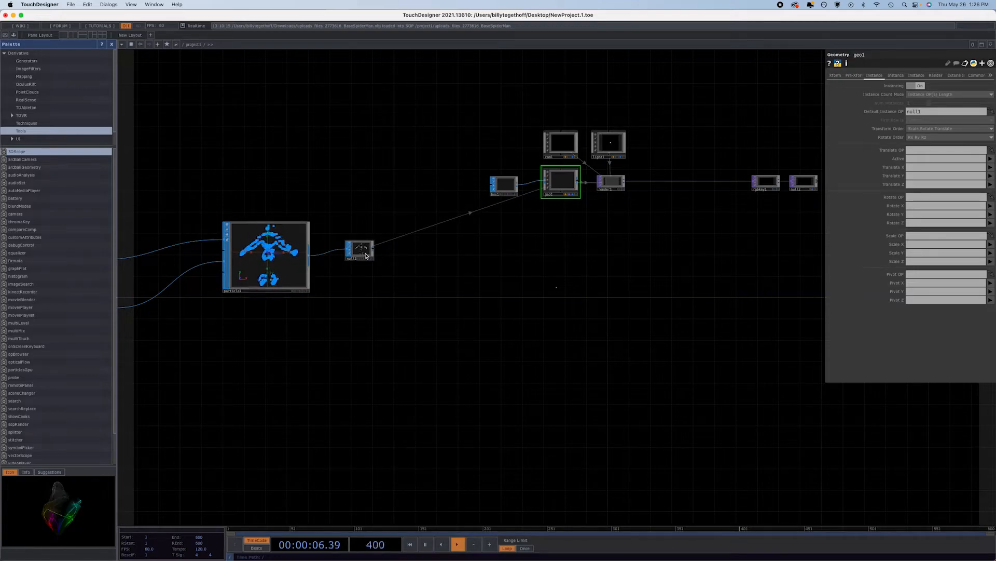
{"action": "left_click_drag", "start_coordinate": [366, 251], "coordinate": [383, 251]}
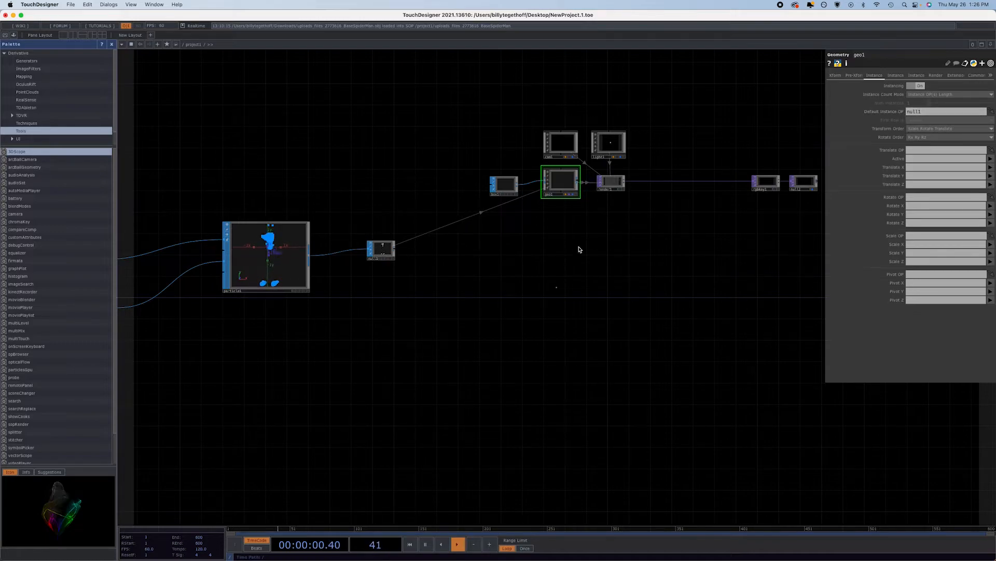
Map the Geometry COMP's instance Translate X, Y and Z to P(0), P(1) and P(2)
{"action": "left_click", "coordinate": [991, 169]}
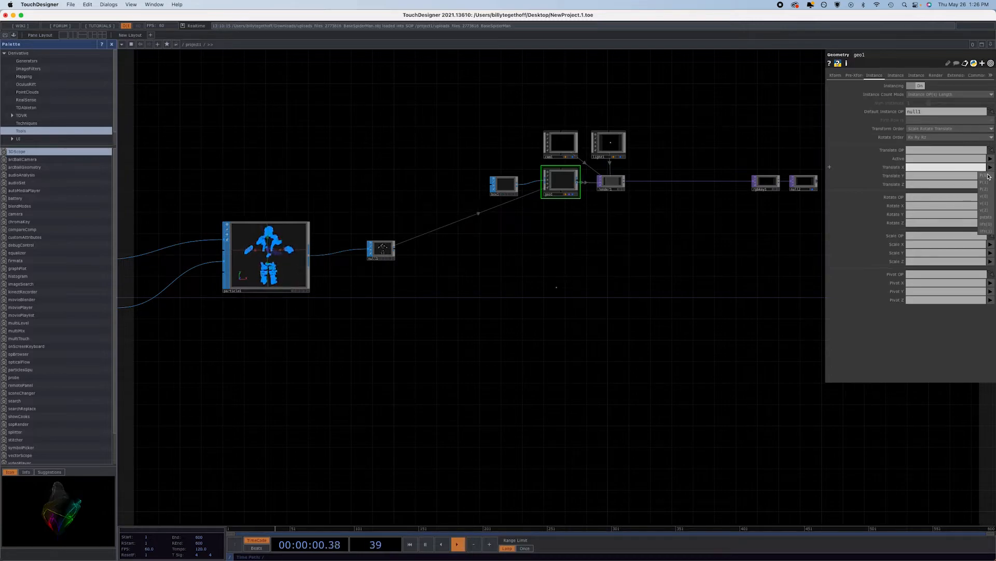
{"action": "left_click", "coordinate": [988, 176]}
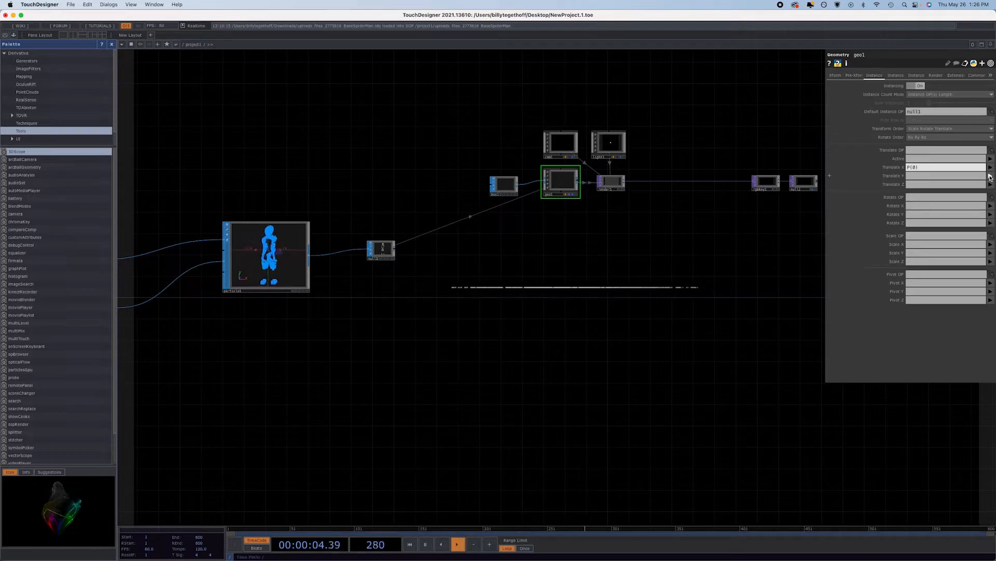
{"action": "left_click", "coordinate": [990, 176]}
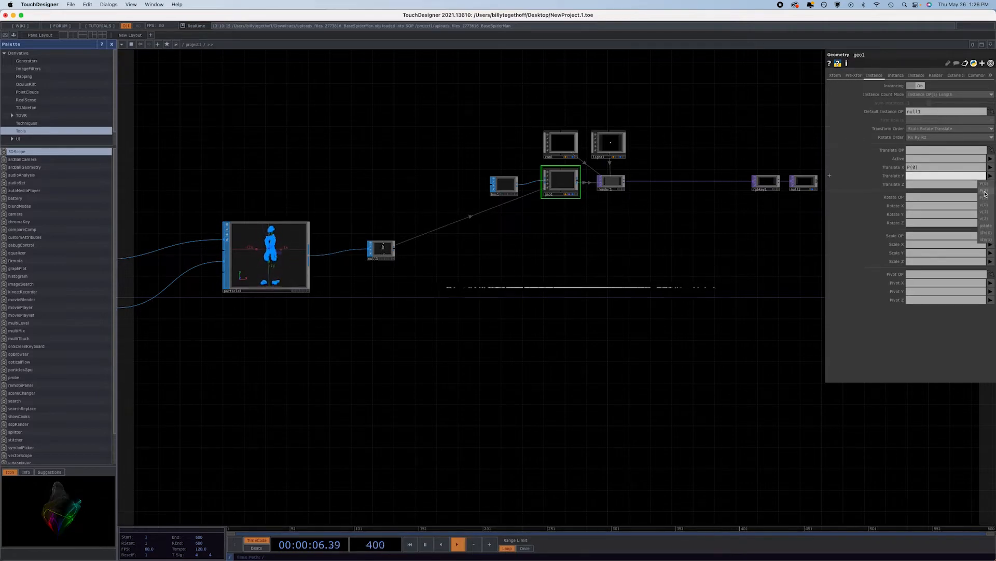
{"action": "left_click", "coordinate": [985, 191]}
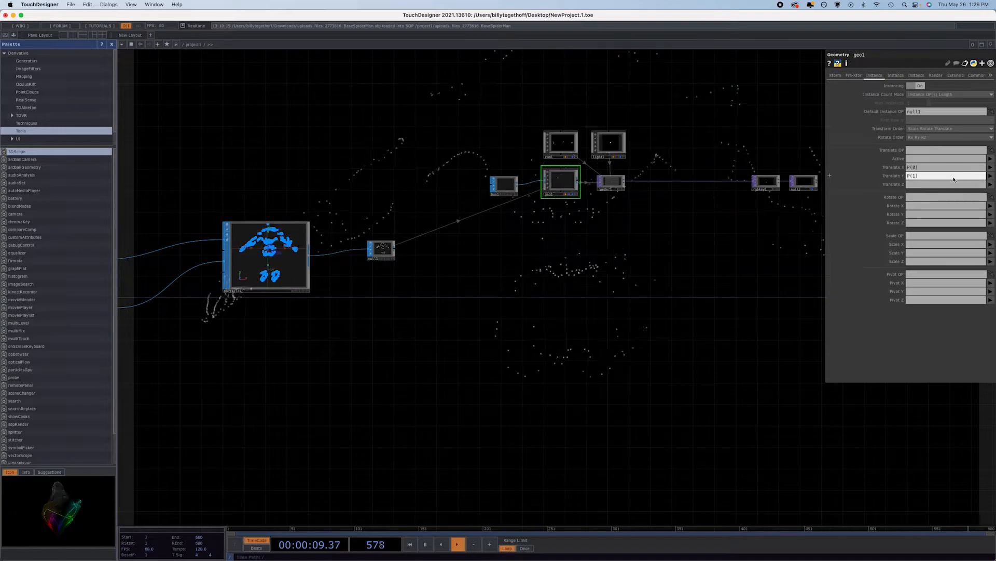
{"action": "left_click", "coordinate": [990, 184]}
{"action": "left_click", "coordinate": [984, 206]}
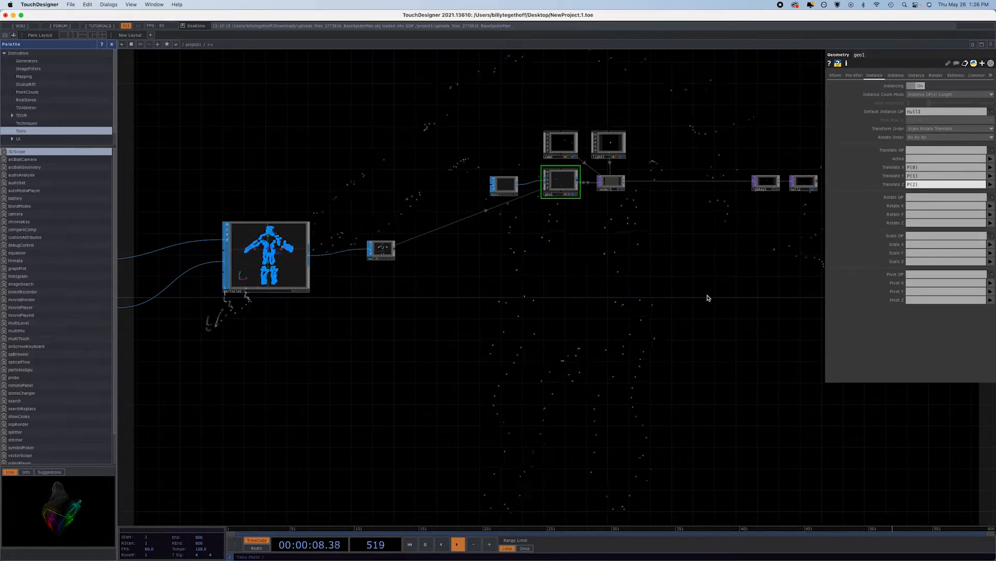
{"action": "left_click", "coordinate": [896, 76]}
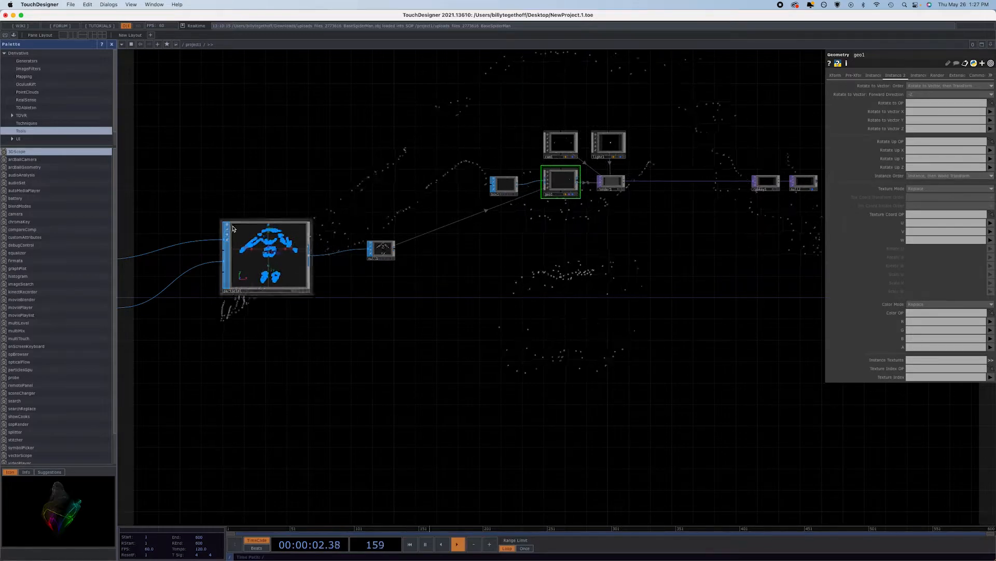
Set the Particle node's X and Y wind forces to 0
{"action": "left_click", "coordinate": [281, 258]}
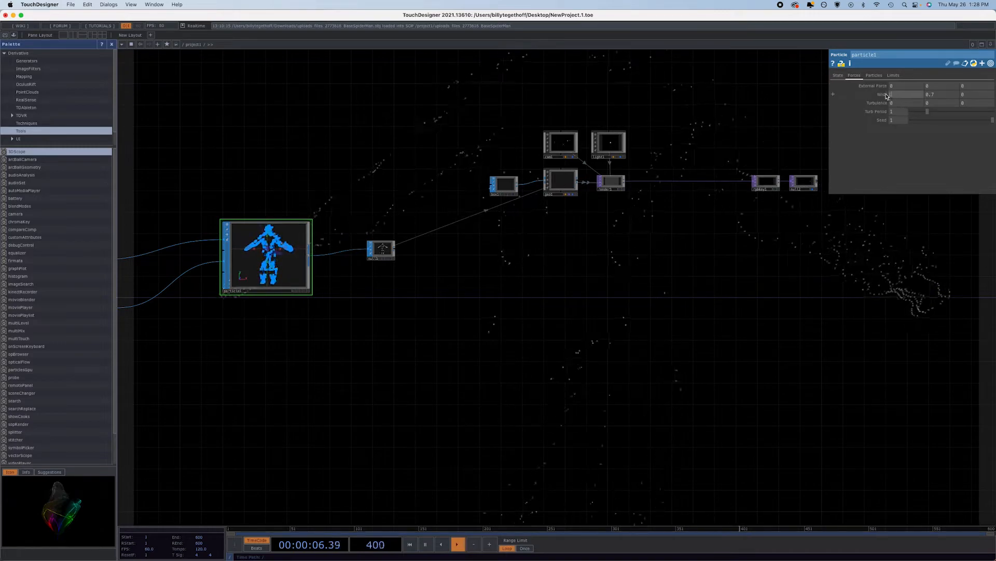
{"action": "left_click", "coordinate": [904, 97]}
{"action": "type", "text": "0"}
{"action": "key", "text": "Return"}
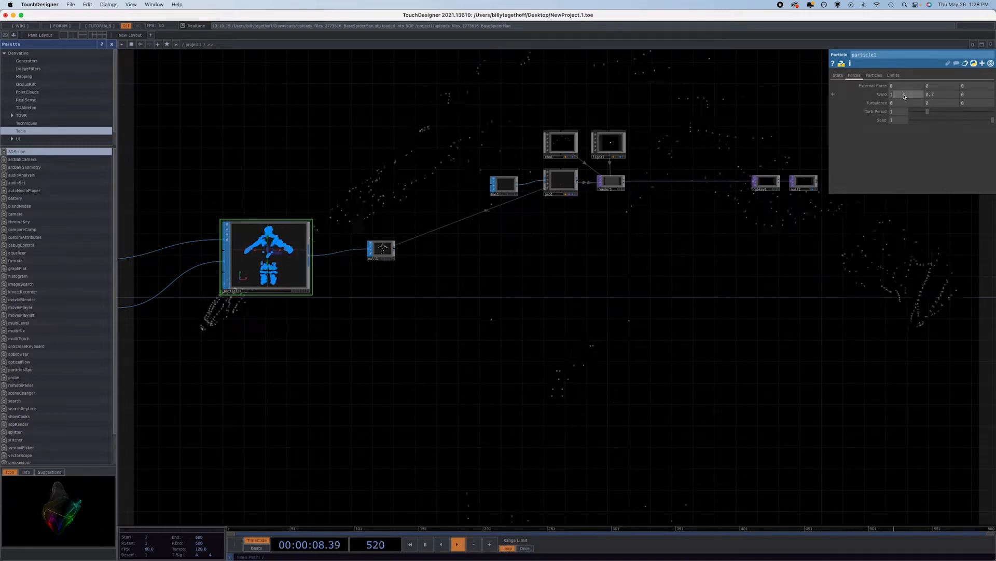
{"action": "left_click", "coordinate": [943, 96]}
{"action": "type", "text": "0"}
{"action": "key", "text": "Return"}
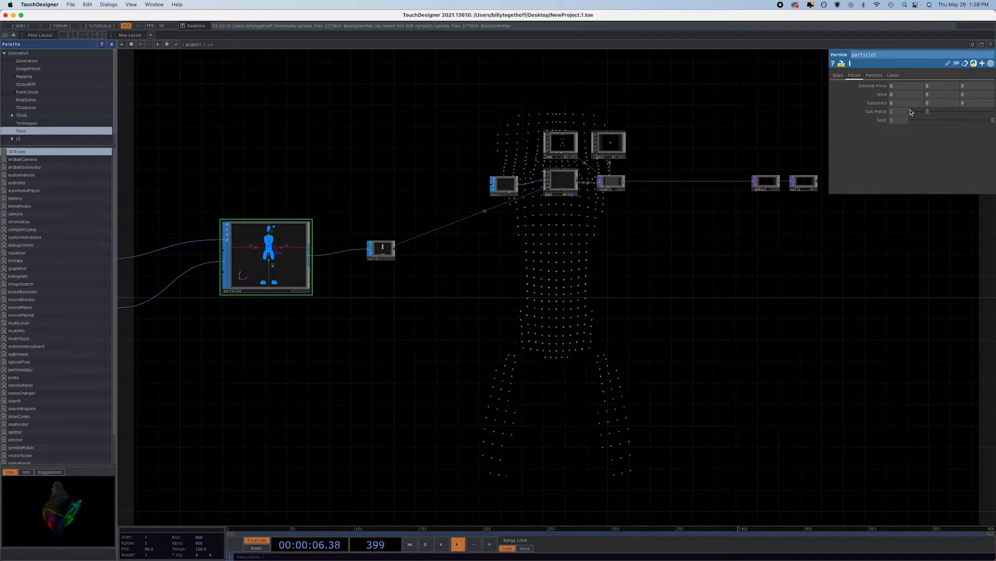
Set the Particle node's Birth value to 10000
{"action": "left_click", "coordinate": [836, 75]}
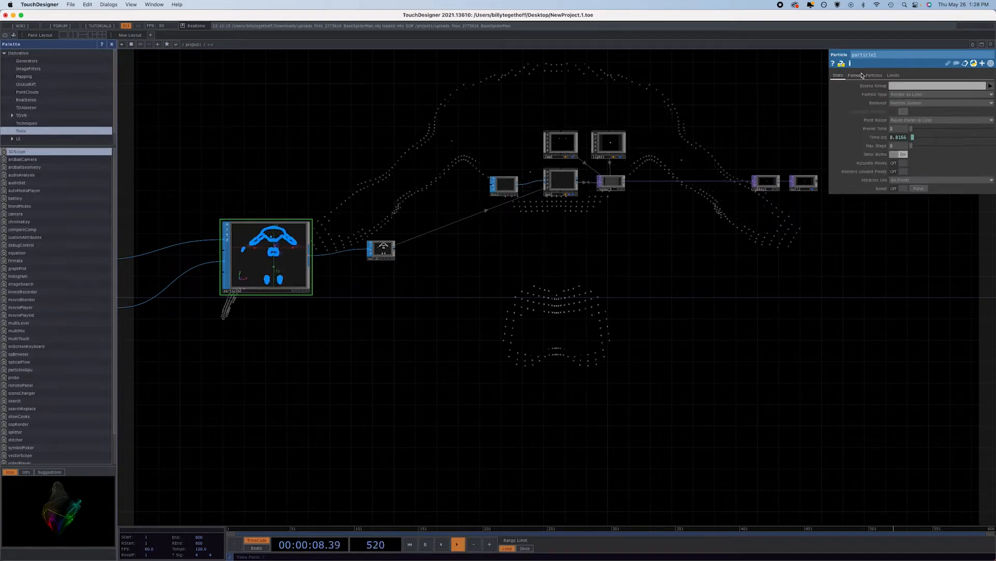
{"action": "left_click", "coordinate": [874, 75]}
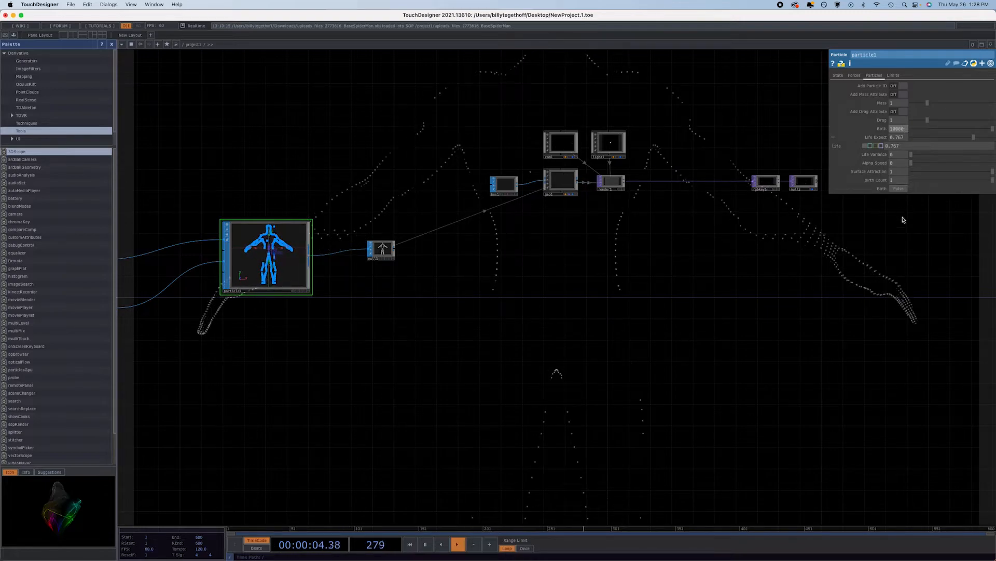
{"action": "key", "text": "Return"}
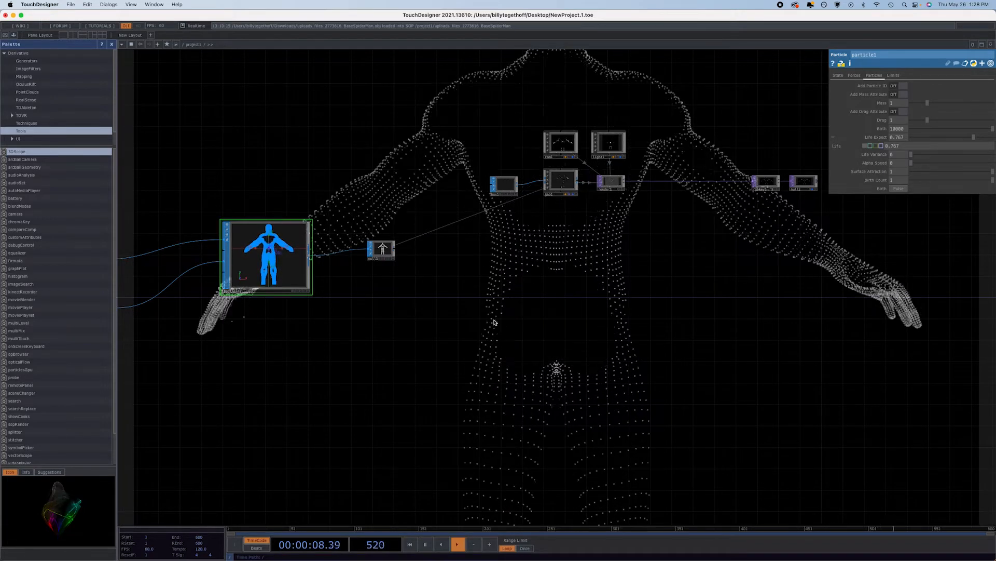
Enlarge the Box SOP to a size of 0.037 on all three axes
{"action": "left_click", "coordinate": [510, 181]}
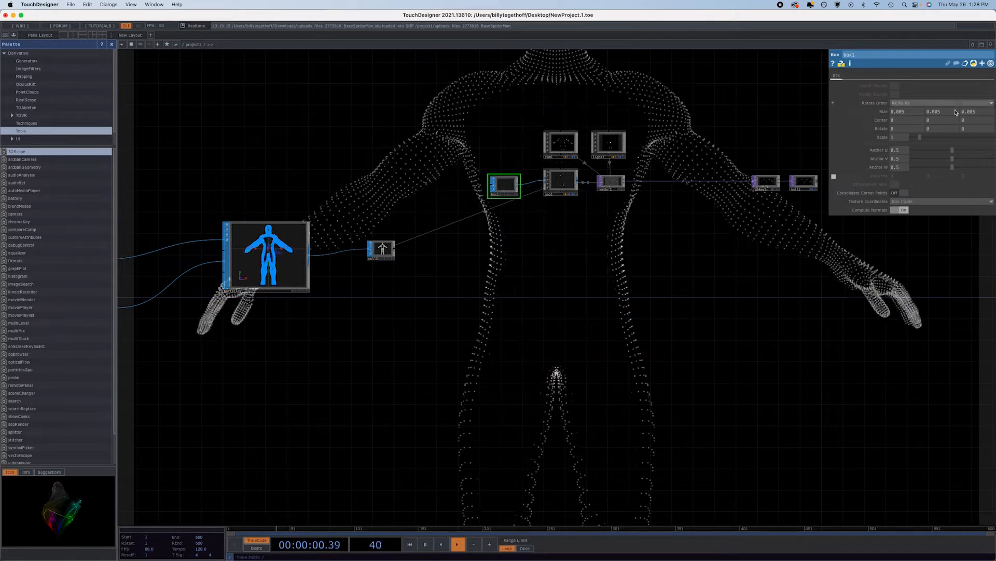
{"action": "middle_click_drag", "start_coordinate": [883, 114], "coordinate": [993, 167]}
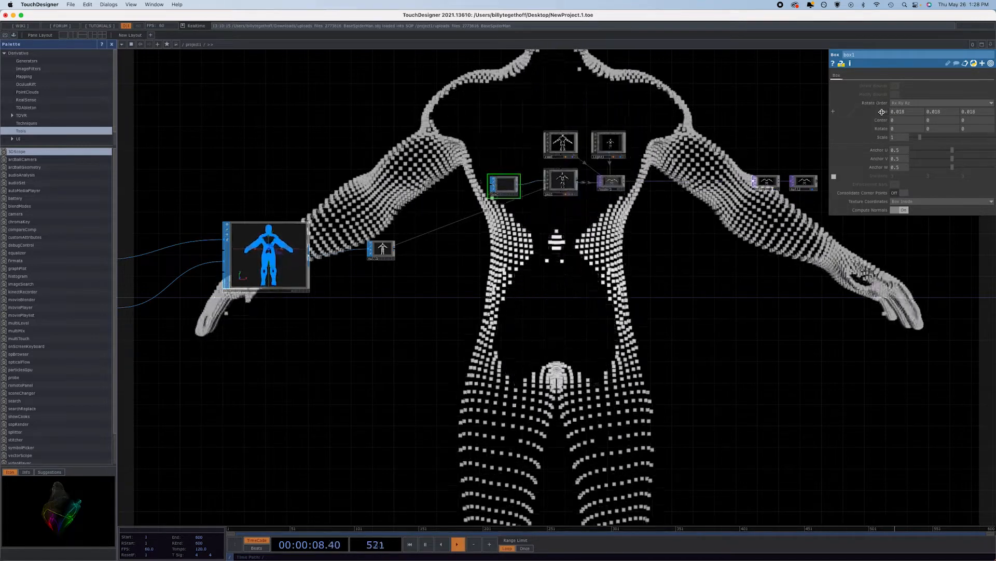
{"action": "middle_click_drag", "start_coordinate": [881, 112], "coordinate": [993, 174]}
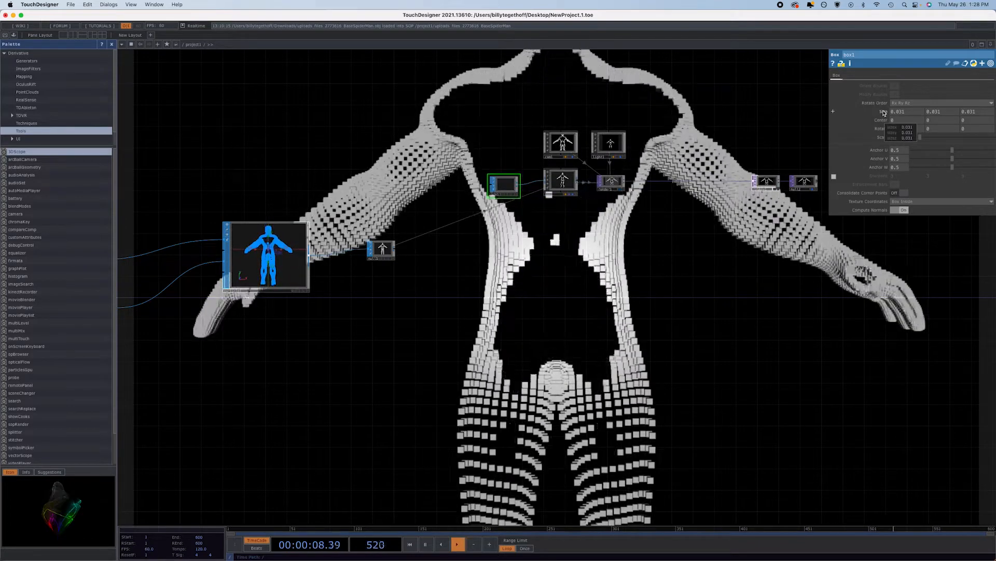
{"action": "middle_click_drag", "start_coordinate": [883, 113], "coordinate": [992, 152]}
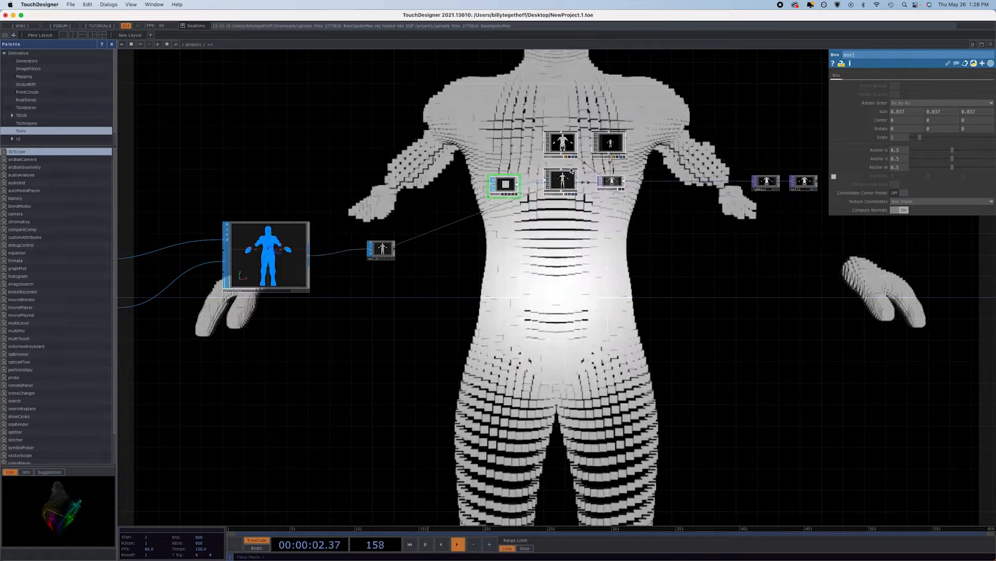
Move the Camera COMP back to a Z translation of about 12 to frame the whole figure
{"action": "left_click", "coordinate": [562, 141]}
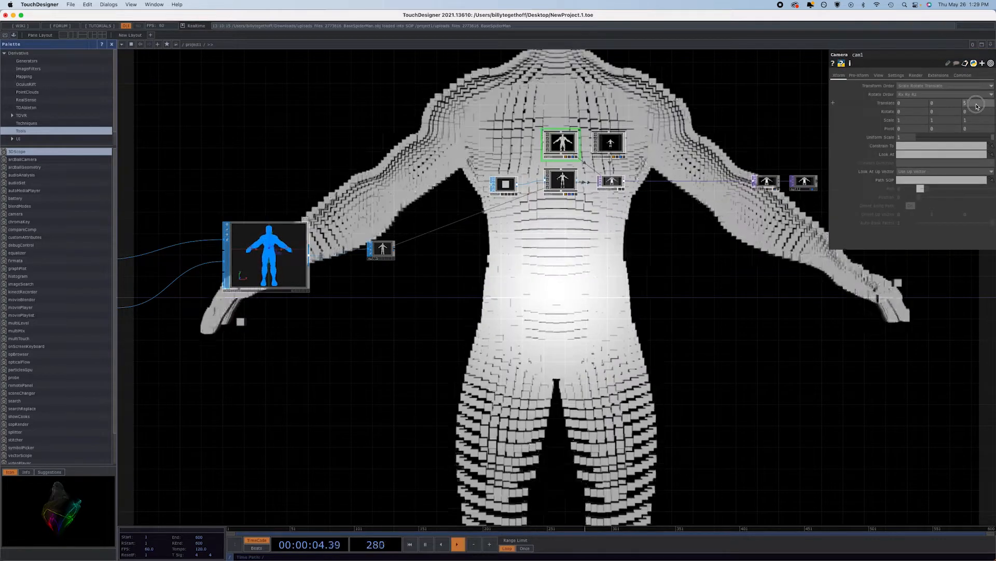
{"action": "middle_click_drag", "start_coordinate": [976, 103], "coordinate": [993, 150]}
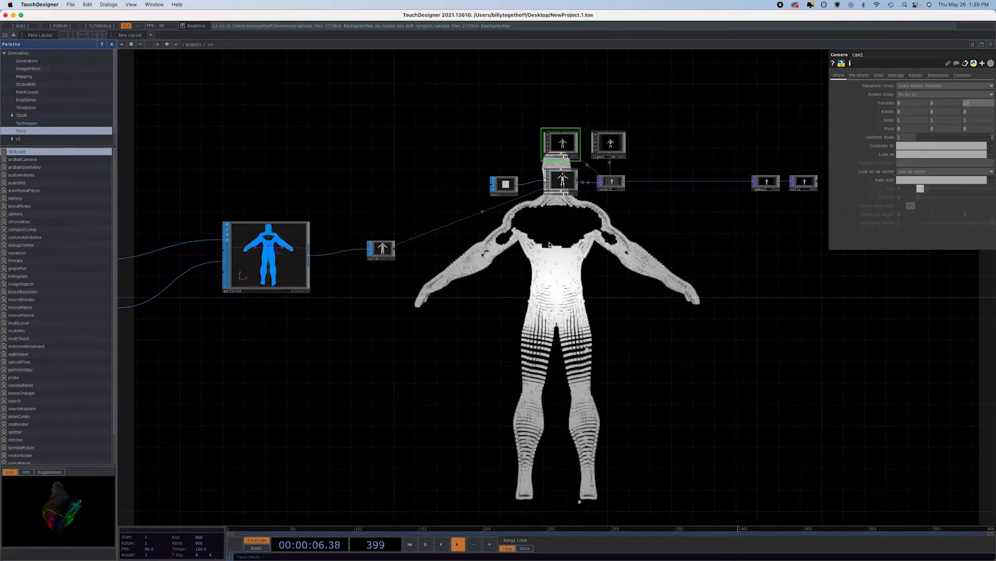
Review the node network from the imported model through the Transform, Sort, Metaball, Force and Particle nodes to the render chain
{"action": "left_click_drag", "start_coordinate": [357, 316], "coordinate": [690, 294]}
{"action": "scroll", "coordinate": [338, 240], "scroll_direction": "up", "scroll_amount": 10}
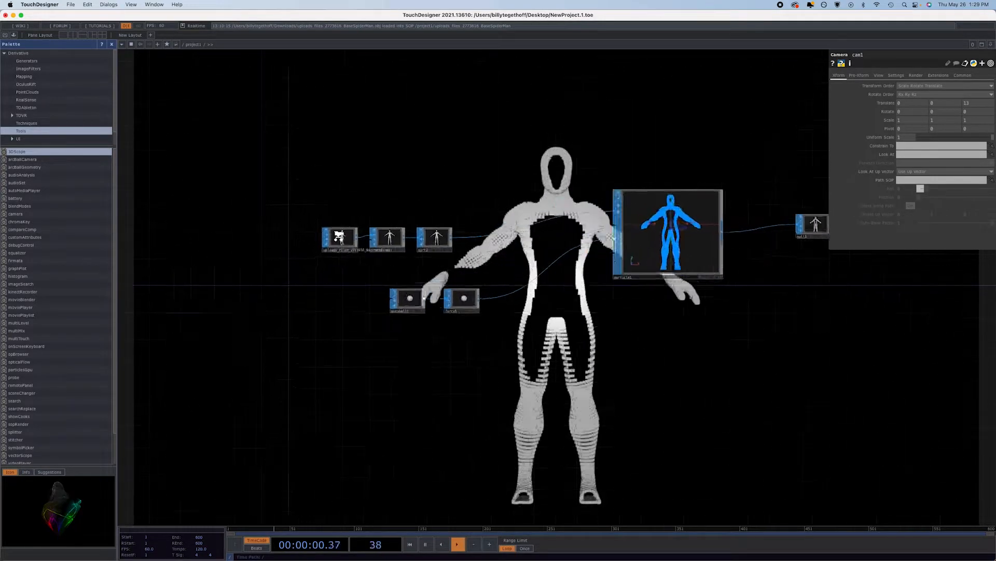
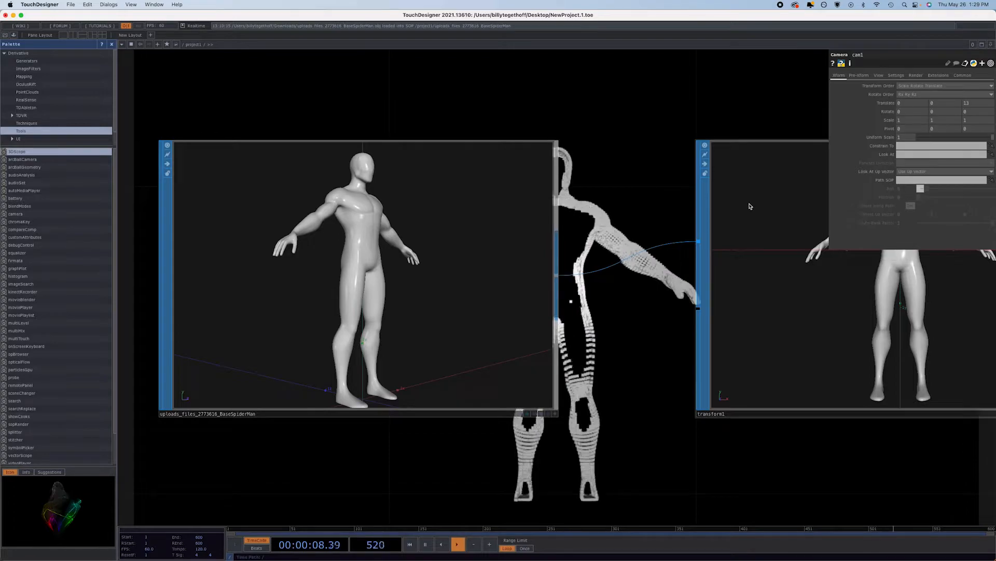
{"action": "scroll", "coordinate": [773, 304], "scroll_direction": "down", "scroll_amount": 3}
{"action": "scroll", "coordinate": [774, 305], "scroll_direction": "down", "scroll_amount": 2}
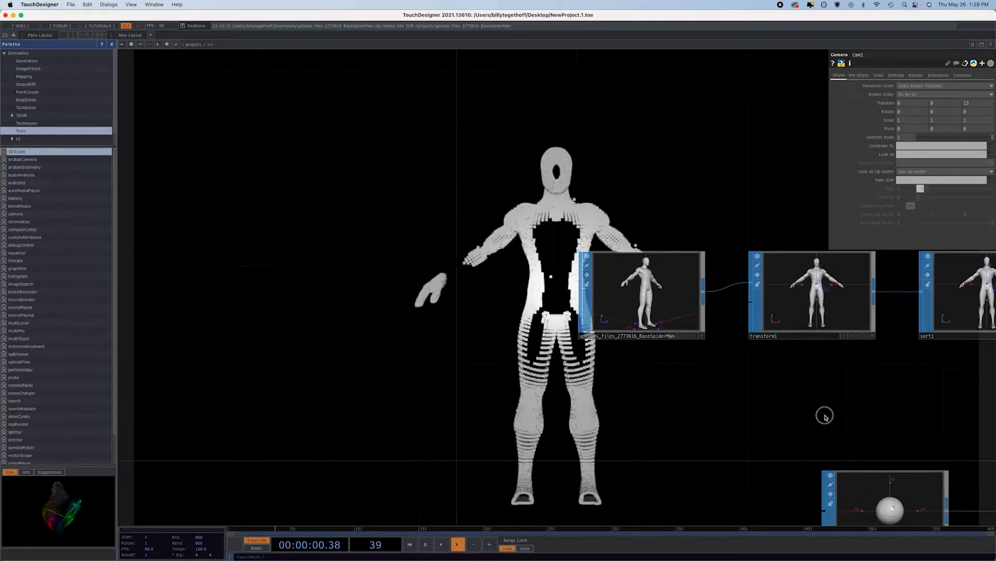
{"action": "left_click_drag", "start_coordinate": [823, 414], "coordinate": [129, 349]}
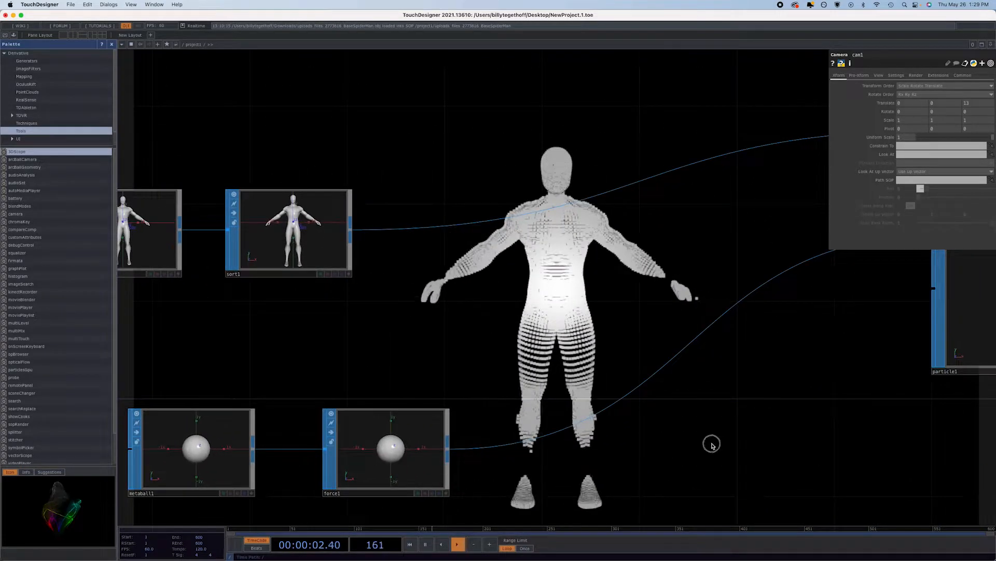
{"action": "left_click_drag", "start_coordinate": [711, 441], "coordinate": [356, 340]}
{"action": "scroll", "coordinate": [461, 372], "scroll_direction": "down", "scroll_amount": 4}
{"action": "left_click_drag", "start_coordinate": [759, 434], "coordinate": [306, 441]}
{"action": "left_click_drag", "start_coordinate": [637, 337], "coordinate": [458, 444]}
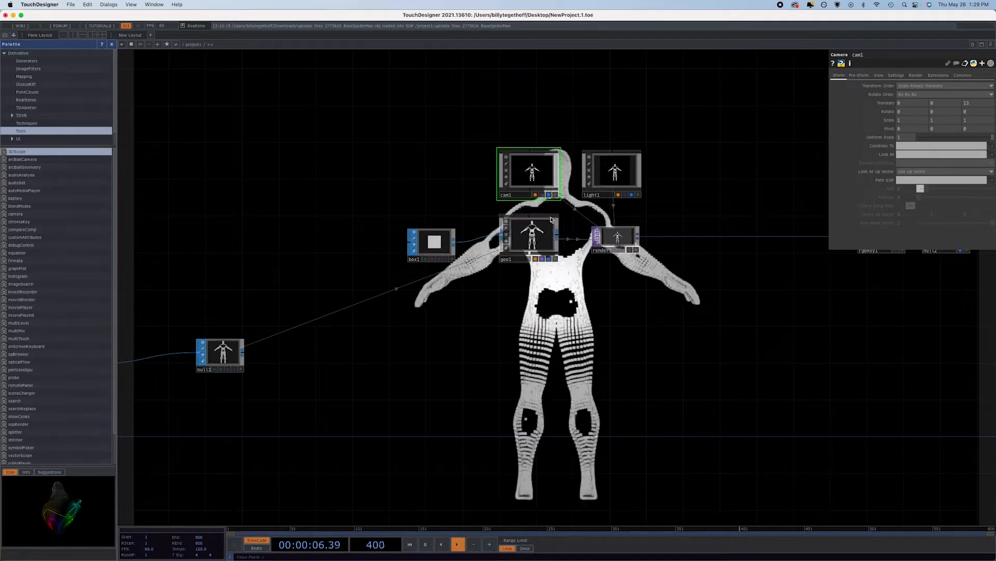
Set the Geometry COMP's Rotate to Vector X, Y and Z instance attributes to v(0), v(1) and v(2)
{"action": "left_click", "coordinate": [530, 234]}
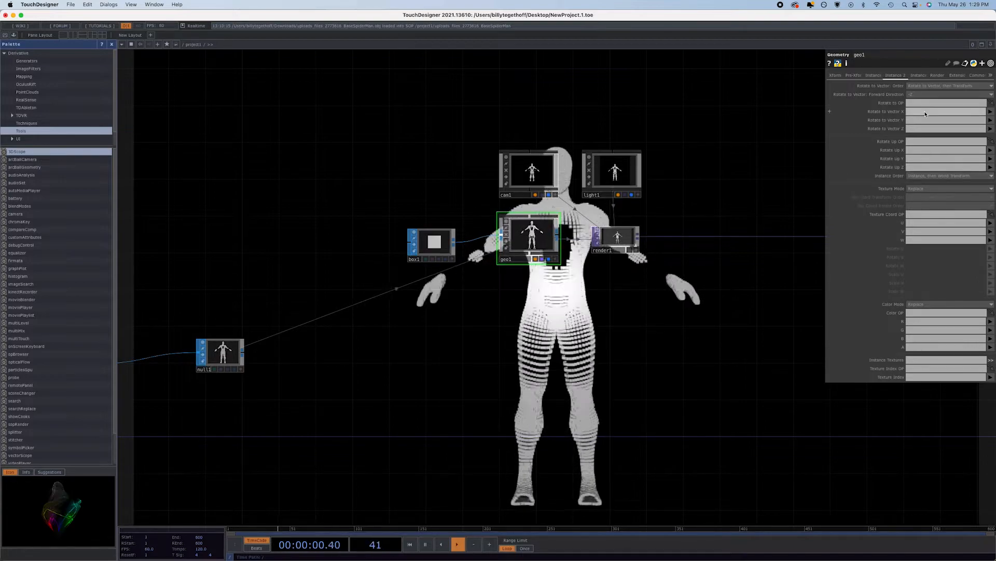
{"action": "left_click", "coordinate": [875, 75]}
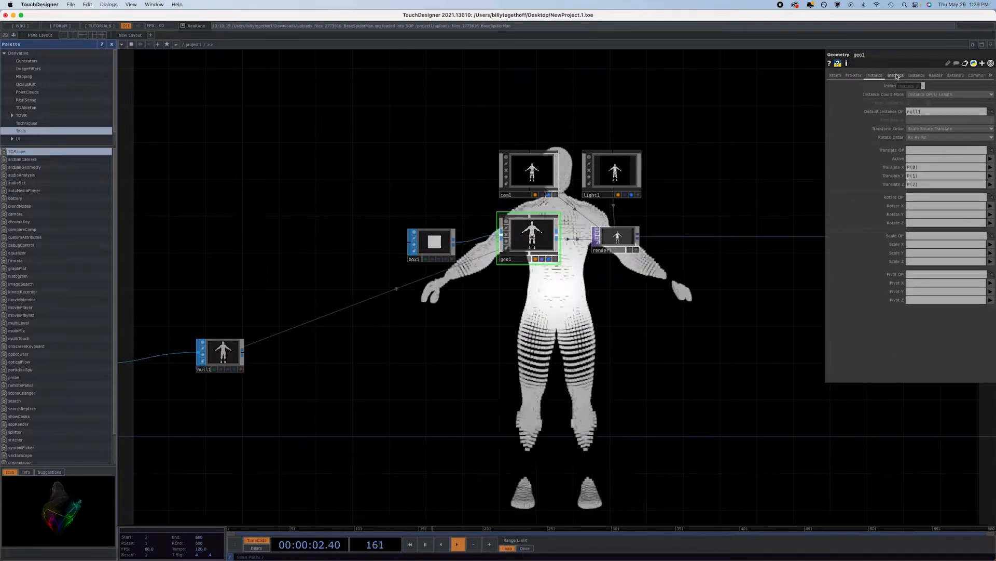
{"action": "left_click", "coordinate": [896, 76]}
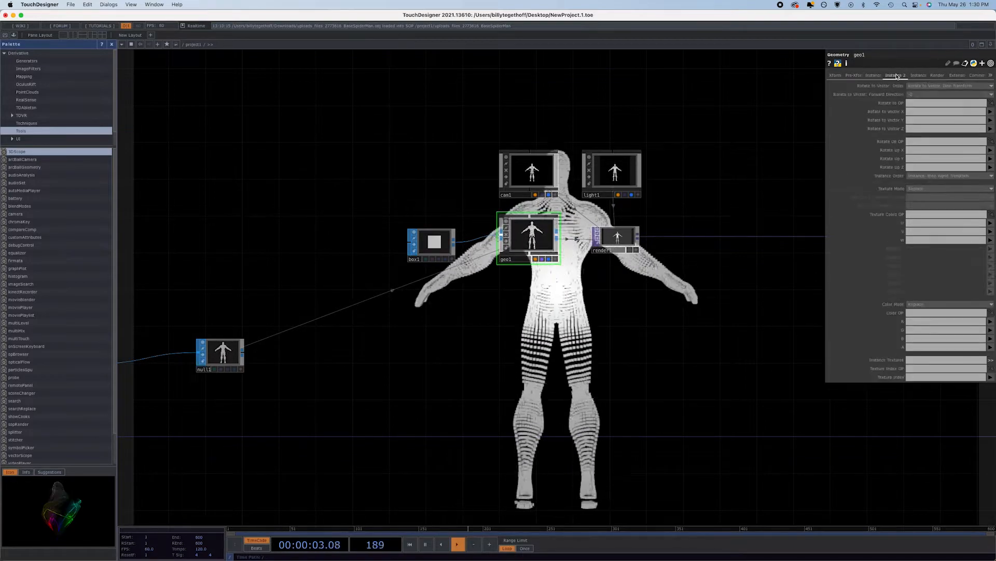
{"action": "left_click", "coordinate": [990, 112]}
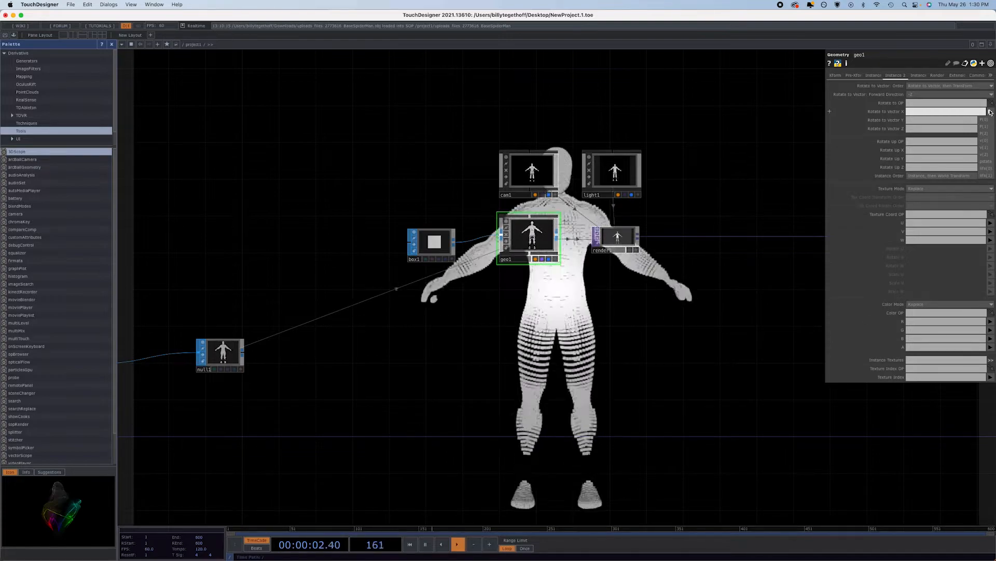
{"action": "left_click", "coordinate": [985, 144]}
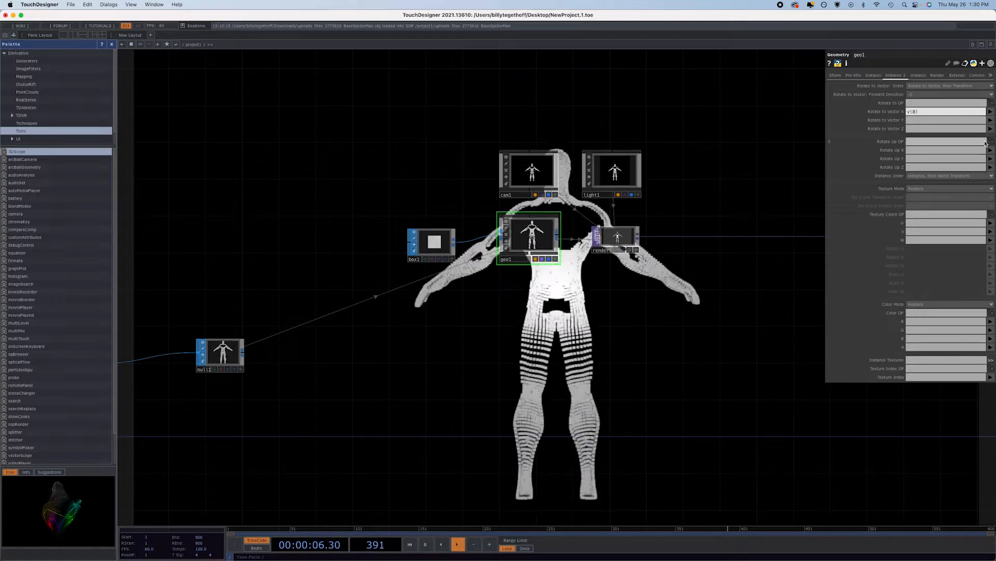
{"action": "left_click", "coordinate": [990, 120]}
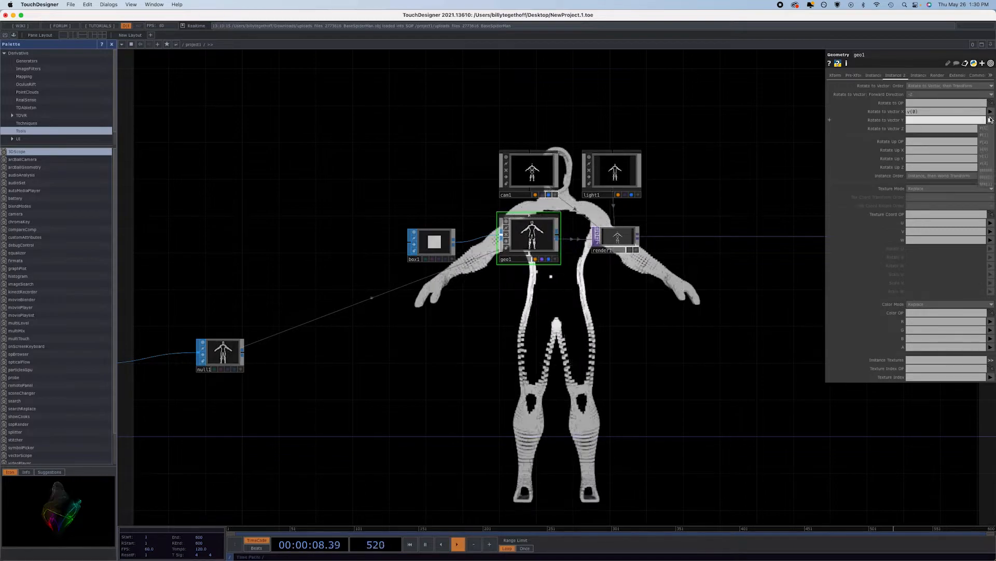
{"action": "left_click", "coordinate": [982, 157]}
{"action": "left_click", "coordinate": [991, 128]}
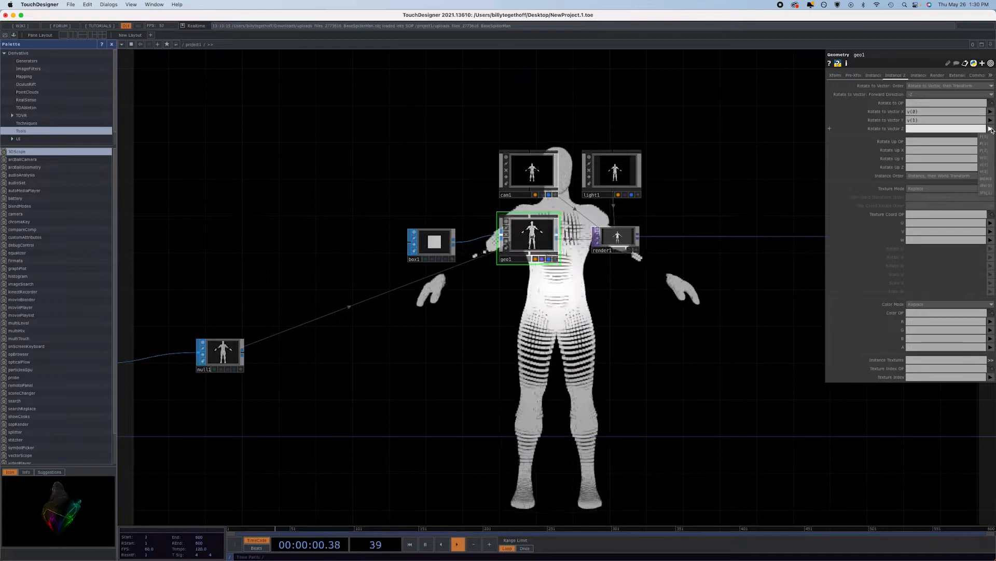
{"action": "left_click", "coordinate": [988, 171]}
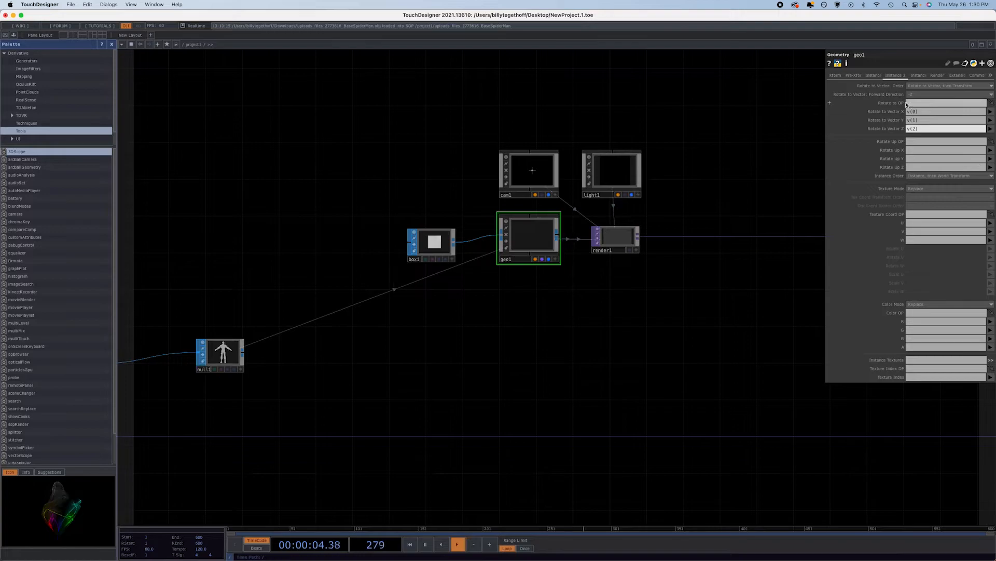
Clear the Geometry COMP's Rotate to Vector Z attribute
{"action": "left_click", "coordinate": [927, 130]}
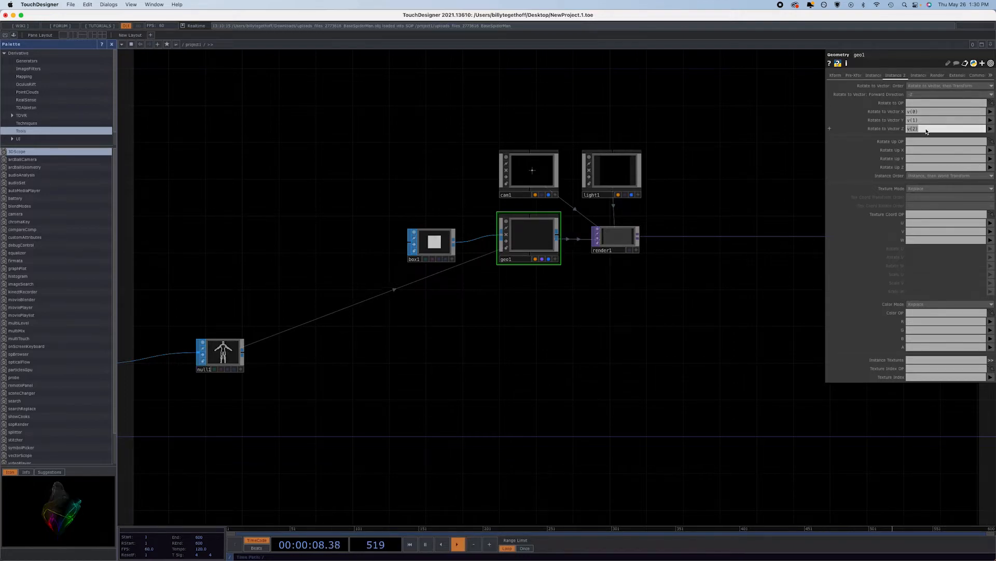
{"action": "key", "text": "BackSpace"}
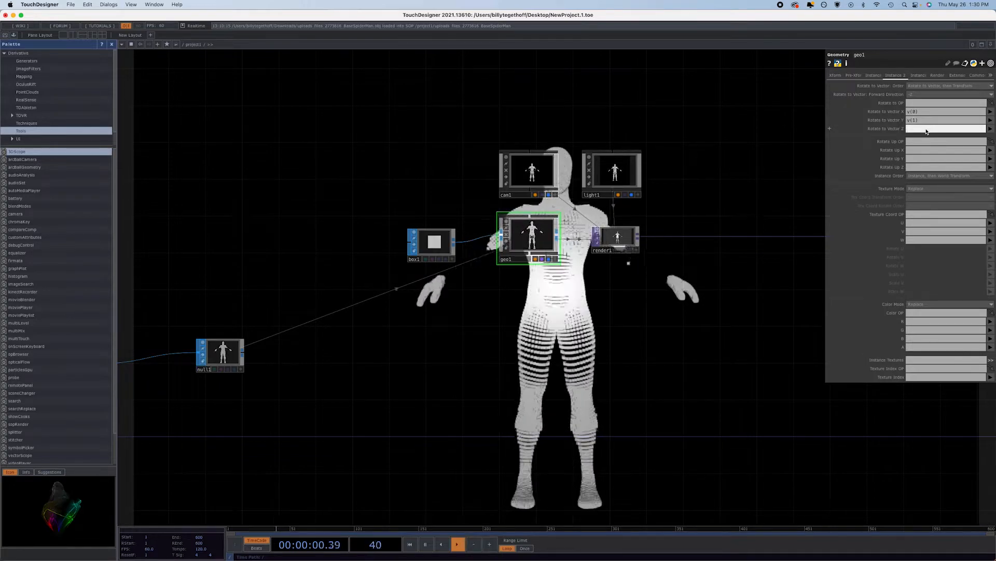
{"action": "key", "text": "Return"}
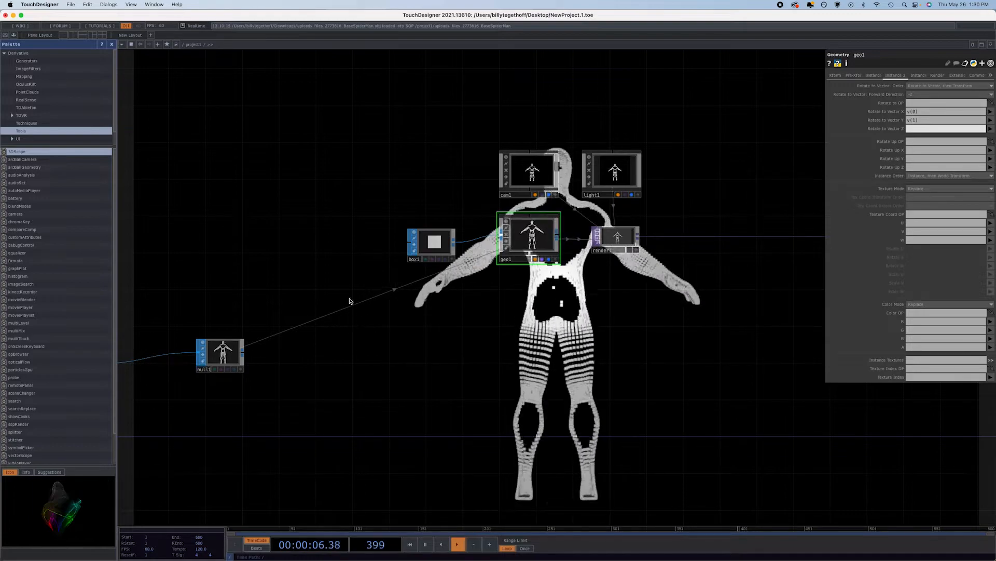
Move the imported model node and its Transform SOP up, above the row holding the Sort SOP
{"action": "scroll", "coordinate": [350, 295], "scroll_direction": "down", "scroll_amount": 3}
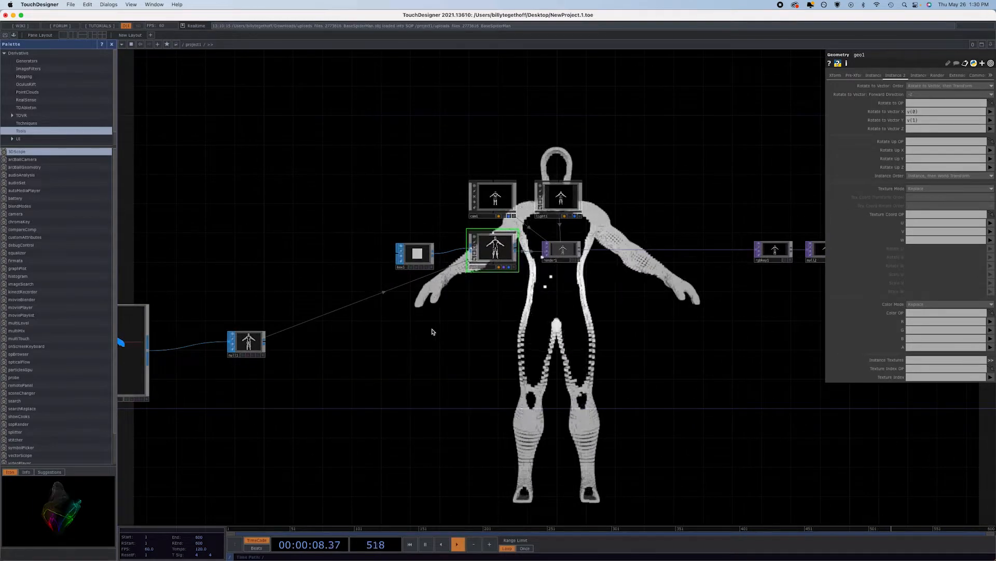
{"action": "scroll", "coordinate": [434, 330], "scroll_direction": "up", "scroll_amount": 1}
{"action": "scroll", "coordinate": [433, 327], "scroll_direction": "down", "scroll_amount": 2}
{"action": "scroll", "coordinate": [433, 327], "scroll_direction": "down", "scroll_amount": 3}
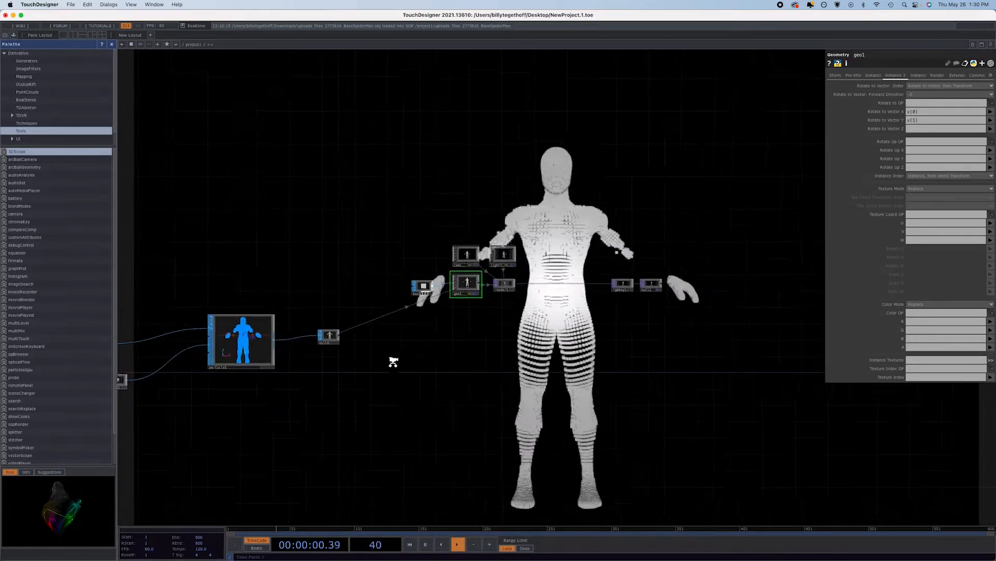
{"action": "left_click_drag", "start_coordinate": [395, 361], "coordinate": [680, 373]}
{"action": "left_click_drag", "start_coordinate": [336, 362], "coordinate": [335, 303]}
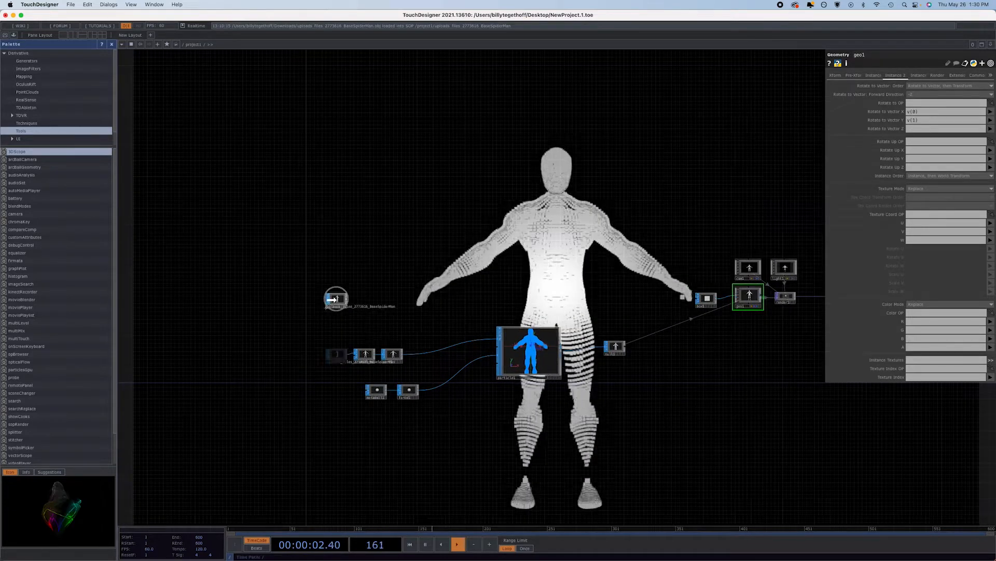
{"action": "left_click_drag", "start_coordinate": [365, 358], "coordinate": [365, 295]}
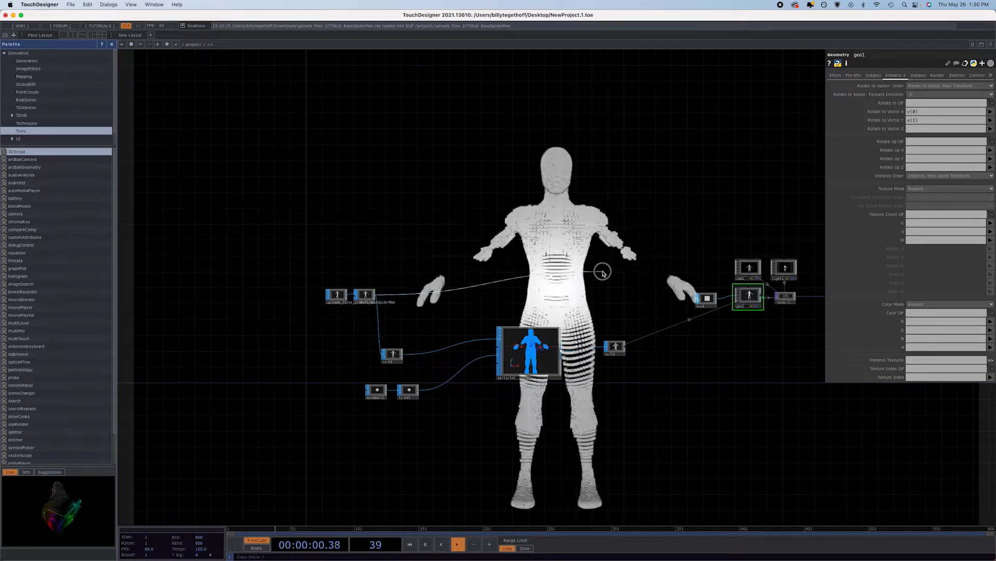
Branch a new Null SOP off the Transform SOP's output and place it above the particle chain's null1
{"action": "left_click", "coordinate": [604, 274]}
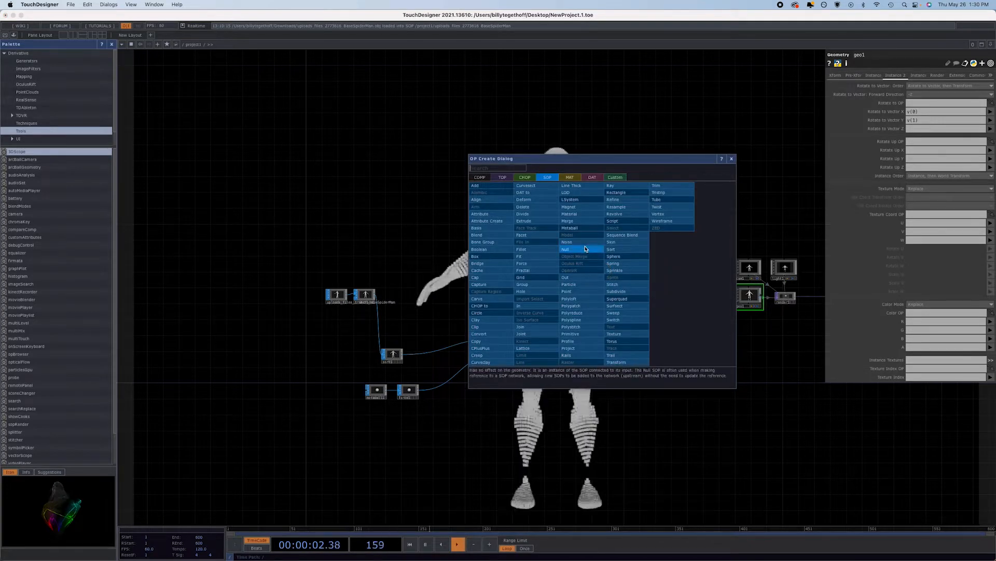
{"action": "left_click", "coordinate": [588, 251]}
{"action": "left_click", "coordinate": [614, 280]}
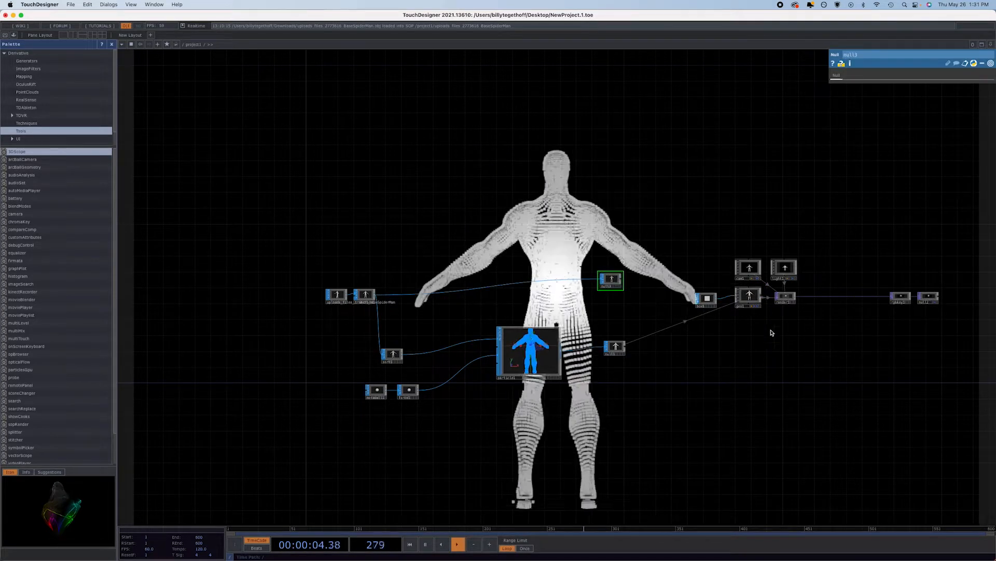
Set the Geometry COMP's Default Instance OP to the new null3 node
{"action": "left_click", "coordinate": [748, 295]}
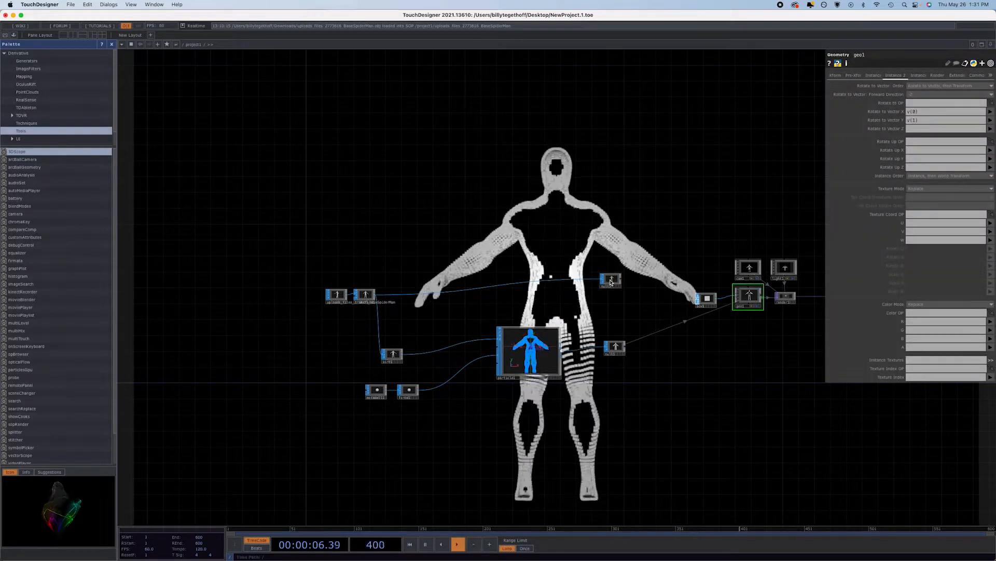
{"action": "left_click", "coordinate": [874, 76]}
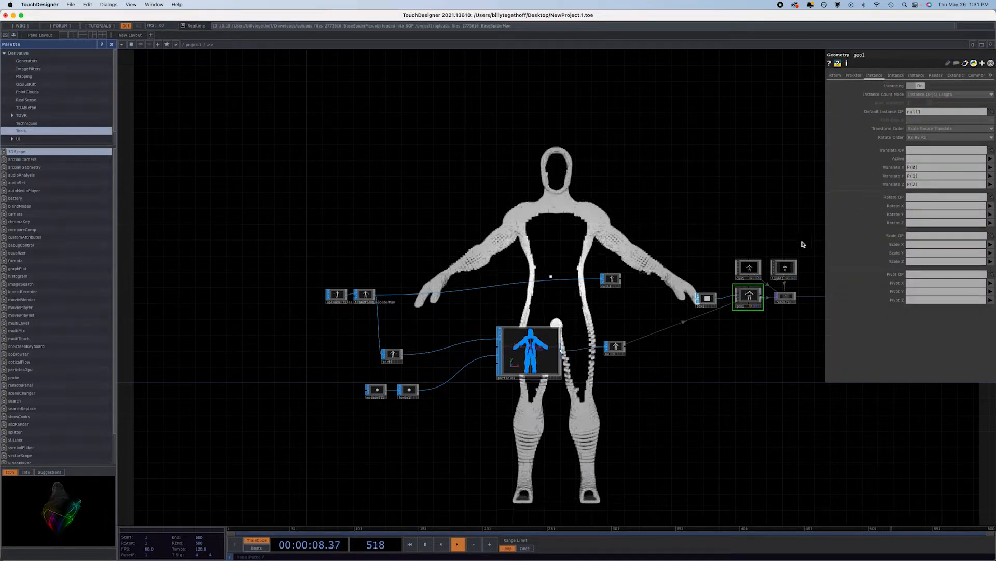
{"action": "left_click_drag", "start_coordinate": [613, 280], "coordinate": [934, 113]}
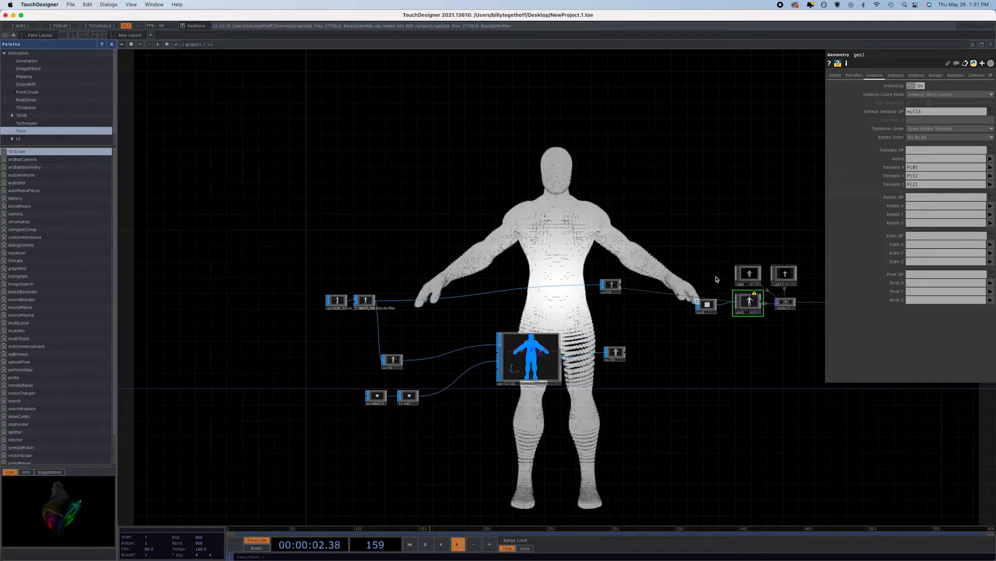
Check the Geometry COMP's warning details and clear its Rotate to Vector X and Y attributes
{"action": "middle_click", "coordinate": [757, 296]}
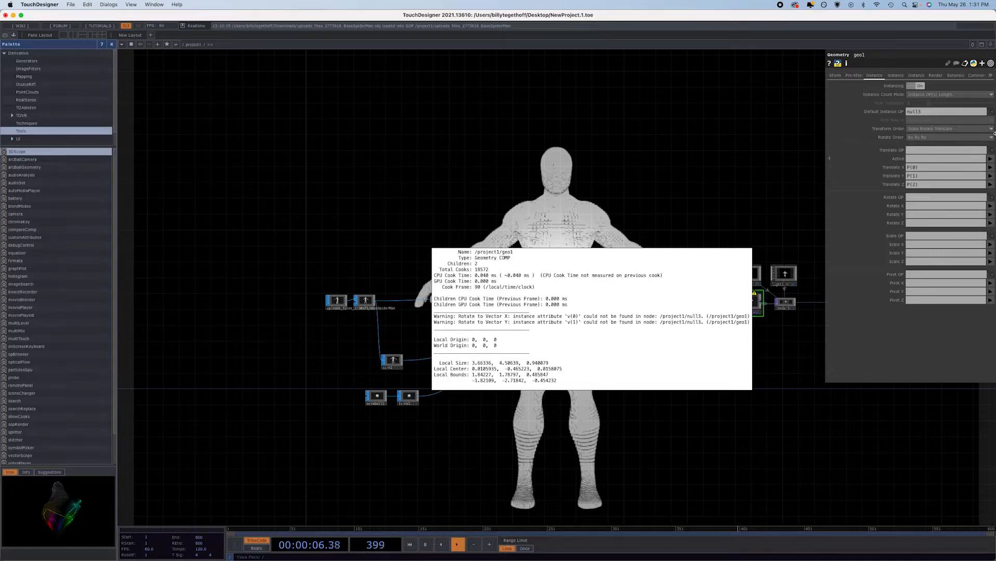
{"action": "left_click", "coordinate": [898, 76]}
{"action": "key", "text": "BackSpace"}
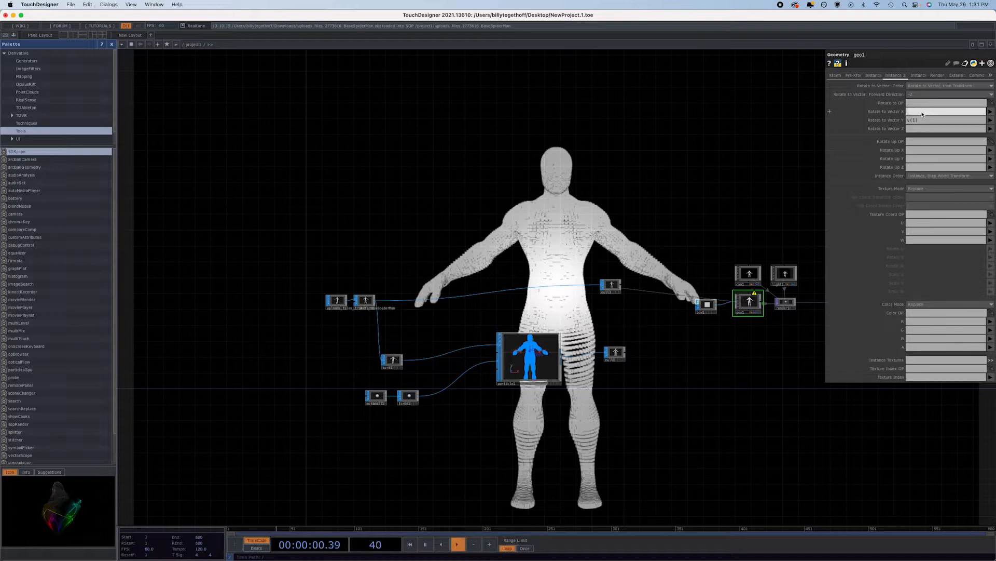
{"action": "left_click", "coordinate": [925, 120]}
{"action": "key", "text": "BackSpace"}
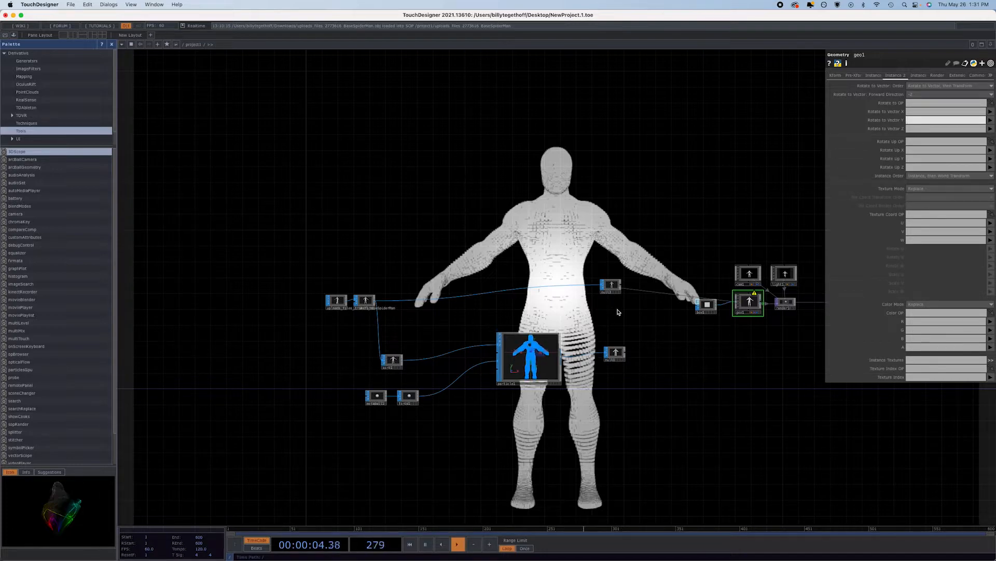
{"action": "left_click", "coordinate": [749, 306]}
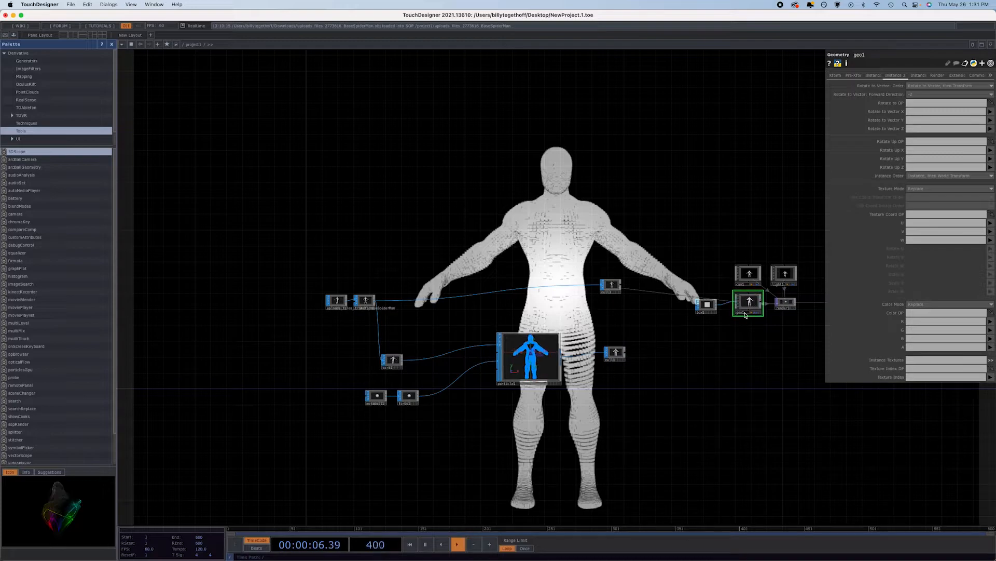
Move the Camera COMP closer to the figure by setting its Z translation to 4
{"action": "left_click", "coordinate": [750, 275]}
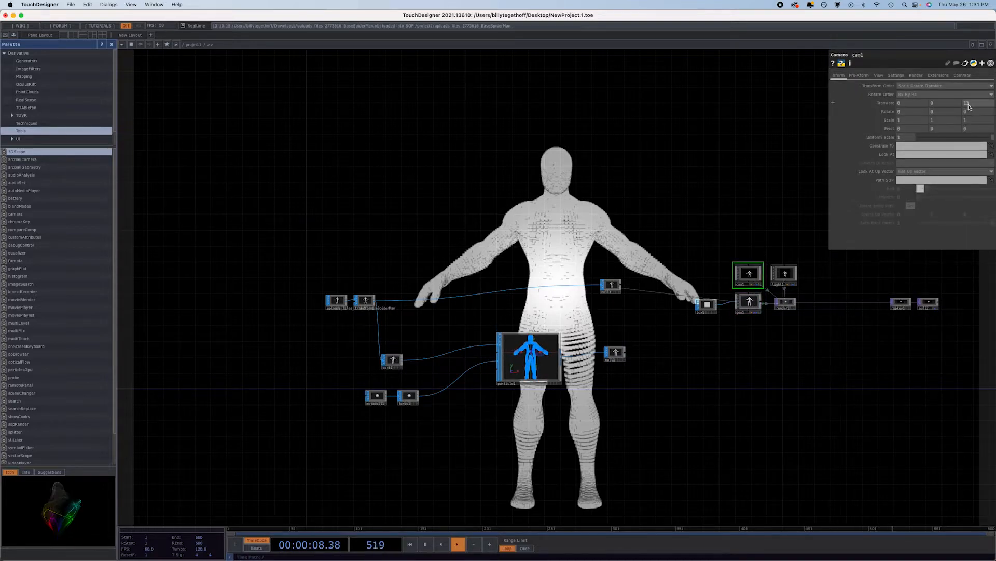
{"action": "middle_click_drag", "start_coordinate": [974, 106], "coordinate": [975, 106]}
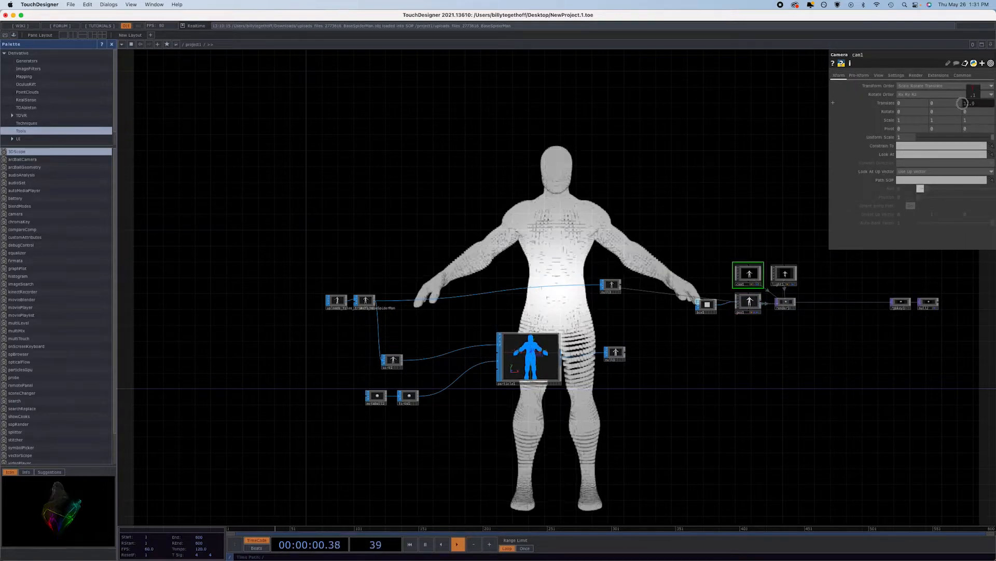
{"action": "left_click_drag", "start_coordinate": [975, 106], "coordinate": [786, 125]}
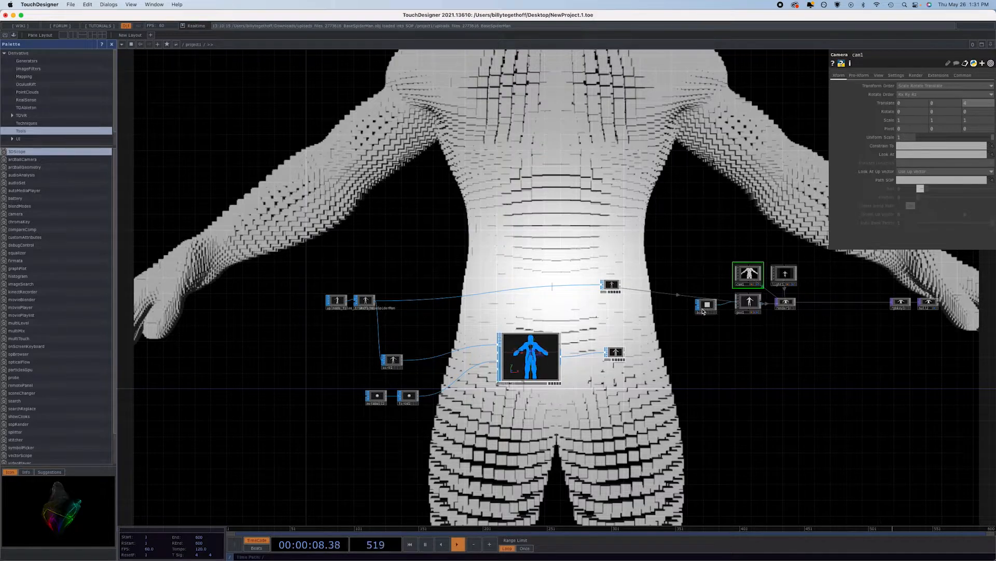
Shift the Box SOP away from the Geometry COMP and add a Rectangle SOP just below it
{"action": "left_click_drag", "start_coordinate": [703, 311], "coordinate": [675, 309]}
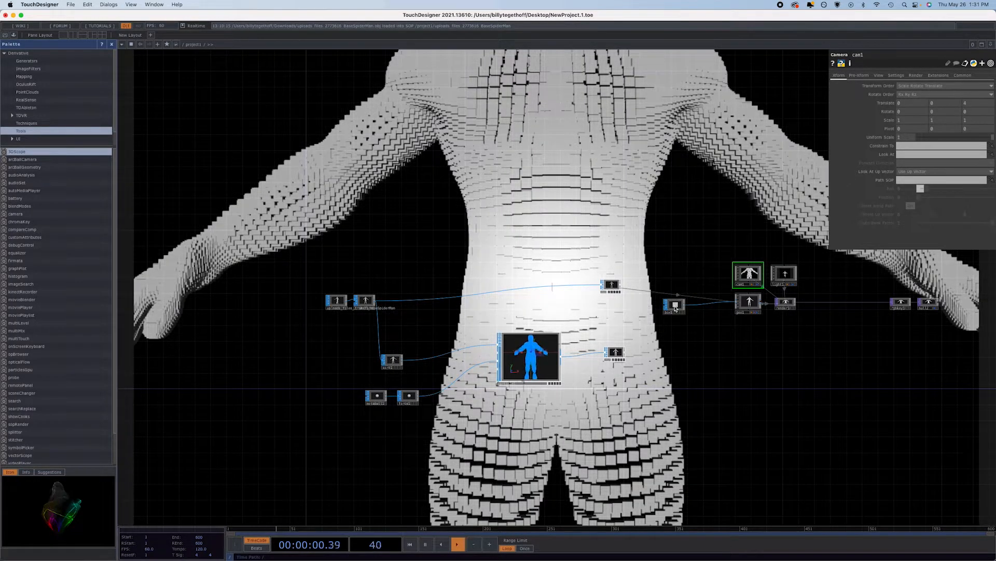
{"action": "key", "text": "Tab"}
{"action": "left_click", "coordinate": [693, 234]}
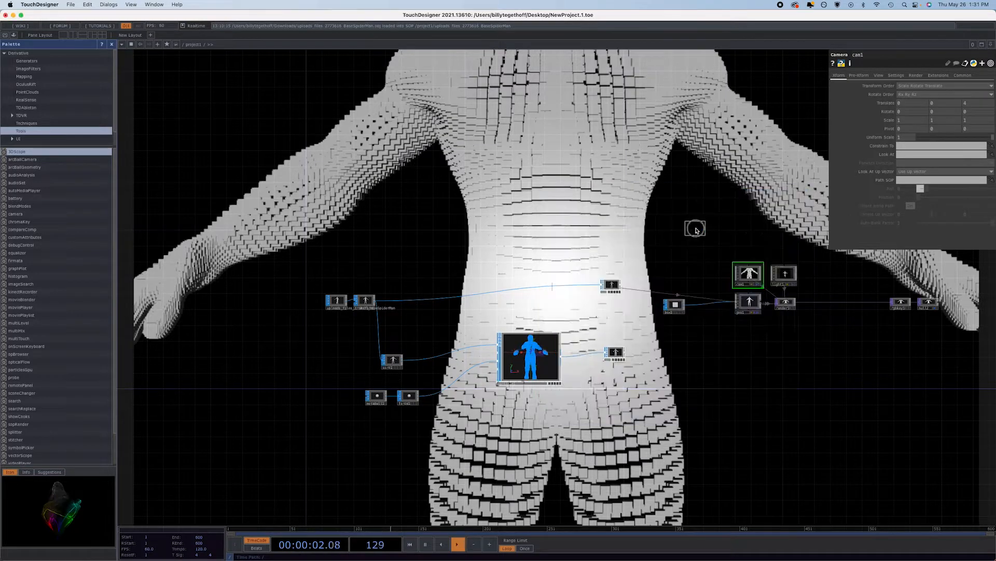
{"action": "left_click", "coordinate": [674, 327]}
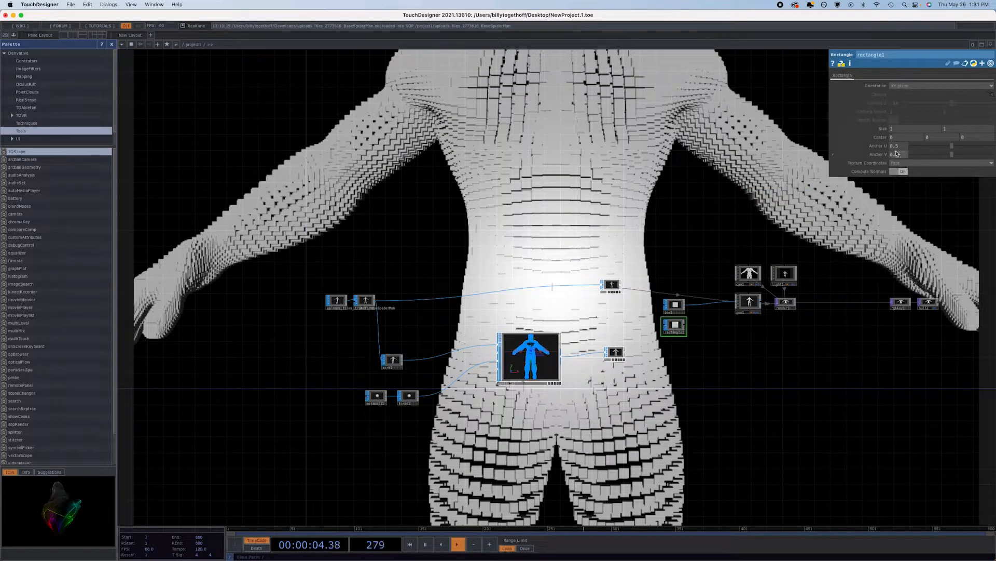
Set the Rectangle SOP's size to 0.02 by 0.02 and feed it into the Geometry COMP in place of the box
{"action": "middle_click_drag", "start_coordinate": [885, 131], "coordinate": [4, 222]}
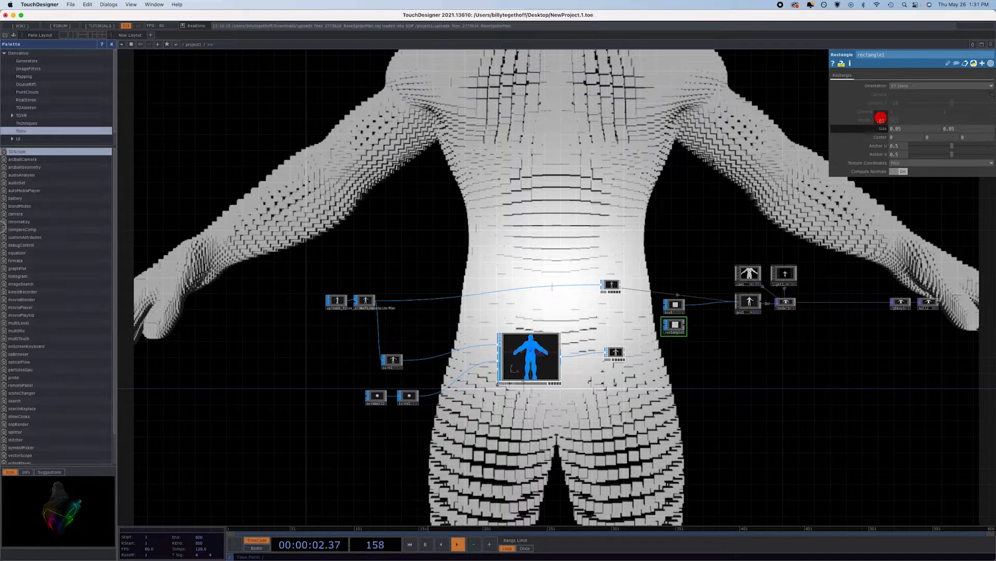
{"action": "middle_click_drag", "start_coordinate": [881, 118], "coordinate": [881, 118]}
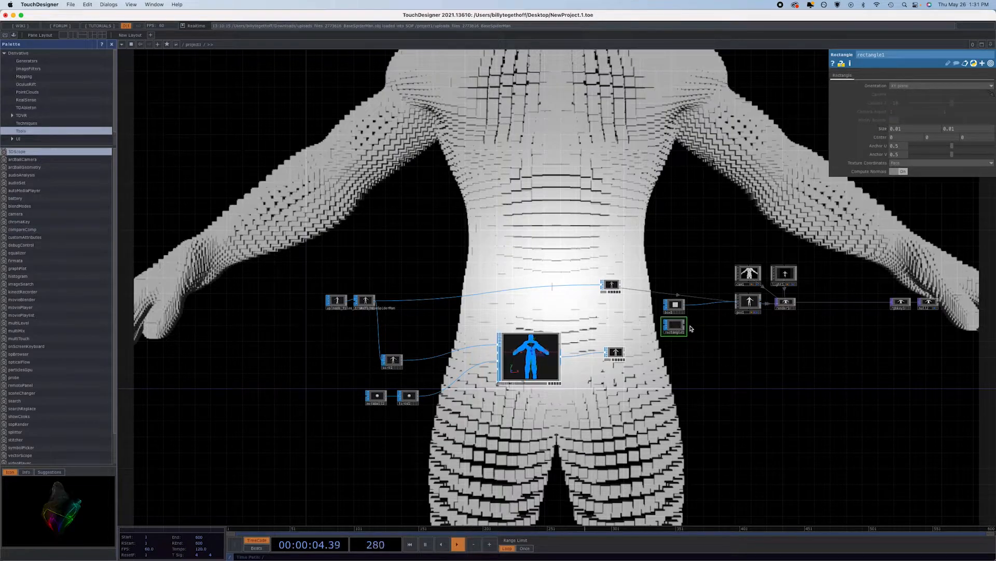
{"action": "left_click_drag", "start_coordinate": [697, 310], "coordinate": [697, 309]}
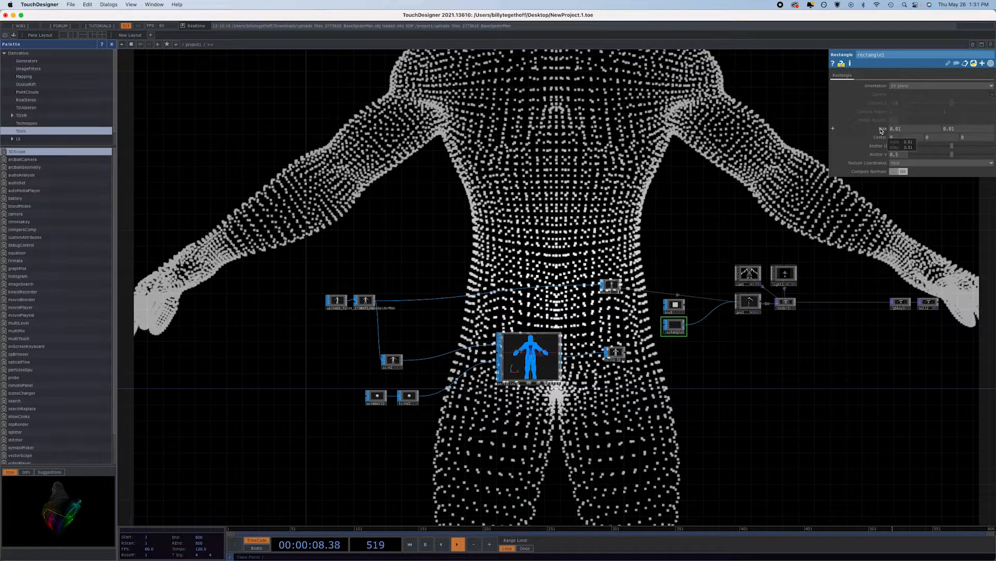
{"action": "mouse_move", "coordinate": [881, 130]}
{"action": "middle_mouse_down"}
{"action": "mouse_move", "coordinate": [905, 148]}
{"action": "mouse_move", "coordinate": [895, 164]}
{"action": "mouse_move", "coordinate": [934, 164]}
{"action": "mouse_move", "coordinate": [885, 172]}
{"action": "mouse_move", "coordinate": [882, 138]}
{"action": "mouse_move", "coordinate": [894, 137]}
{"action": "middle_mouse_up"}
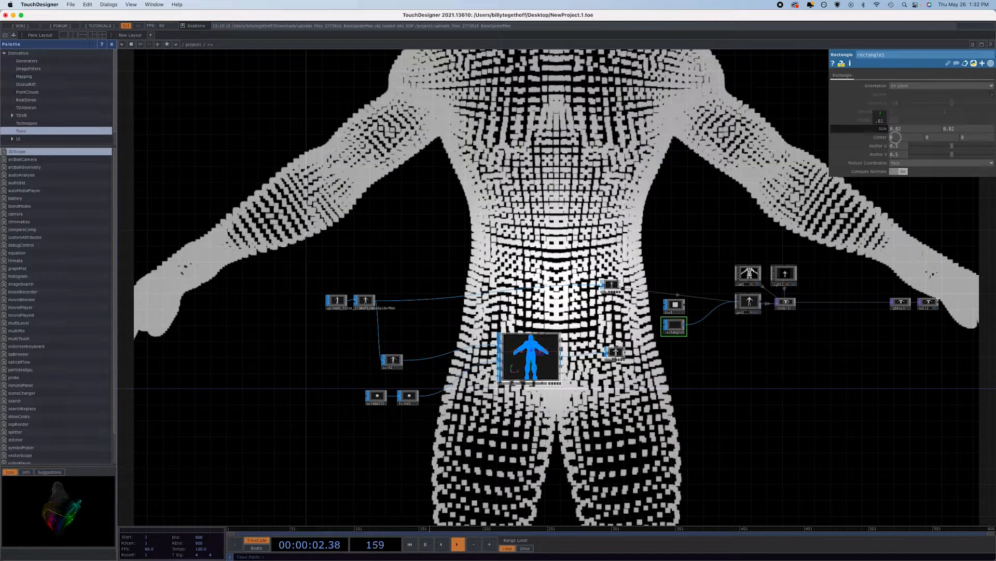
Insert an Attribute Create SOP between the Transform SOP and null3, and turn on its Compute Normals and Compute Tangents options
{"action": "left_click_drag", "start_coordinate": [639, 162], "coordinate": [615, 133]}
{"action": "left_click", "coordinate": [725, 272]}
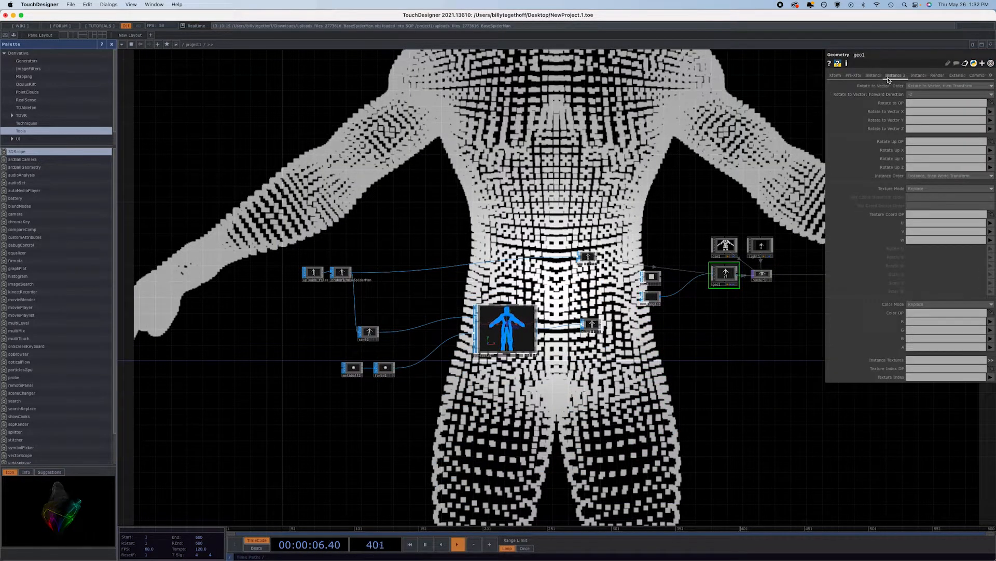
{"action": "left_click", "coordinate": [993, 113]}
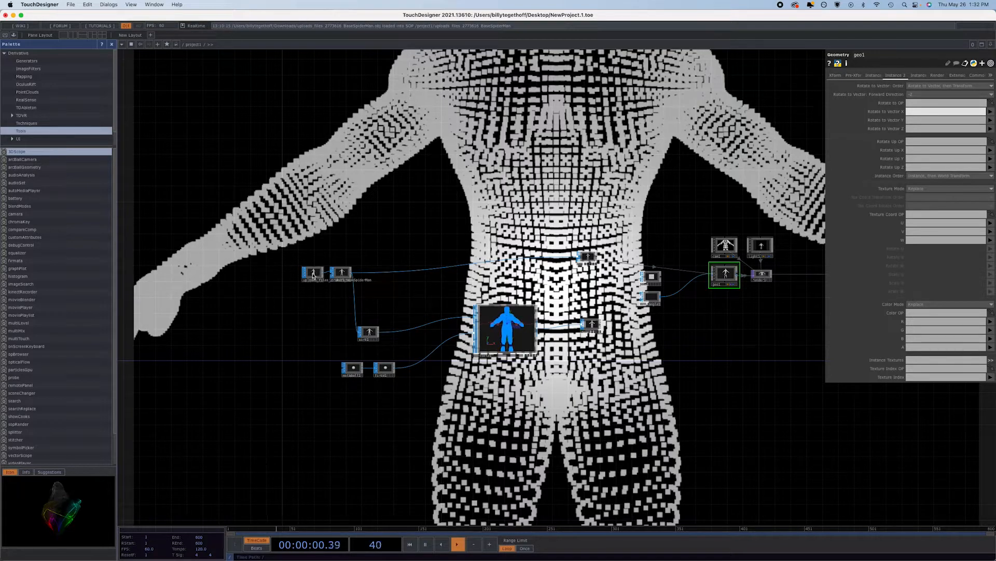
{"action": "left_click", "coordinate": [313, 274]}
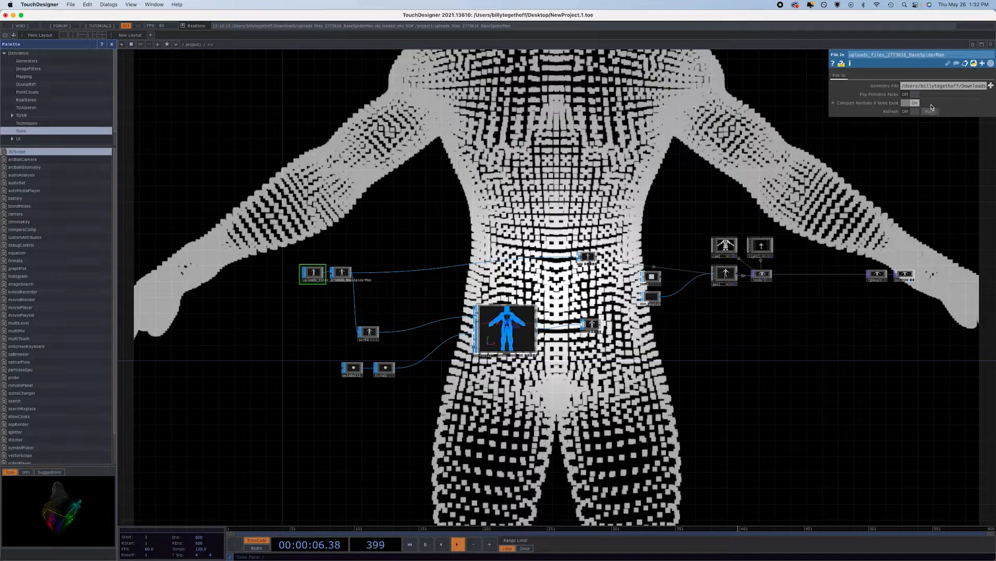
{"action": "left_click", "coordinate": [342, 273]}
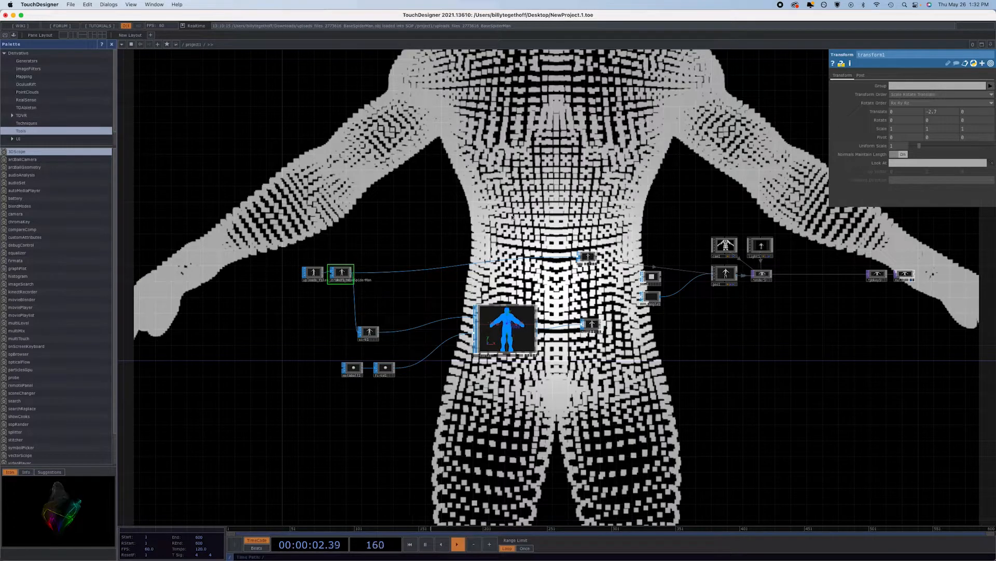
{"action": "left_click", "coordinate": [588, 257]}
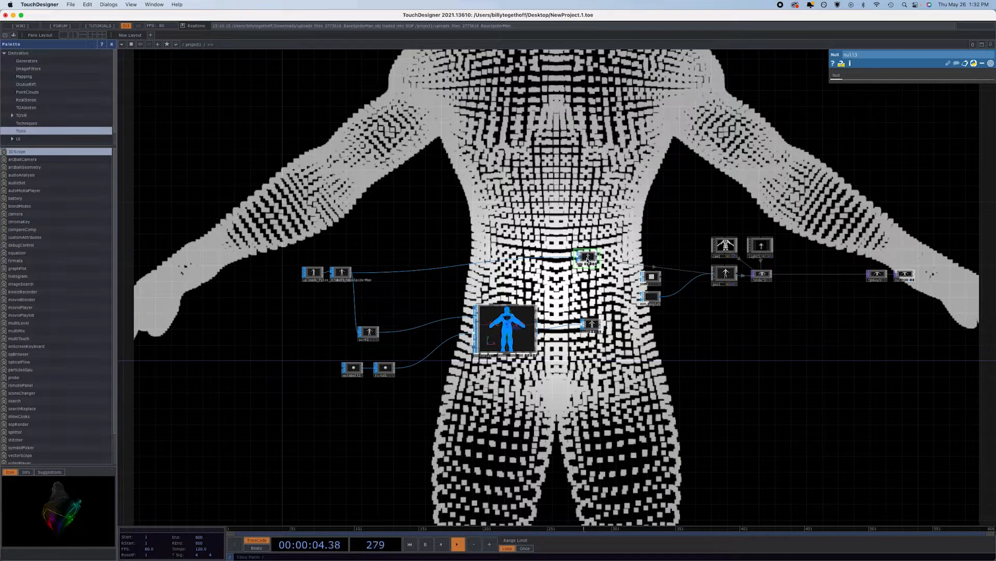
{"action": "right_click", "coordinate": [400, 270]}
{"action": "left_click", "coordinate": [411, 269]}
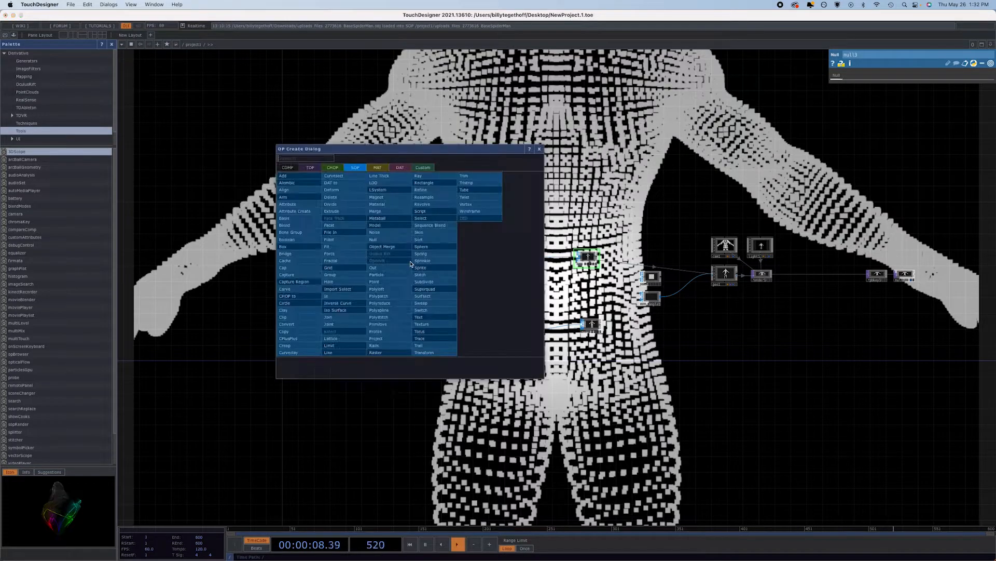
{"action": "left_click", "coordinate": [305, 213]}
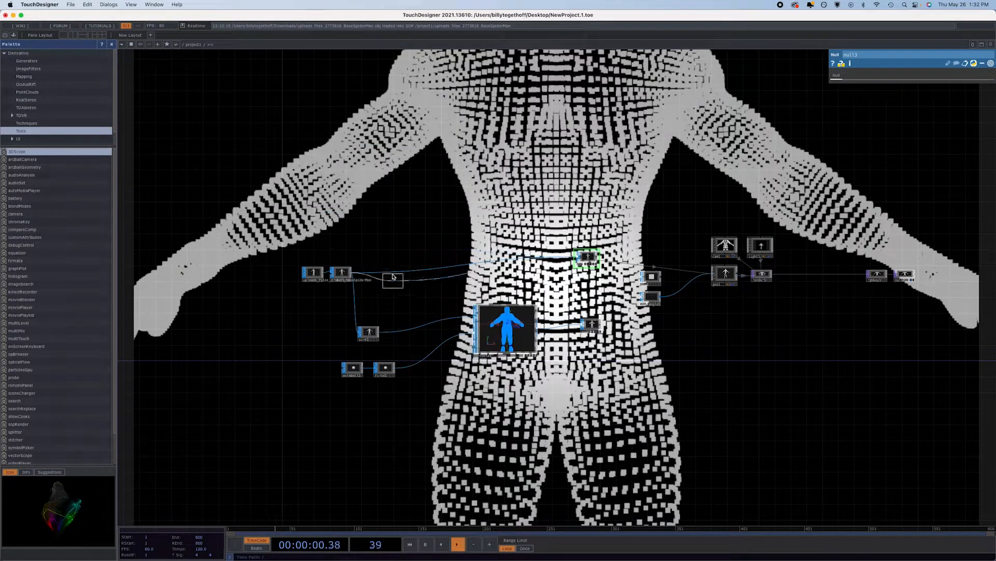
{"action": "left_click", "coordinate": [384, 272]}
{"action": "left_click", "coordinate": [903, 86]}
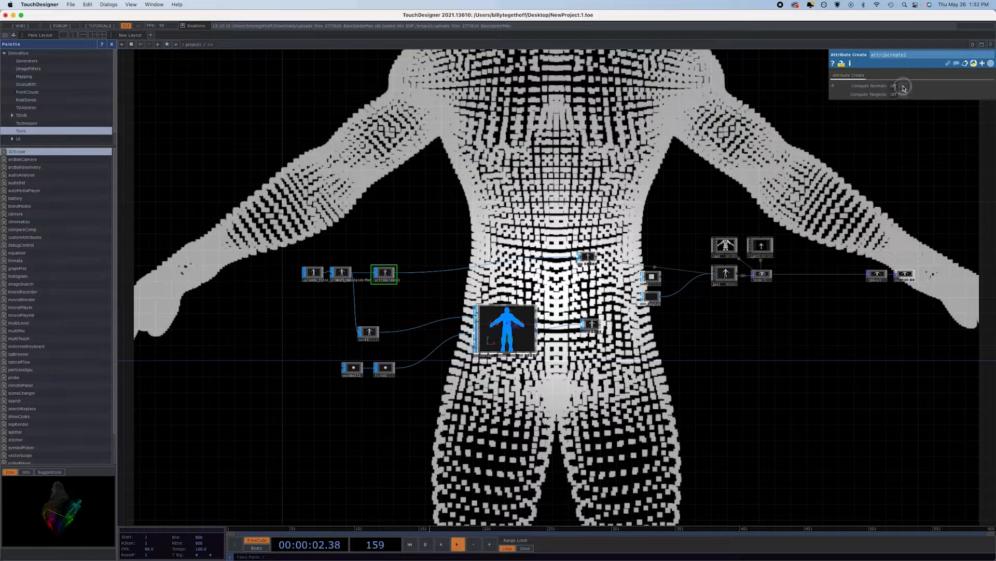
{"action": "left_click", "coordinate": [903, 94]}
Assign N(0), N(1) and N(2) to the Geometry COMP's Rotate to Vector X, Y and Z attributes
{"action": "left_click", "coordinate": [726, 274]}
{"action": "left_click", "coordinate": [991, 112]}
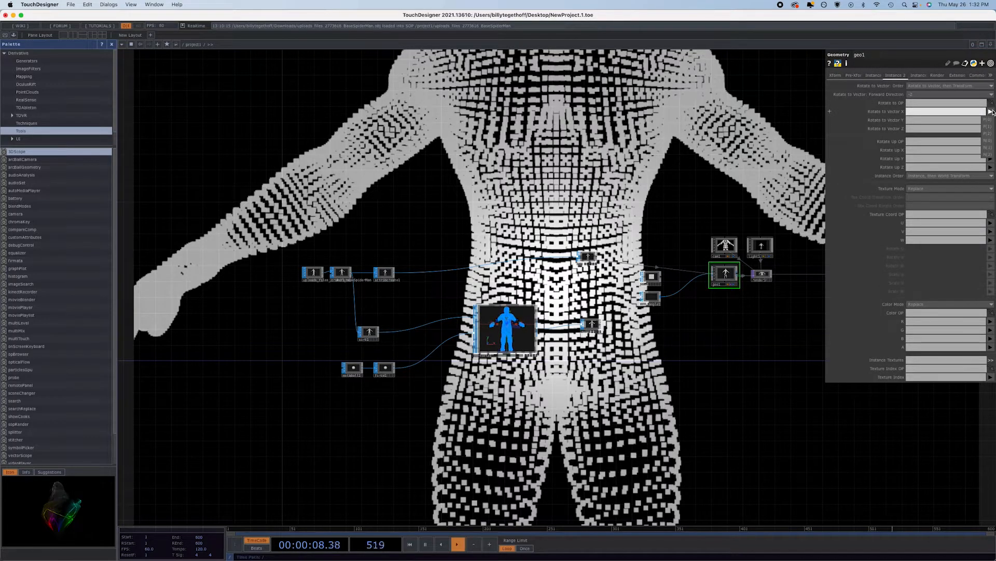
{"action": "left_click", "coordinate": [990, 144]}
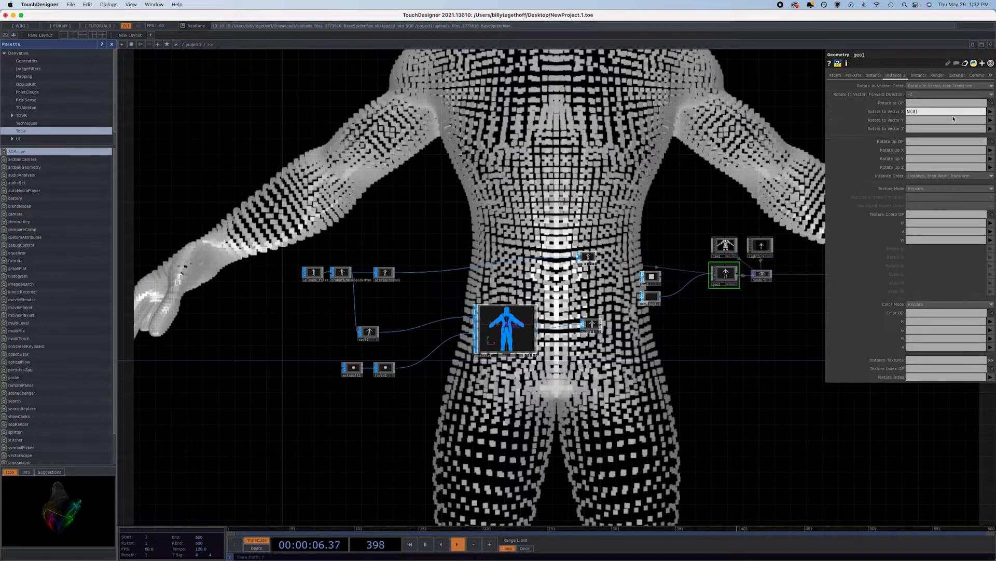
{"action": "left_click", "coordinate": [991, 120]}
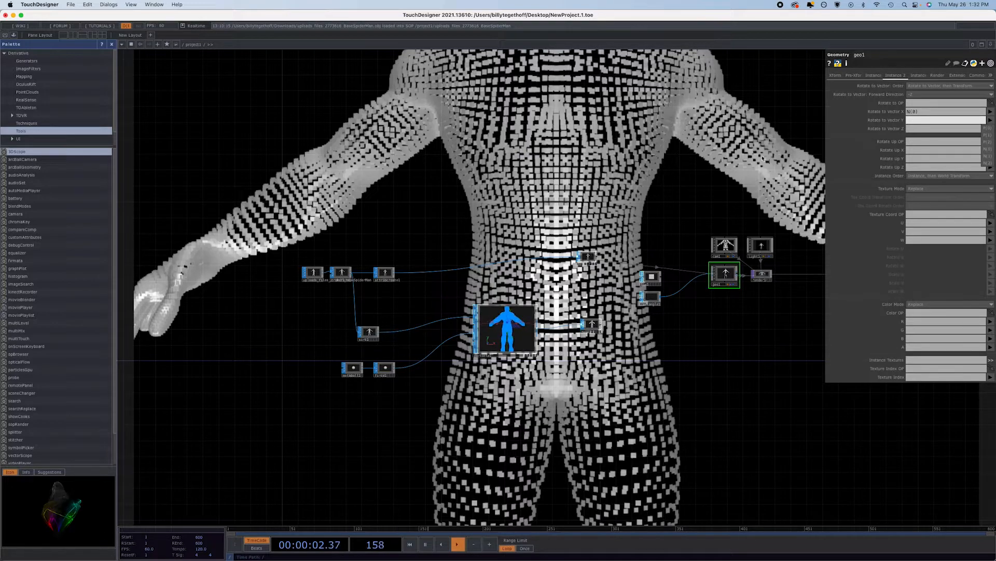
{"action": "left_click", "coordinate": [992, 157]}
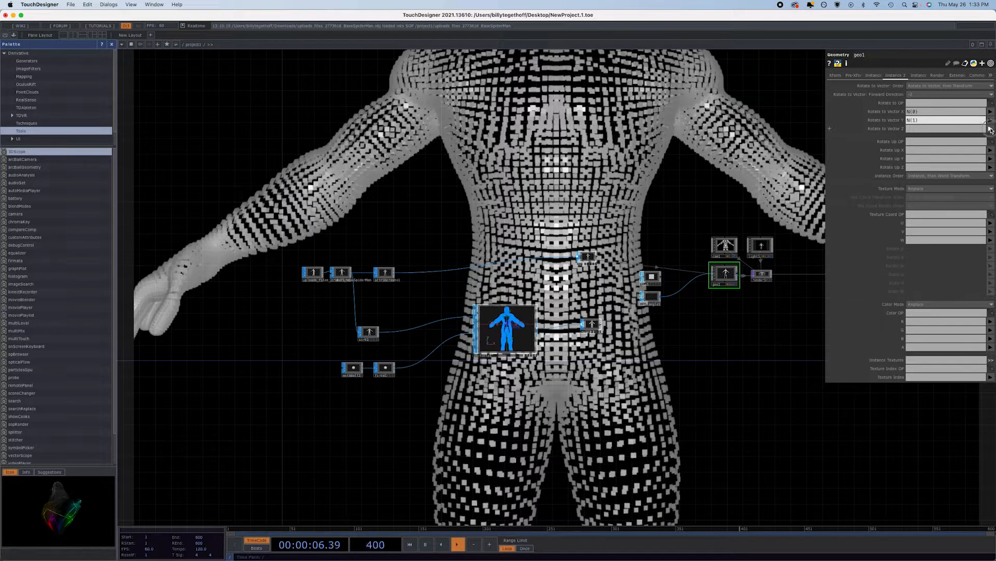
{"action": "left_click", "coordinate": [990, 128]}
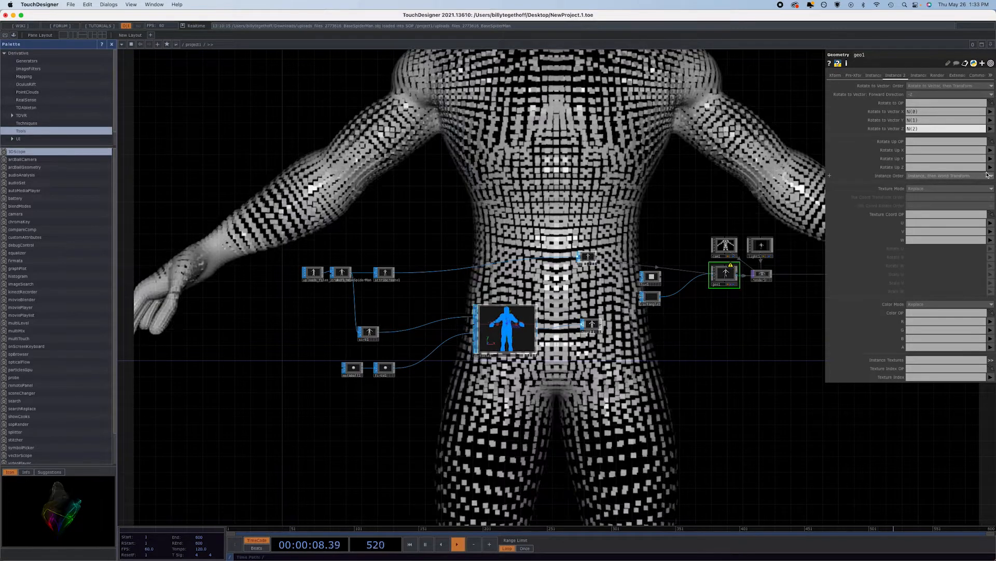
{"action": "left_click", "coordinate": [988, 172]}
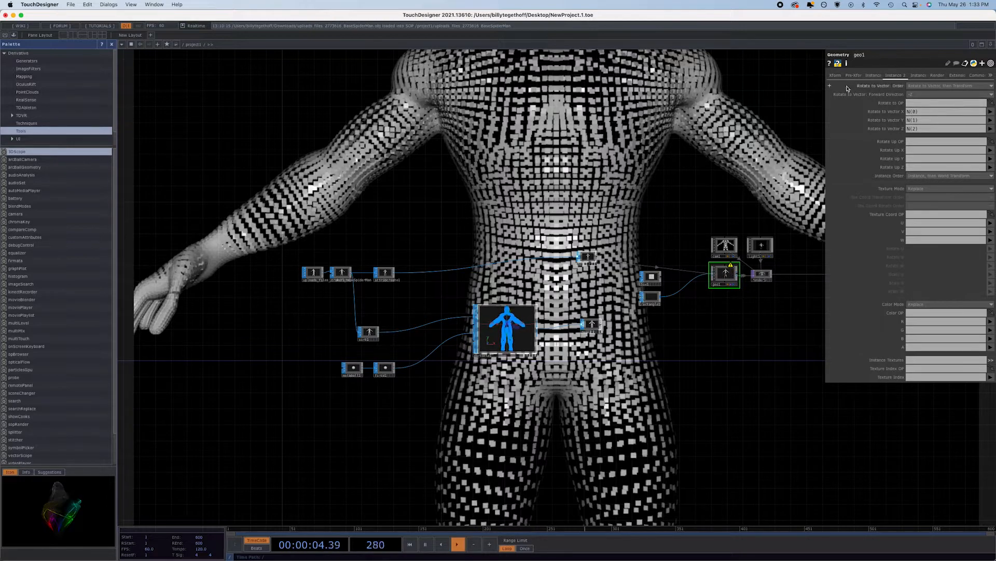
Move the Camera COMP back by setting its Z translation to 9
{"action": "left_click", "coordinate": [725, 247]}
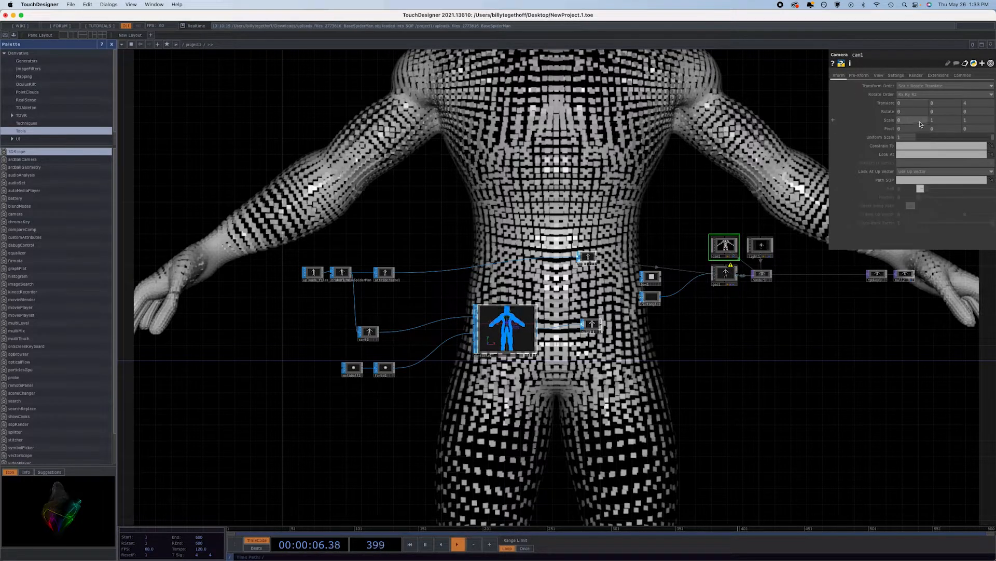
{"action": "left_click_drag", "start_coordinate": [968, 104], "coordinate": [993, 104]}
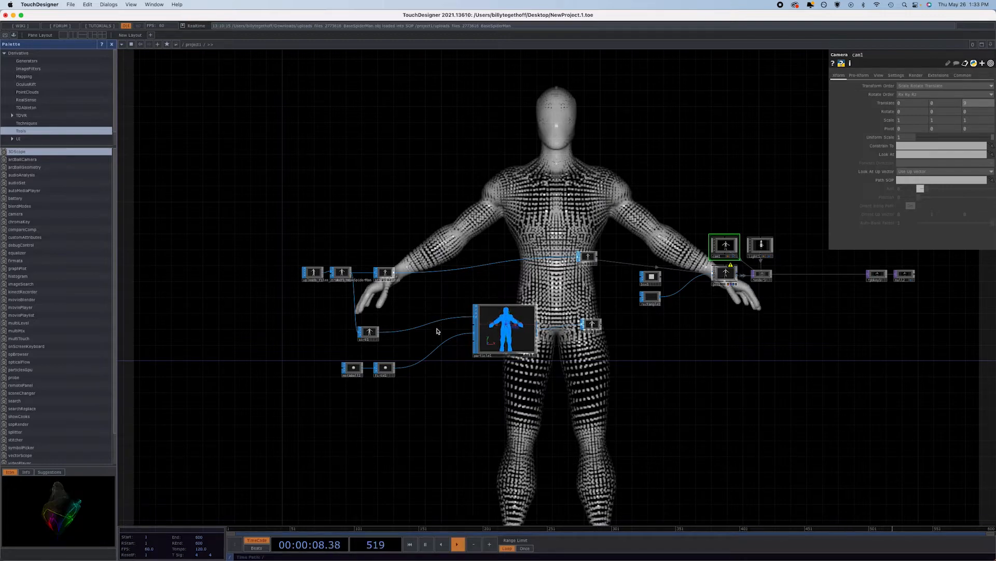
Relocate the Attribute Create SOP beside the Particle SOP and wire it between the Particle SOP and both null nodes
{"action": "left_click_drag", "start_coordinate": [503, 332], "coordinate": [484, 332]}
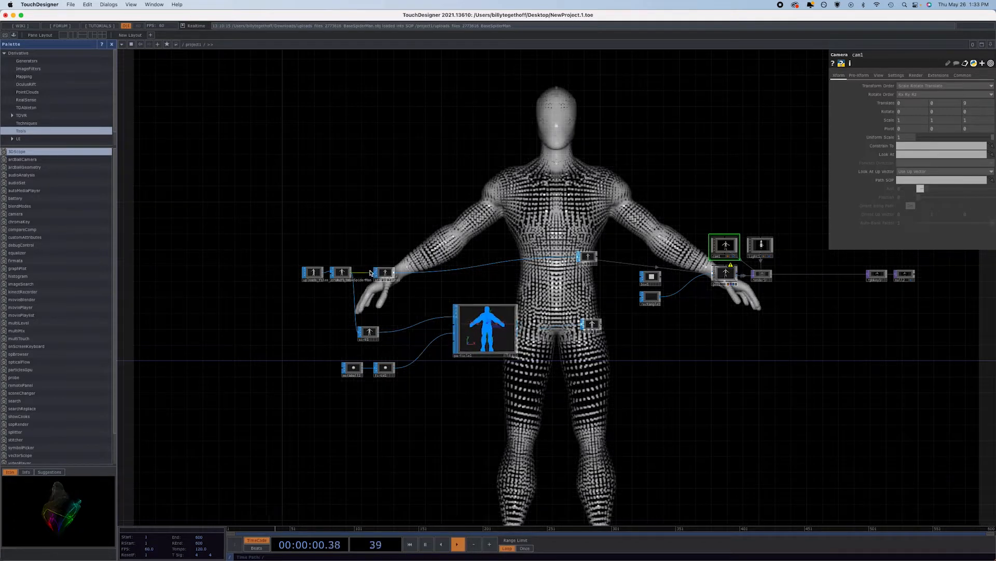
{"action": "left_click_drag", "start_coordinate": [389, 272], "coordinate": [561, 271]}
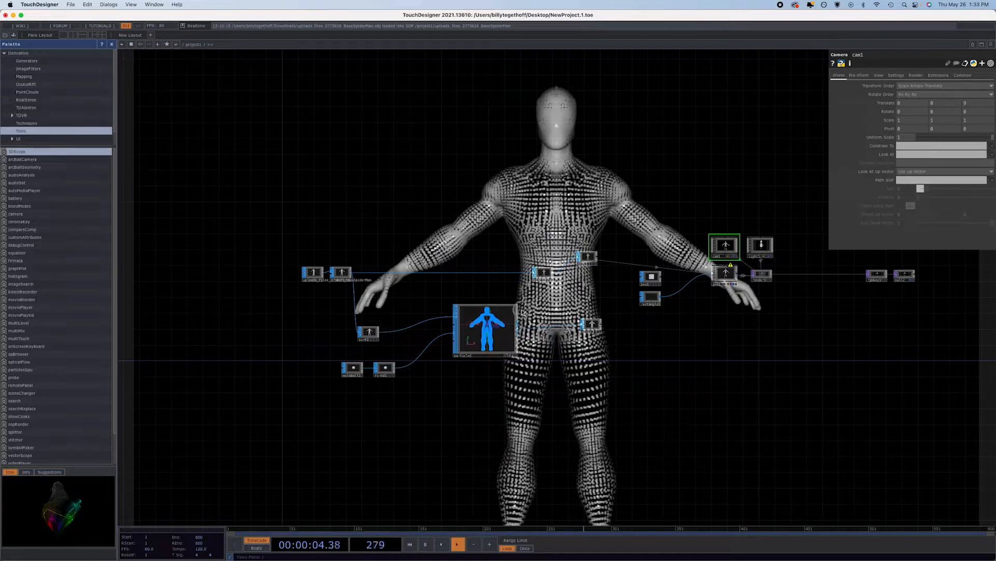
{"action": "left_click_drag", "start_coordinate": [546, 274], "coordinate": [555, 301]}
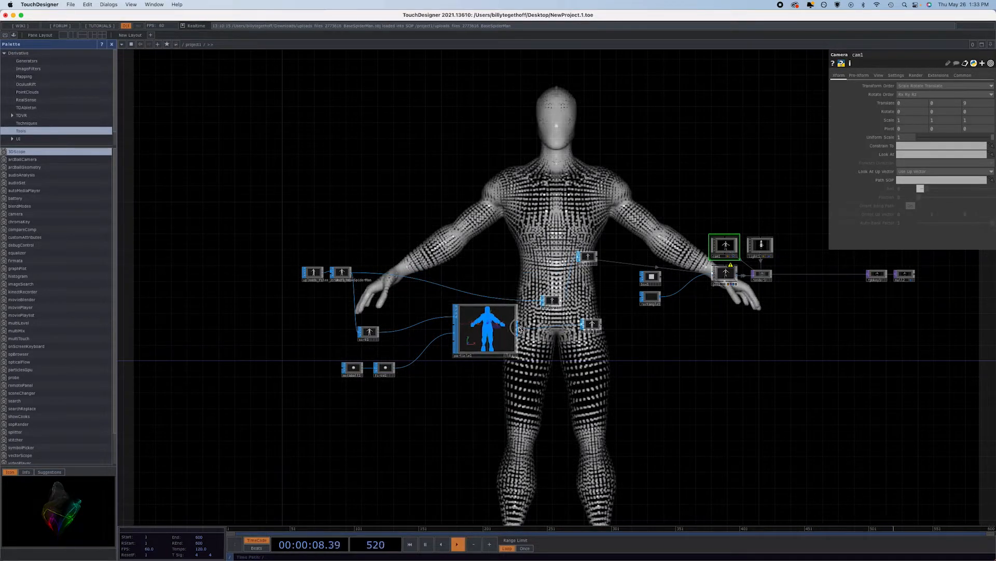
{"action": "left_click_drag", "start_coordinate": [520, 329], "coordinate": [574, 326]}
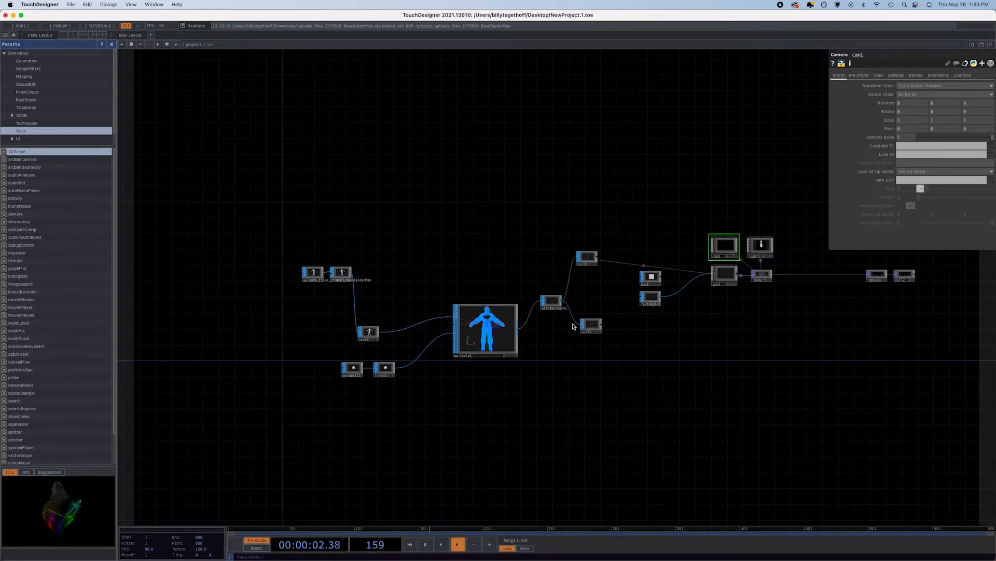
Set the Geometry COMP's Default Instance OP to null1 and feed it the Box SOP instead of the rectangle
{"action": "left_click", "coordinate": [724, 274]}
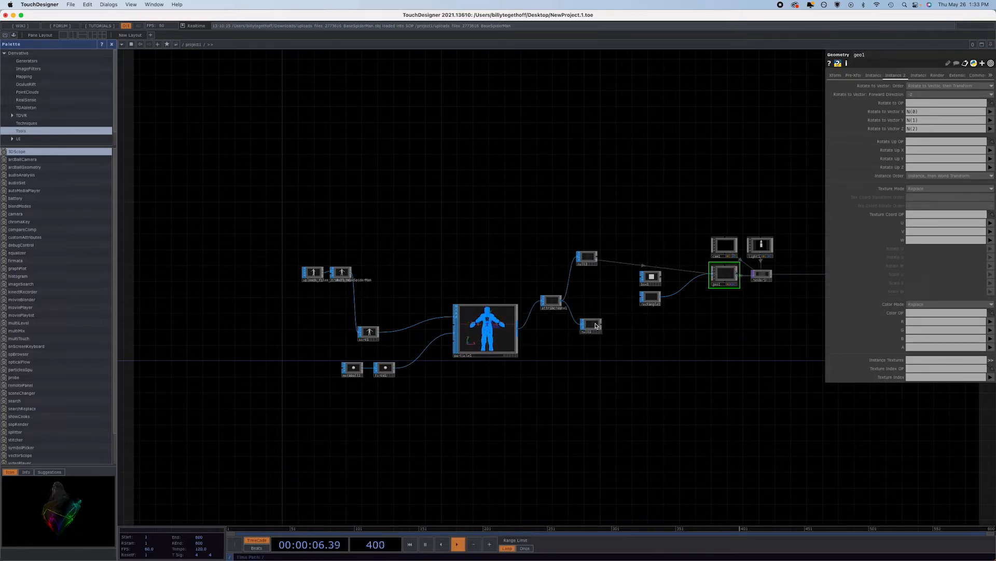
{"action": "left_click", "coordinate": [875, 75]}
{"action": "left_click_drag", "start_coordinate": [595, 323], "coordinate": [928, 111]}
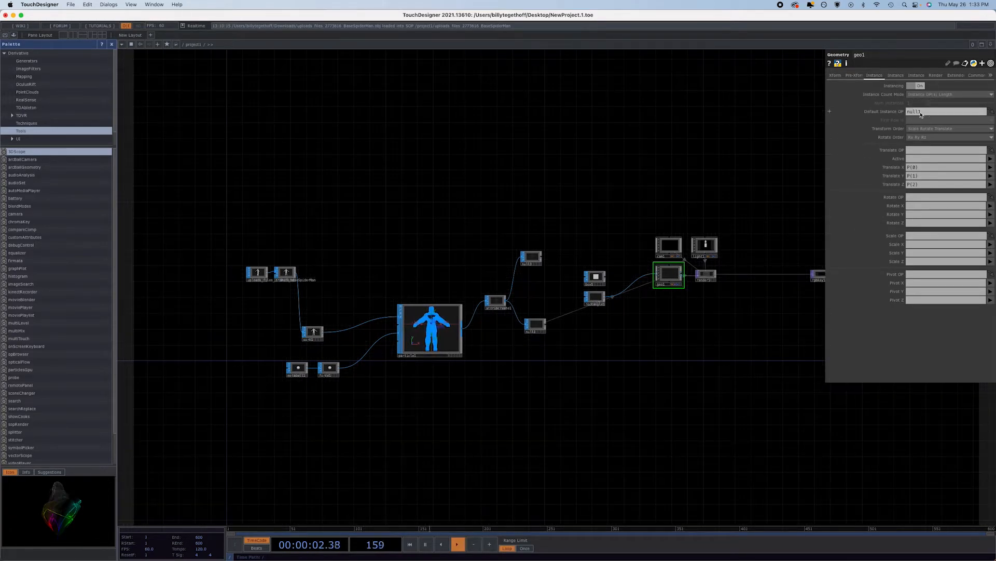
{"action": "key", "text": "Return"}
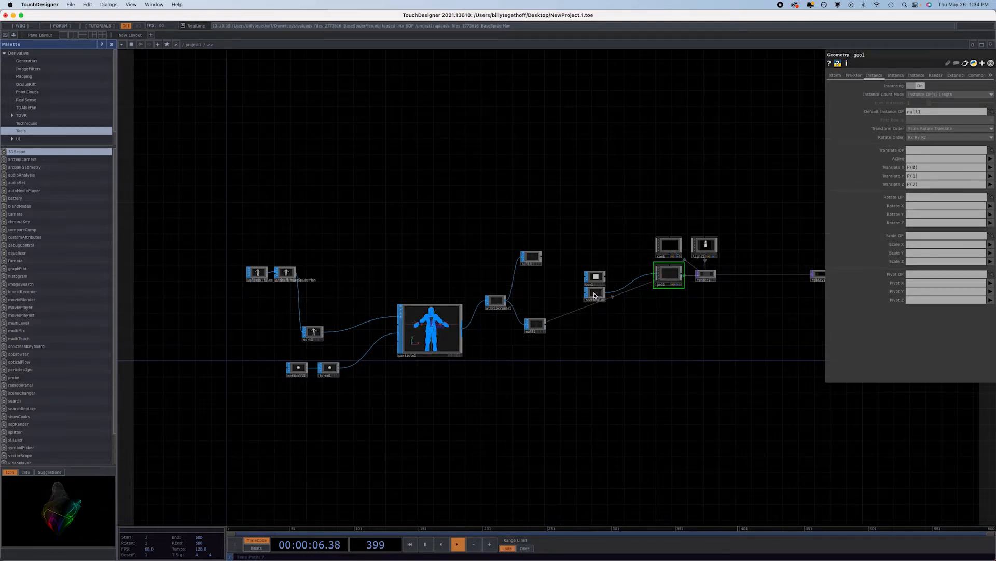
{"action": "left_click_drag", "start_coordinate": [605, 277], "coordinate": [677, 275]}
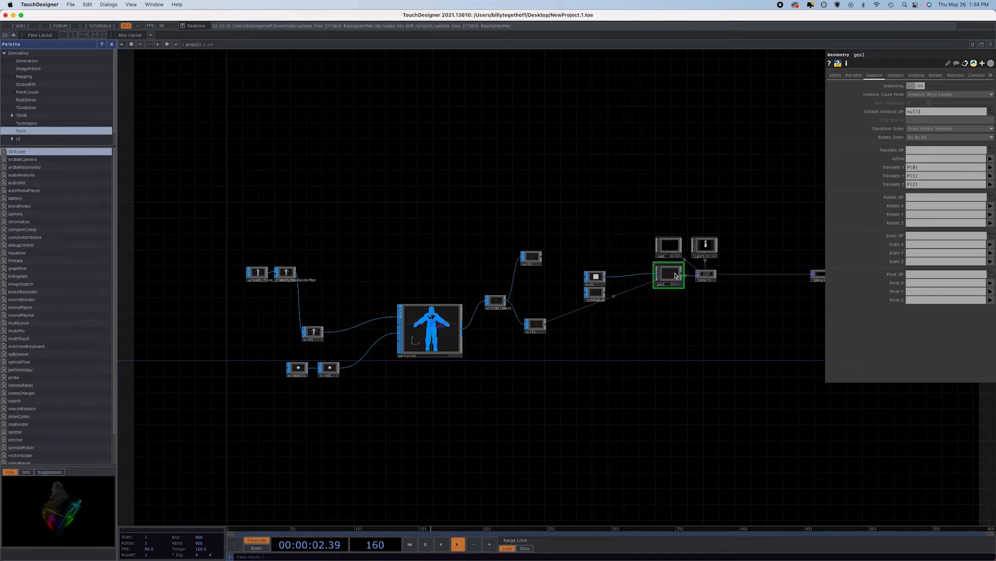
Clear the Geometry COMP's Rotate to Vector X, Y and Z attributes
{"action": "left_click", "coordinate": [897, 76]}
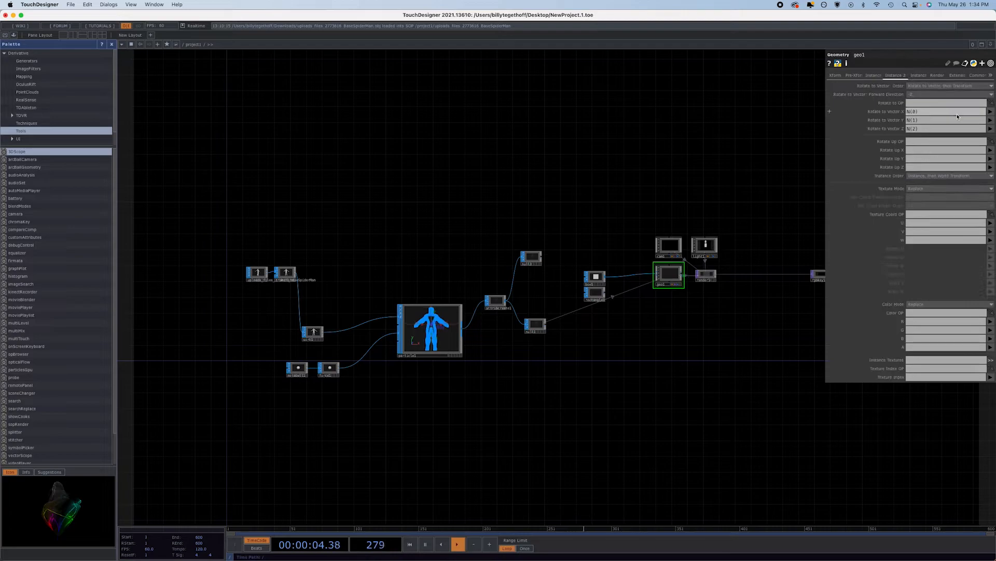
{"action": "left_click", "coordinate": [990, 112]}
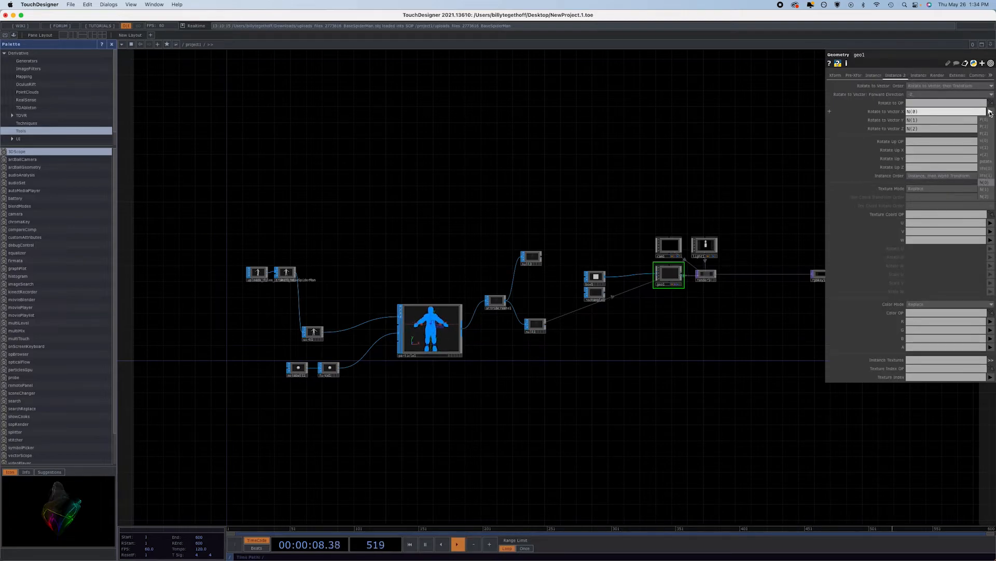
{"action": "left_click", "coordinate": [984, 183]}
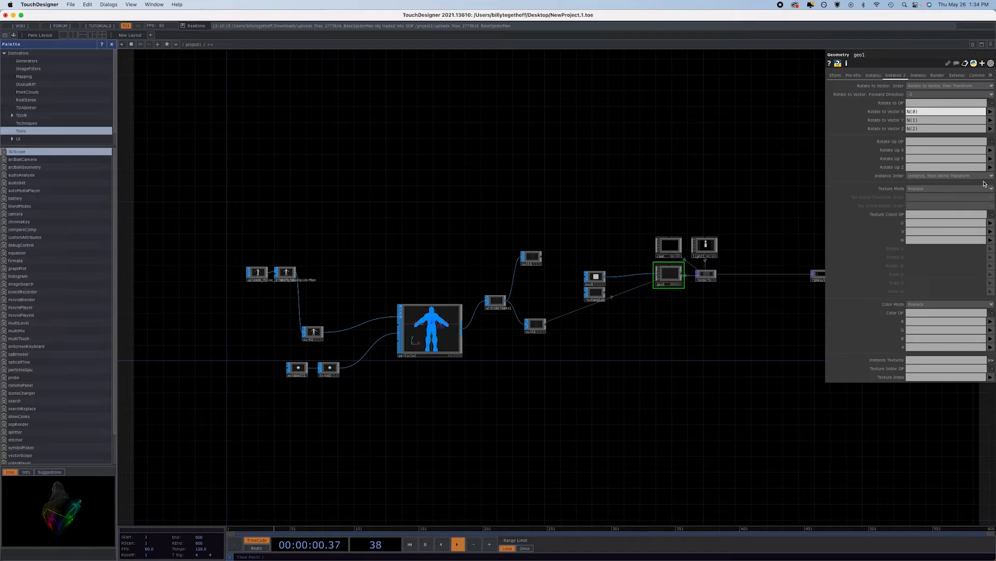
{"action": "left_click", "coordinate": [958, 130]}
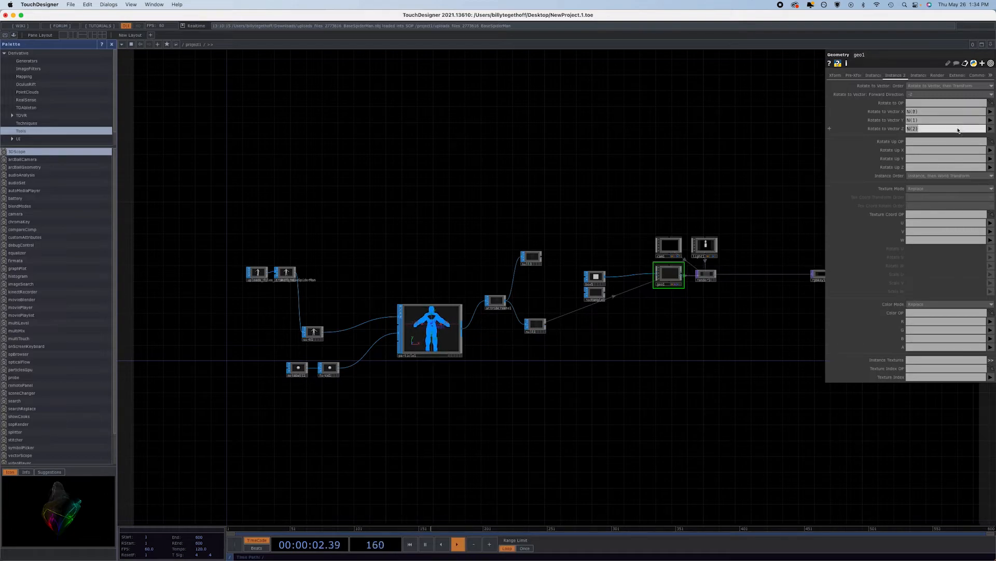
{"action": "key", "text": "BackSpace"}
{"action": "left_click", "coordinate": [956, 121]}
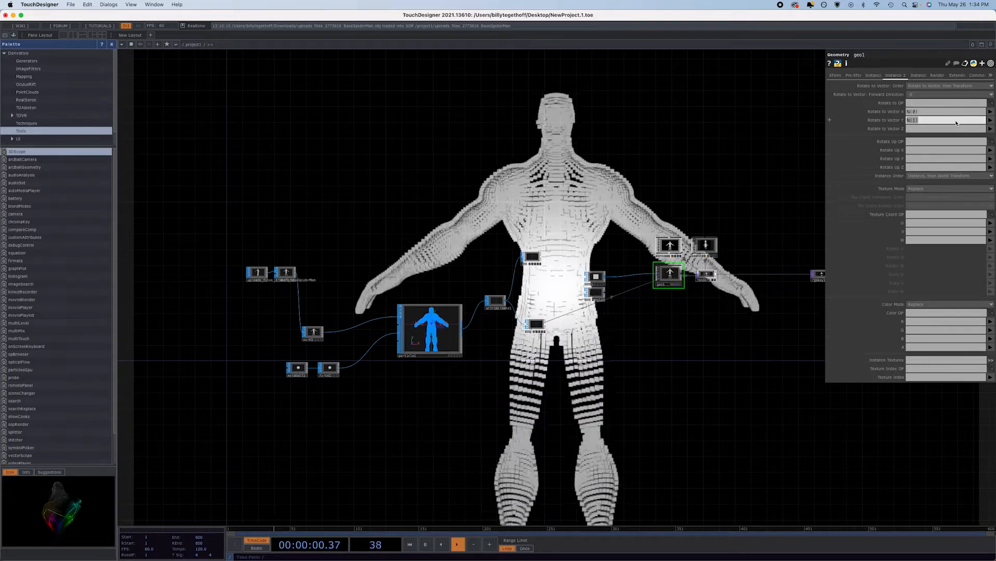
{"action": "key", "text": "BackSpace"}
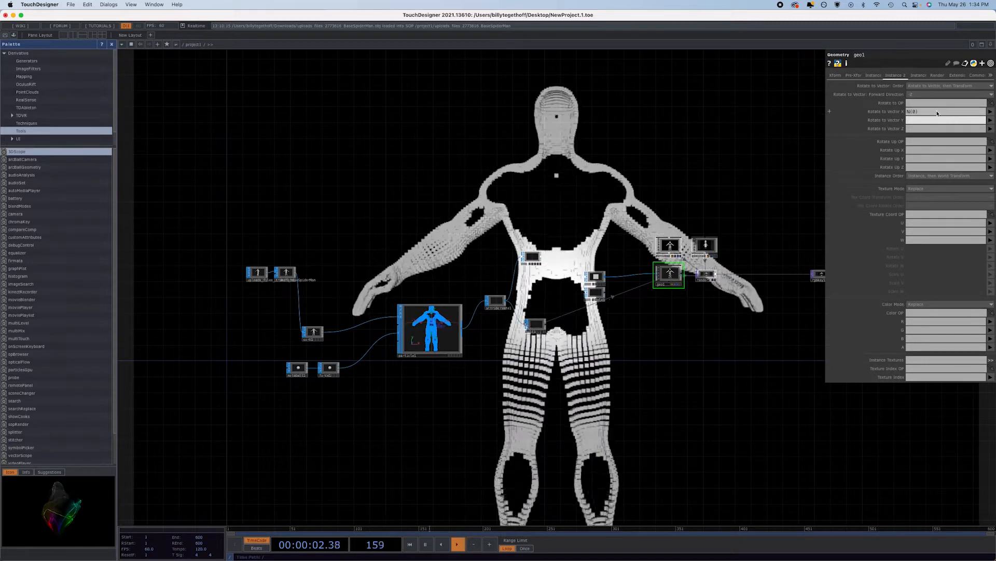
{"action": "left_click", "coordinate": [938, 112]}
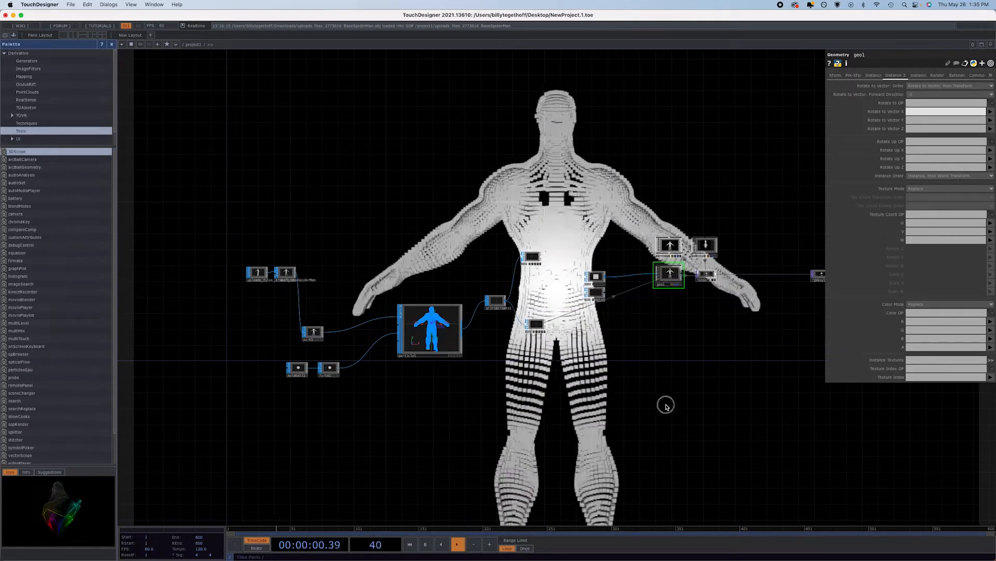
Set the Particle SOP's wind force to 1 in X and .7 in Y
{"action": "left_click_drag", "start_coordinate": [665, 405], "coordinate": [541, 324]}
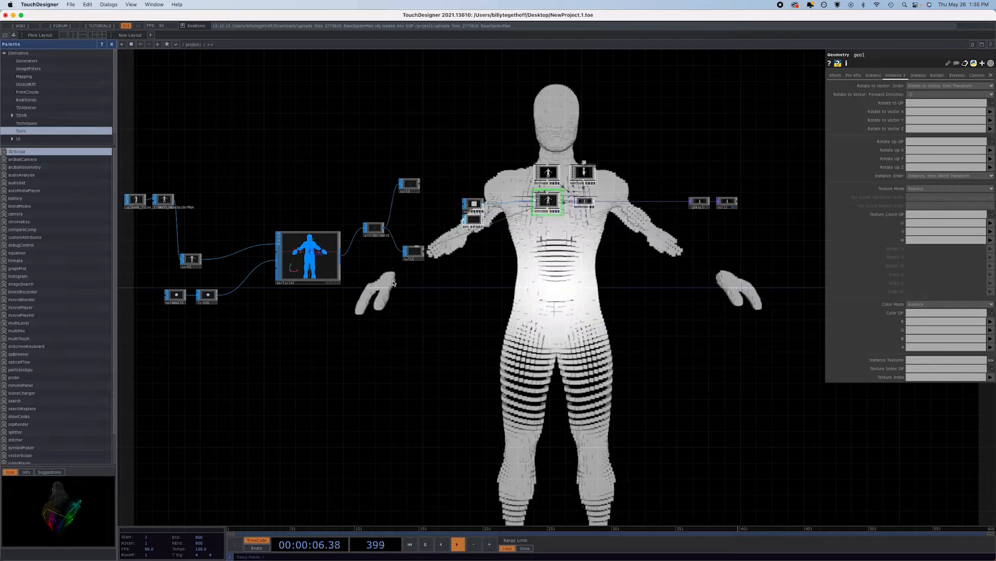
{"action": "left_click", "coordinate": [295, 256]}
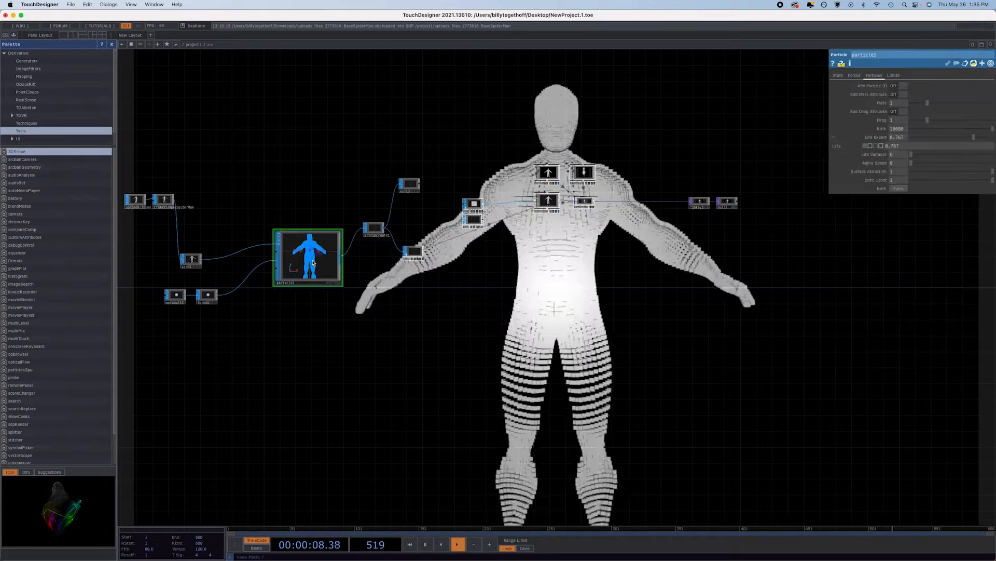
{"action": "left_click", "coordinate": [855, 76]}
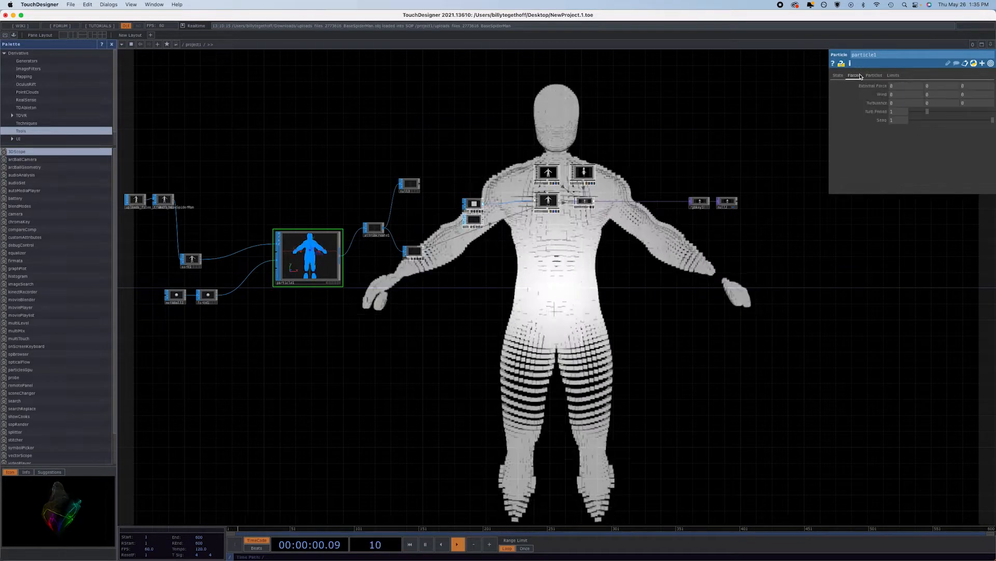
{"action": "left_click", "coordinate": [899, 95]}
{"action": "type", "text": "1"}
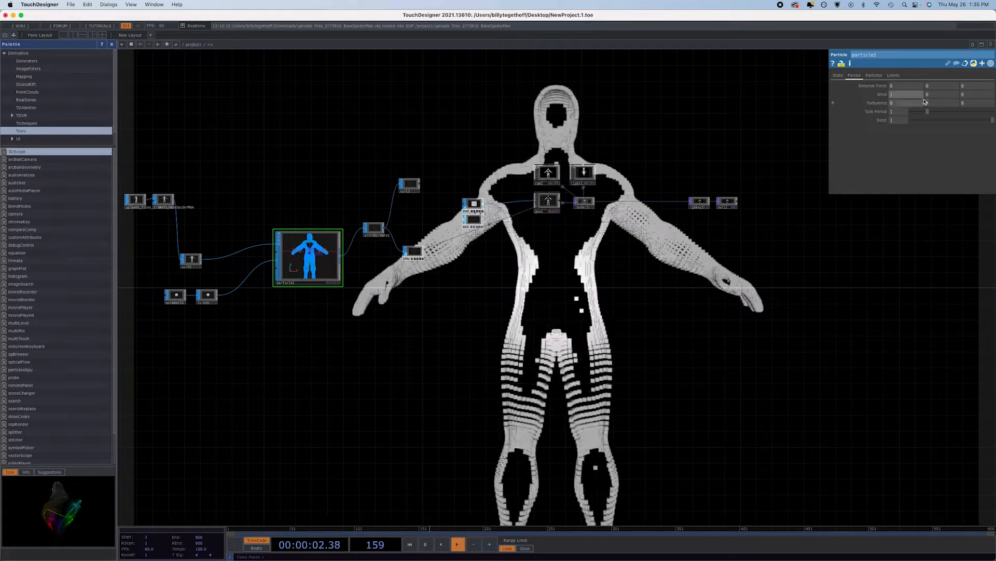
{"action": "key", "text": "Return"}
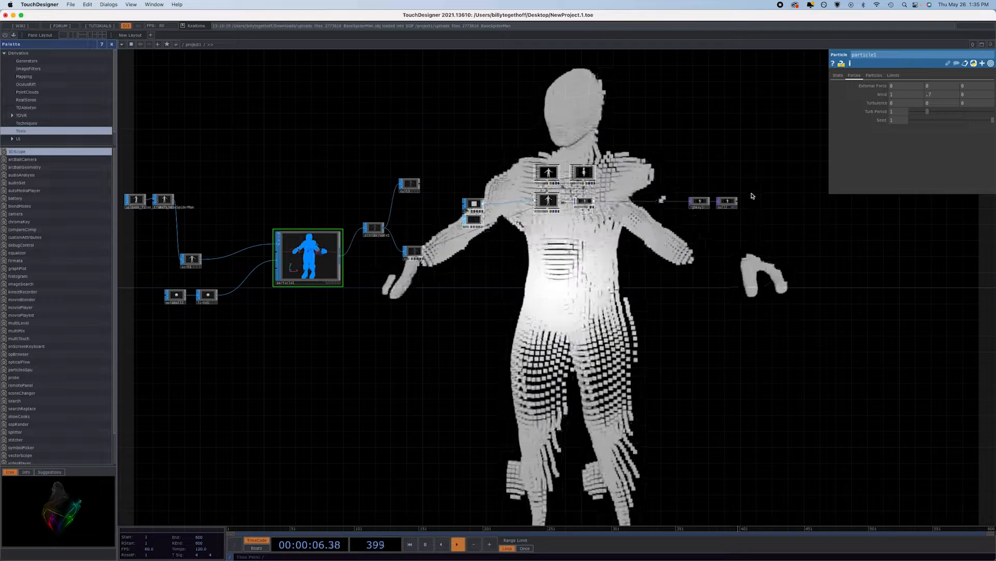
Turn on Remove Unused Points for the Particle SOP and set its birth rate to 1000
{"action": "left_click", "coordinate": [838, 75]}
{"action": "left_click", "coordinate": [903, 171]}
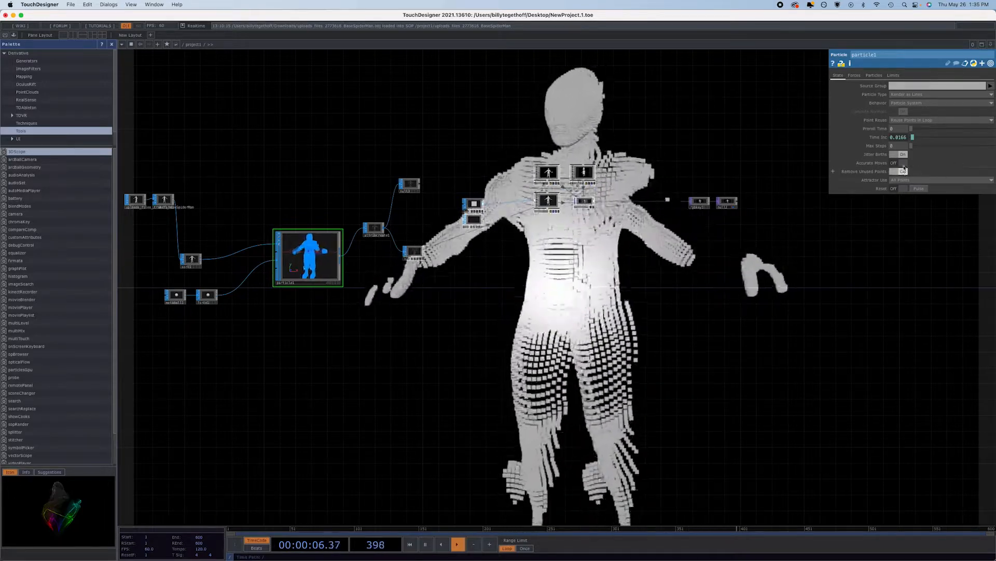
{"action": "left_click", "coordinate": [854, 76]}
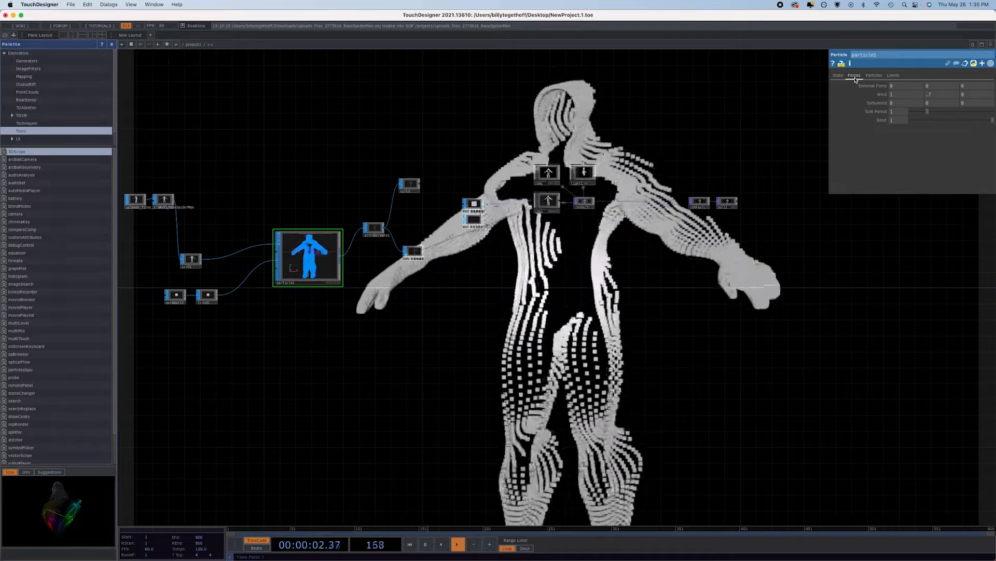
{"action": "left_click", "coordinate": [875, 76]}
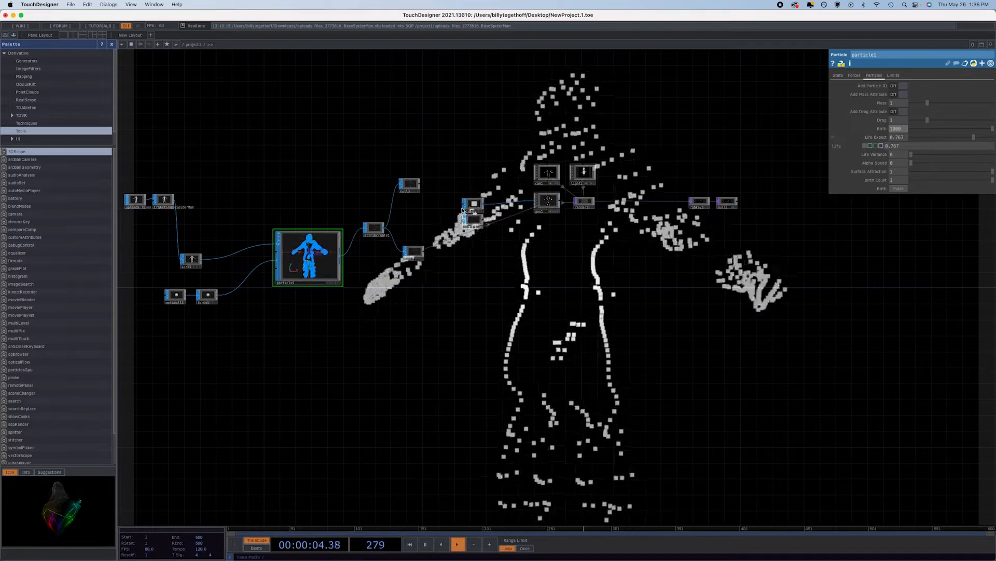
Move the Box SOP up in line with the upper null and place a new Sphere SOP just above it
{"action": "left_click_drag", "start_coordinate": [479, 205], "coordinate": [479, 186]}
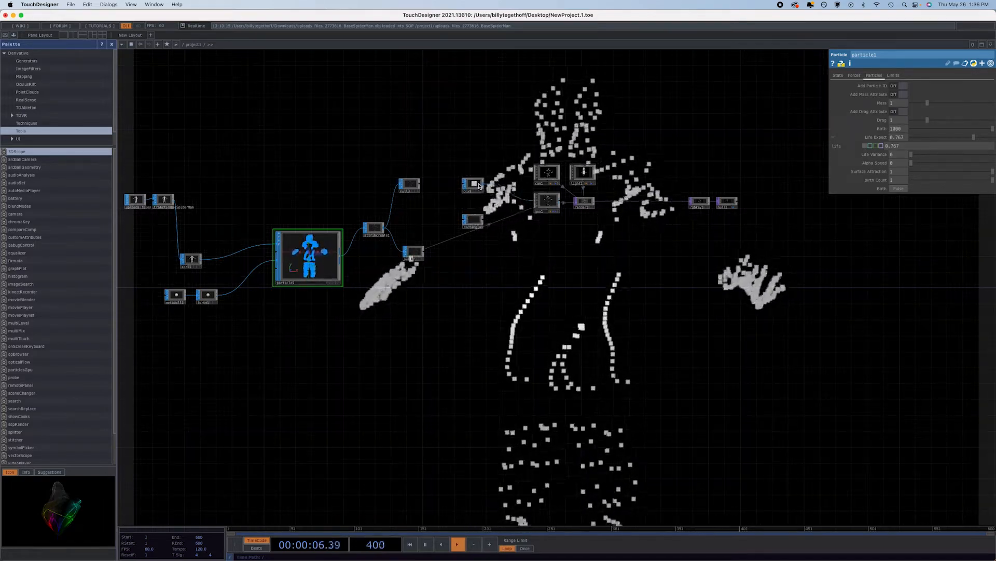
{"action": "key", "text": "Tab"}
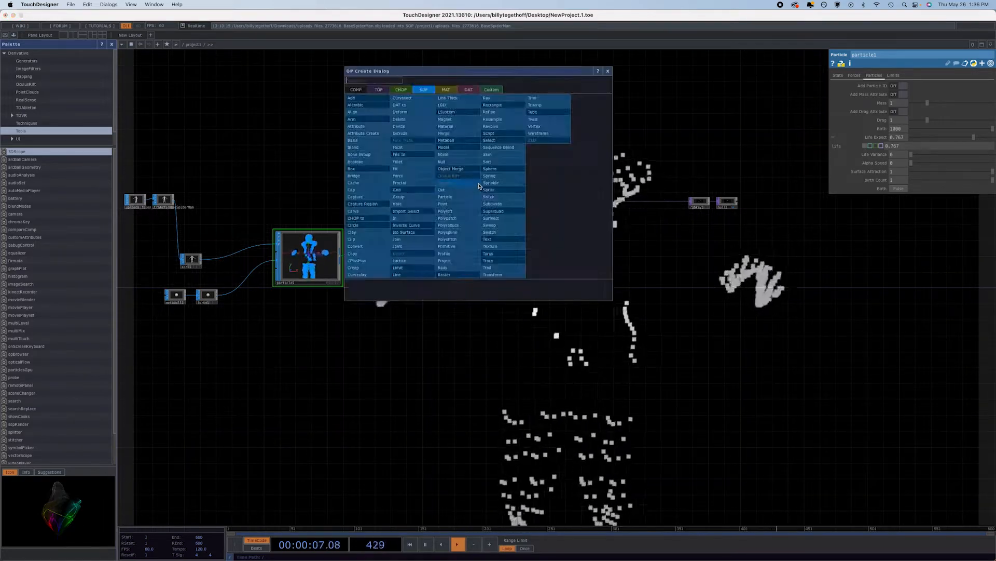
{"action": "left_click", "coordinate": [509, 205]}
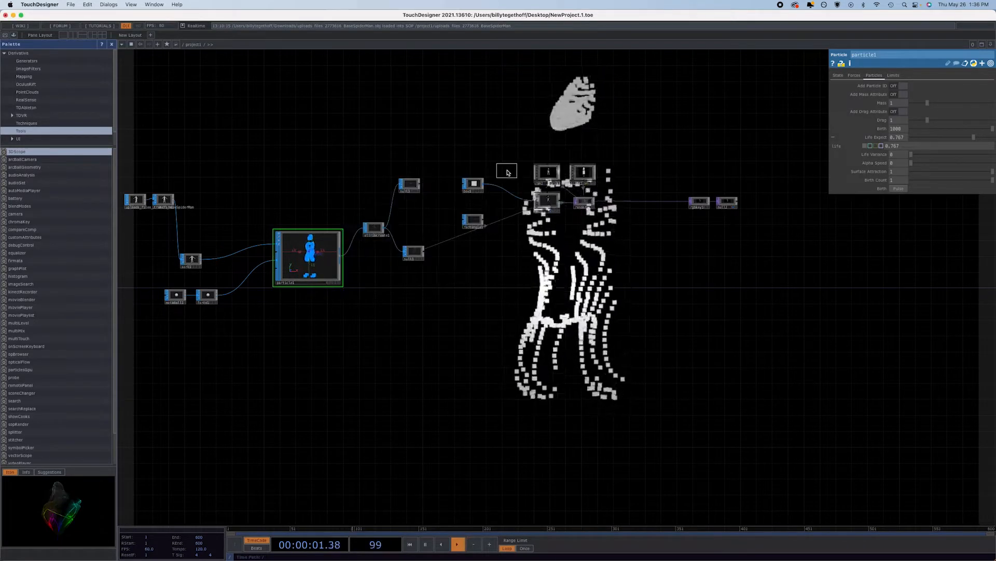
{"action": "left_click", "coordinate": [473, 165]}
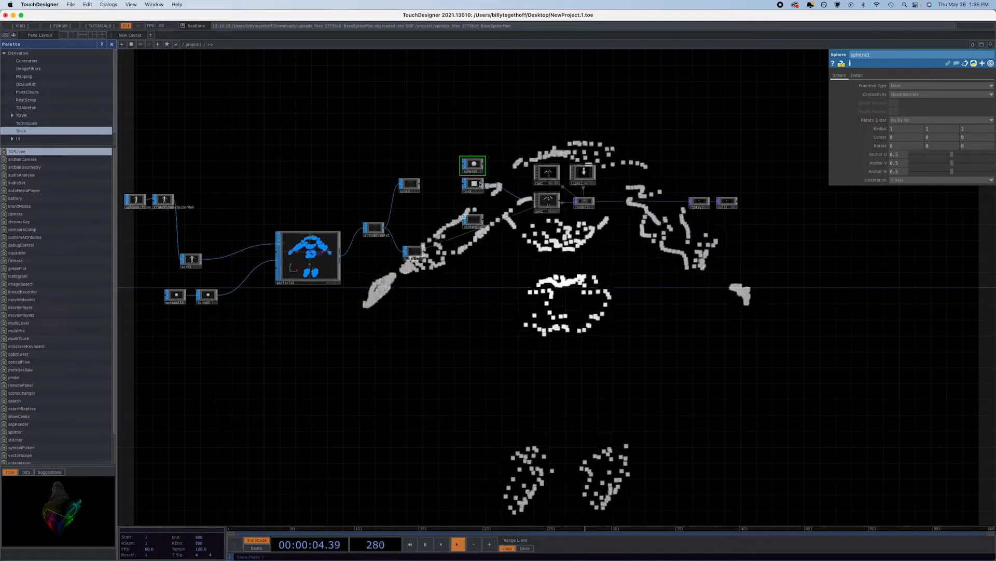
Set the Sphere SOP's radius to 0.037 on all three axes to match the Box SOP's size
{"action": "left_click", "coordinate": [478, 184]}
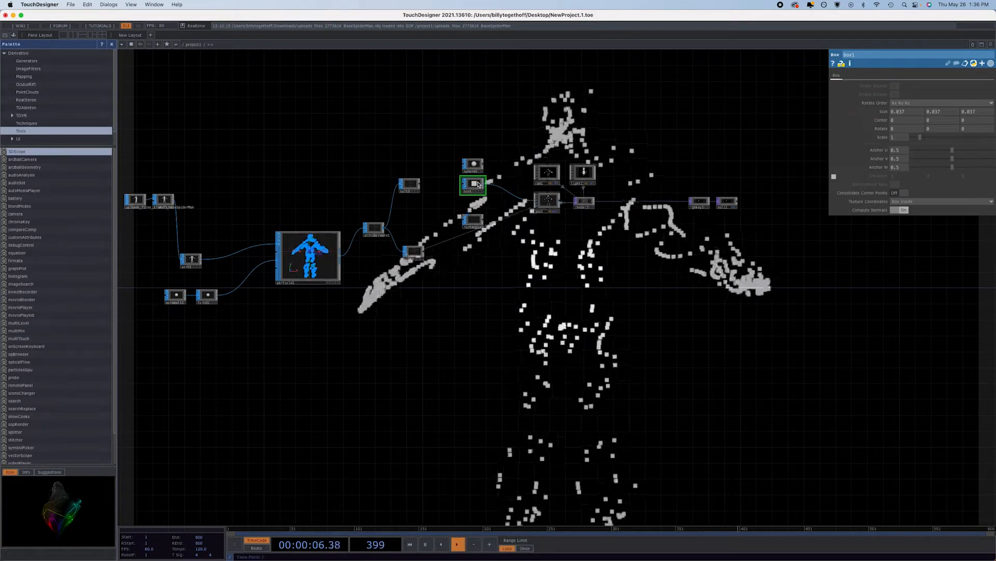
{"action": "left_click", "coordinate": [472, 165]}
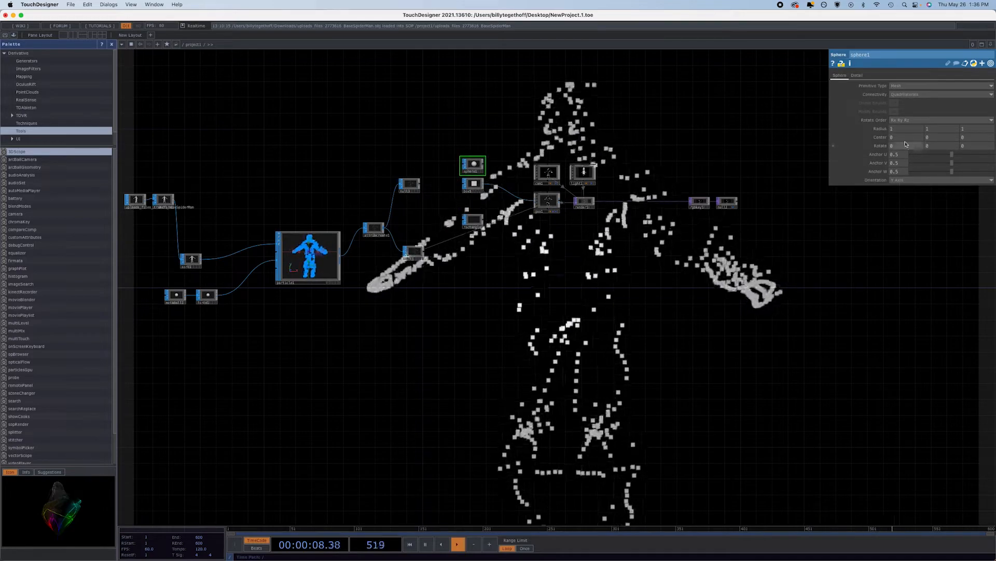
{"action": "left_click_drag", "start_coordinate": [884, 130], "coordinate": [690, 154]}
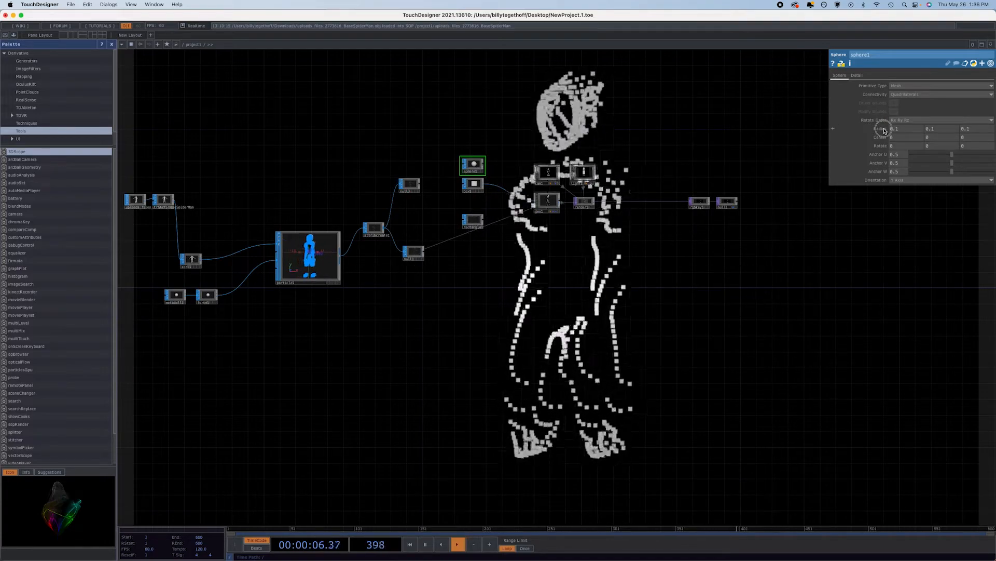
{"action": "left_click_drag", "start_coordinate": [885, 131], "coordinate": [844, 140]}
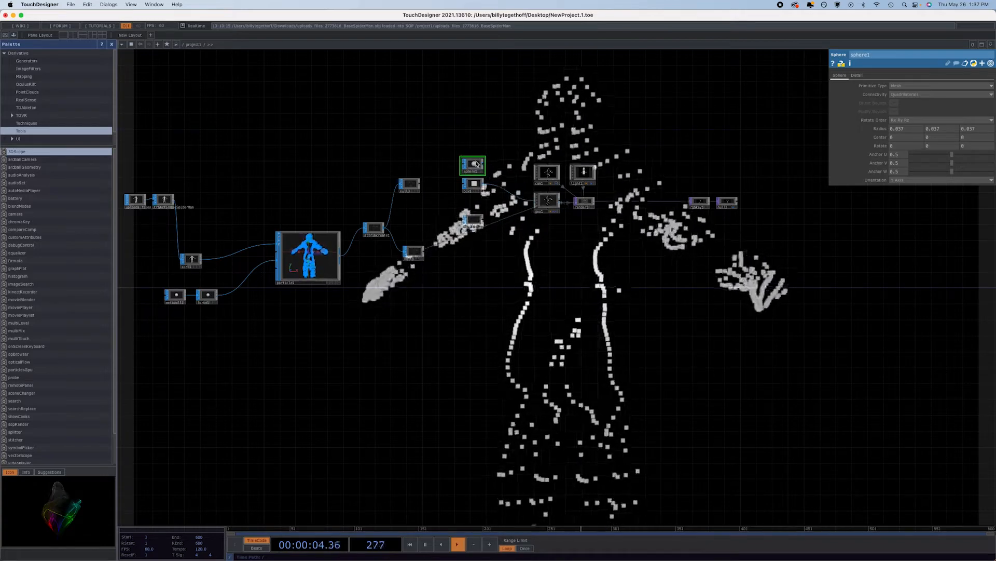
Delete the Sphere SOP and the unused Rectangle SOP from the network
{"action": "key", "text": "Delete"}
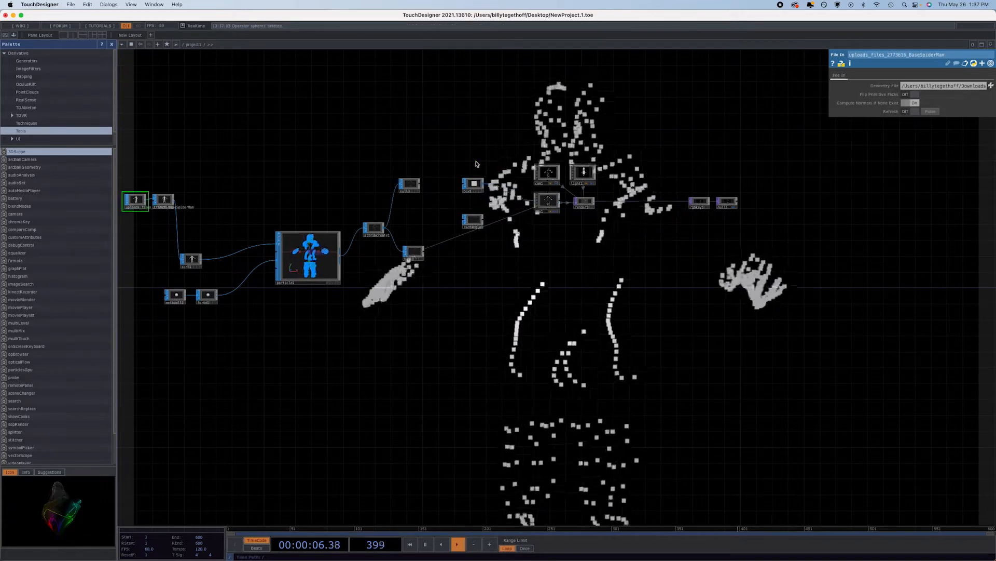
{"action": "left_click", "coordinate": [470, 223]}
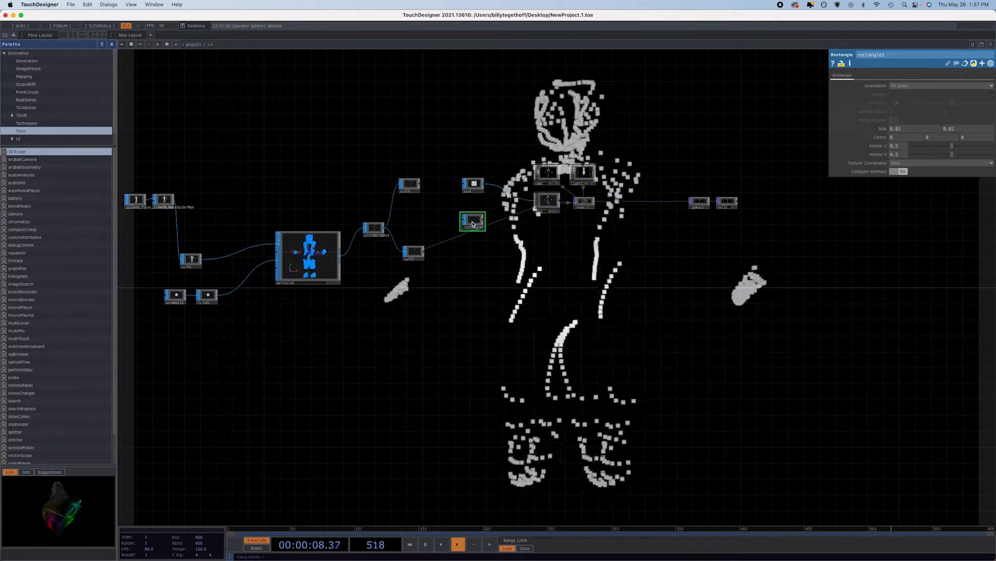
{"action": "key", "text": "Delete"}
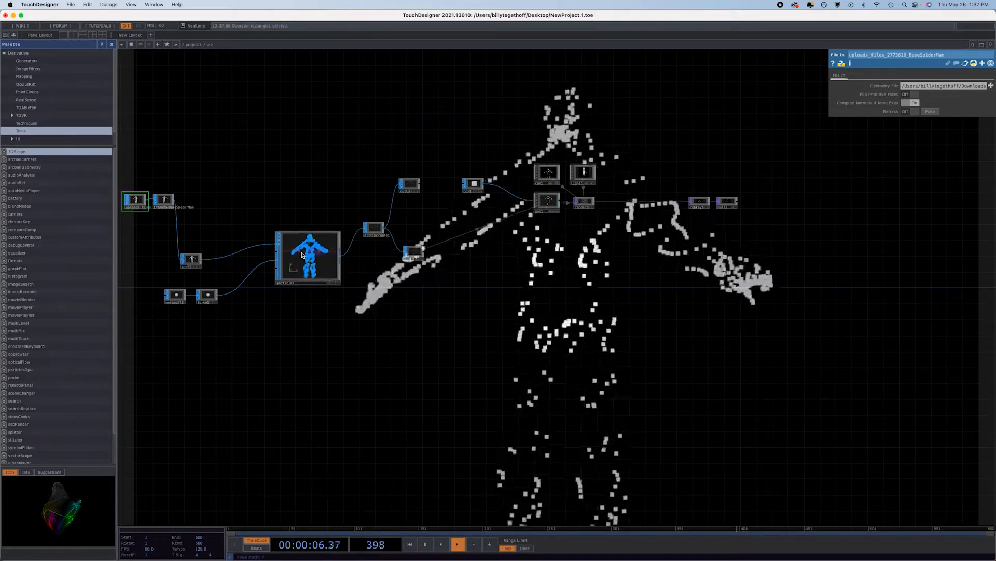
Review the parameters of the Particle SOP and of the Force and Metaball SOPs feeding it
{"action": "left_click_drag", "start_coordinate": [270, 358], "coordinate": [422, 359]}
{"action": "left_click", "coordinate": [474, 265]}
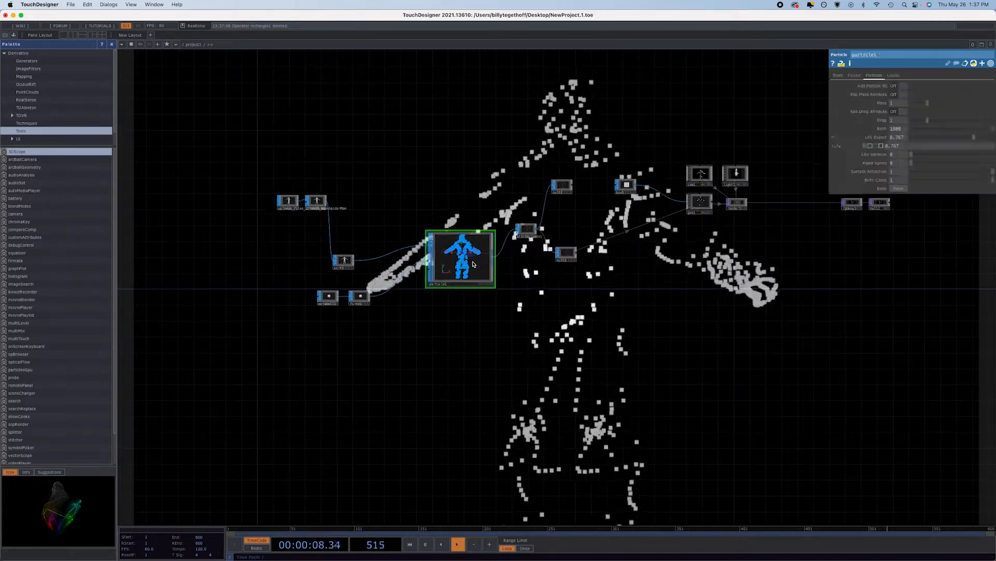
{"action": "left_click", "coordinate": [358, 300]}
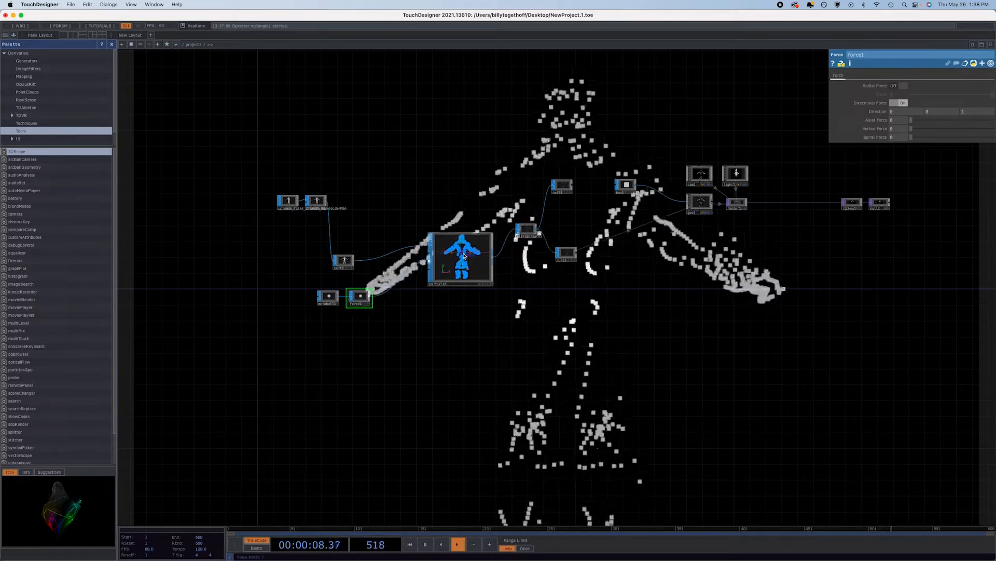
{"action": "left_click", "coordinate": [329, 299]}
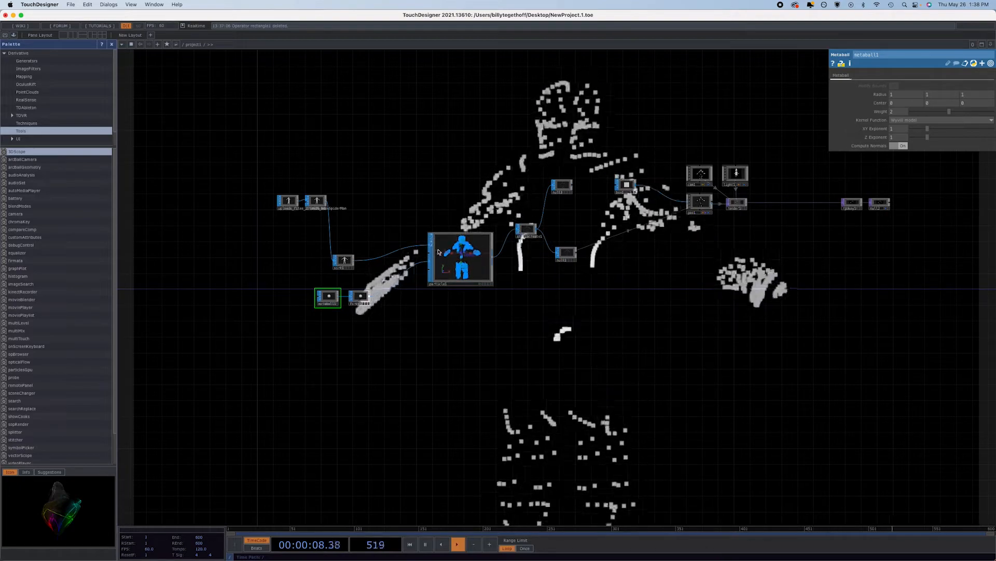
{"action": "left_click", "coordinate": [474, 253]}
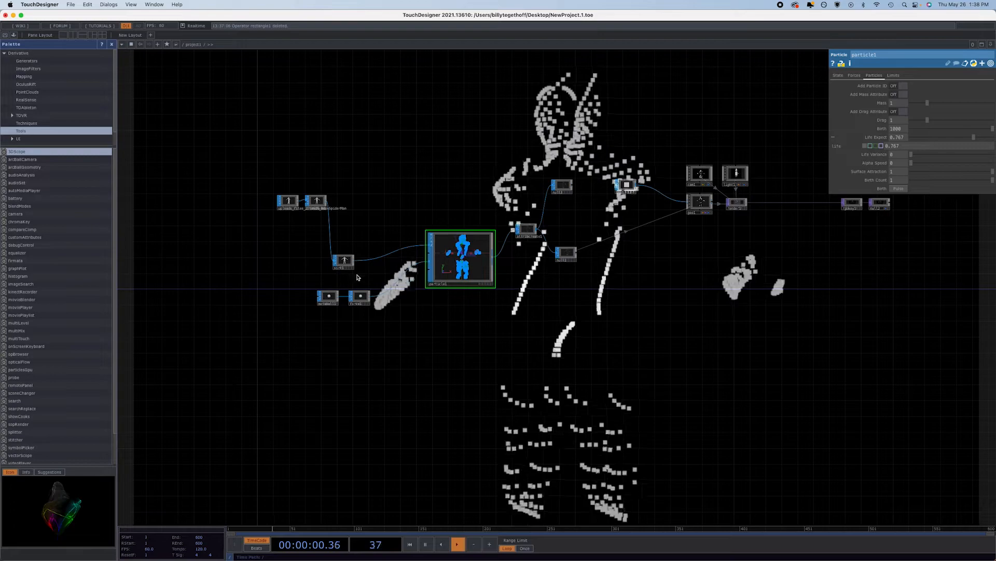
Set the Metaball SOP's radius to 1.7 on all three axes and the Force SOP's Vortex Force to 1
{"action": "left_click", "coordinate": [328, 295]}
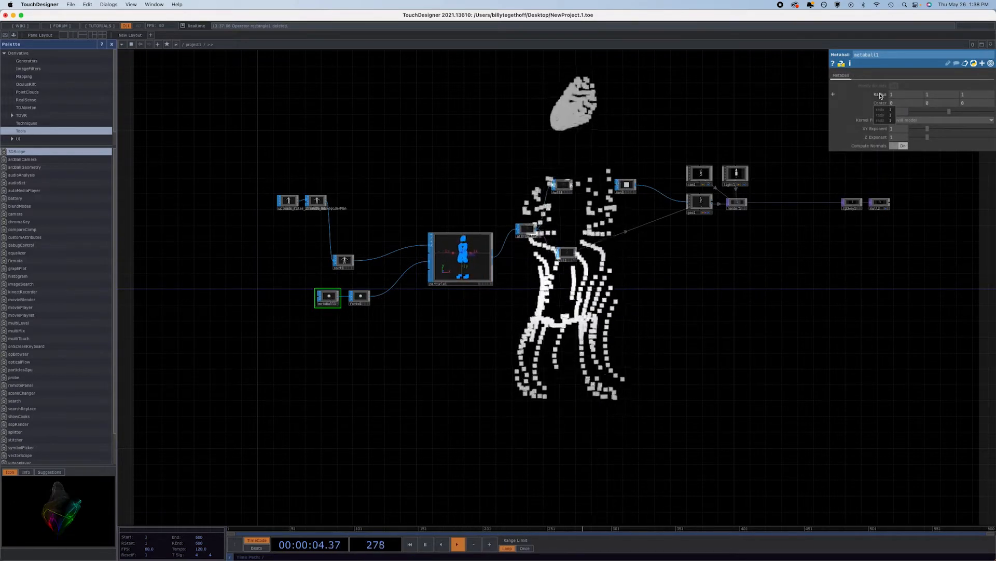
{"action": "left_click_drag", "start_coordinate": [879, 94], "coordinate": [992, 121]}
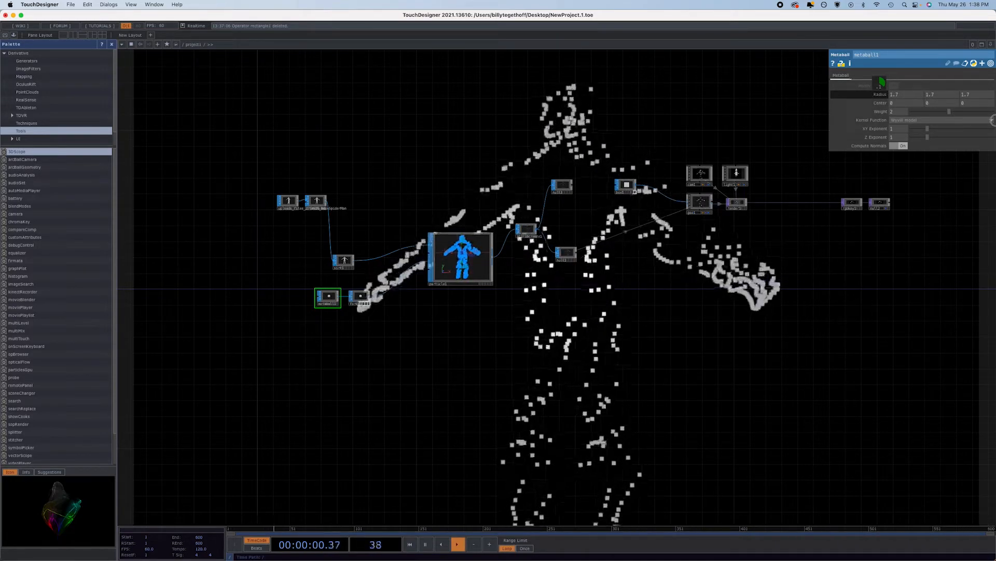
{"action": "left_click_drag", "start_coordinate": [992, 121], "coordinate": [992, 125]}
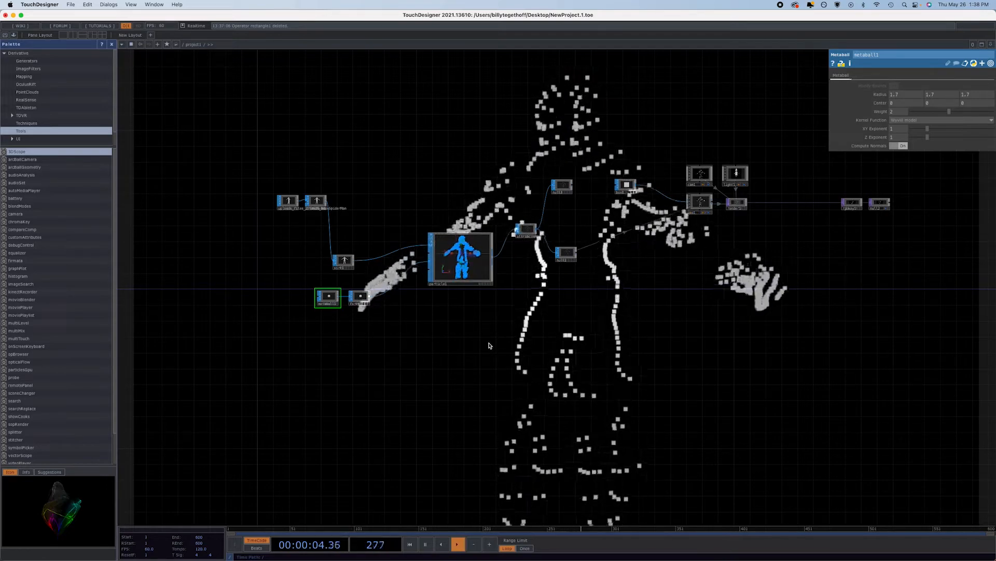
{"action": "left_click", "coordinate": [360, 295]}
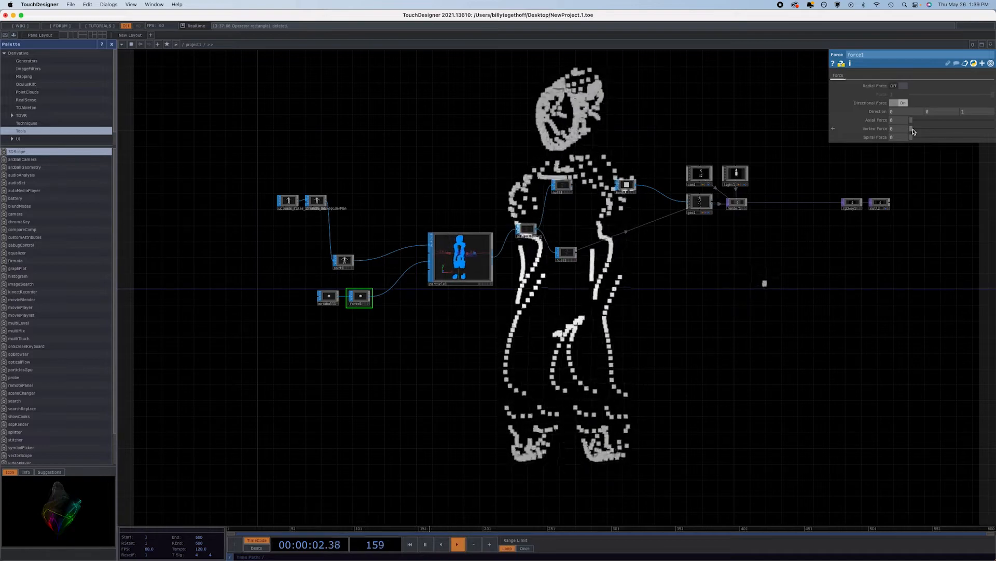
{"action": "left_click_drag", "start_coordinate": [913, 132], "coordinate": [992, 133]}
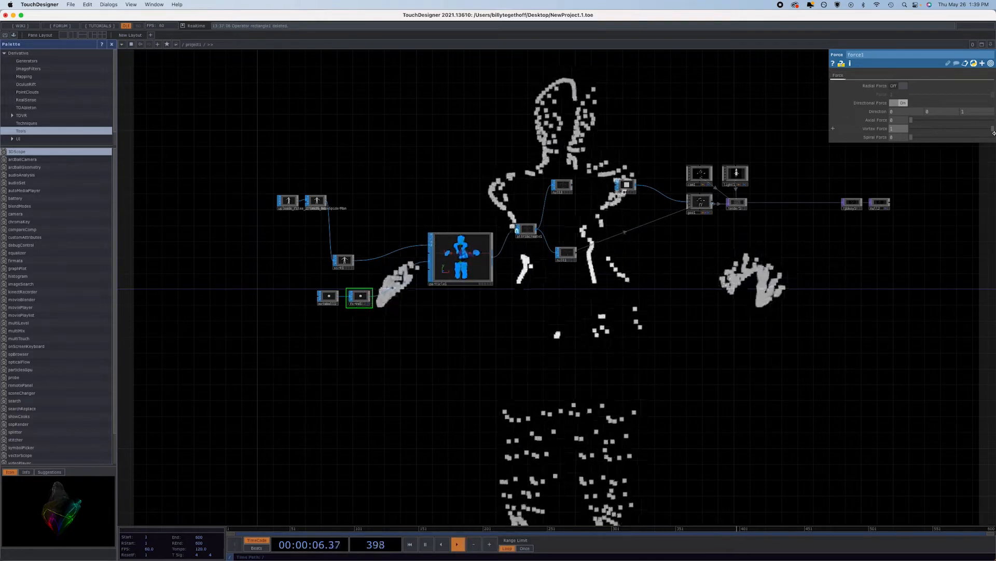
Shift the Metaball SOP's center up and down along Y and leave it at about -0.6
{"action": "left_click", "coordinate": [330, 299]}
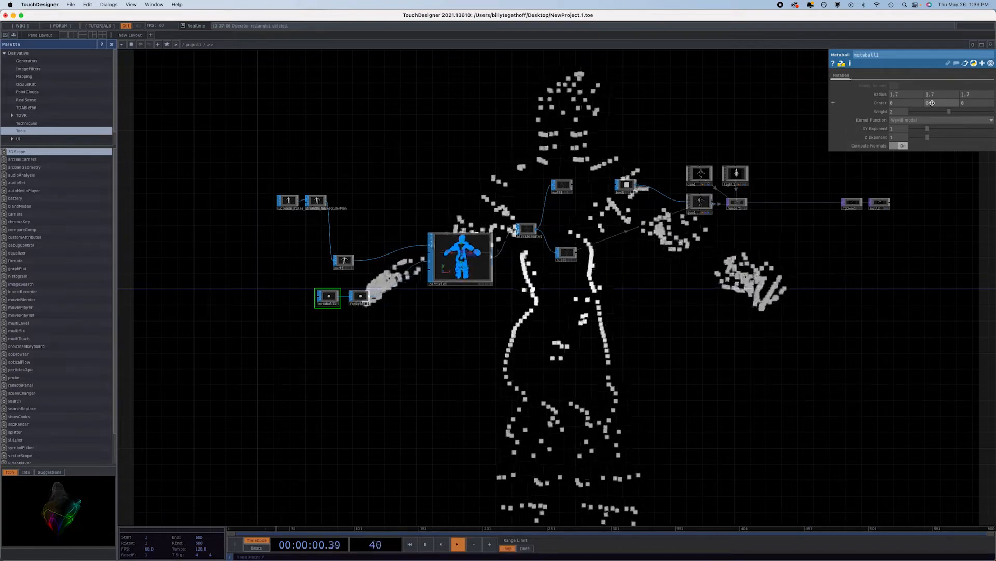
{"action": "middle_click_drag", "start_coordinate": [932, 102], "coordinate": [709, 125]}
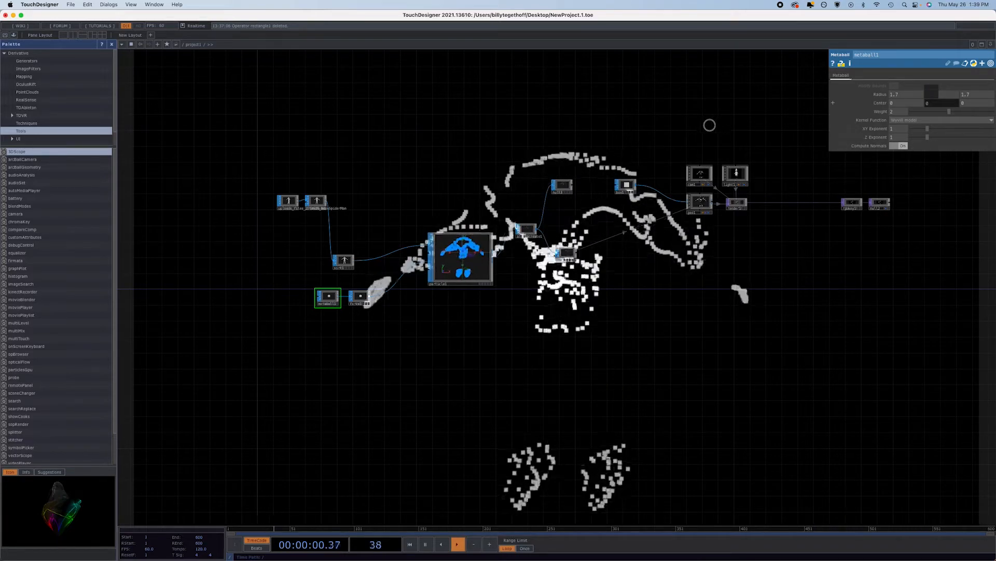
{"action": "middle_click_drag", "start_coordinate": [638, 138], "coordinate": [573, 148]}
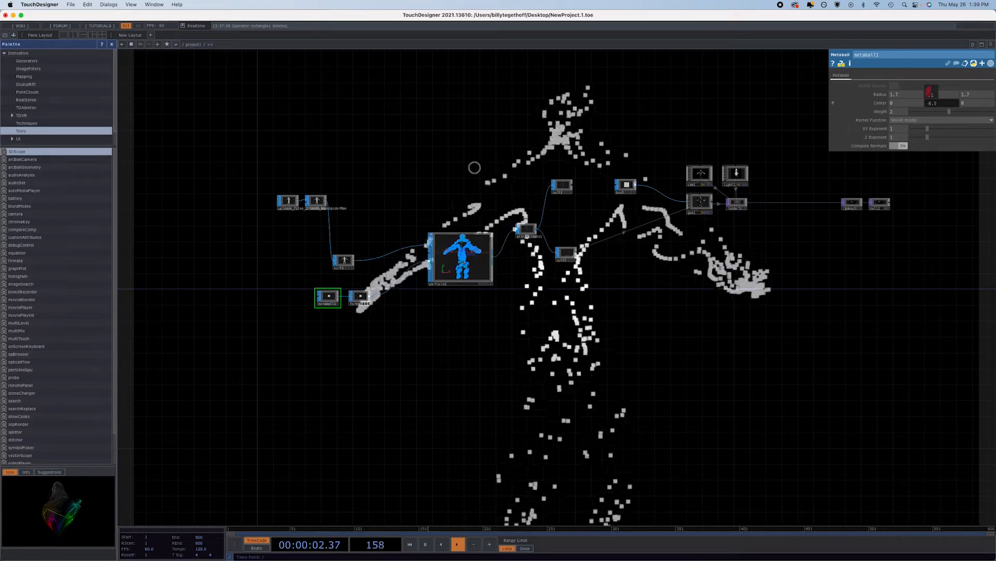
{"action": "middle_click_drag", "start_coordinate": [474, 167], "coordinate": [445, 191]}
{"action": "middle_click_drag", "start_coordinate": [548, 161], "coordinate": [947, 50]}
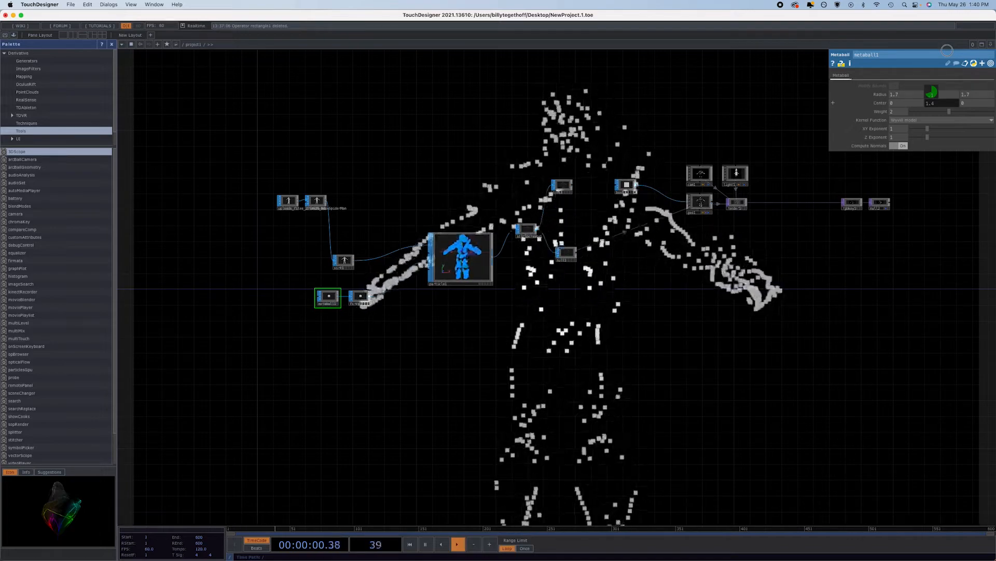
{"action": "middle_click_drag", "start_coordinate": [947, 51], "coordinate": [449, 95]}
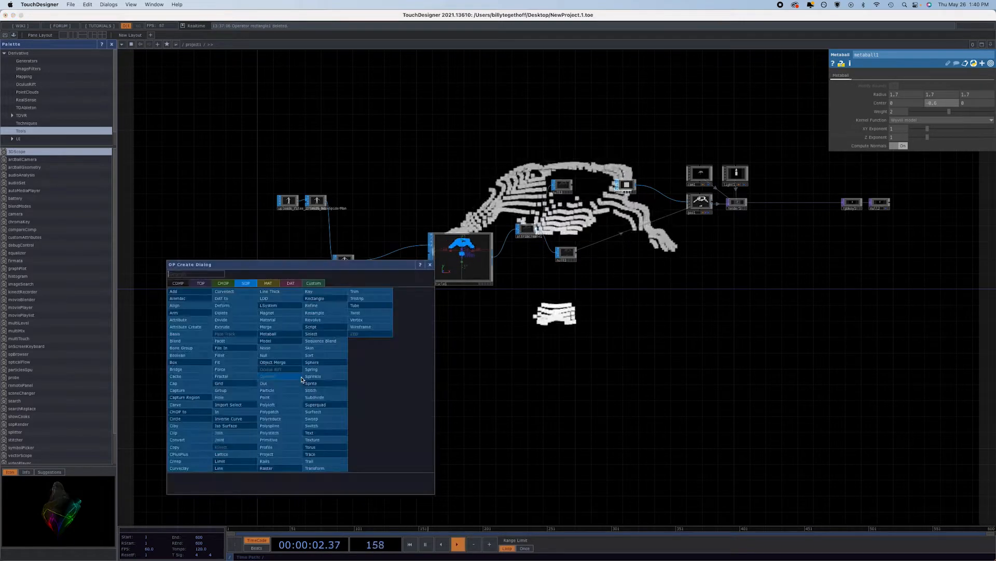
Add a Pattern CHOP below the Metaball SOP and set its type to Cosine
{"action": "key", "text": "Tab"}
{"action": "left_click", "coordinate": [224, 284]}
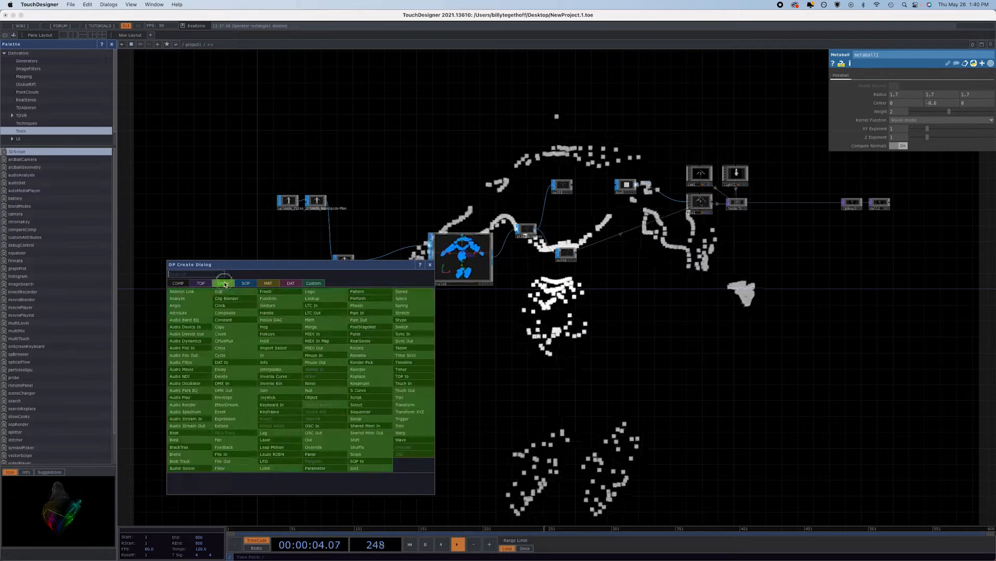
{"action": "left_click", "coordinate": [362, 292]}
{"action": "left_click", "coordinate": [272, 356]}
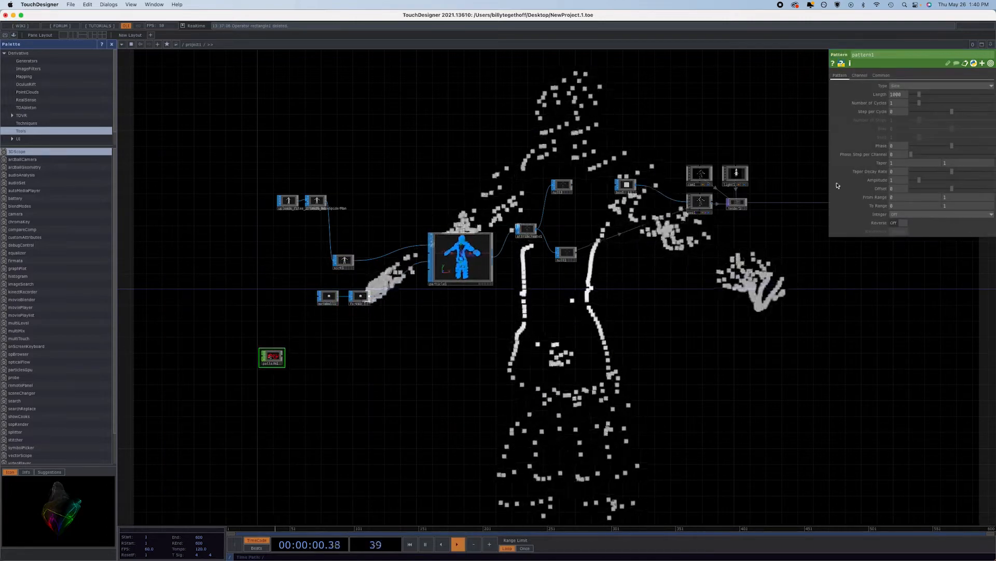
{"action": "left_click", "coordinate": [916, 86]}
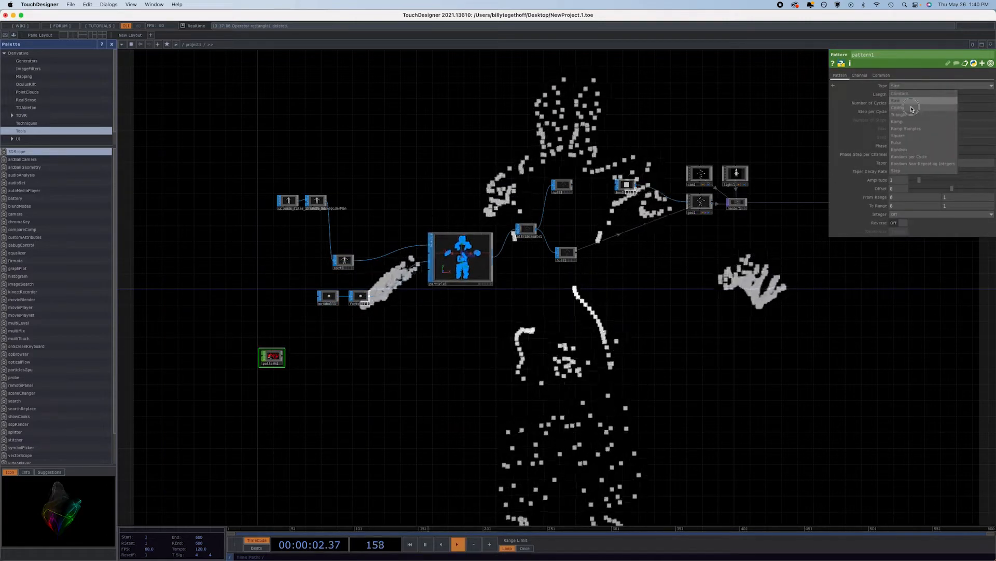
{"action": "left_click", "coordinate": [911, 109]}
{"action": "scroll", "coordinate": [292, 351], "scroll_direction": "up", "scroll_amount": 5}
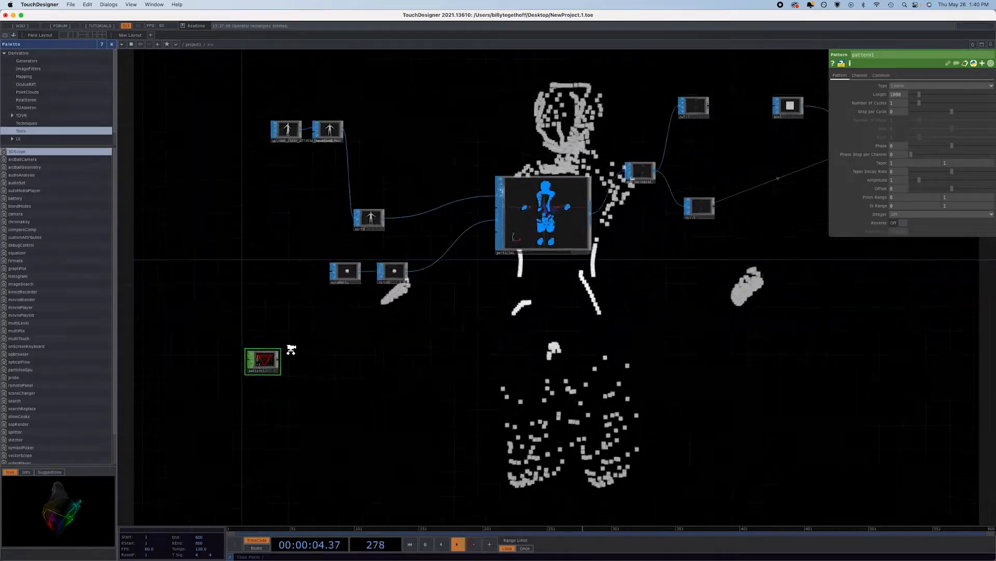
Set the phase of the pattern node to 0.5, leaving its reverse option off
{"action": "left_click", "coordinate": [903, 223]}
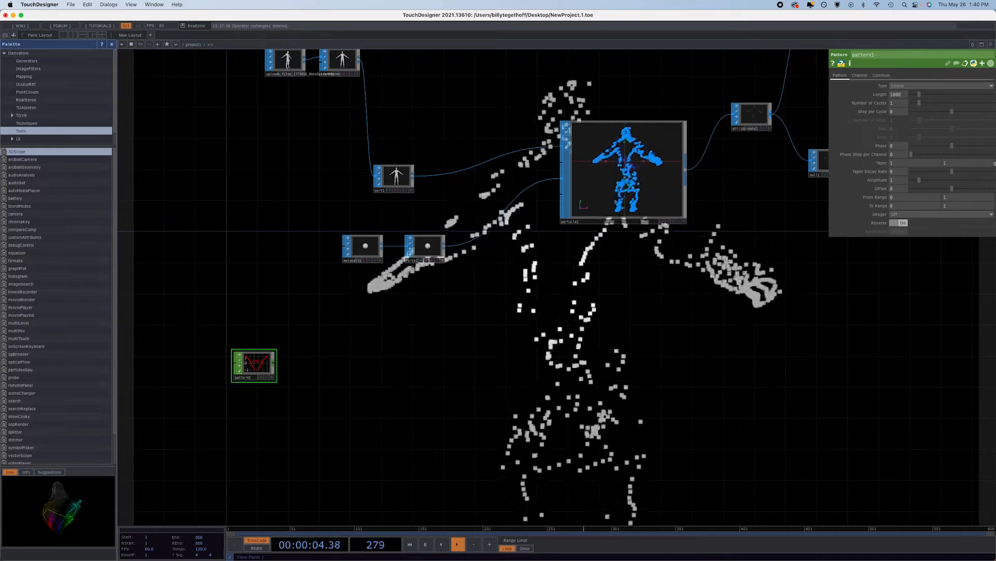
{"action": "left_click", "coordinate": [895, 222]}
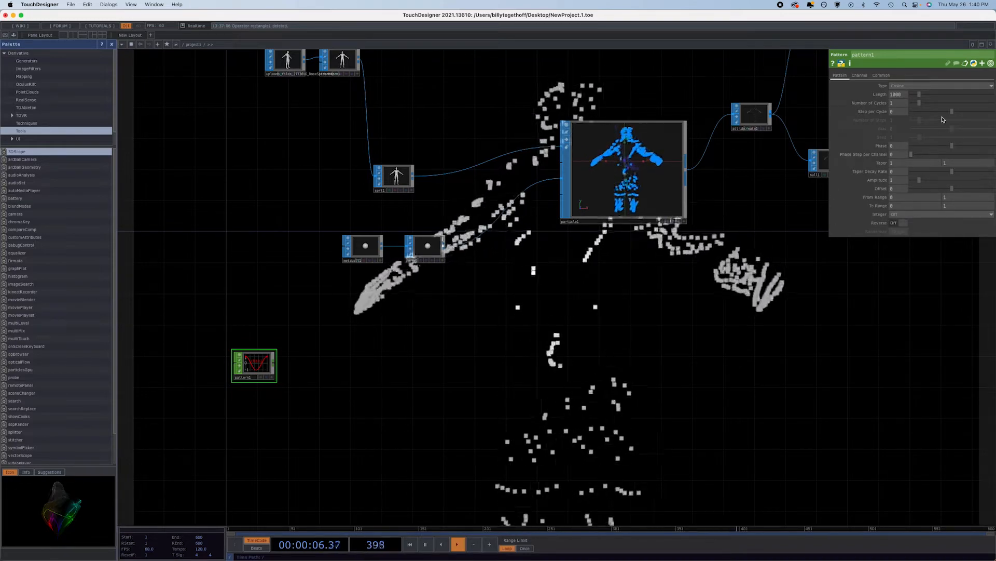
{"action": "left_click", "coordinate": [900, 148]}
{"action": "type", "text": "1"}
{"action": "key", "text": "Return"}
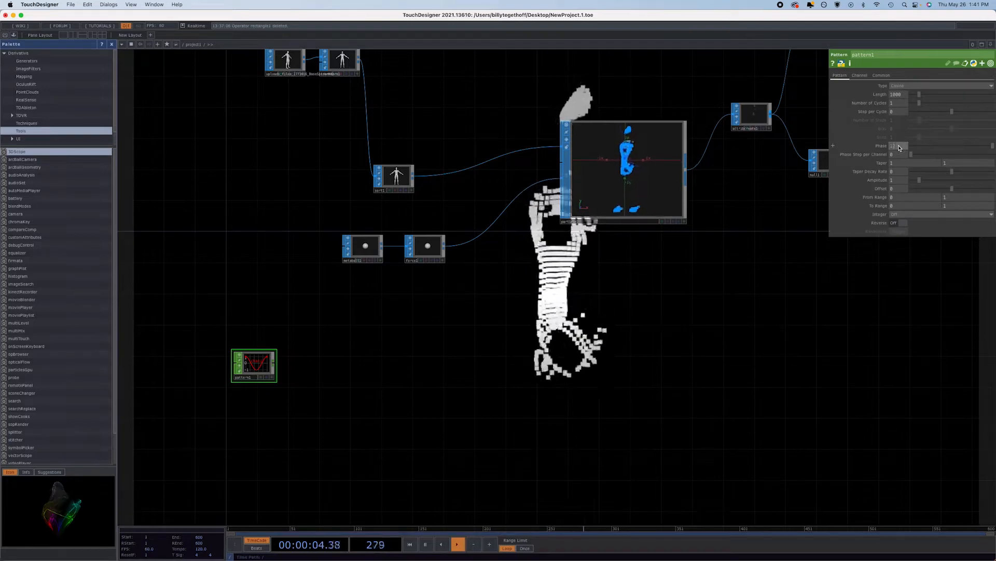
{"action": "key", "text": "Return"}
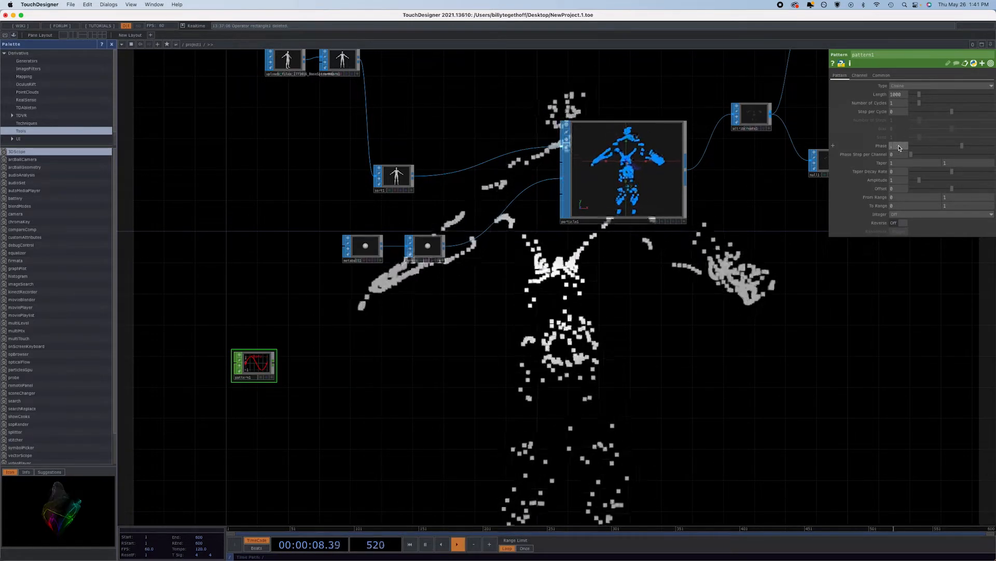
{"action": "key", "text": "Return"}
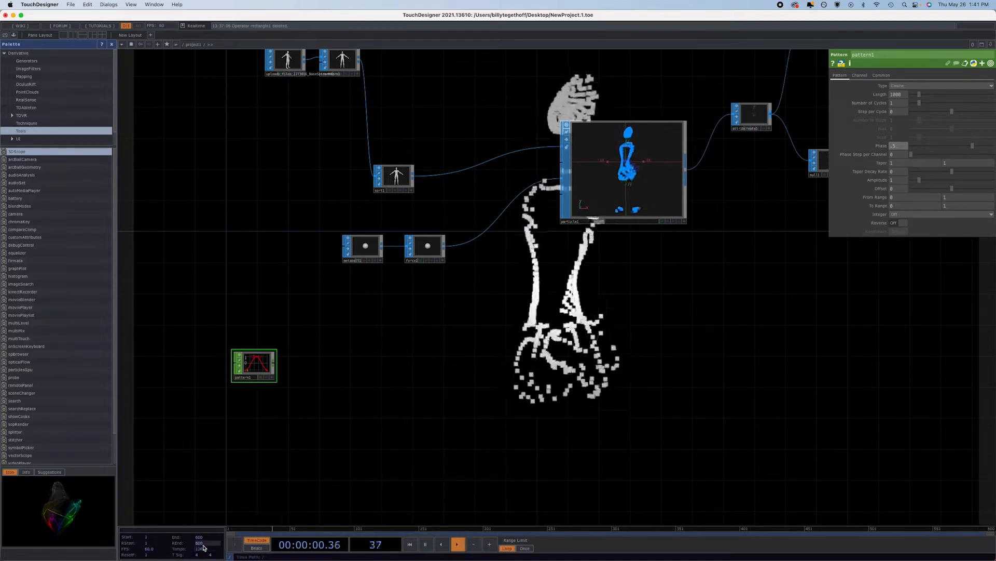
Extend the timeline by setting both its end frame and its range end to 1800
{"action": "type", "text": "18"}
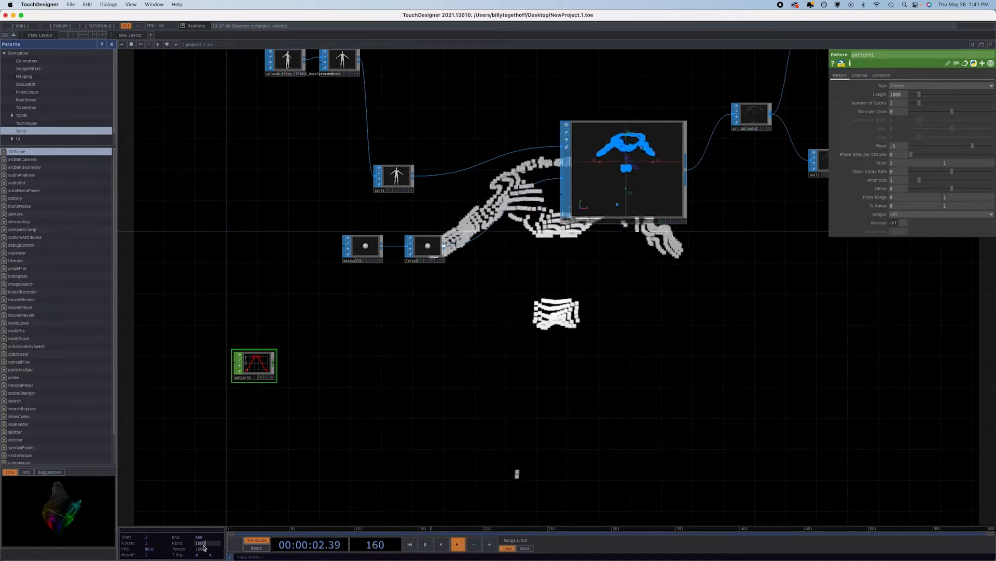
{"action": "type", "text": "600"}
{"action": "key", "text": "Return"}
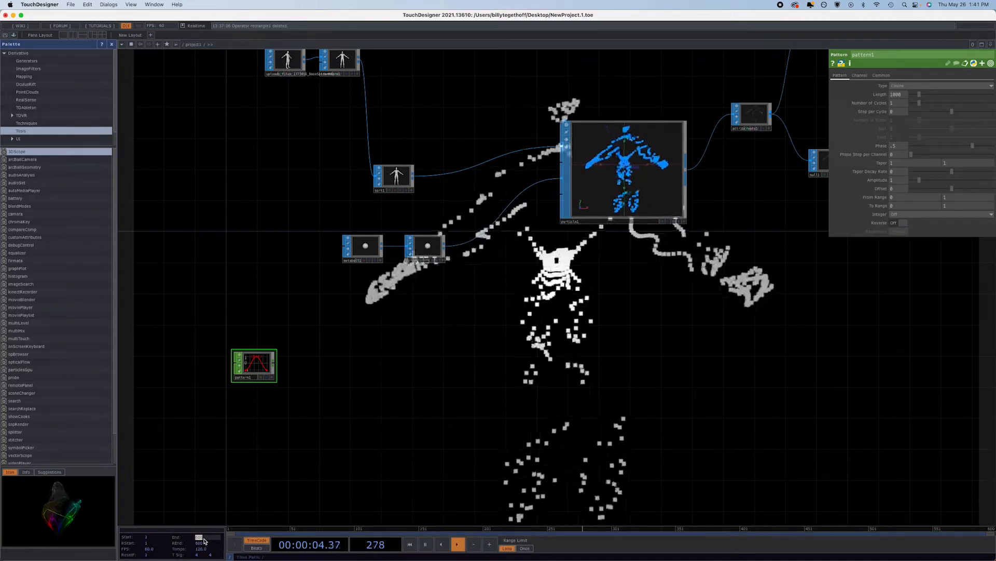
{"action": "type", "text": "1"}
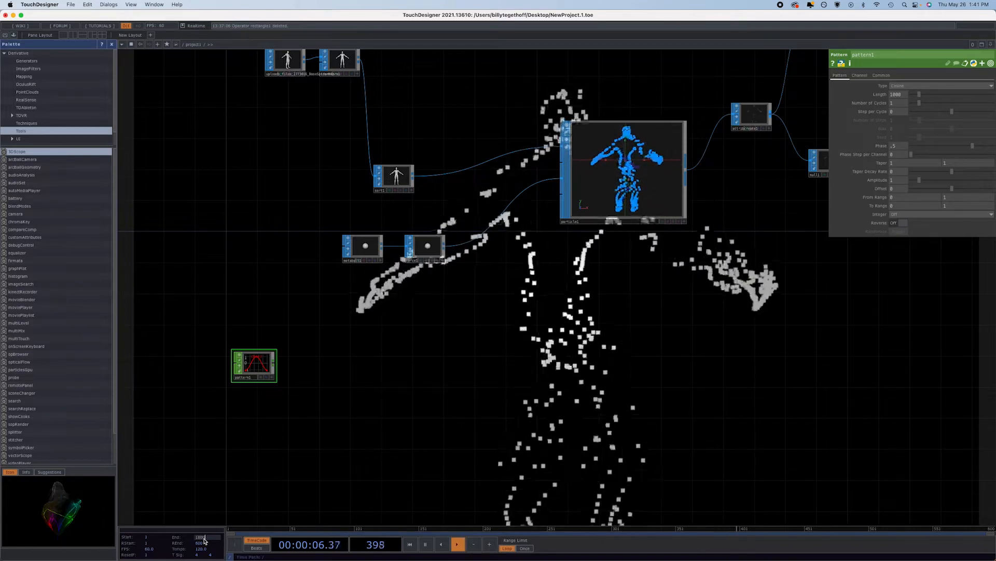
{"action": "type", "text": "600"}
{"action": "key", "text": "Return"}
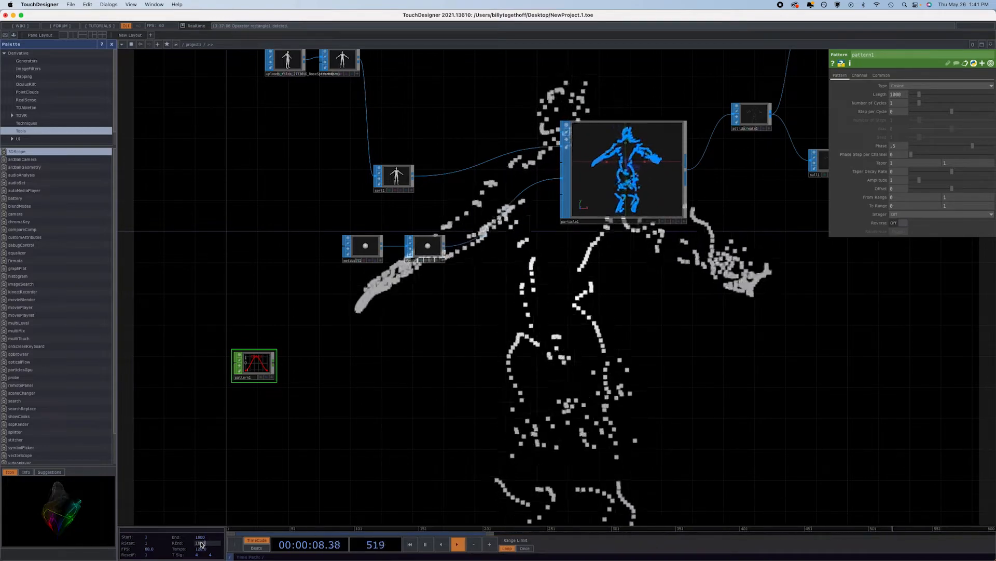
{"action": "key", "text": "Return"}
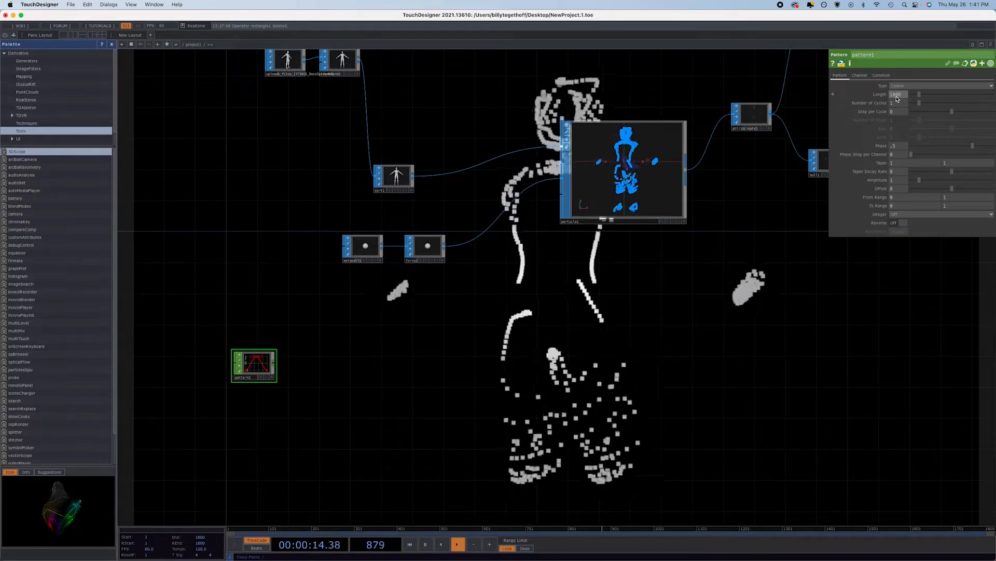
Set the pattern's length to 1800 samples, with amplitude 0.5 and offset 0.5
{"action": "key", "text": "Return"}
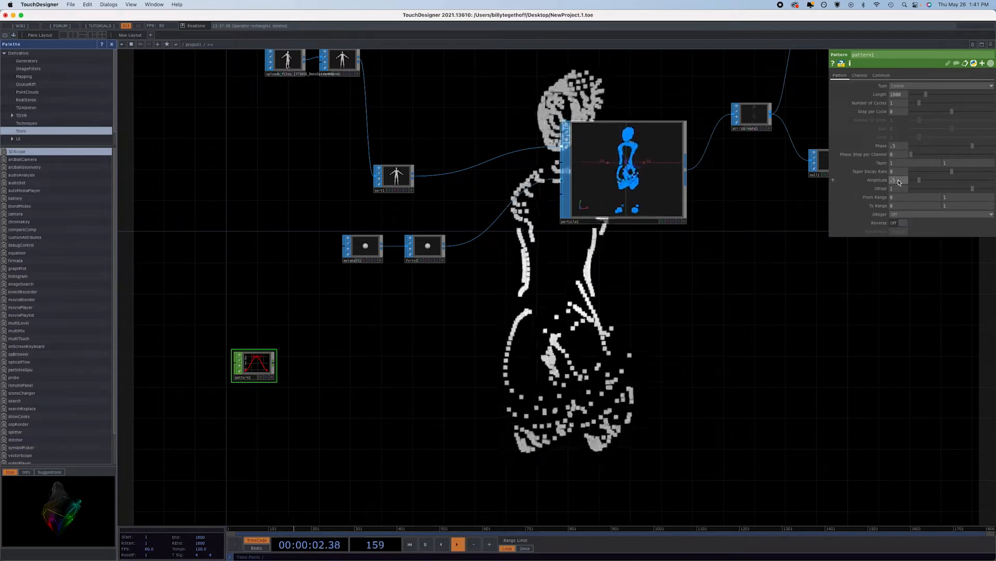
{"action": "key", "text": "Return"}
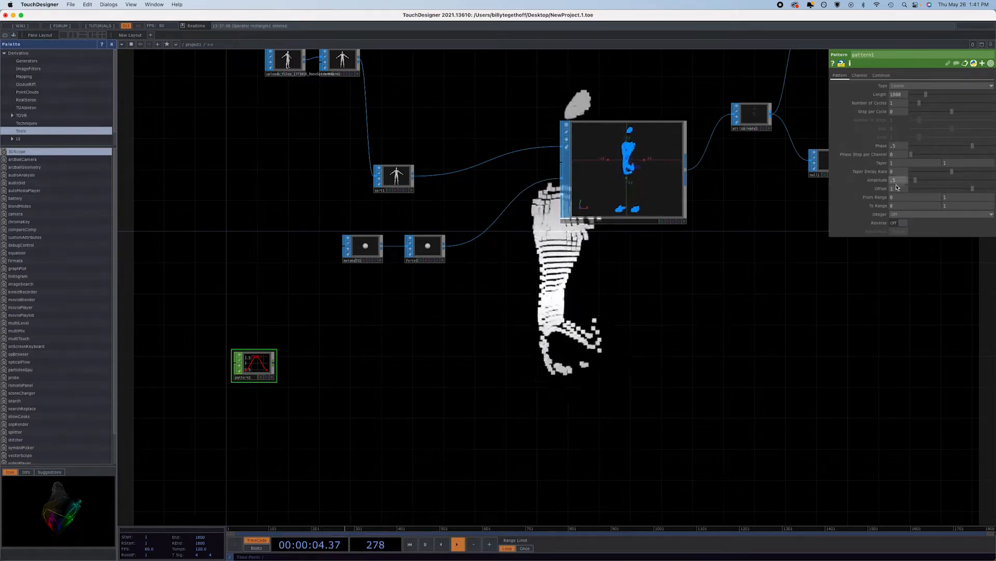
{"action": "type", "text": "5"}
{"action": "key", "text": "Return"}
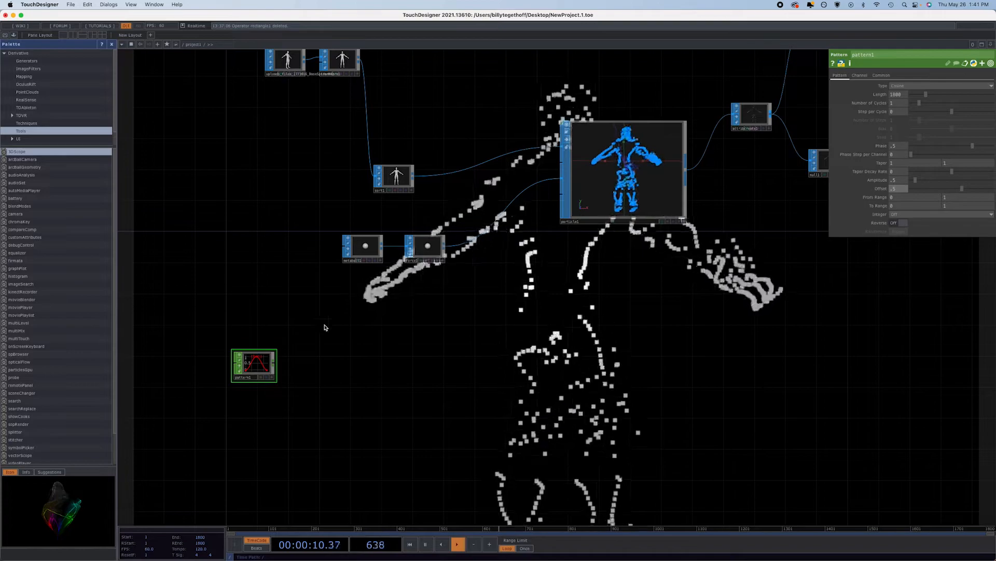
Add a Math CHOP after the pattern node and set its To Range to -0.6 and 1.4
{"action": "left_click", "coordinate": [274, 366]}
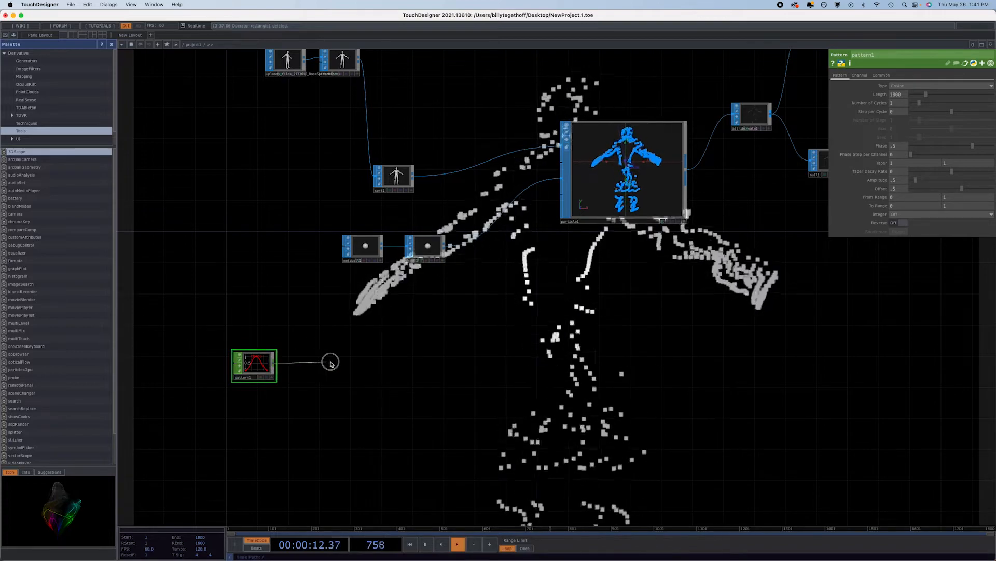
{"action": "left_click", "coordinate": [334, 364]}
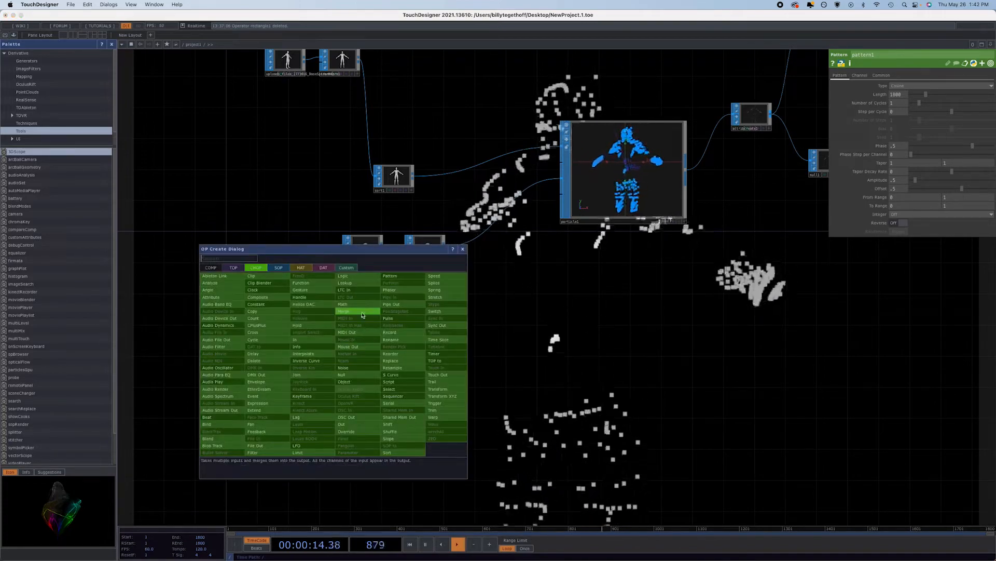
{"action": "left_click", "coordinate": [341, 358]}
{"action": "left_click", "coordinate": [343, 358]}
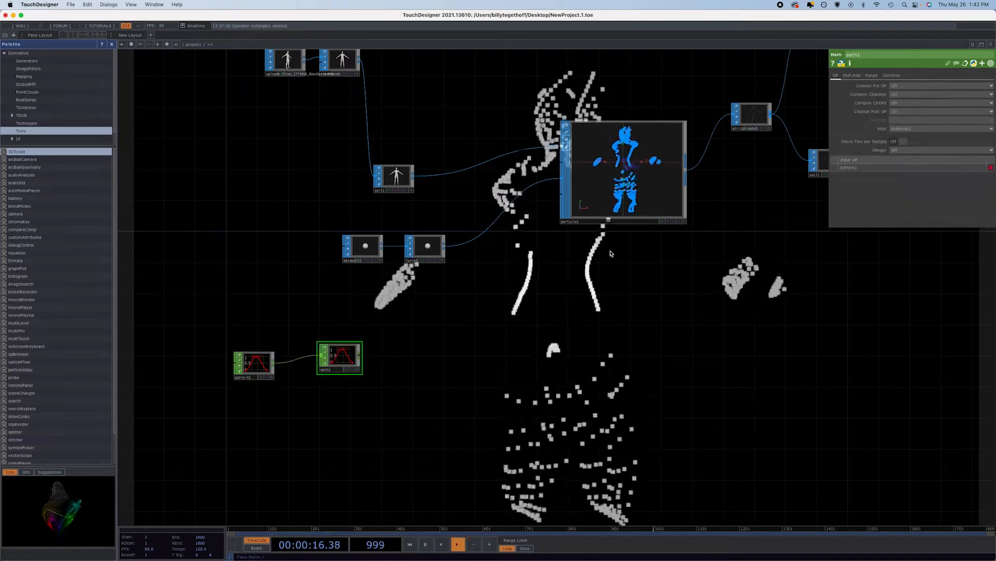
{"action": "left_click", "coordinate": [872, 76]}
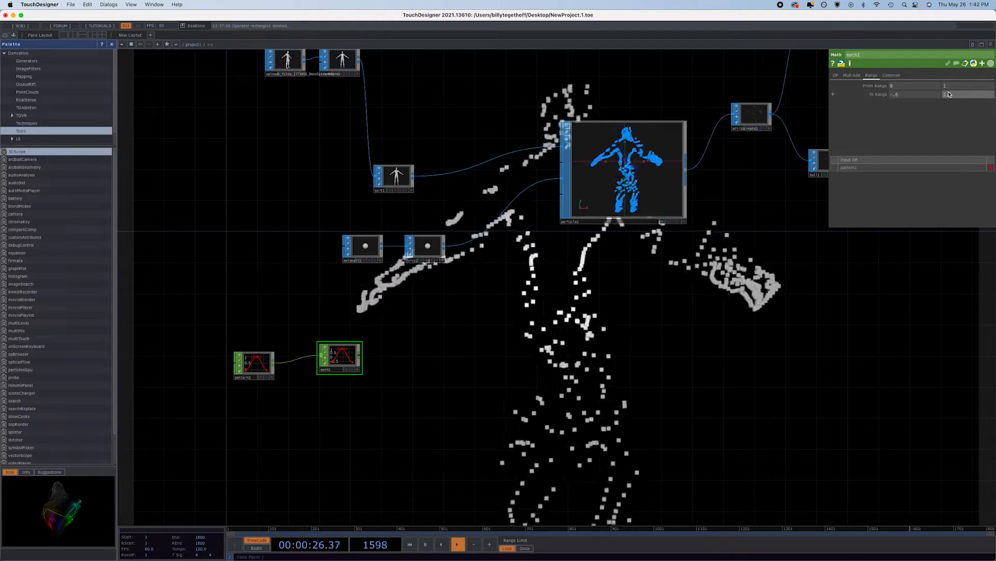
{"action": "key", "text": "Return"}
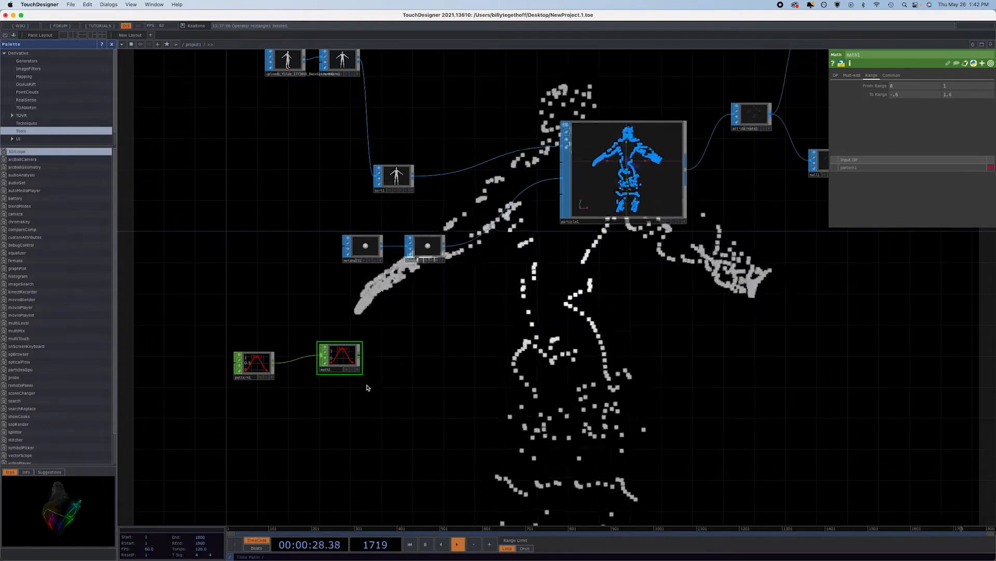
Add a Null CHOP after the Math node and link its channel to the metaball's Center Y as a CHOP reference
{"action": "left_click", "coordinate": [360, 357]}
{"action": "left_click", "coordinate": [391, 354]}
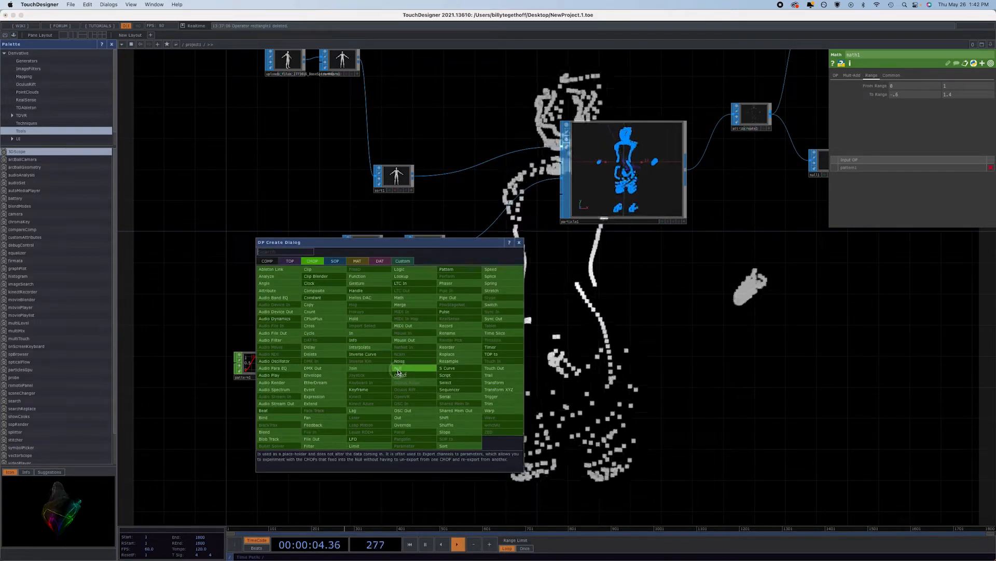
{"action": "left_click", "coordinate": [398, 371]}
{"action": "left_click", "coordinate": [415, 366]}
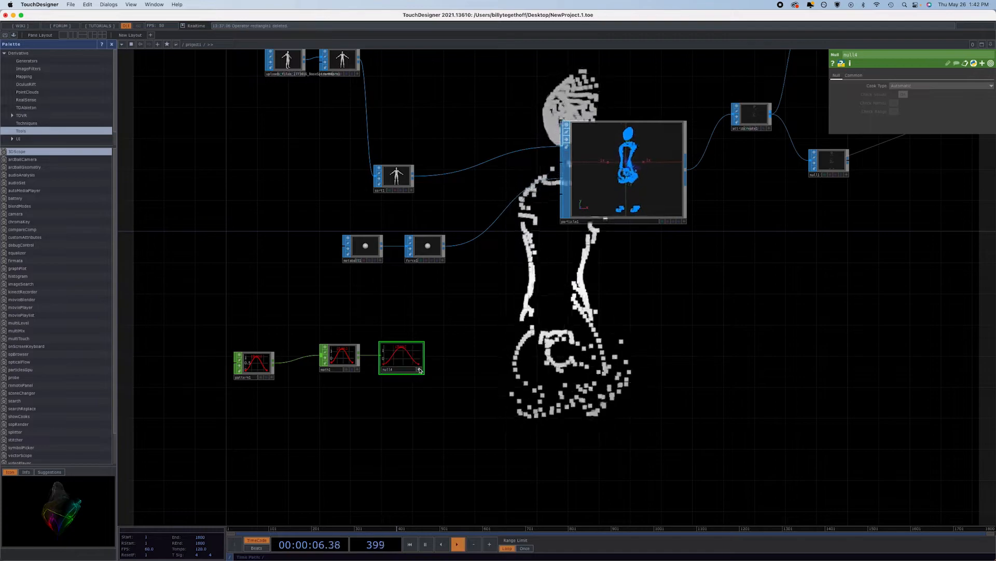
{"action": "left_click_drag", "start_coordinate": [402, 350], "coordinate": [929, 95]}
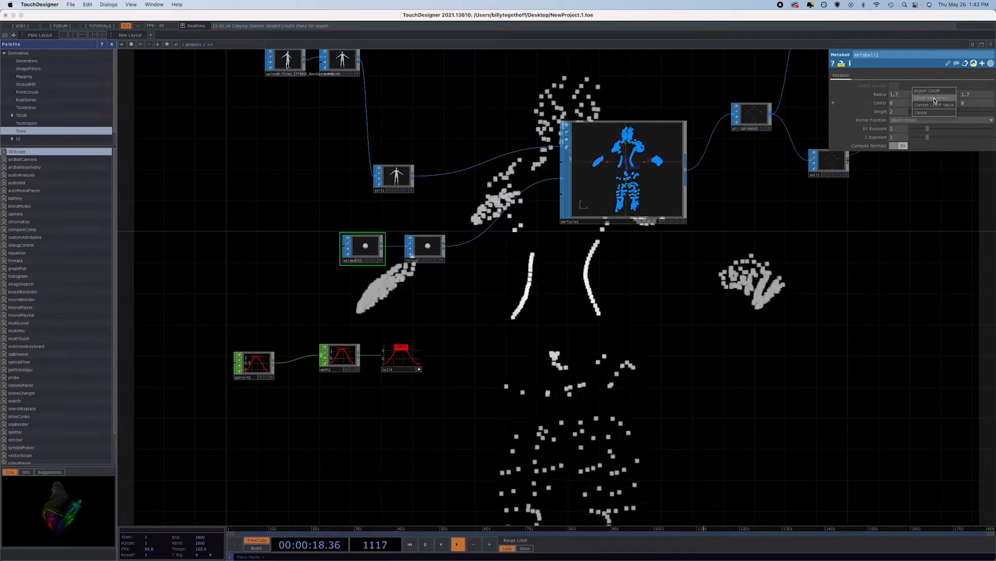
{"action": "left_click", "coordinate": [934, 98]}
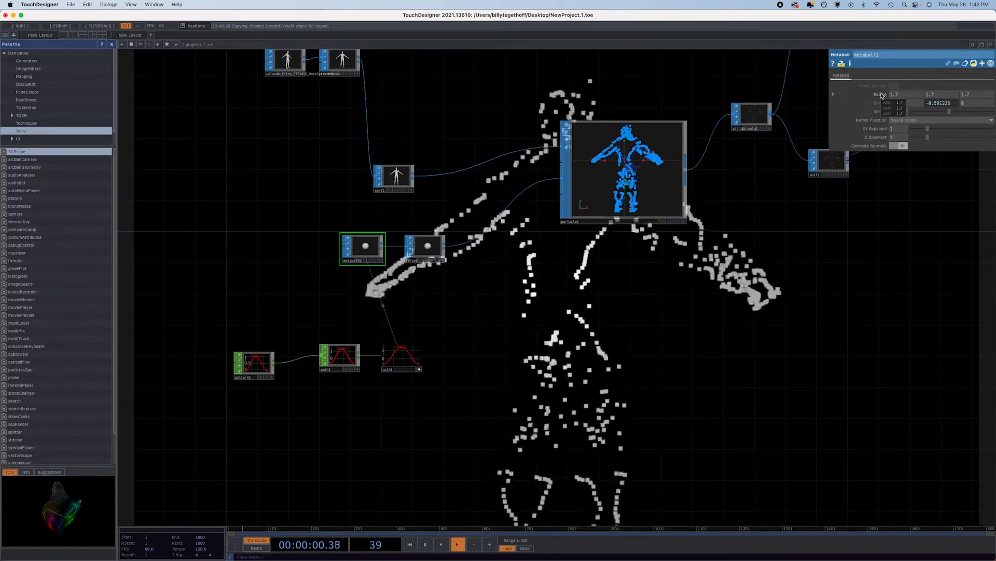
Increase the metaball's radius to 2.8 on all three axes
{"action": "left_click_drag", "start_coordinate": [881, 96], "coordinate": [992, 135]}
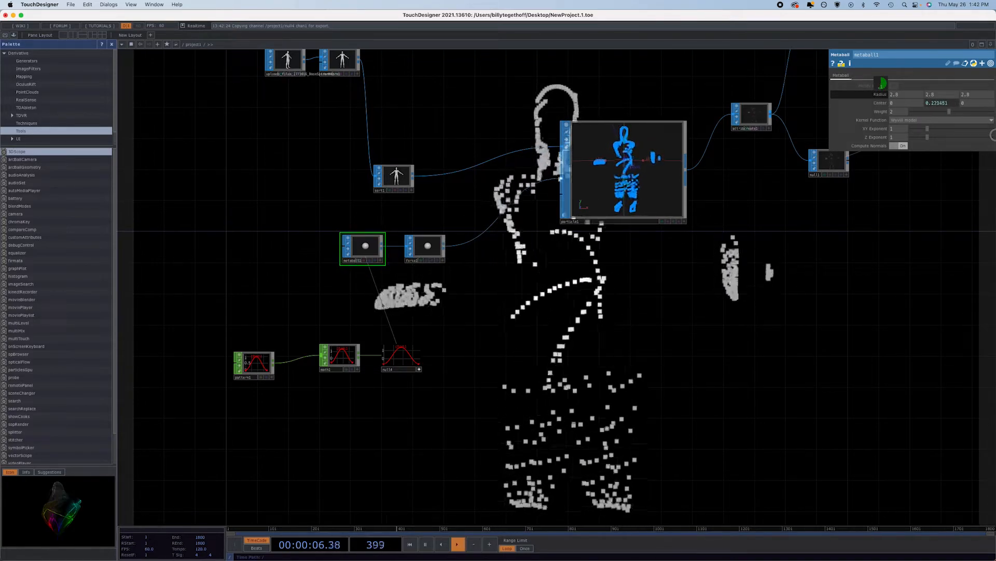
{"action": "left_click_drag", "start_coordinate": [993, 135], "coordinate": [994, 135]}
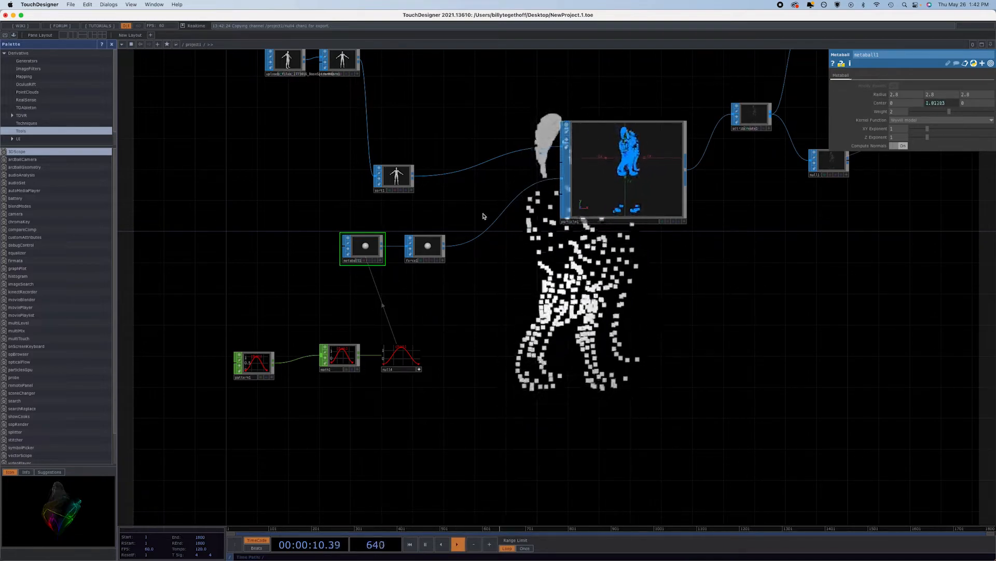
Try force node directions of 1 along Y and 1 along X, and return the direction to 0, 0, 1
{"action": "left_click", "coordinate": [426, 242]}
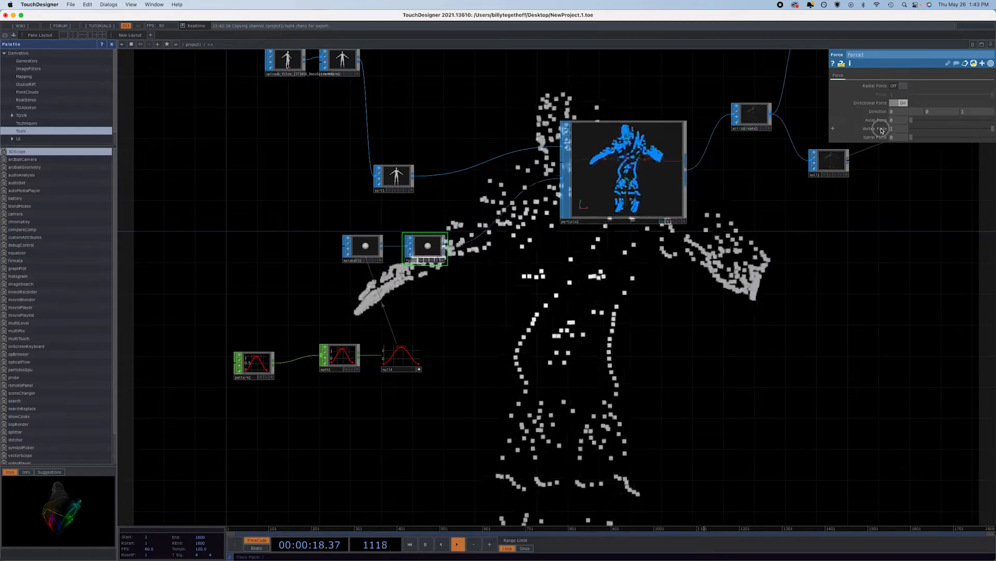
{"action": "left_click", "coordinate": [963, 112]}
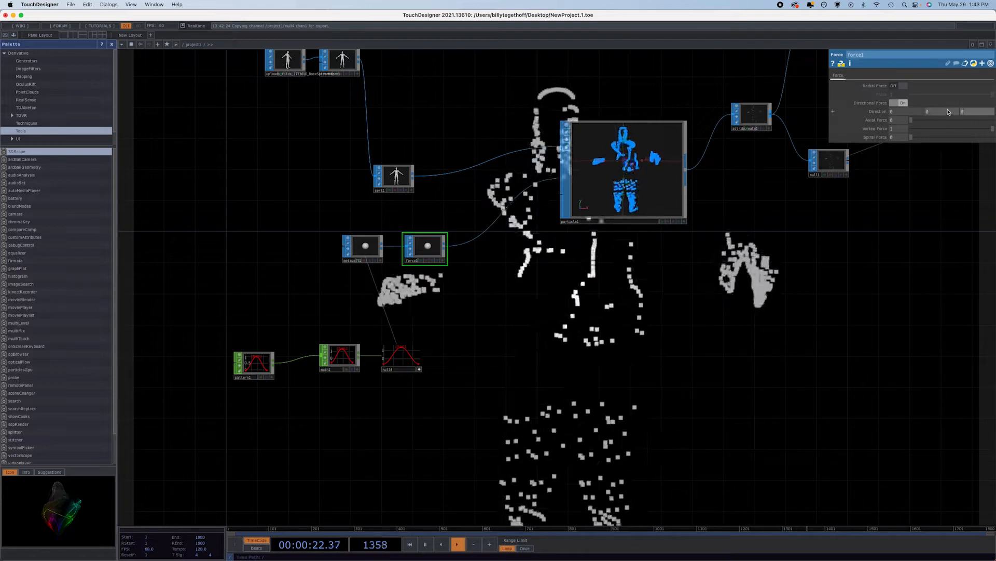
{"action": "left_click", "coordinate": [948, 112]}
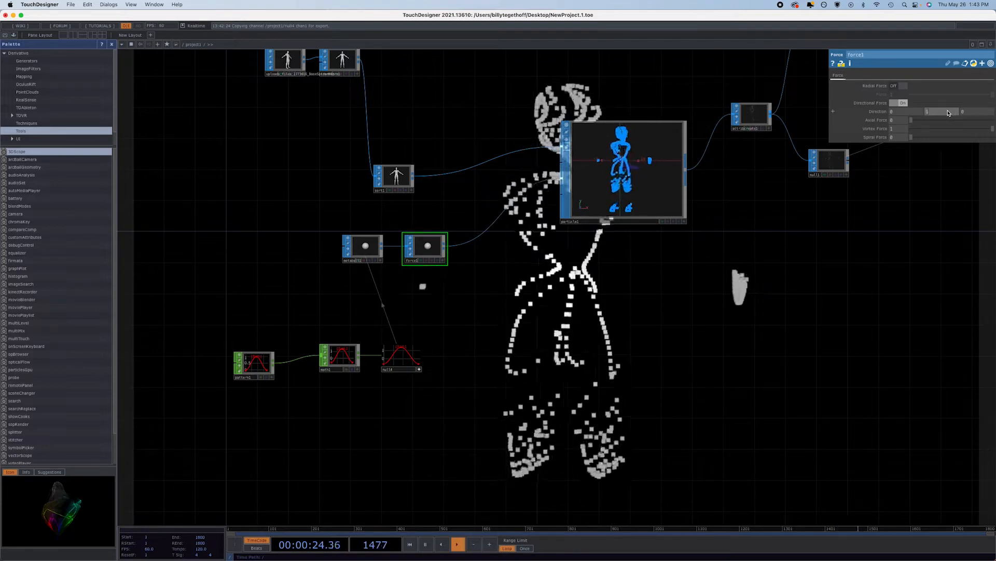
{"action": "key", "text": "Return"}
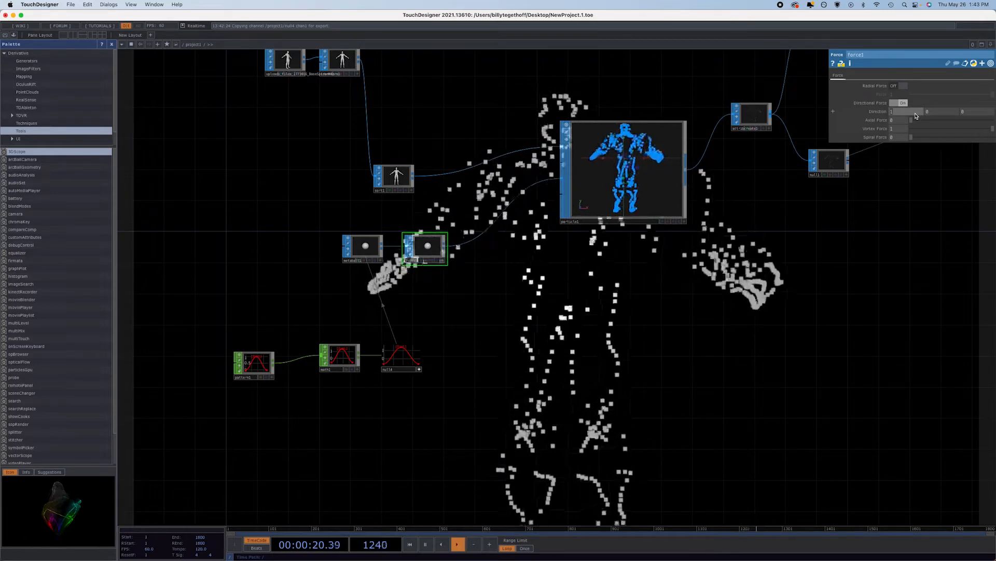
{"action": "type", "text": "0"}
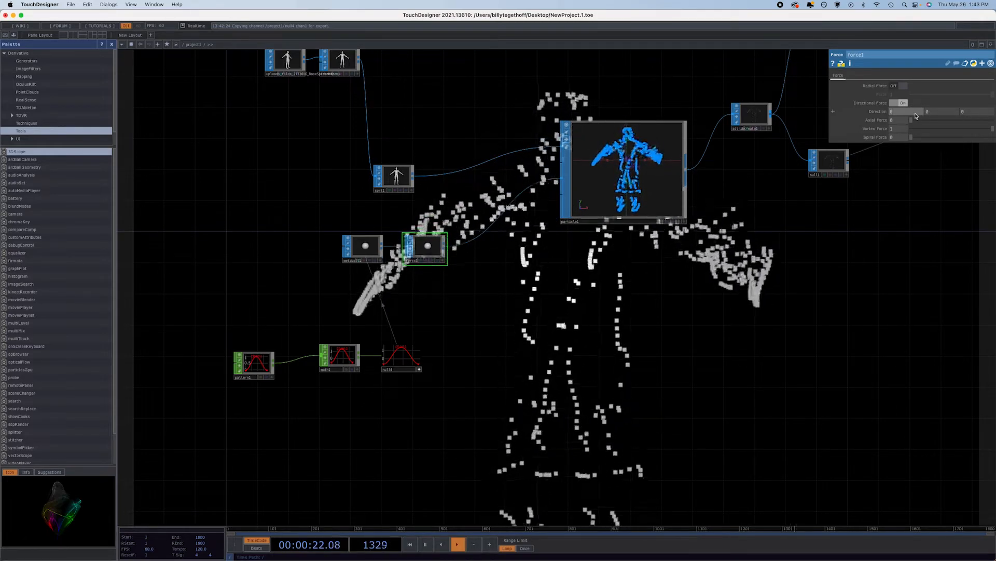
{"action": "left_click", "coordinate": [983, 112]}
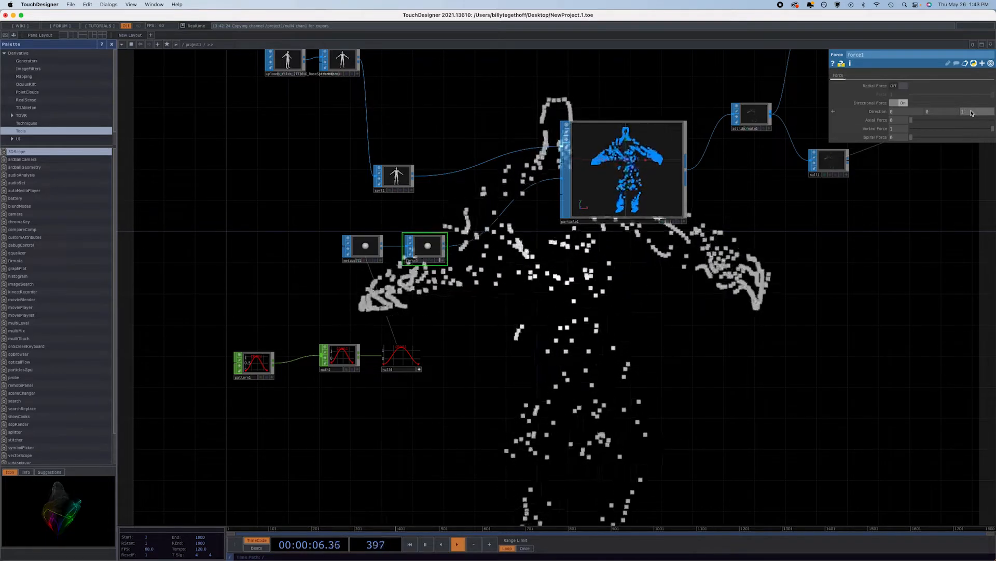
{"action": "left_click", "coordinate": [971, 112]}
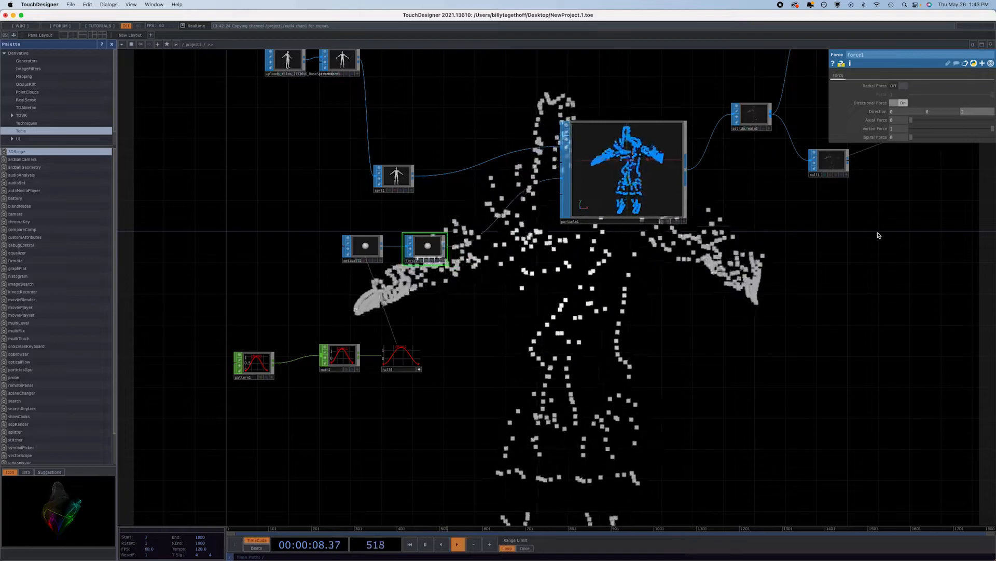
Try raising the force node's vortex force to 11, and bring it back to 1
{"action": "left_click", "coordinate": [880, 129]}
{"action": "middle_click_drag", "start_coordinate": [880, 132], "coordinate": [677, 125]}
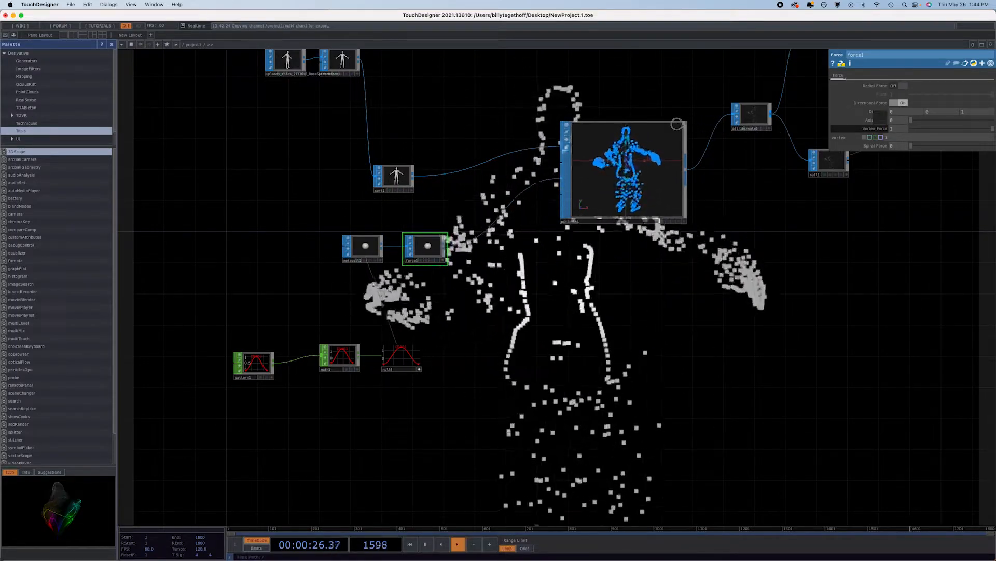
{"action": "middle_click_drag", "start_coordinate": [881, 125], "coordinate": [902, 105]}
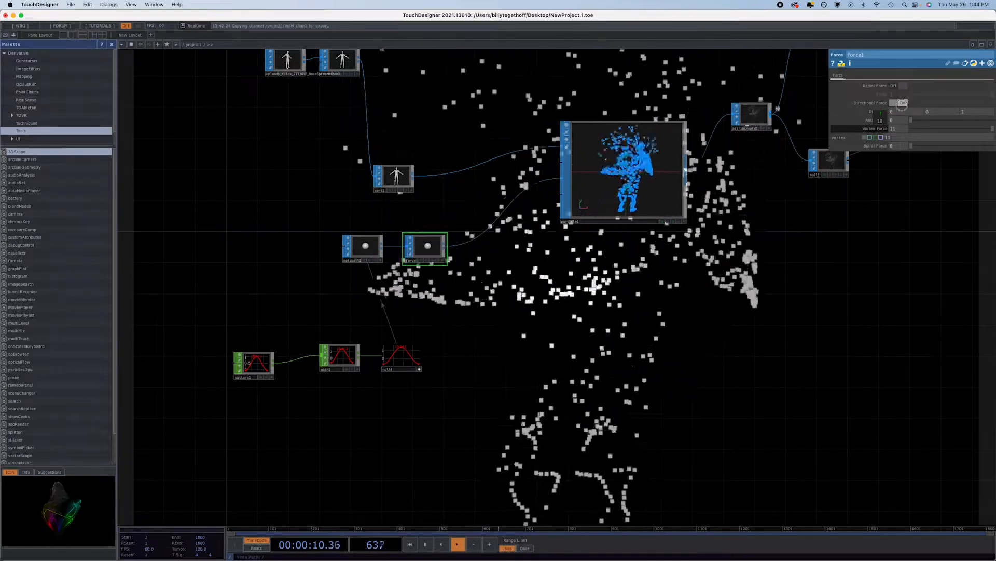
{"action": "middle_click_drag", "start_coordinate": [902, 104], "coordinate": [881, 115]}
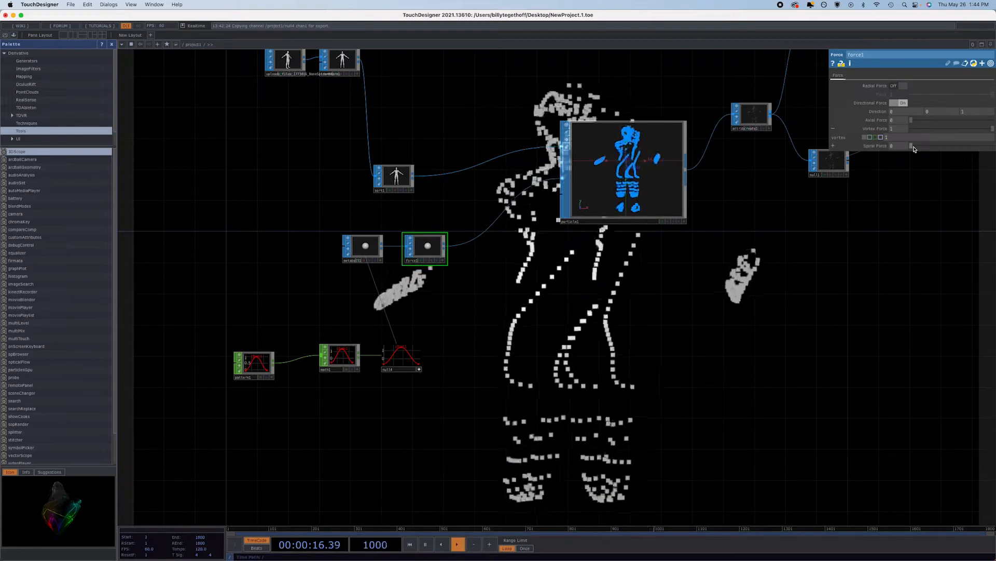
Set the force node's spiral force to 1
{"action": "left_click_drag", "start_coordinate": [912, 147], "coordinate": [994, 164]}
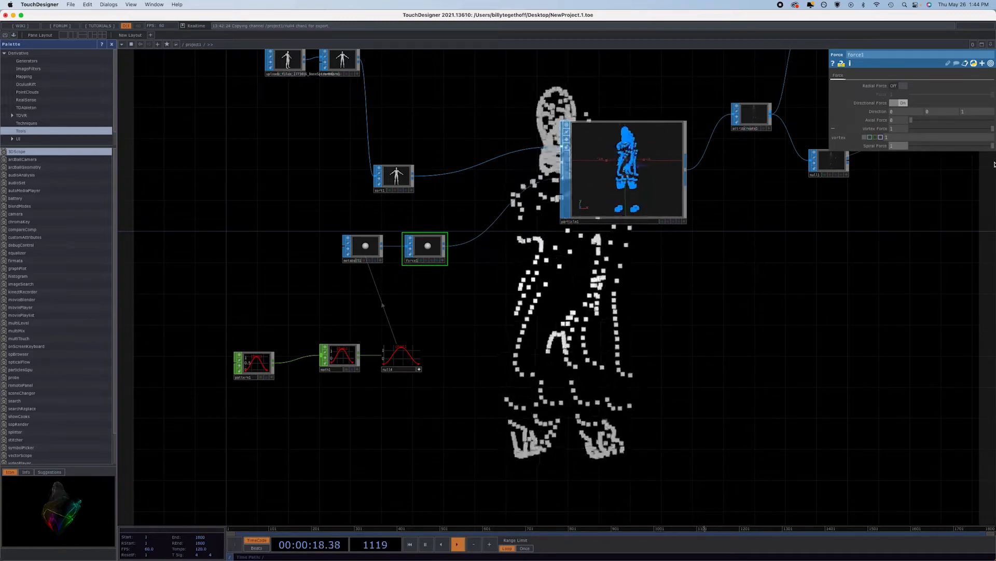
Set the force node's direction to 0, 1, 0 and its spiral force to -4
{"action": "left_click_drag", "start_coordinate": [995, 130], "coordinate": [836, 127]}
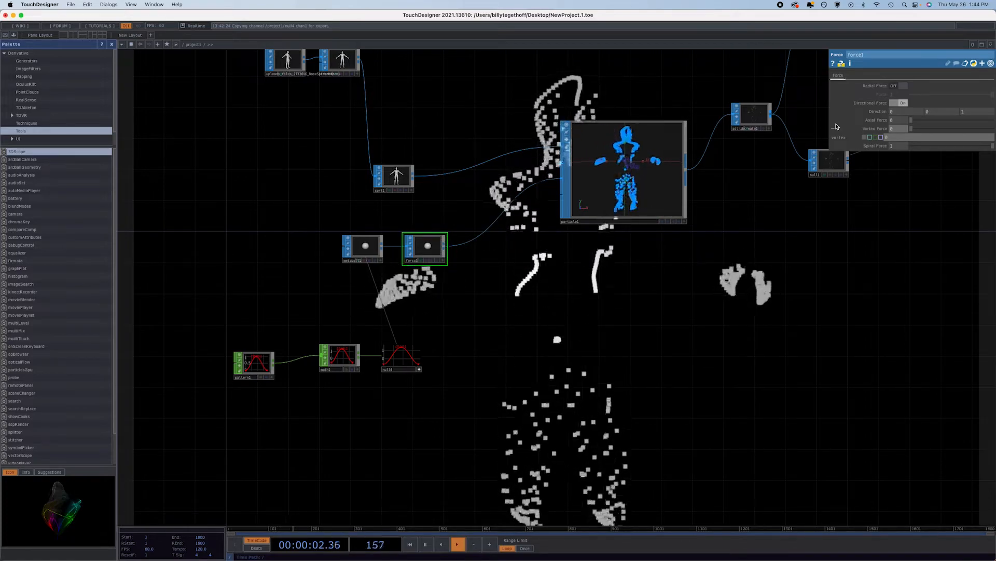
{"action": "left_click", "coordinate": [974, 116]}
{"action": "type", "text": "0"}
{"action": "key", "text": "Return"}
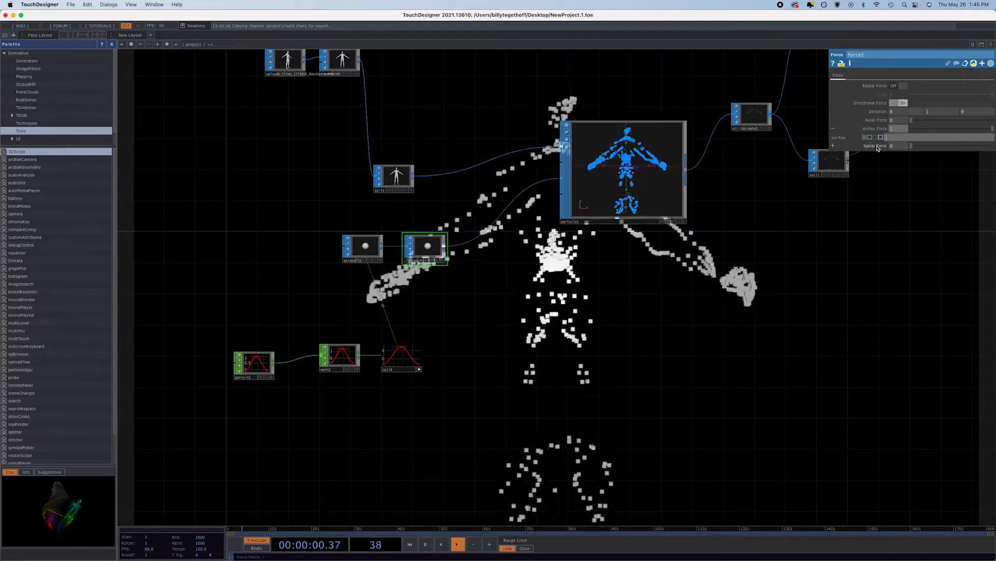
{"action": "middle_click_drag", "start_coordinate": [876, 147], "coordinate": [852, 137]}
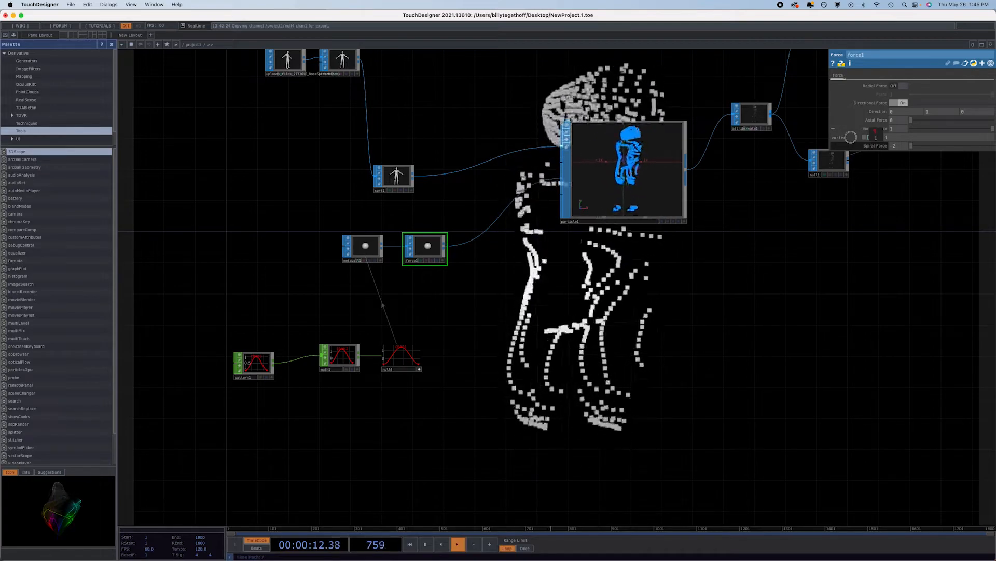
{"action": "left_click_drag", "start_coordinate": [851, 137], "coordinate": [799, 144]}
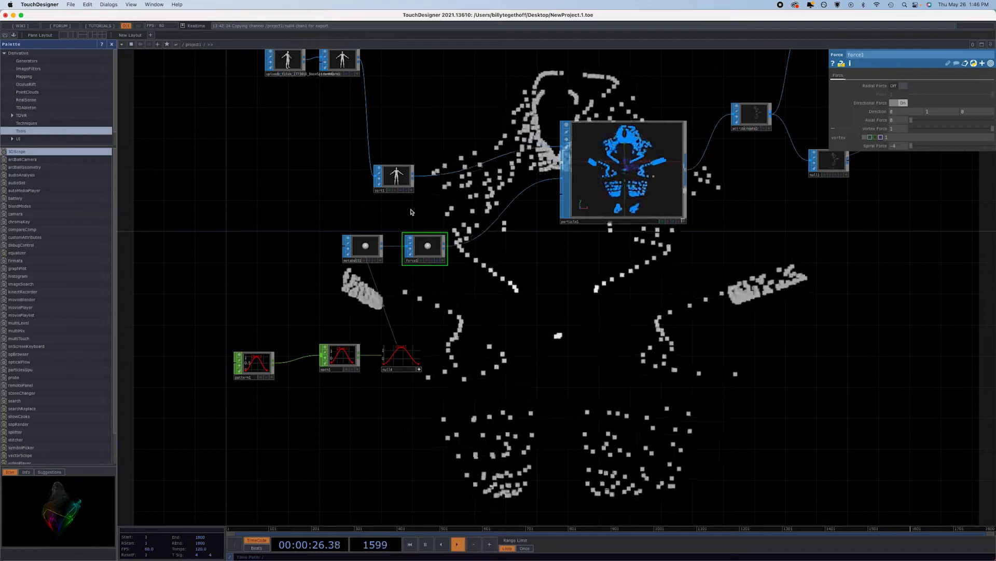
Set the particle node's birth rate to 10000
{"action": "left_click", "coordinate": [623, 221]}
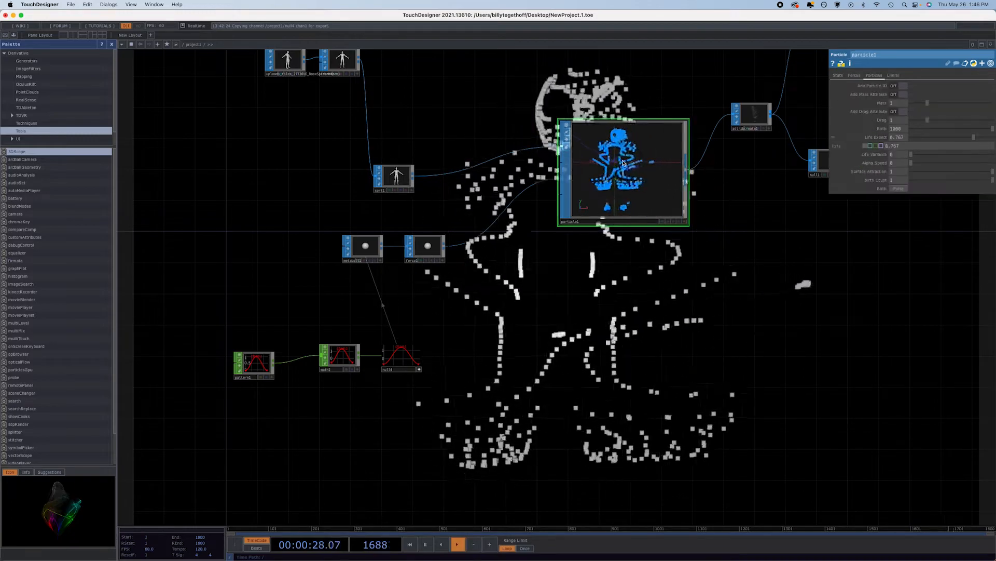
{"action": "left_click", "coordinate": [905, 130]}
{"action": "type", "text": "00"}
{"action": "key", "text": "Return"}
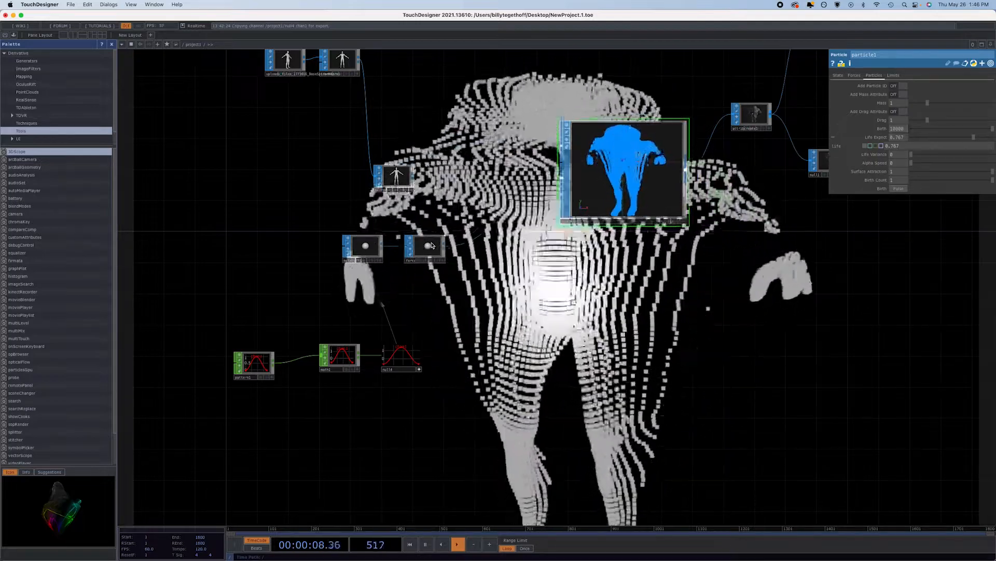
Try higher vortex force values on the force node, including 4, and settle on 2
{"action": "left_click", "coordinate": [425, 245]}
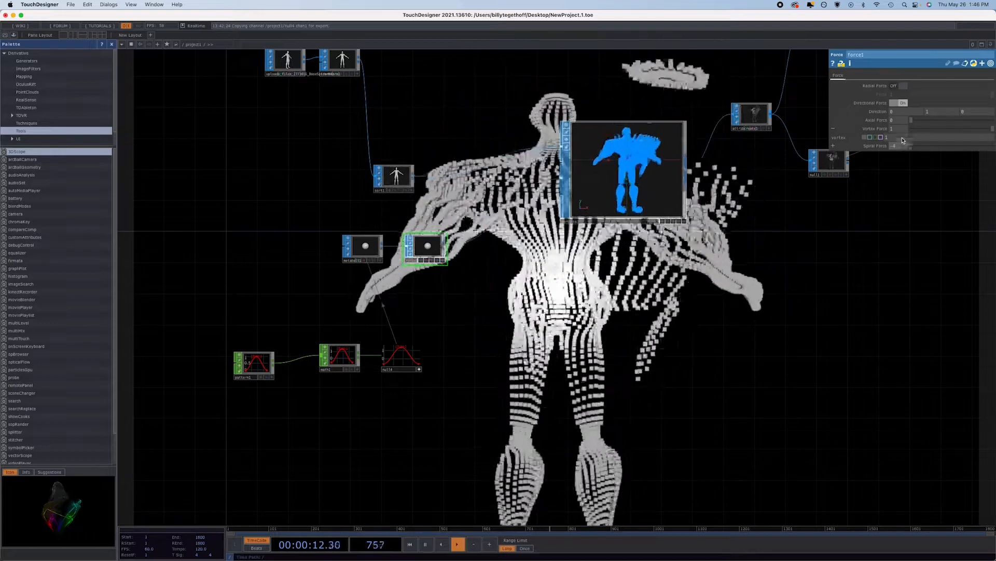
{"action": "double_click", "coordinate": [902, 129]}
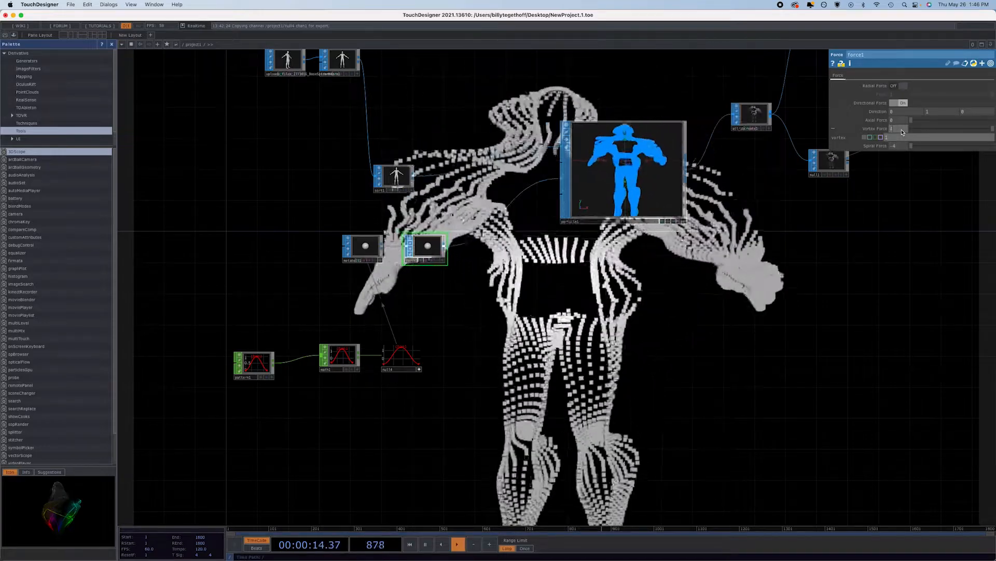
{"action": "type", "text": "4"}
{"action": "key", "text": "Return"}
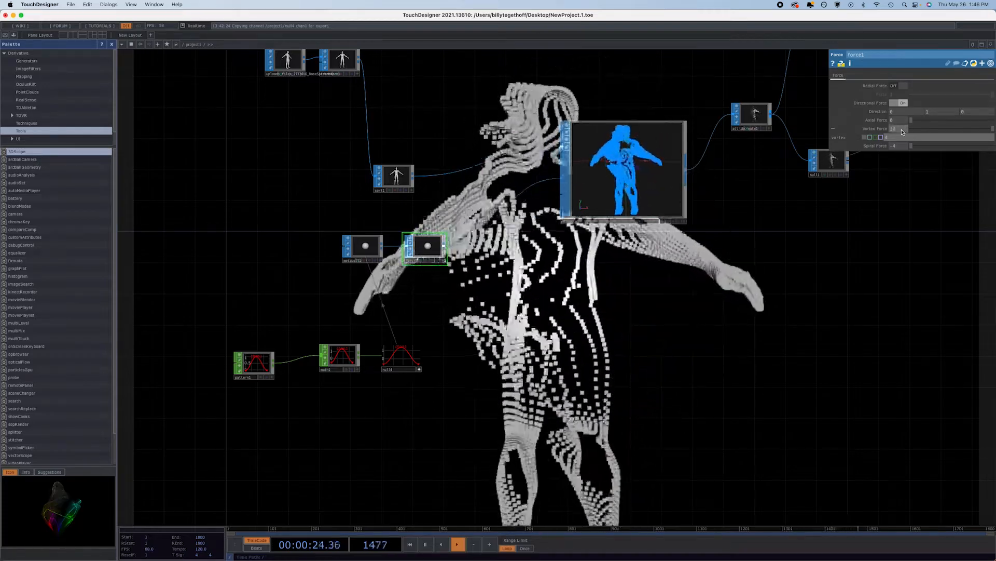
{"action": "key", "text": "Return"}
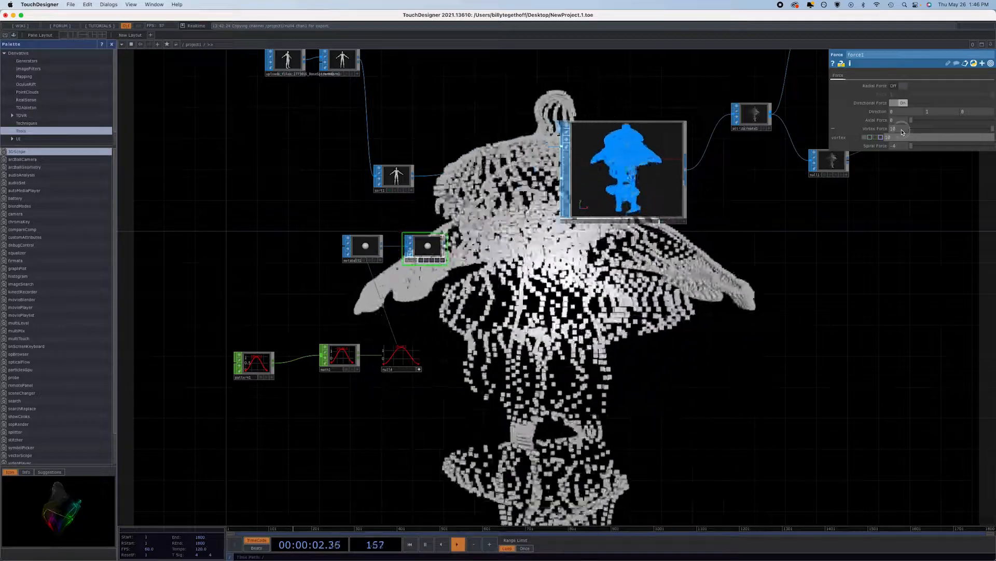
{"action": "left_click", "coordinate": [902, 130]}
{"action": "type", "text": "2"}
{"action": "key", "text": "Return"}
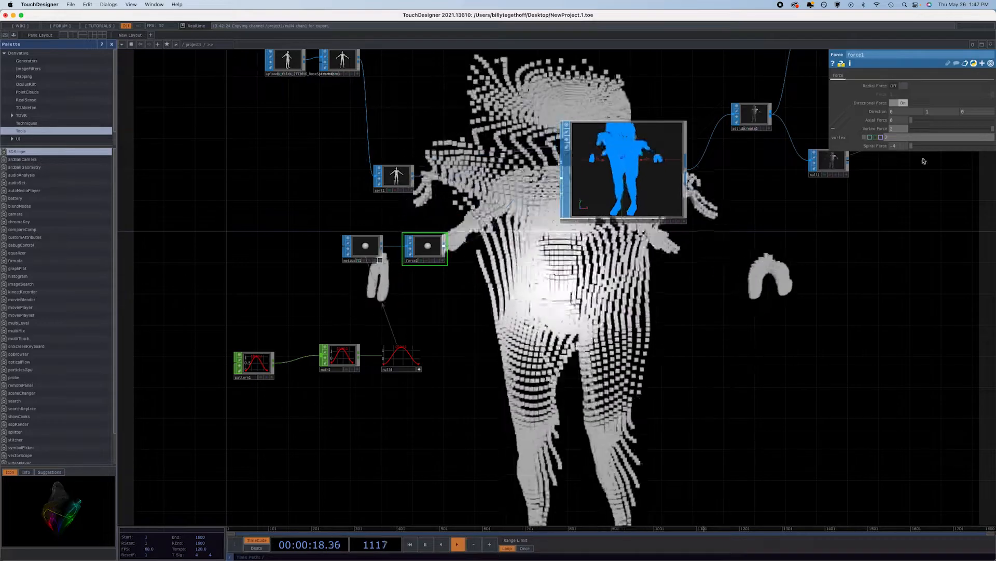
Try the force node with an axial force of 1 and a vortex force of 0, and return them to 0 and 2
{"action": "left_click_drag", "start_coordinate": [914, 123], "coordinate": [994, 125]}
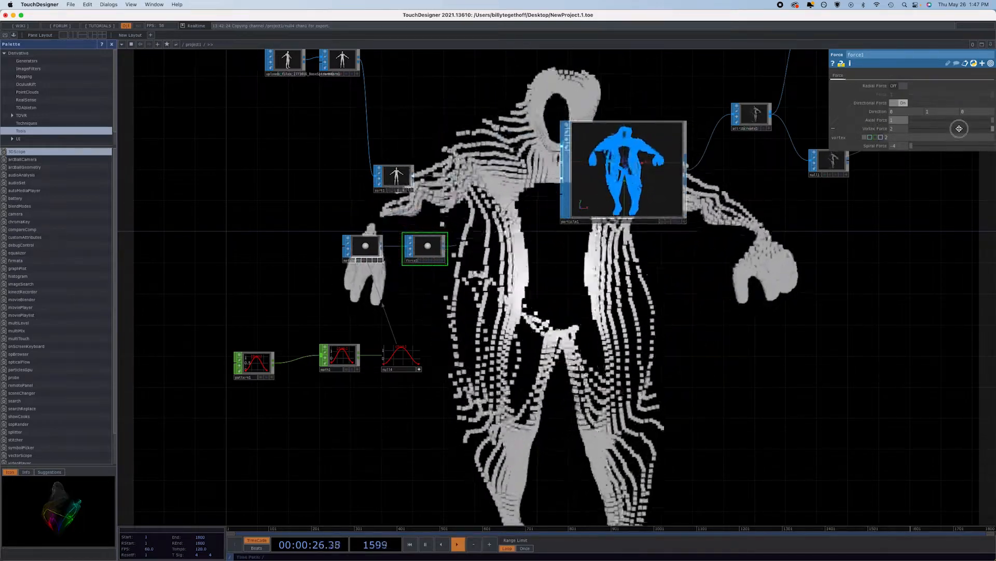
{"action": "left_click_drag", "start_coordinate": [956, 133], "coordinate": [900, 130]}
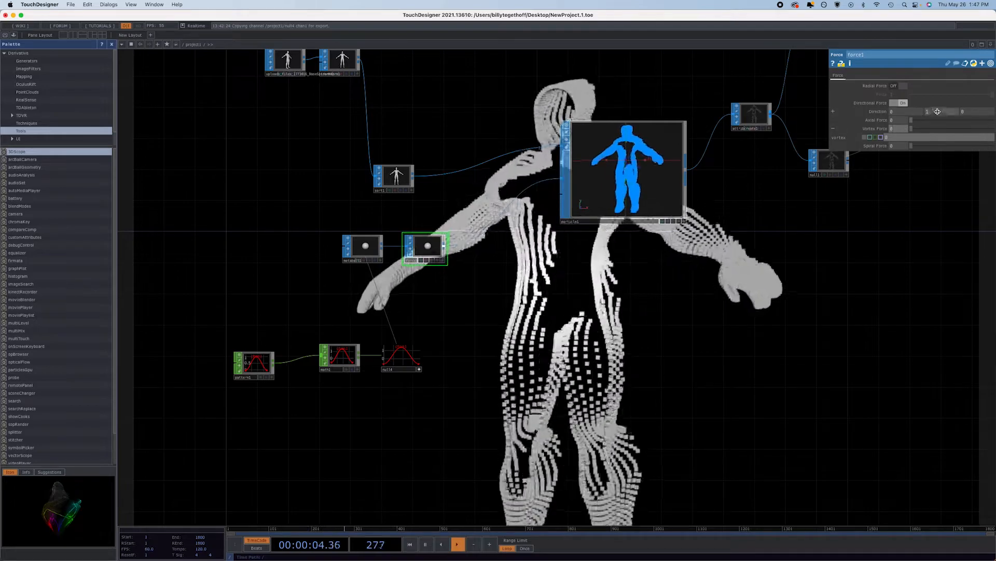
{"action": "left_click", "coordinate": [901, 128]}
{"action": "type", "text": "2"}
{"action": "key", "text": "Return"}
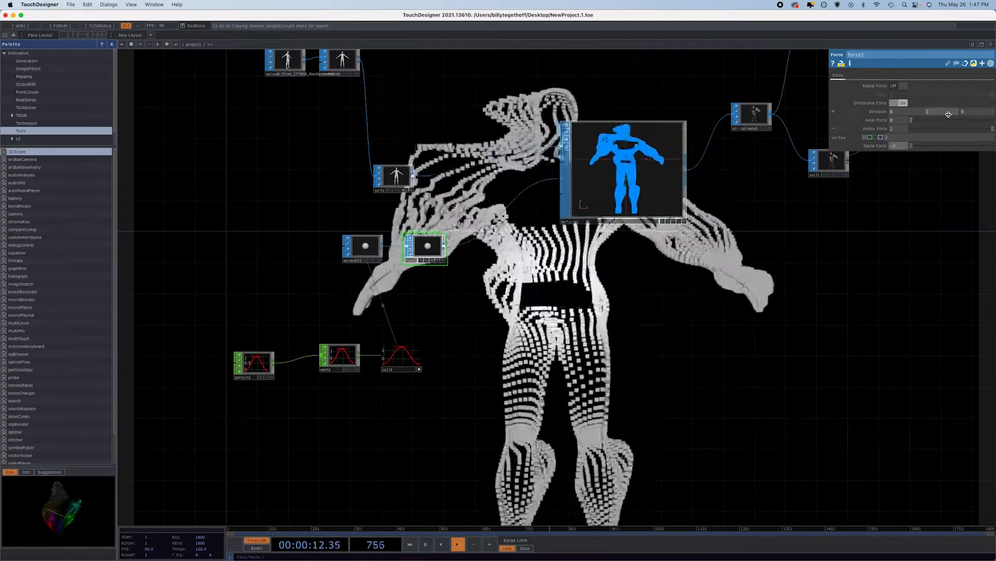
Try force node directions of 0, 0, 1 and 0, 1, 1, vary the axial force, and return the direction to 0, 1, 0
{"action": "type", "text": "0"}
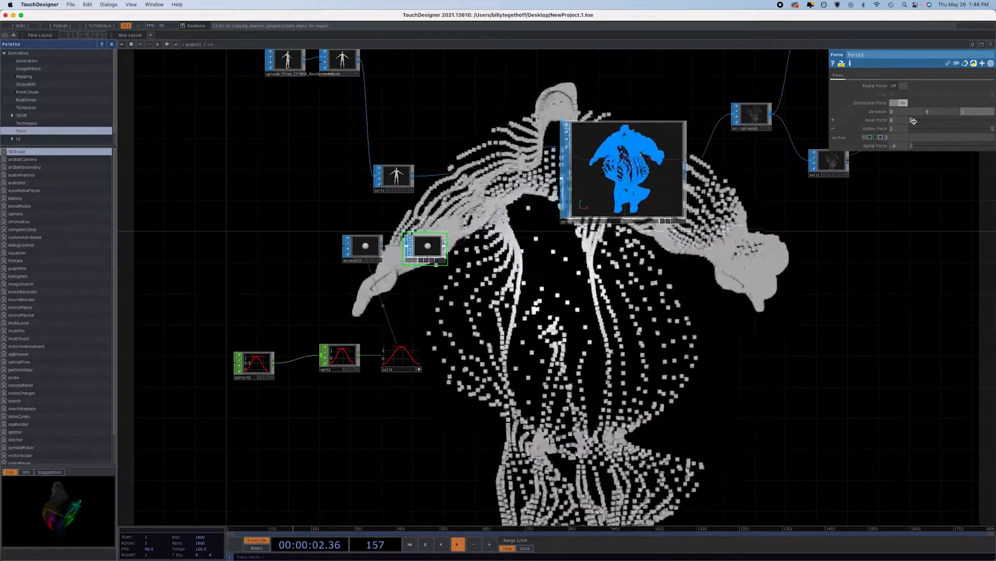
{"action": "left_click", "coordinate": [934, 114]}
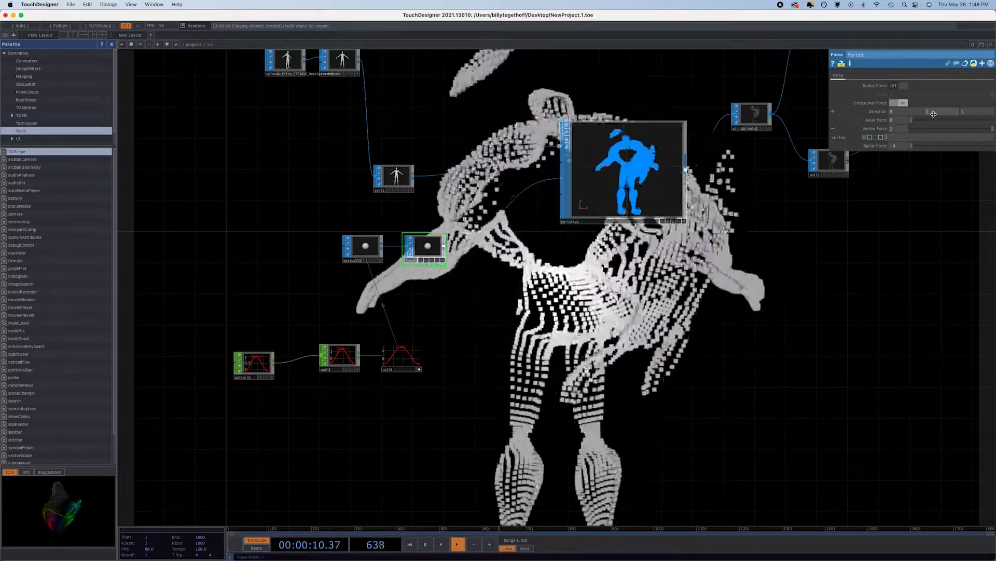
{"action": "left_click", "coordinate": [971, 120]}
{"action": "left_click_drag", "start_coordinate": [971, 121], "coordinate": [862, 120]}
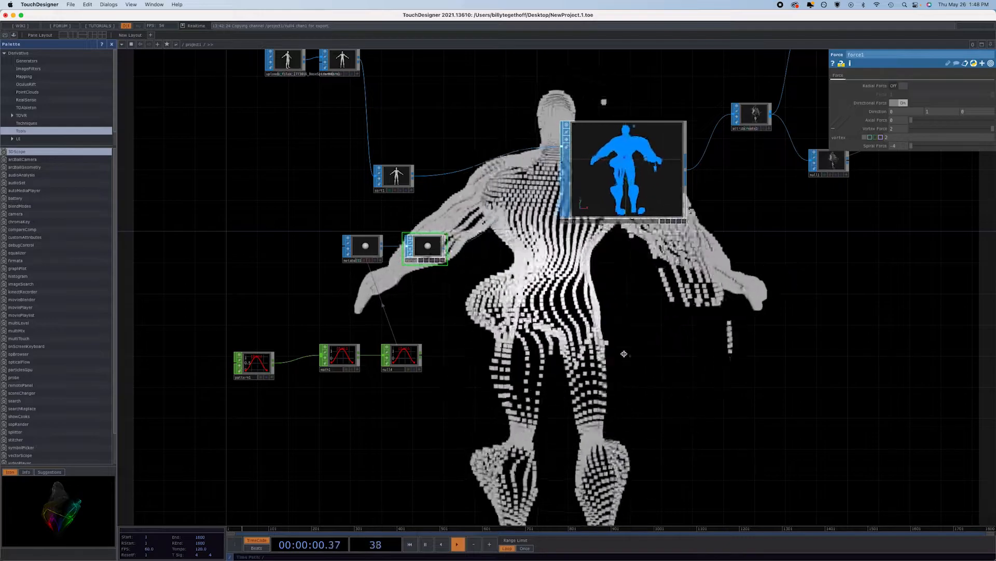
Space the transform node away from the imported figure and disconnect the force node from the particle node
{"action": "left_click_drag", "start_coordinate": [701, 411], "coordinate": [519, 428]}
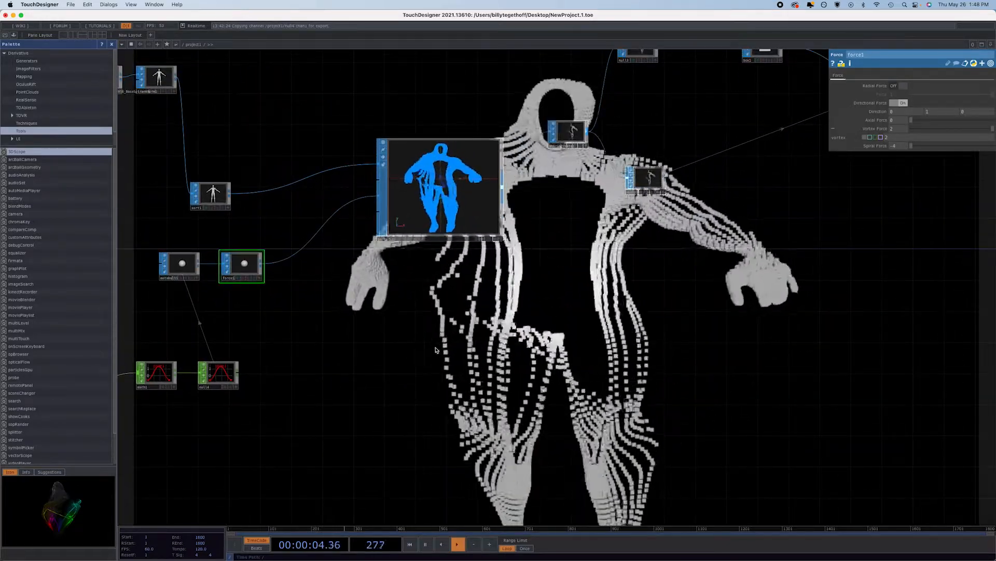
{"action": "left_click_drag", "start_coordinate": [376, 341], "coordinate": [557, 413]}
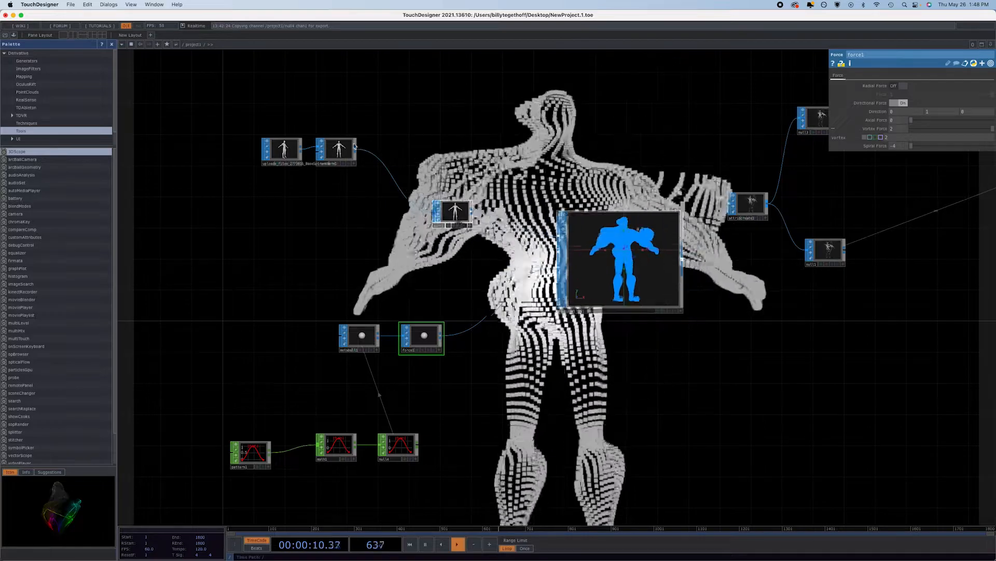
{"action": "left_click_drag", "start_coordinate": [351, 155], "coordinate": [370, 164]}
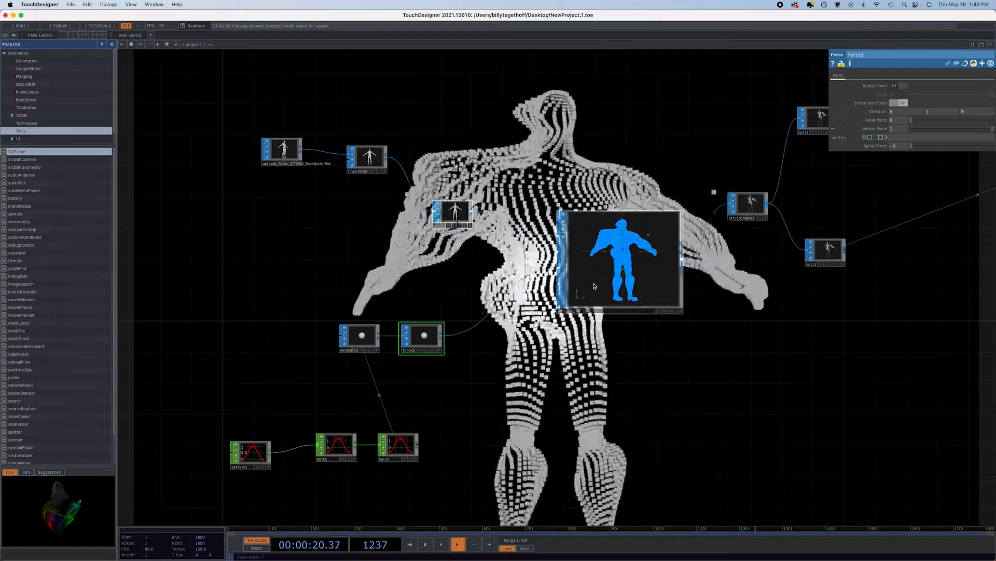
{"action": "right_click", "coordinate": [496, 296]}
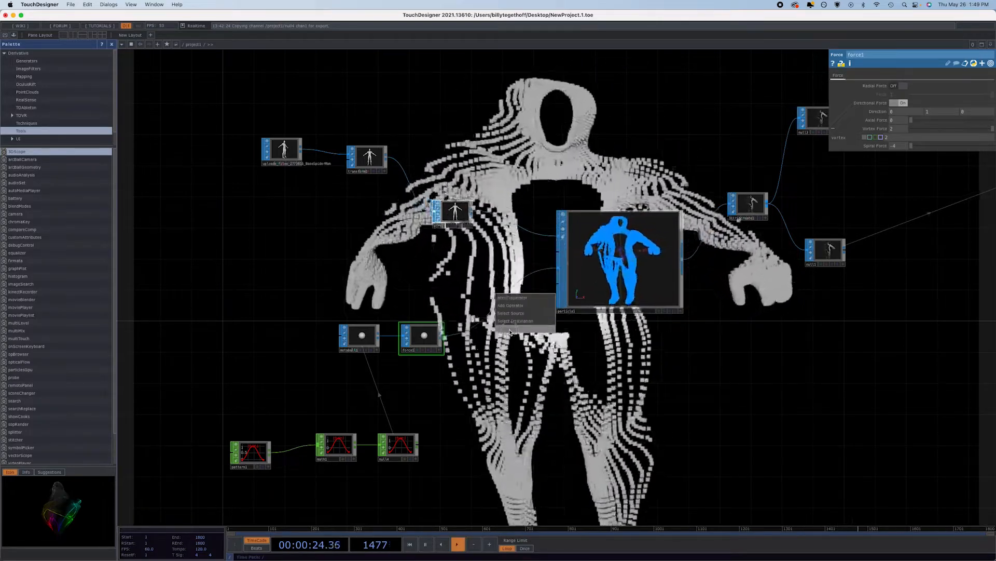
{"action": "left_click", "coordinate": [657, 274]}
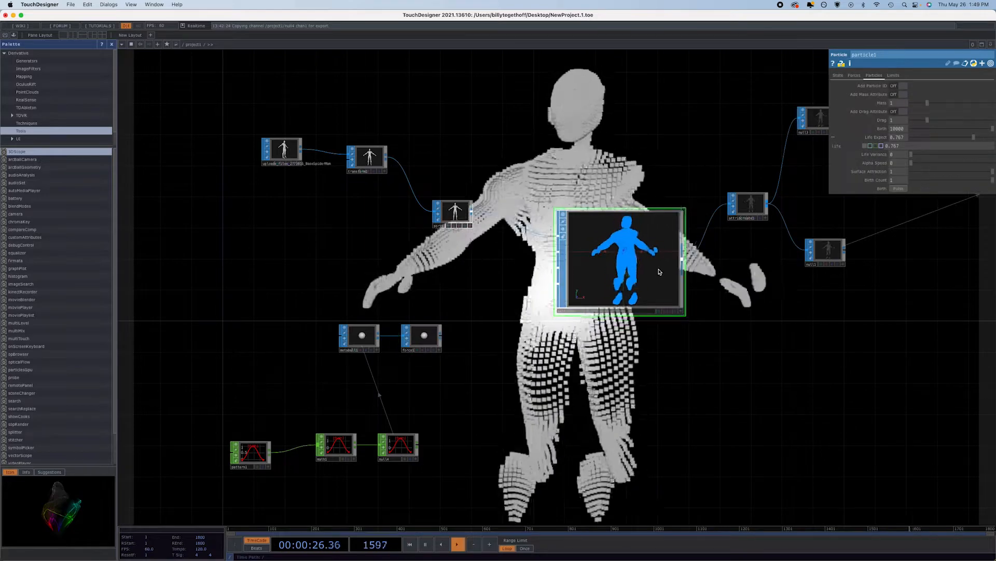
Review the particle node's force parameters and the transform node's rotation parameters
{"action": "left_click", "coordinate": [855, 76]}
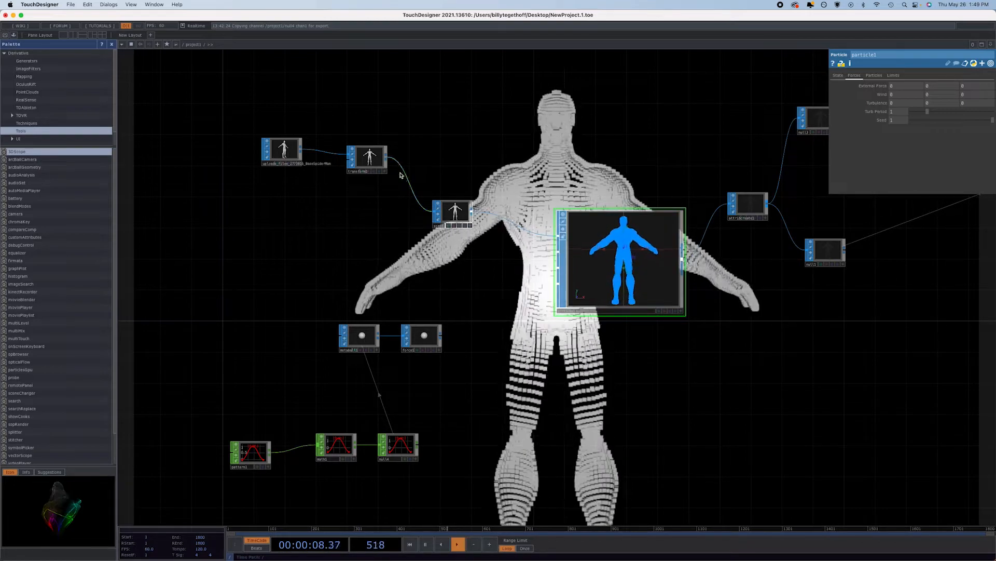
{"action": "left_click", "coordinate": [372, 159]}
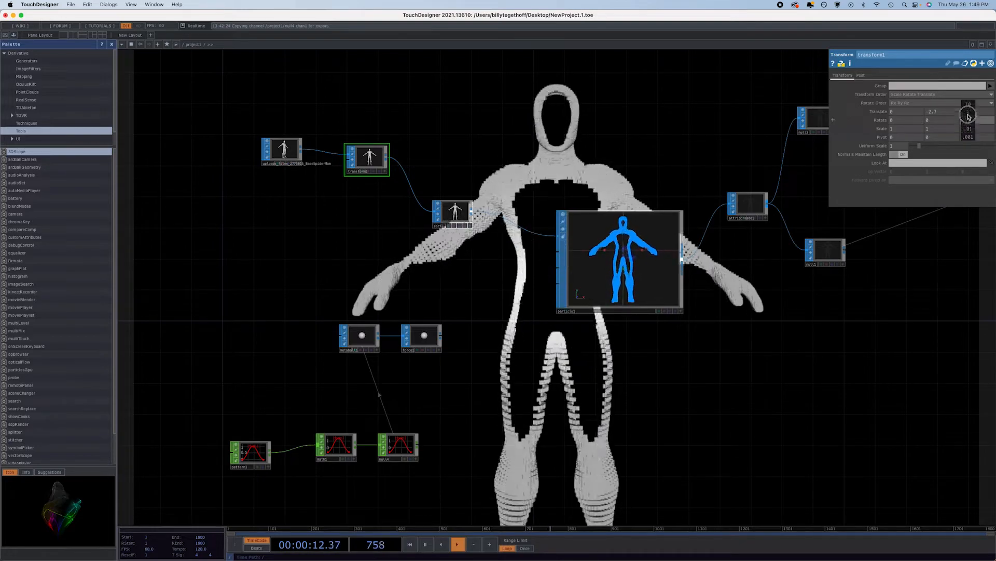
{"action": "mouse_move", "coordinate": [968, 107]}
{"action": "middle_mouse_down"}
{"action": "mouse_move", "coordinate": [866, 128]}
{"action": "mouse_move", "coordinate": [970, 135]}
{"action": "mouse_move", "coordinate": [969, 107]}
{"action": "mouse_move", "coordinate": [992, 113]}
{"action": "mouse_move", "coordinate": [787, 91]}
{"action": "mouse_move", "coordinate": [993, 128]}
{"action": "mouse_move", "coordinate": [882, 100]}
{"action": "mouse_move", "coordinate": [674, 87]}
{"action": "mouse_move", "coordinate": [756, 86]}
{"action": "mouse_move", "coordinate": [965, 124]}
{"action": "mouse_move", "coordinate": [969, 111]}
{"action": "middle_mouse_up"}
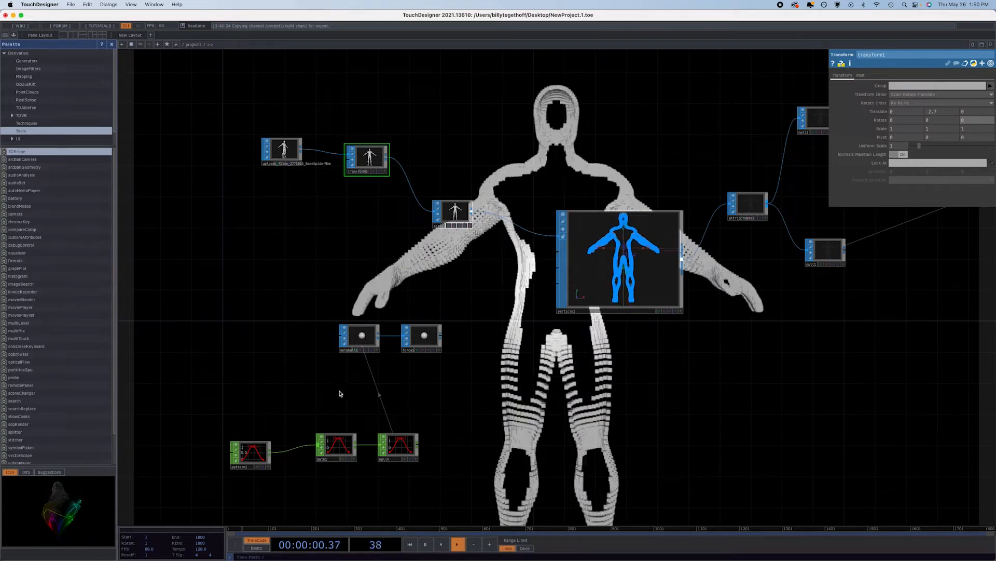
Reposition the null CHOP under the metaball setup and add a Timeline CHOP below the particle node
{"action": "left_click_drag", "start_coordinate": [407, 447], "coordinate": [438, 413]}
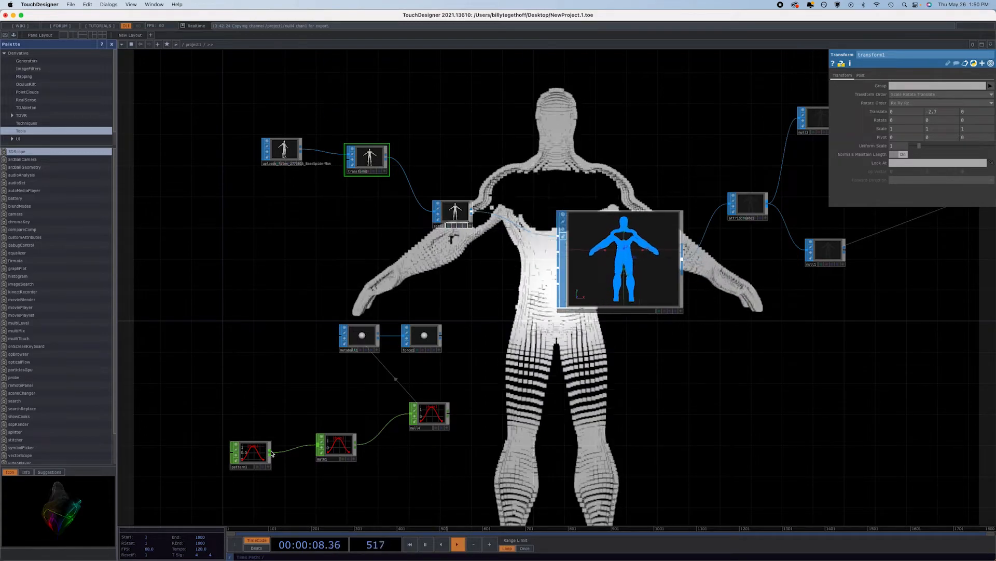
{"action": "scroll", "coordinate": [249, 412], "scroll_direction": "down", "scroll_amount": 2}
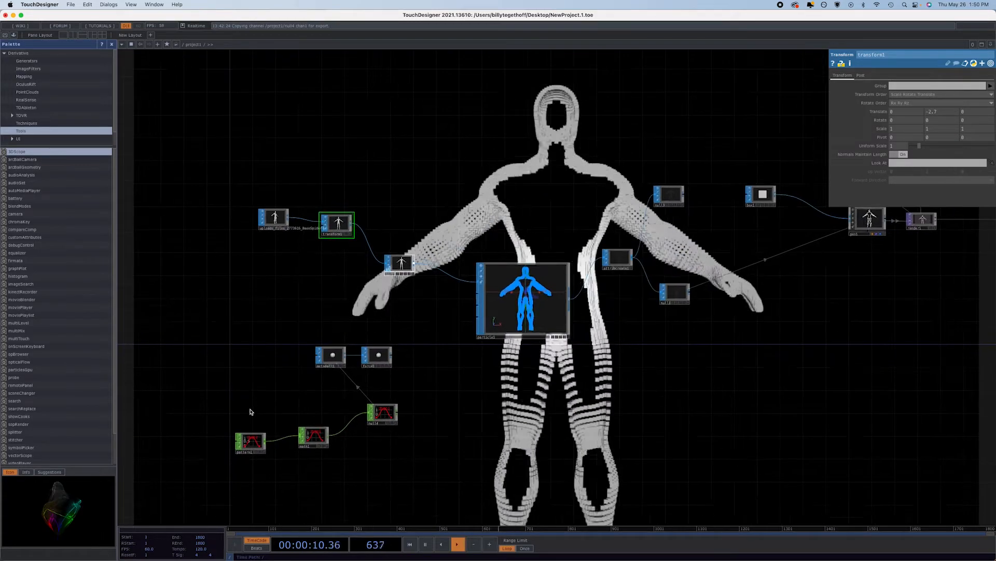
{"action": "key", "text": "Tab"}
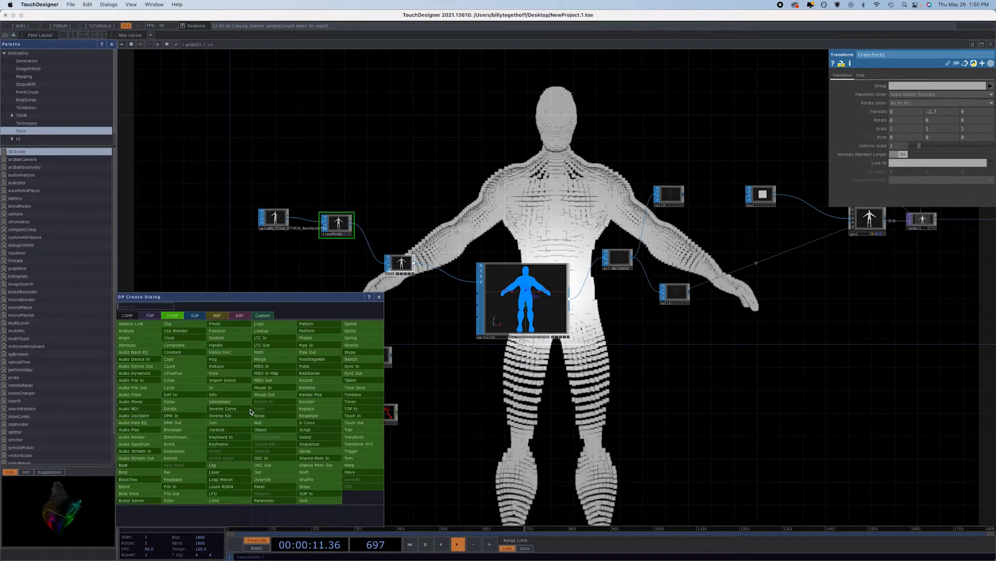
{"action": "left_click", "coordinate": [355, 394]}
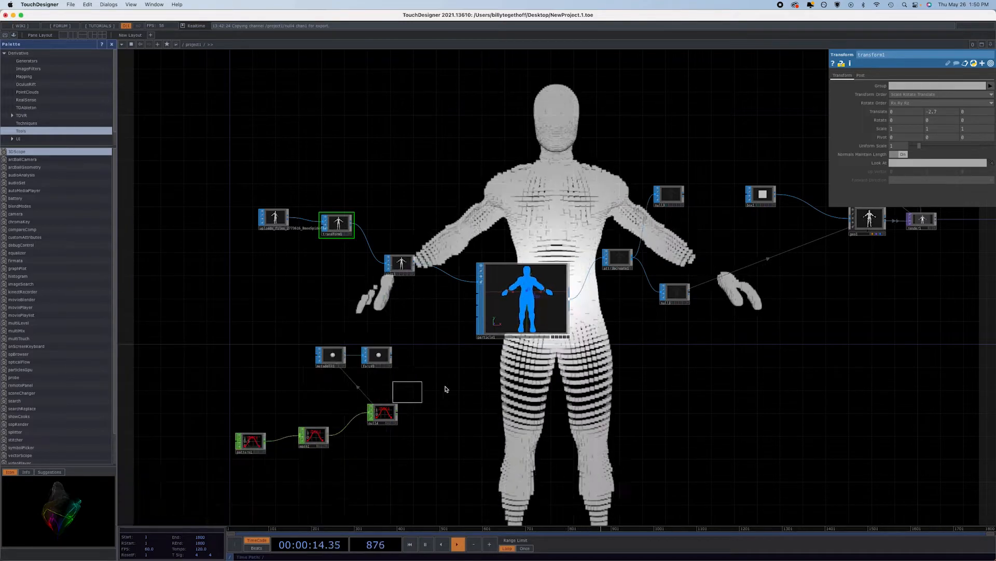
{"action": "left_click", "coordinate": [483, 399]}
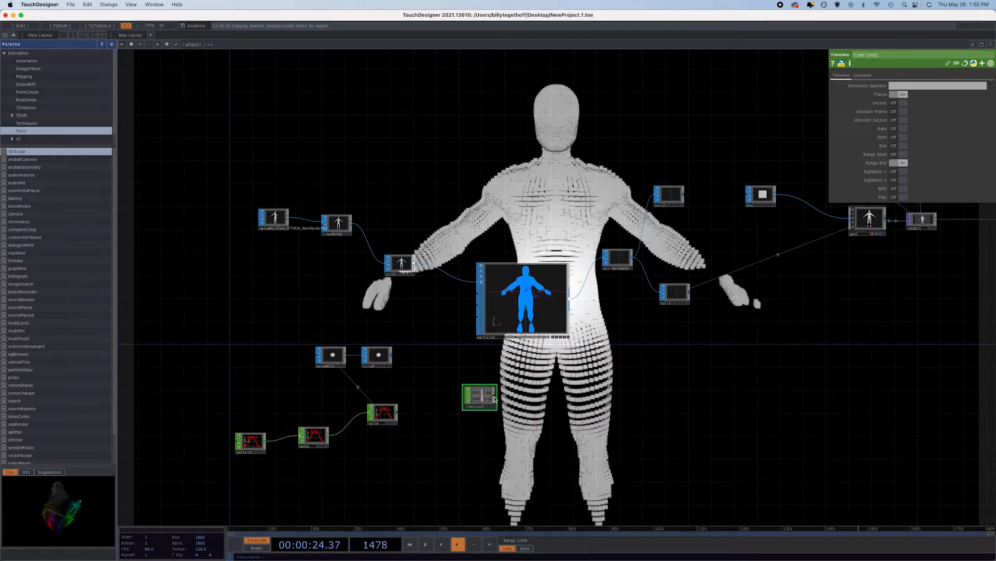
{"action": "left_click", "coordinate": [496, 398]}
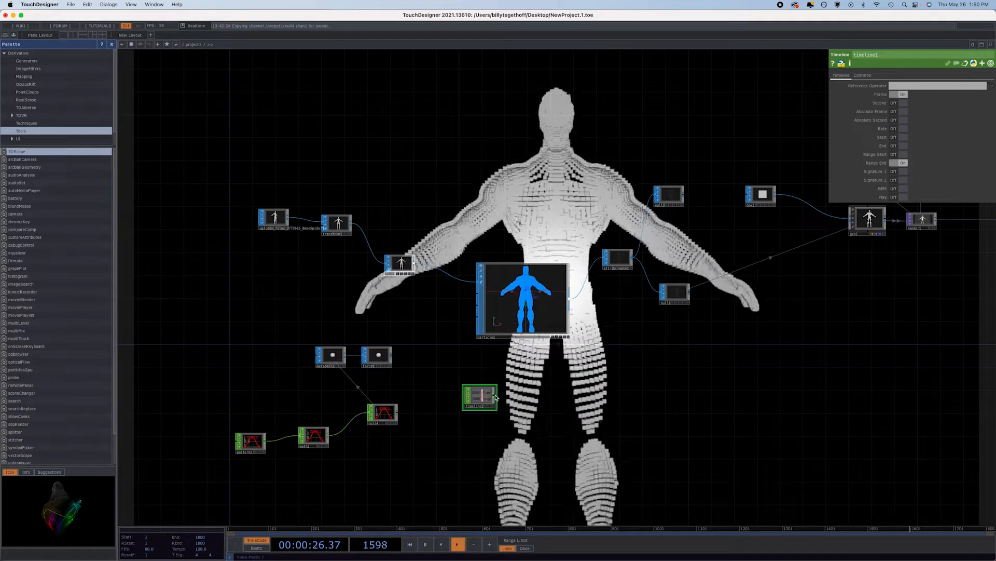
Add a Math CHOP connected to the Timeline CHOP's output and place it beside it
{"action": "left_click", "coordinate": [542, 393]}
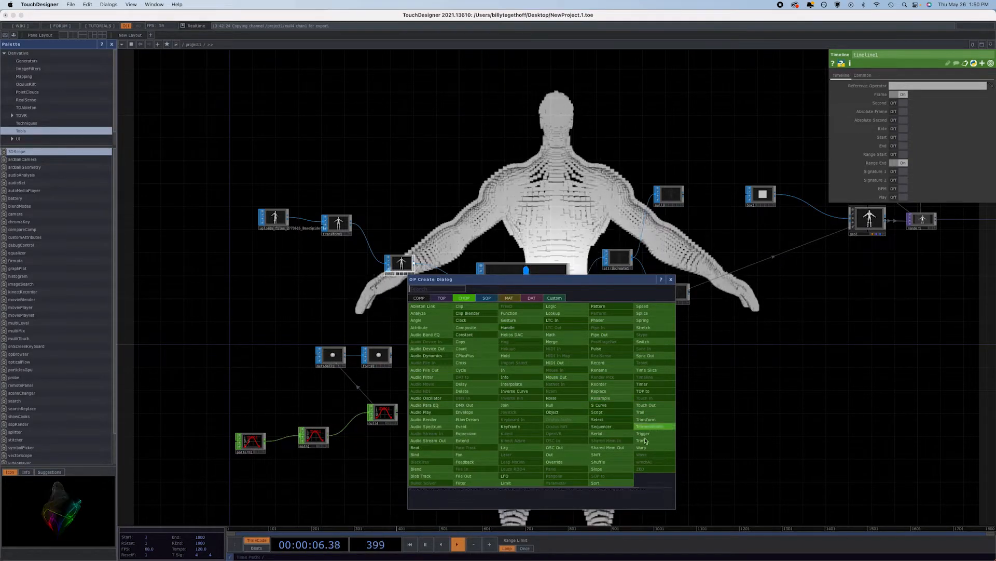
{"action": "left_click", "coordinate": [555, 343]}
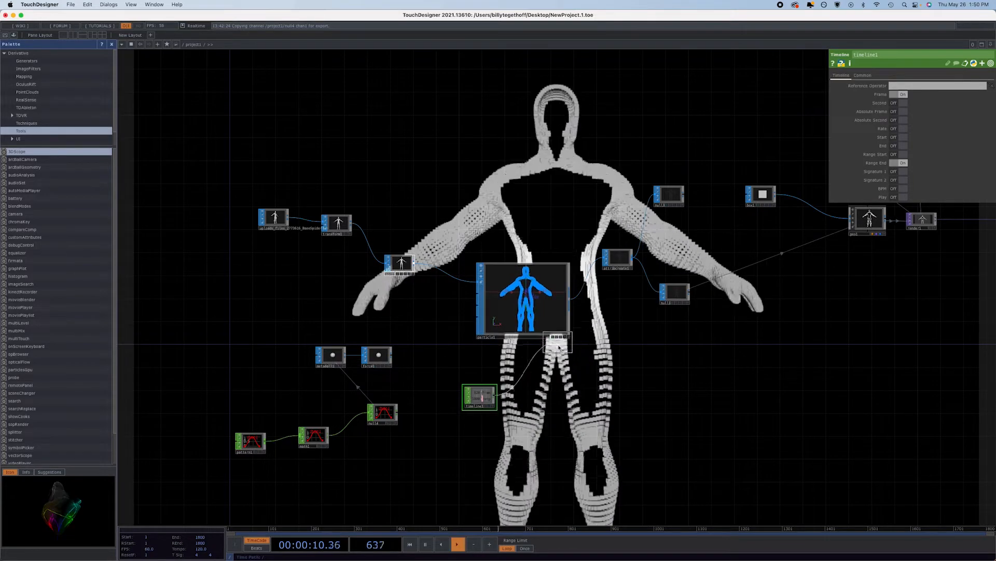
{"action": "left_click", "coordinate": [537, 399]}
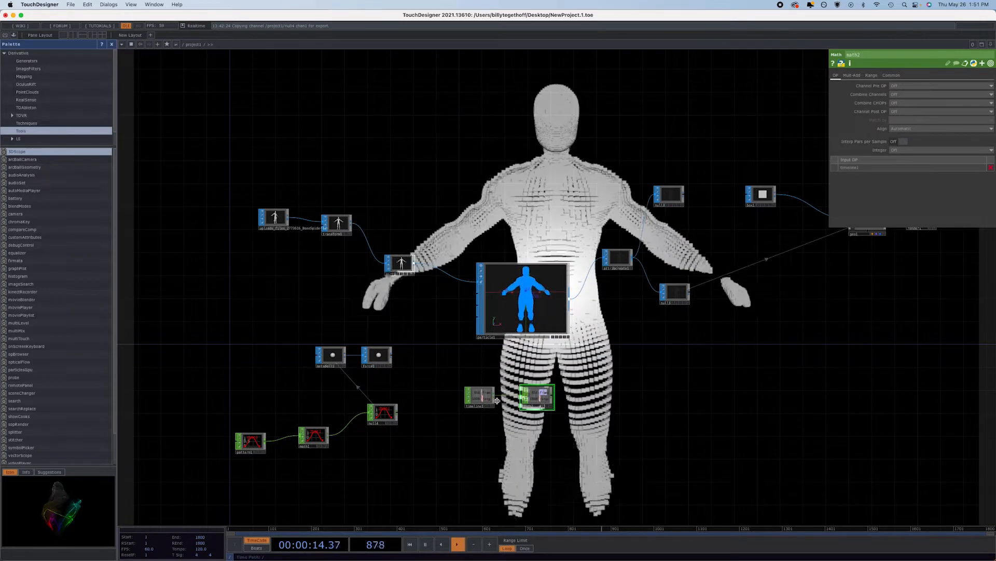
{"action": "scroll", "coordinate": [486, 416], "scroll_direction": "up", "scroll_amount": 5}
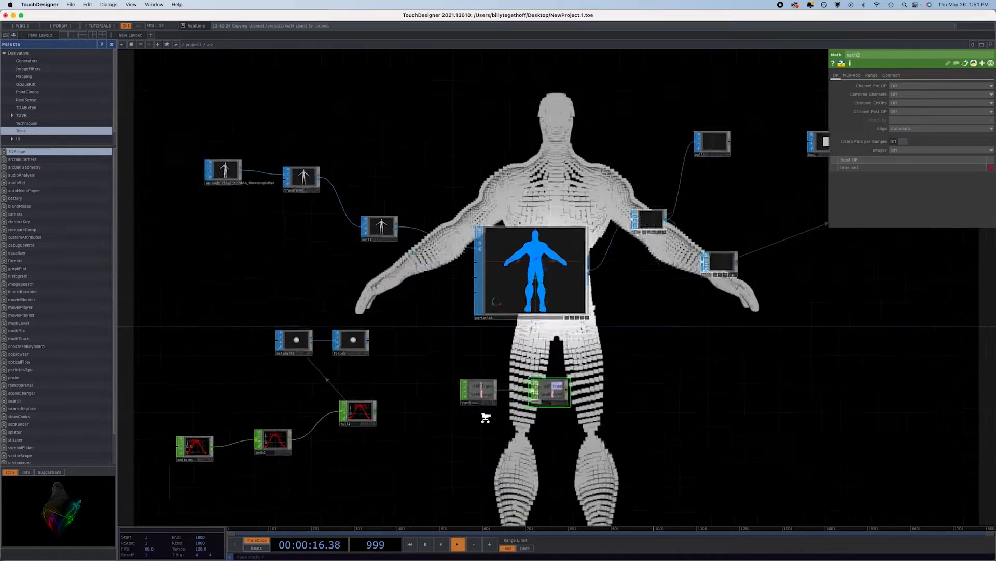
Set the Math CHOP after the timeline to combine its channels by Divide
{"action": "left_click", "coordinate": [486, 373]}
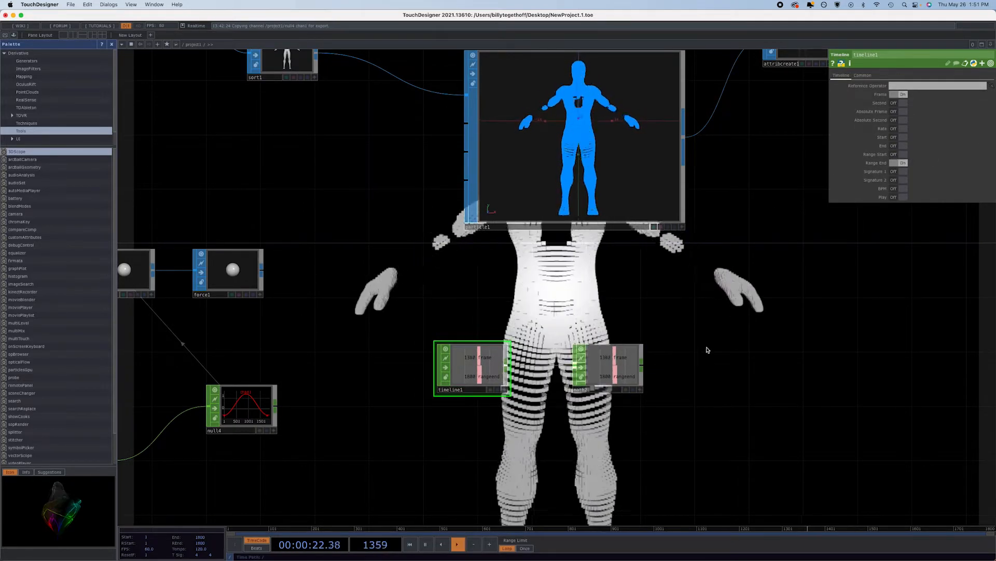
{"action": "left_click", "coordinate": [619, 367]}
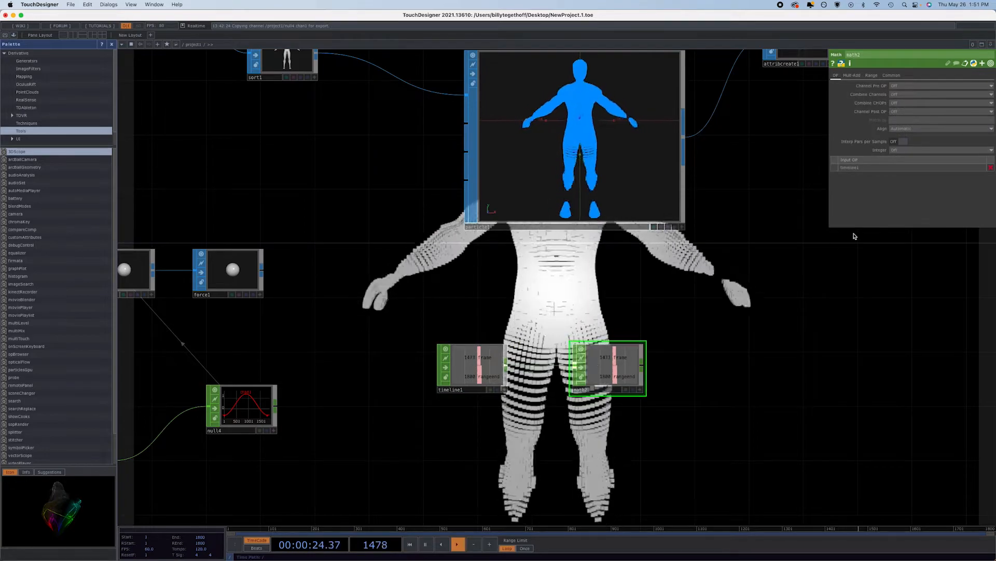
{"action": "left_click", "coordinate": [939, 103]}
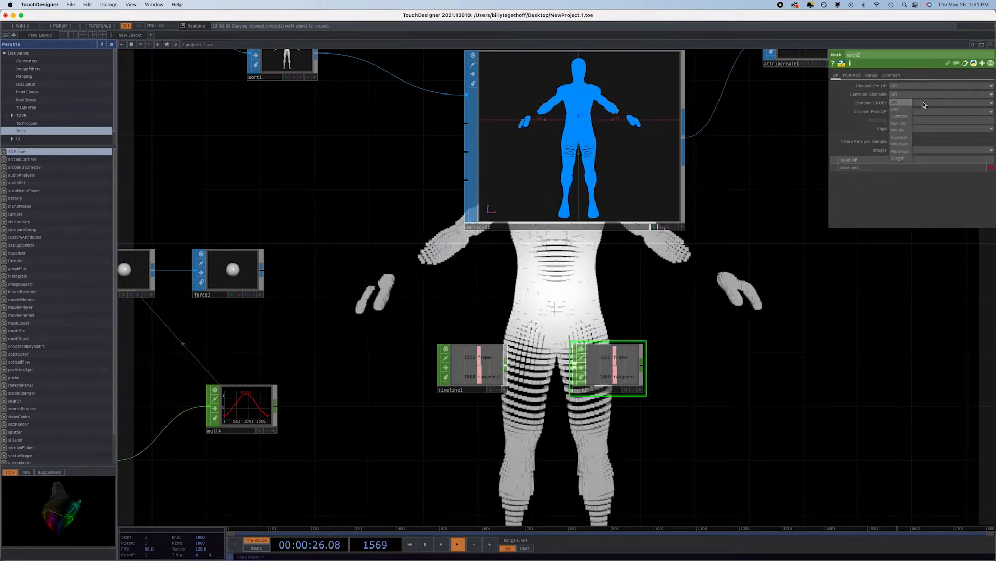
{"action": "left_click", "coordinate": [899, 131]}
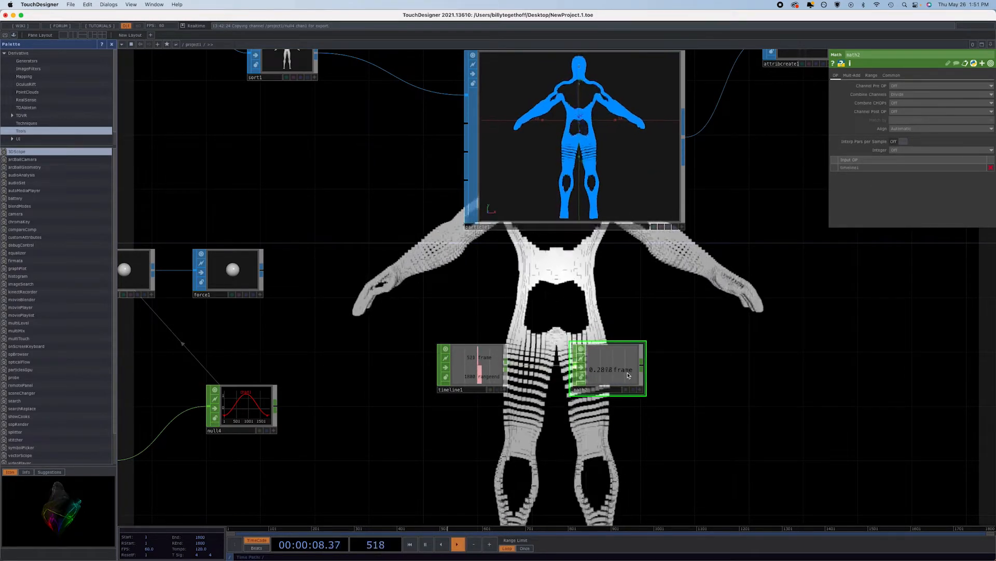
Add a Lookup CHOP to the output of the timeline's Math CHOP and place it beside it
{"action": "left_click", "coordinate": [644, 366]}
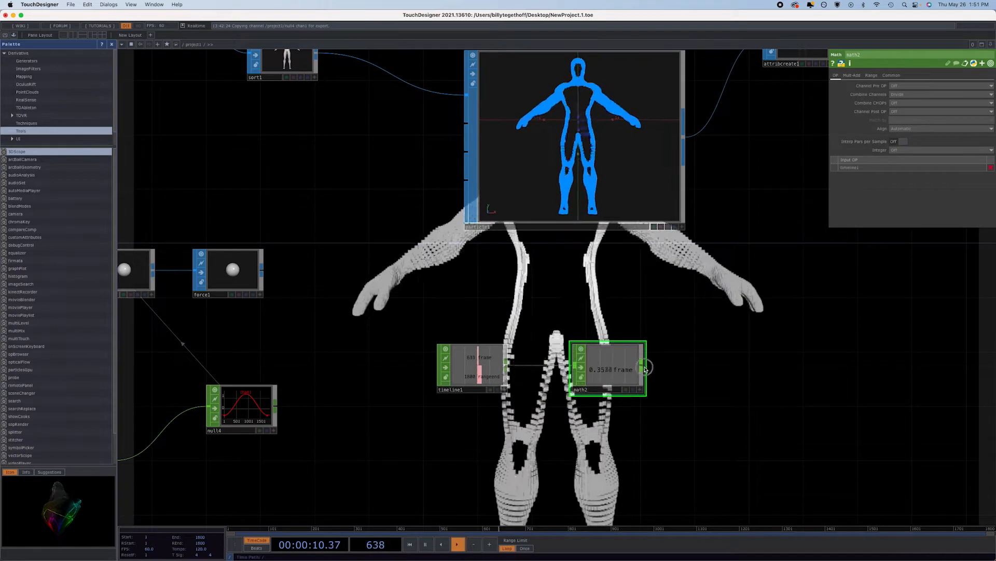
{"action": "left_click", "coordinate": [712, 369]}
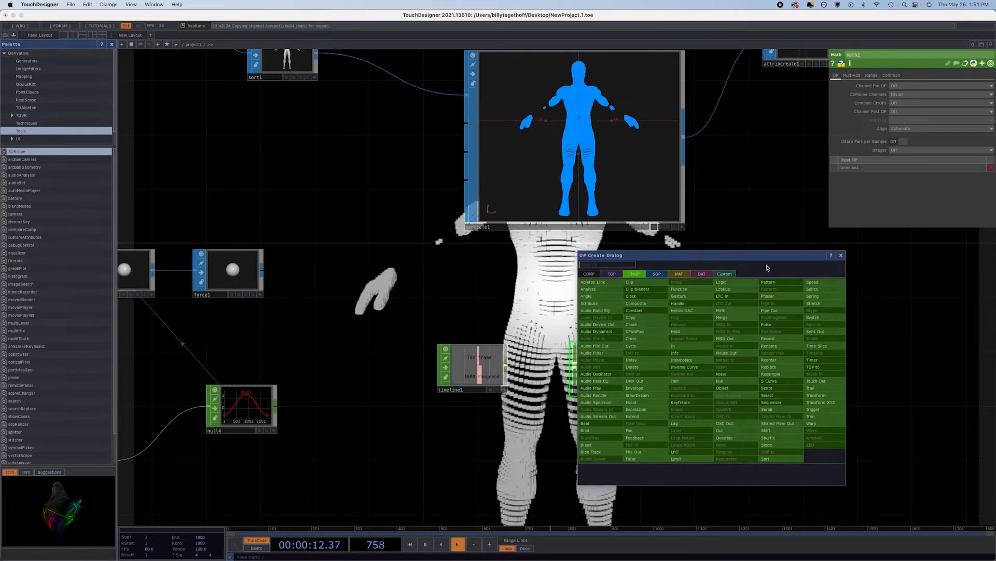
{"action": "left_click", "coordinate": [739, 291]}
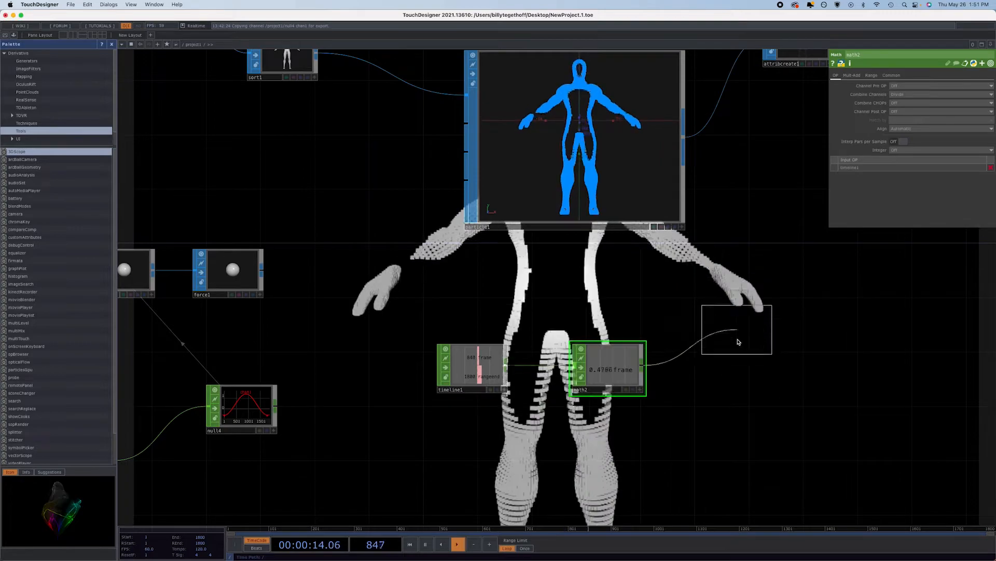
{"action": "left_click", "coordinate": [772, 368]}
Add a separate Pattern CHOP directly below the Timeline CHOP
{"action": "left_click_drag", "start_coordinate": [634, 423], "coordinate": [660, 334]}
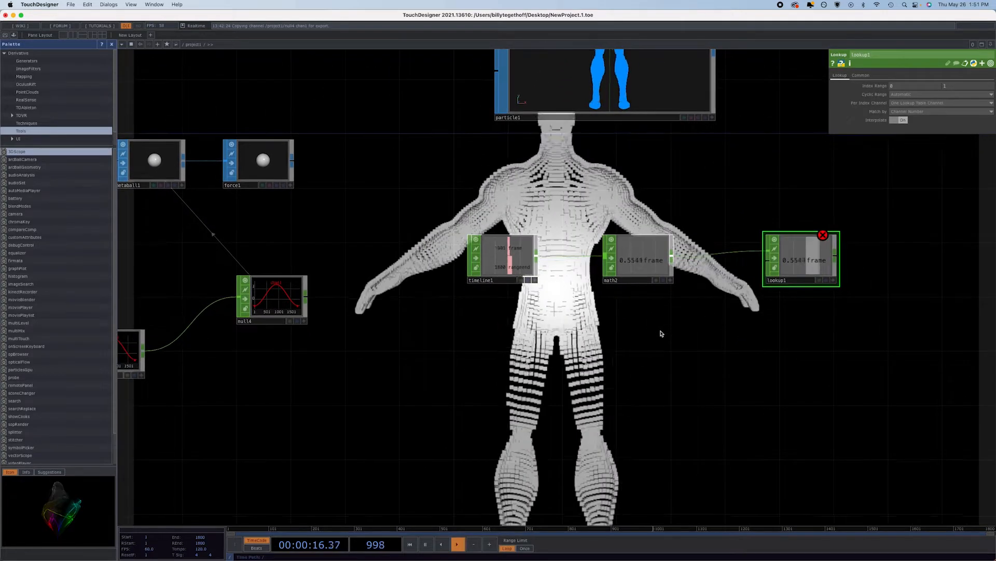
{"action": "key", "text": "Tab"}
{"action": "left_click", "coordinate": [716, 244]}
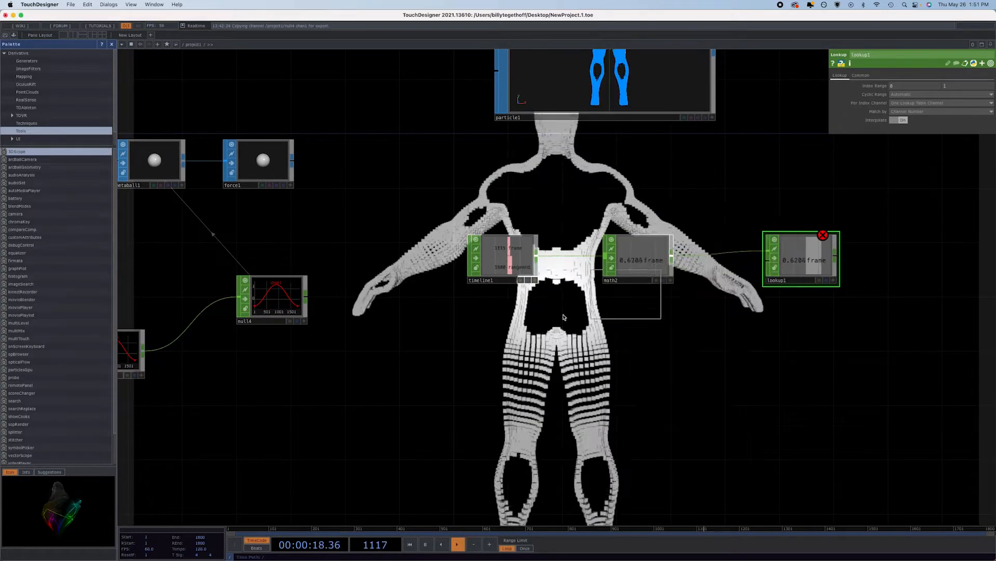
{"action": "left_click", "coordinate": [503, 340]}
{"action": "scroll", "coordinate": [503, 339], "scroll_direction": "down", "scroll_amount": 3}
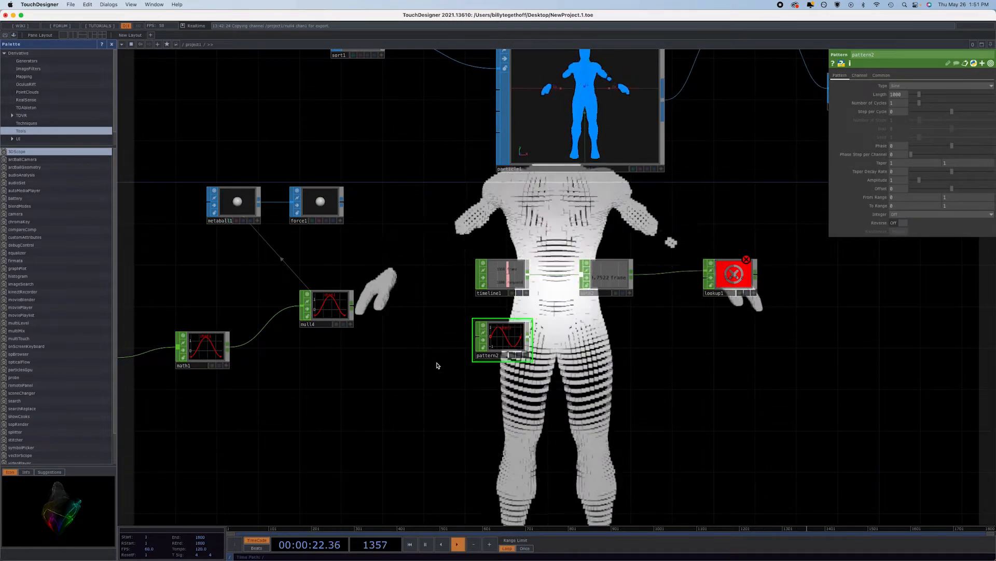
Line up the metaball's pattern, math and null CHOPs in one row beneath the metaball setup
{"action": "scroll", "coordinate": [395, 332], "scroll_direction": "down", "scroll_amount": 3}
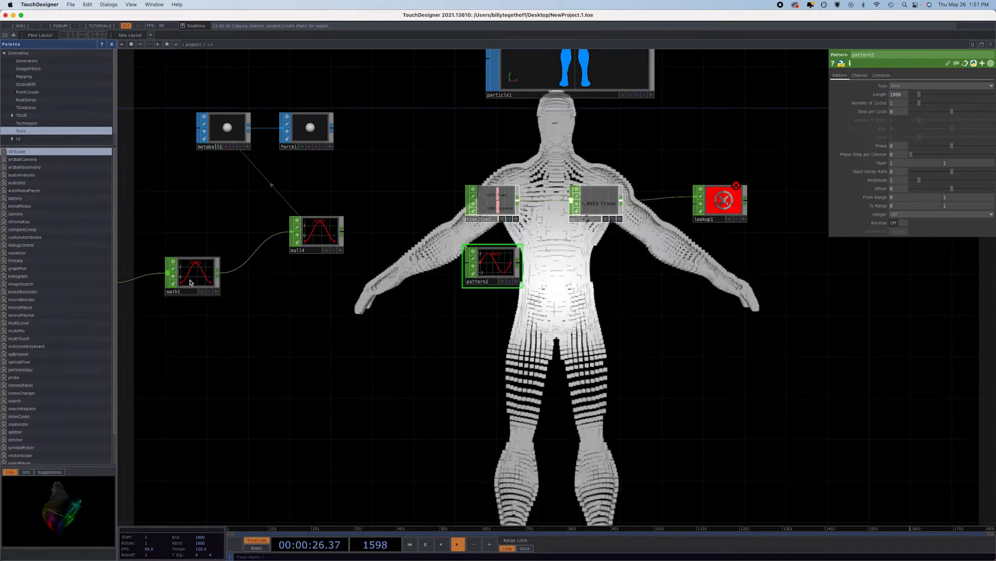
{"action": "left_click_drag", "start_coordinate": [187, 282], "coordinate": [238, 240]}
{"action": "left_click_drag", "start_coordinate": [388, 340], "coordinate": [430, 257]}
{"action": "left_click_drag", "start_coordinate": [130, 196], "coordinate": [536, 254]}
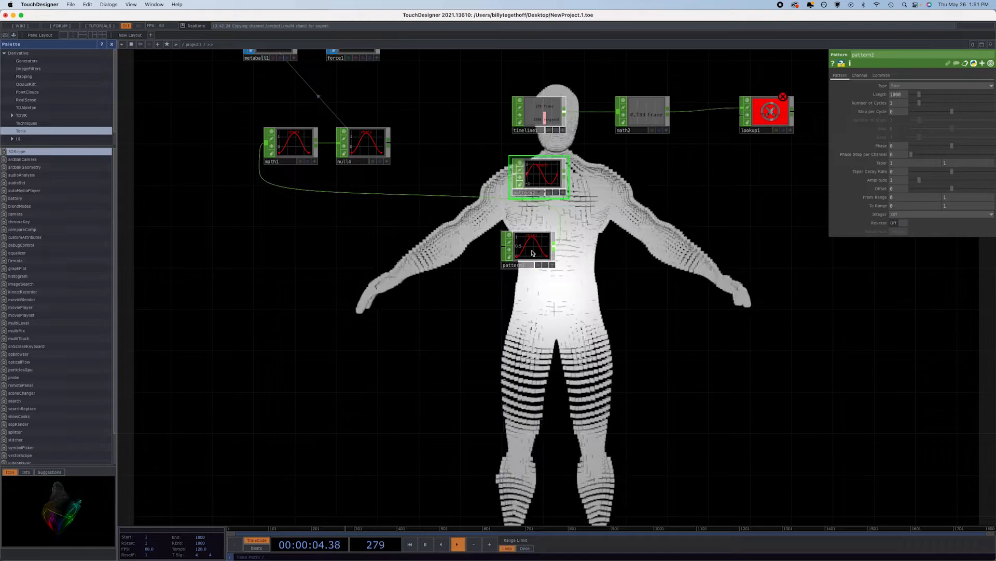
{"action": "left_click_drag", "start_coordinate": [528, 250], "coordinate": [207, 151]}
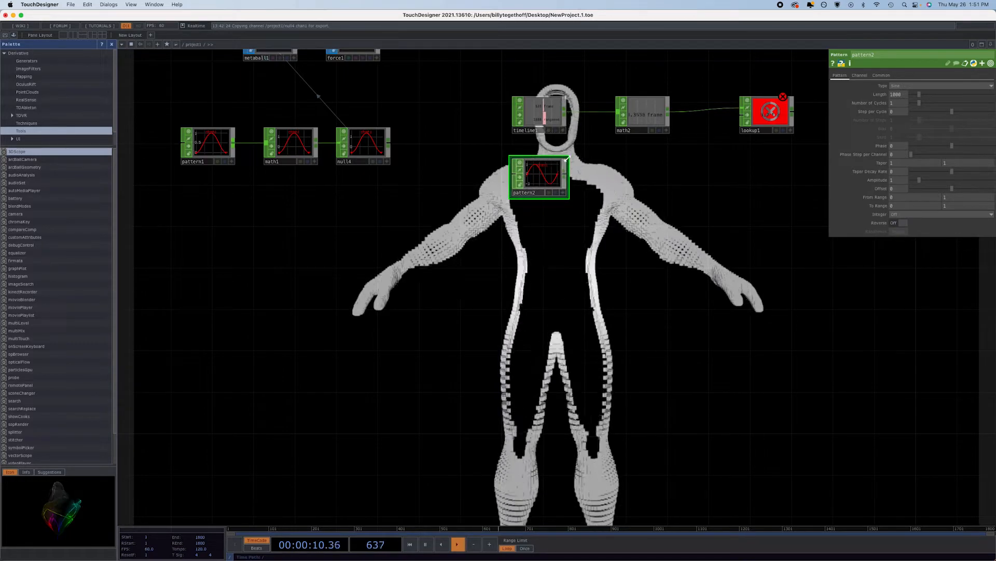
Paste a copy of the new Pattern CHOP beneath it and set the copy's type to Cosine
{"action": "key", "text": "super+v"}
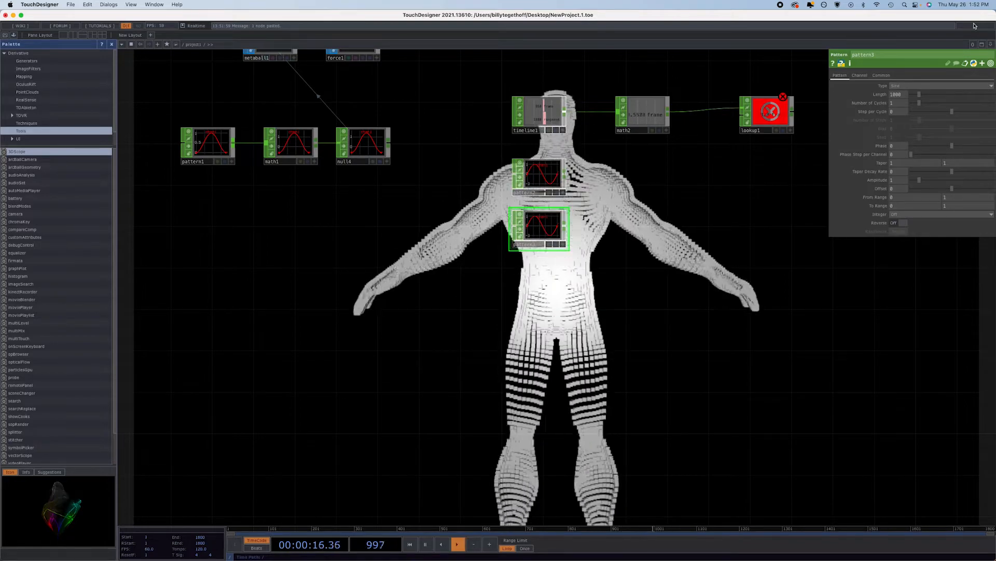
{"action": "left_click", "coordinate": [959, 87]}
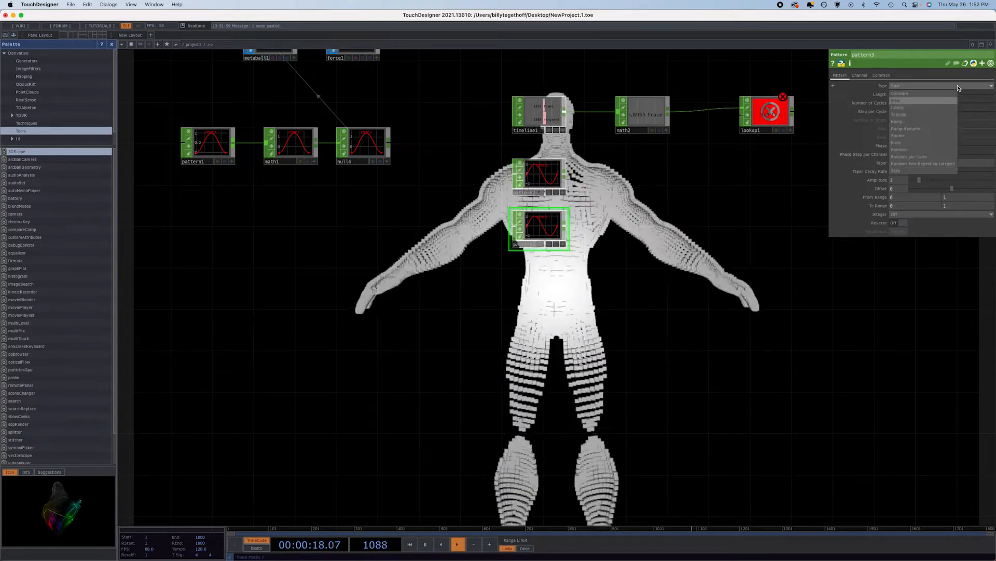
{"action": "left_click", "coordinate": [919, 109]}
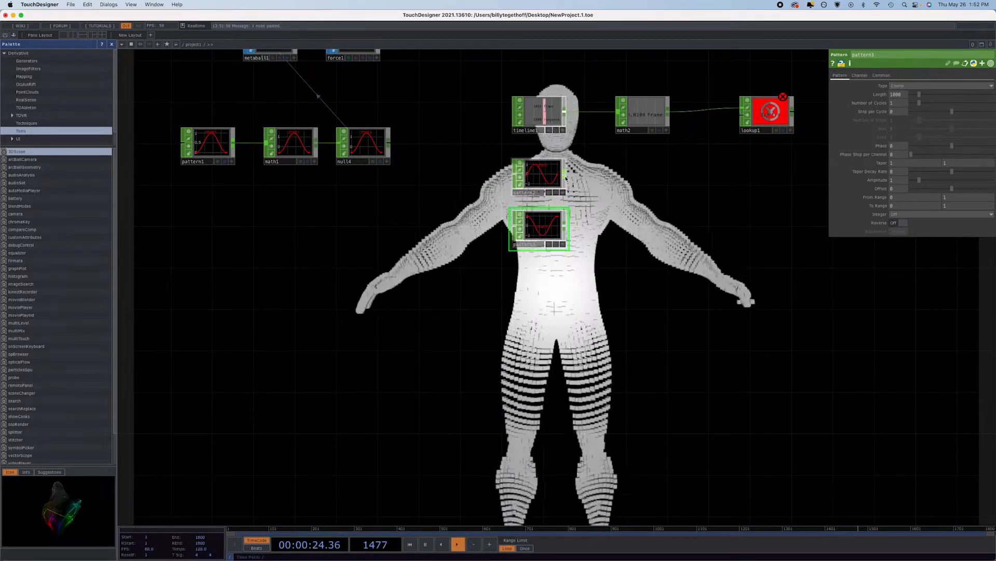
Combine the sine and cosine patterns in a new Merge CHOP and connect it to the Lookup CHOP's second input
{"action": "left_click_drag", "start_coordinate": [566, 178], "coordinate": [619, 177]}
{"action": "left_click", "coordinate": [617, 173]}
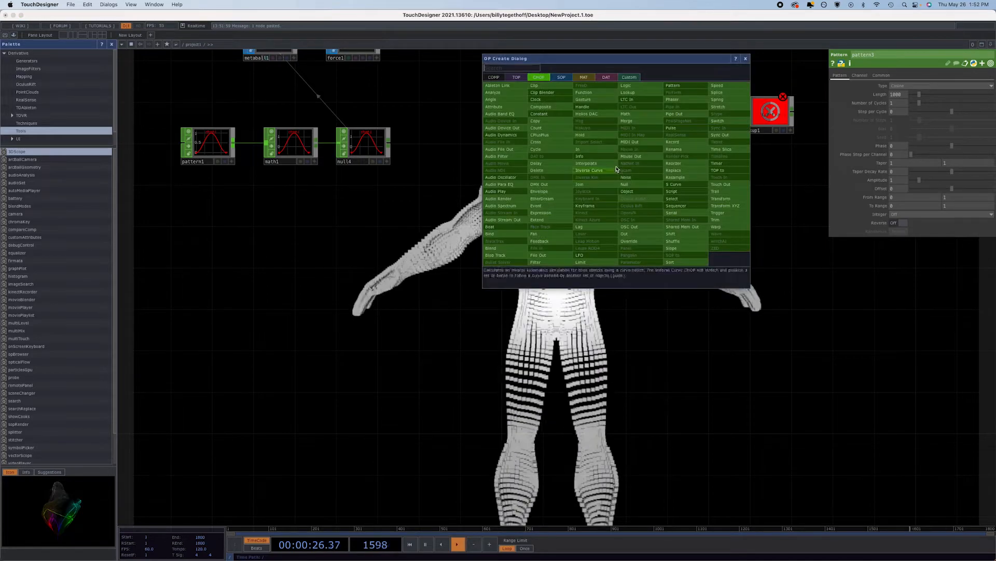
{"action": "left_click", "coordinate": [655, 124]}
{"action": "left_click", "coordinate": [645, 178]}
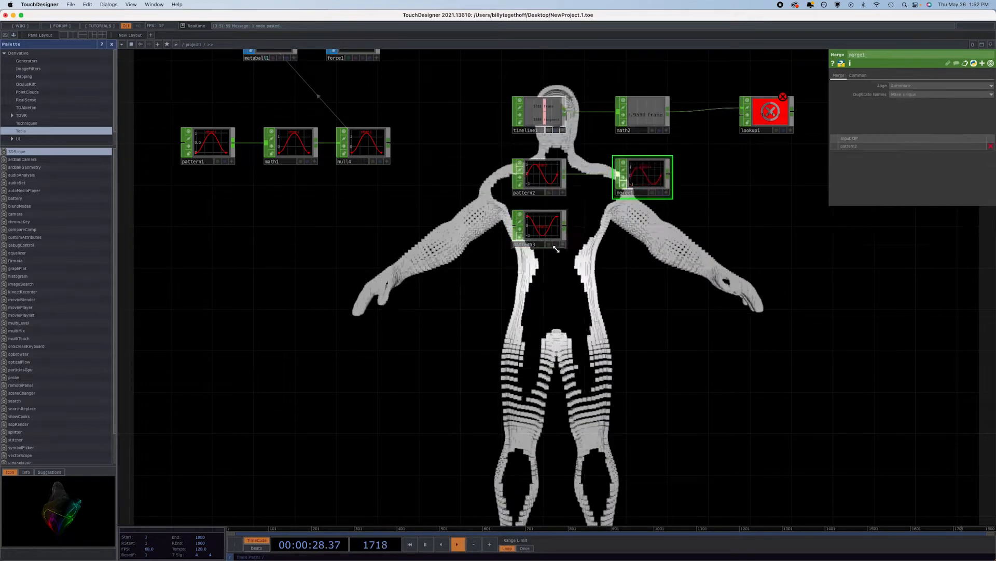
{"action": "left_click_drag", "start_coordinate": [565, 226], "coordinate": [744, 119]}
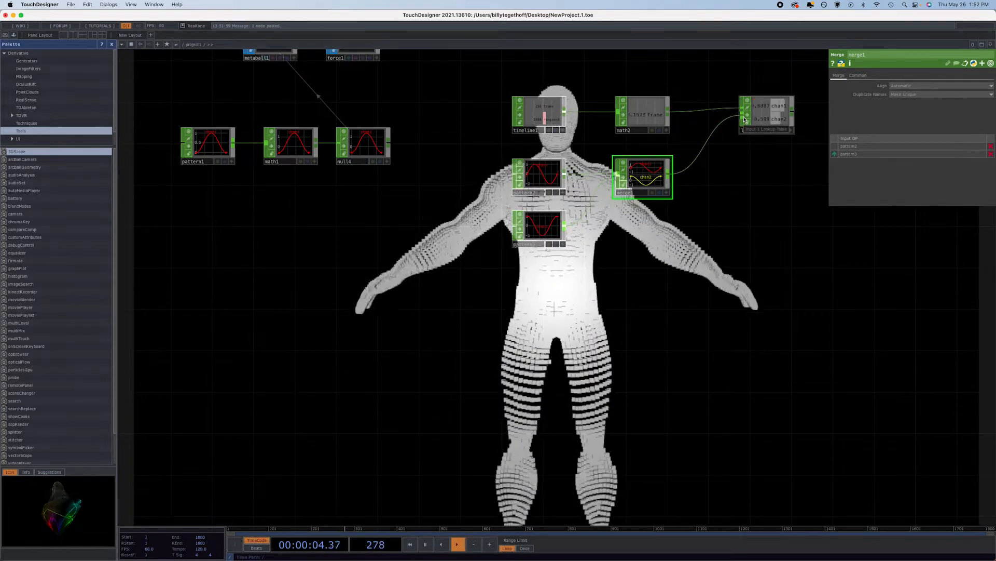
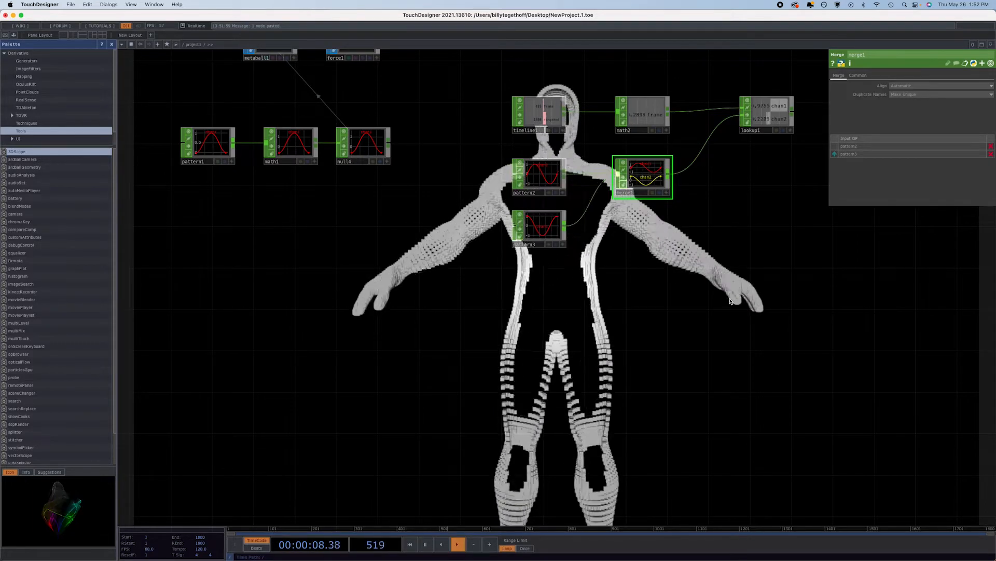
Add a Noise TOP below the Lookup CHOP and set its type to Perlin 4D (GPU)
{"action": "key", "text": "Tab"}
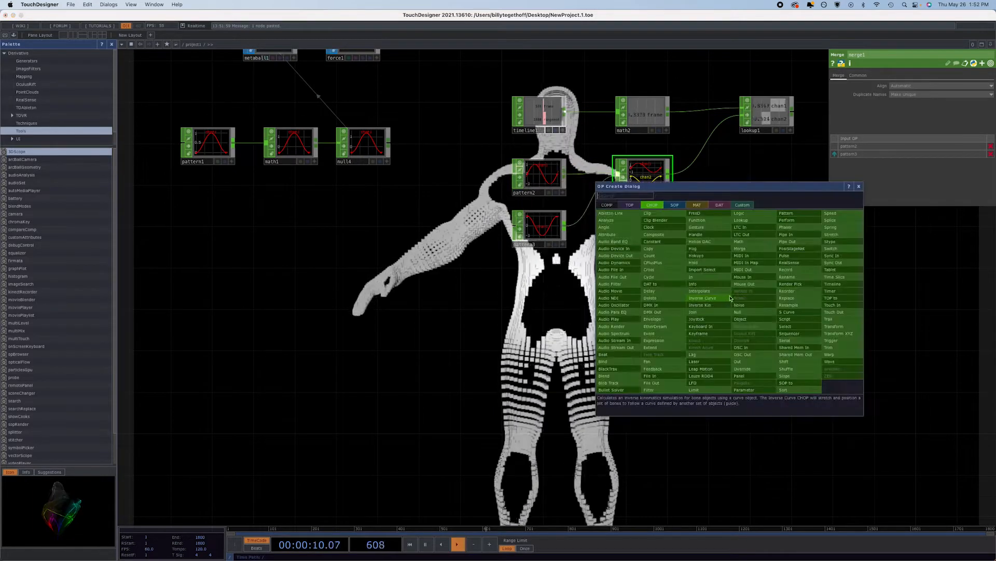
{"action": "left_click", "coordinate": [638, 208]}
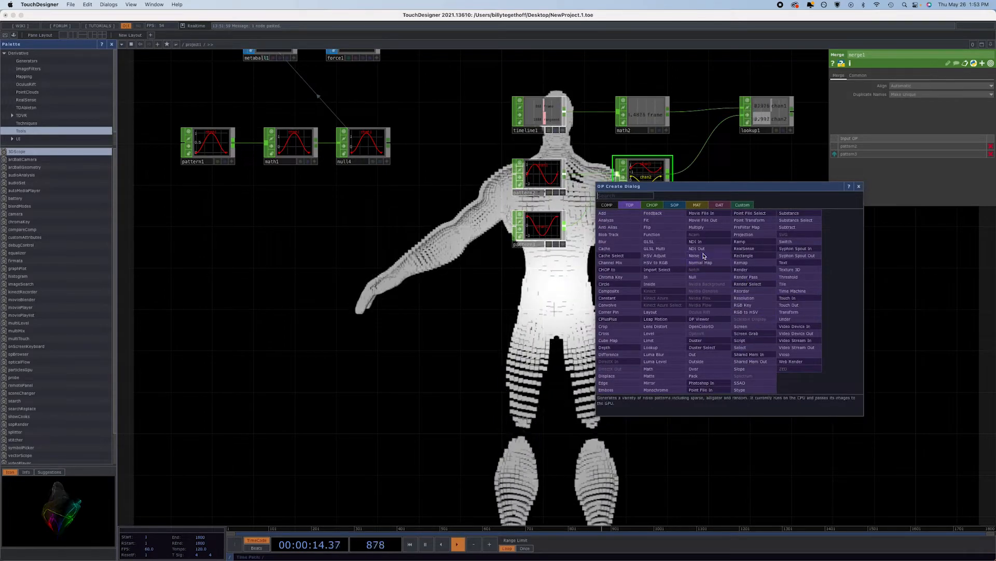
{"action": "left_click", "coordinate": [696, 256]}
{"action": "left_click", "coordinate": [729, 260]}
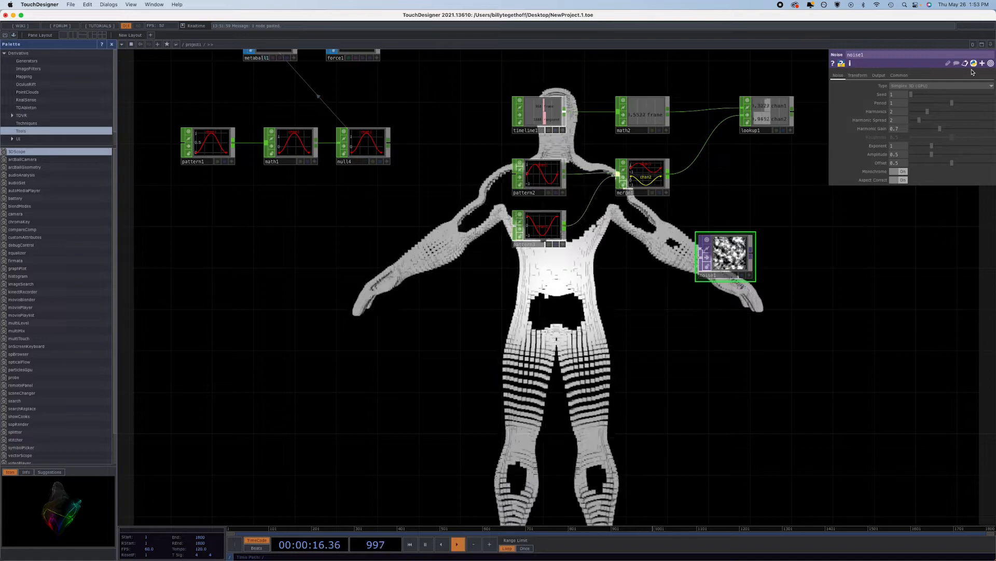
{"action": "left_click", "coordinate": [916, 87]}
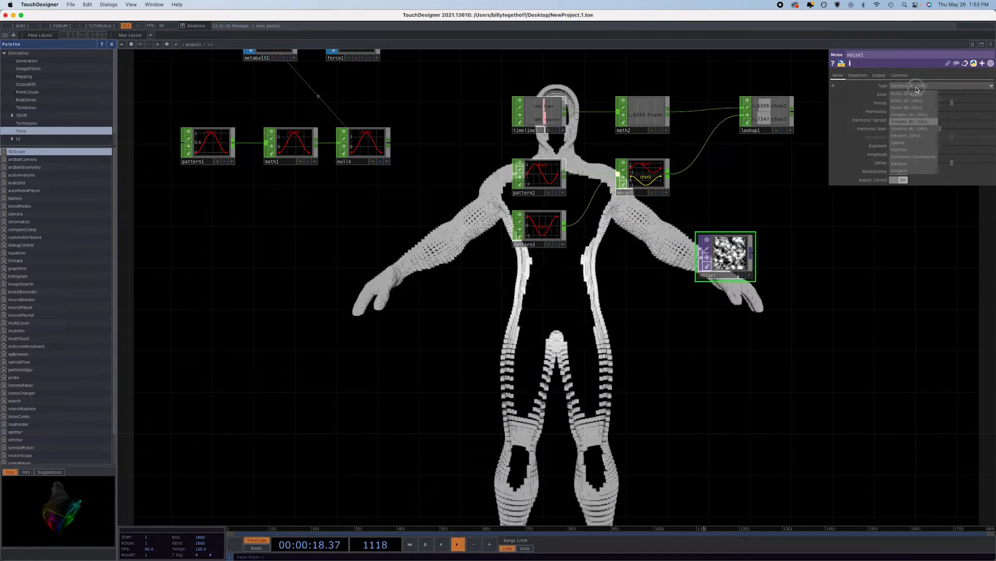
{"action": "left_click", "coordinate": [913, 110]}
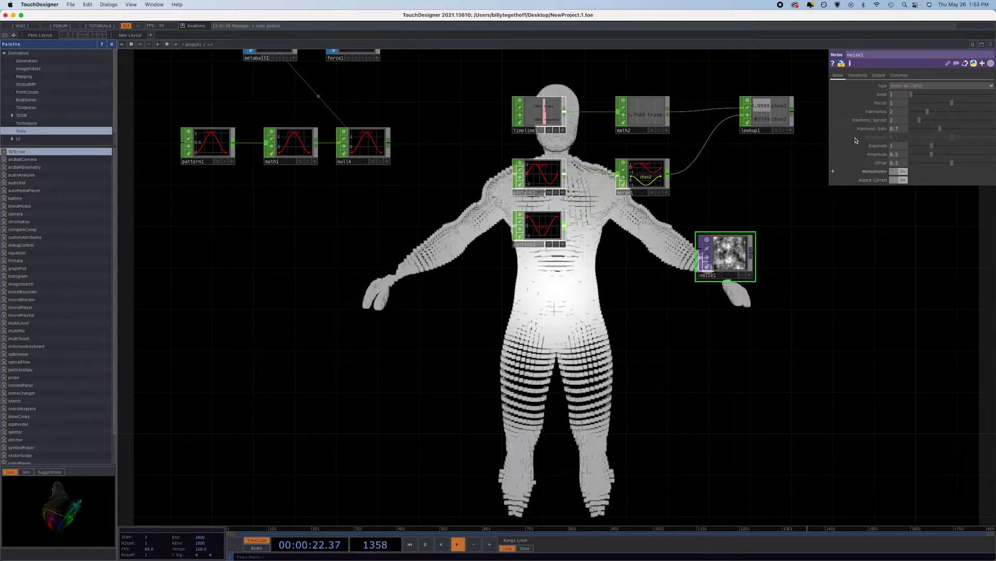
Link the Lookup CHOP's chan1 to the Noise TOP's Translate Z as a CHOP reference
{"action": "left_click", "coordinate": [858, 75]}
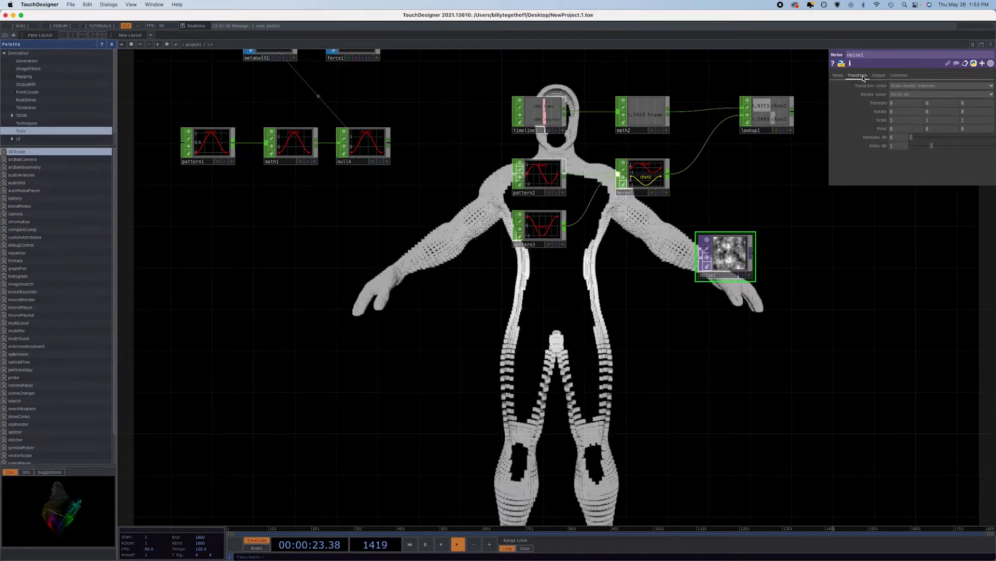
{"action": "left_click", "coordinate": [791, 131]}
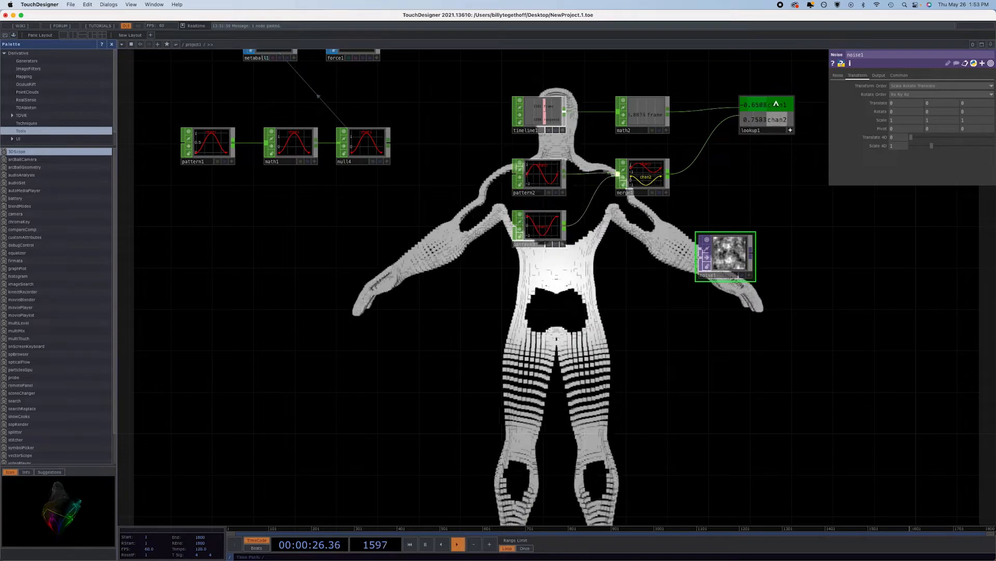
{"action": "left_click_drag", "start_coordinate": [776, 104], "coordinate": [982, 103]}
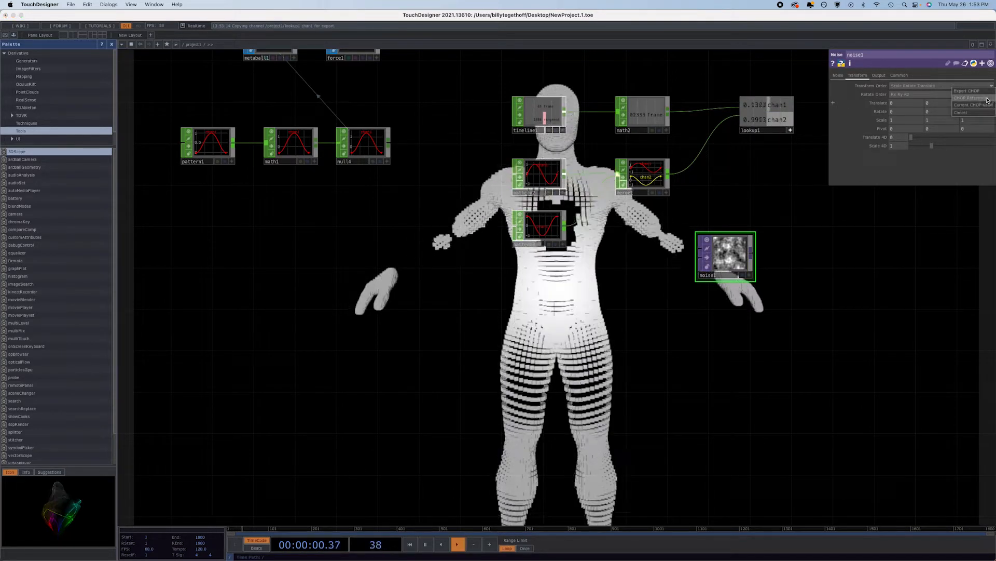
{"action": "left_click", "coordinate": [981, 97]}
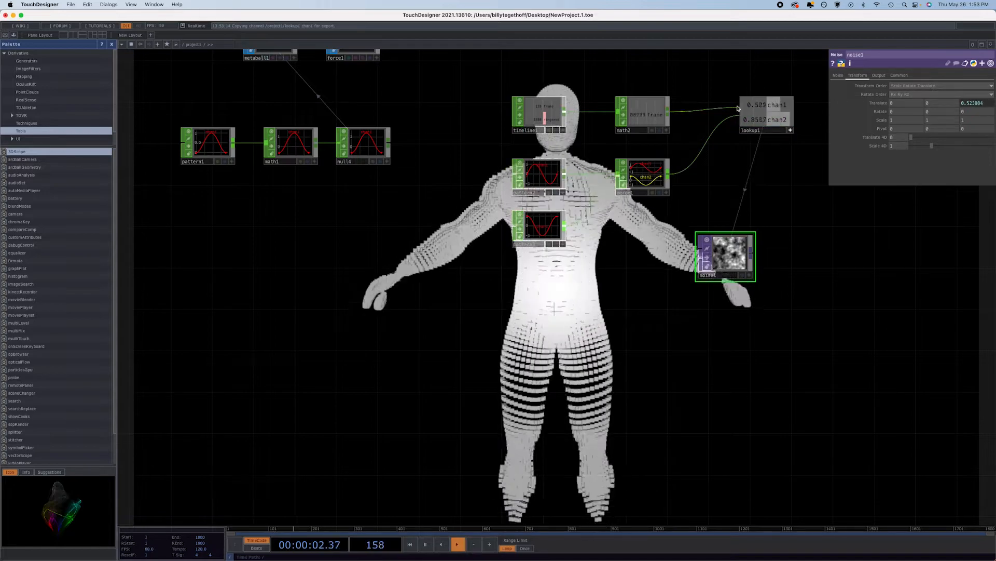
Link the Lookup CHOP's chan2 to the Noise TOP's Translate 4D as a CHOP reference and inspect the animated noise
{"action": "left_click_drag", "start_coordinate": [775, 118], "coordinate": [902, 137]}
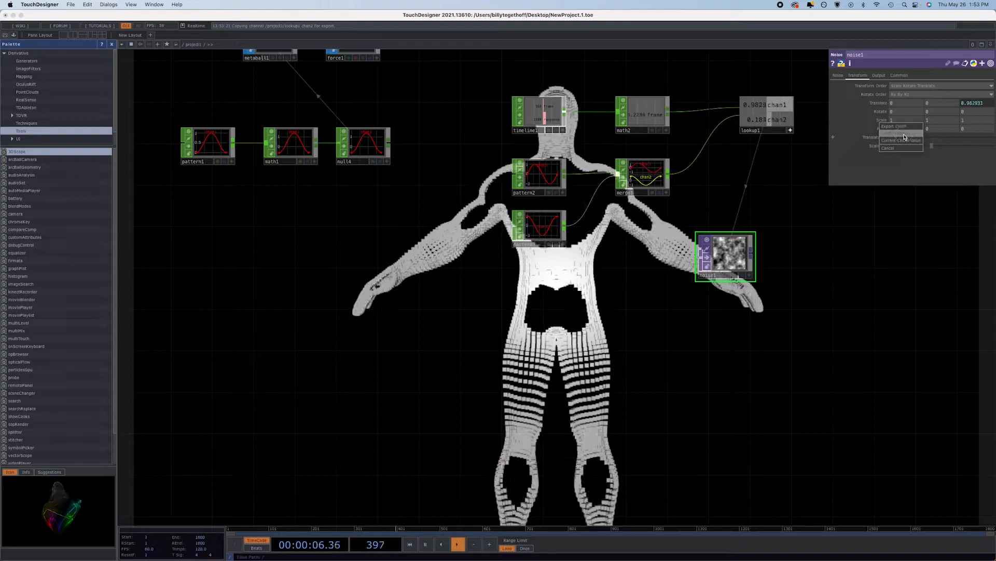
{"action": "left_click", "coordinate": [899, 133]}
{"action": "scroll", "coordinate": [762, 288], "scroll_direction": "up", "scroll_amount": 6}
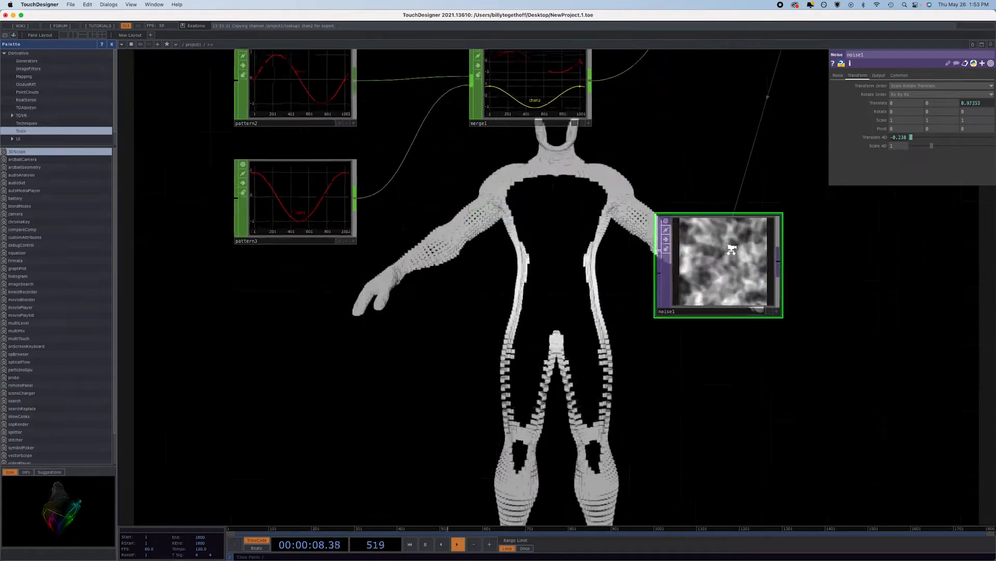
{"action": "scroll", "coordinate": [731, 251], "scroll_direction": "up", "scroll_amount": 2}
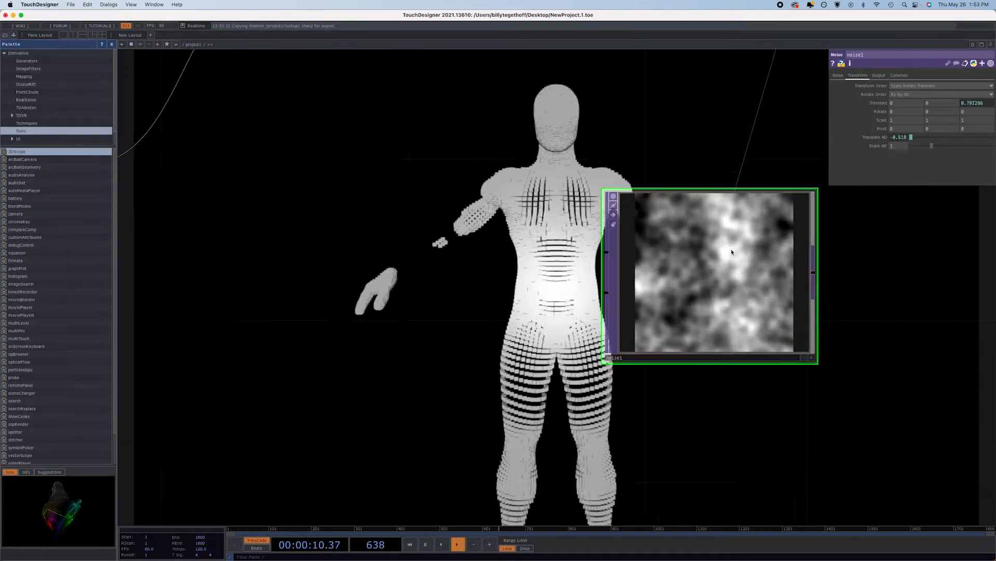
Set the timeline's End and REnd frames to 600
{"action": "left_click", "coordinate": [202, 538]}
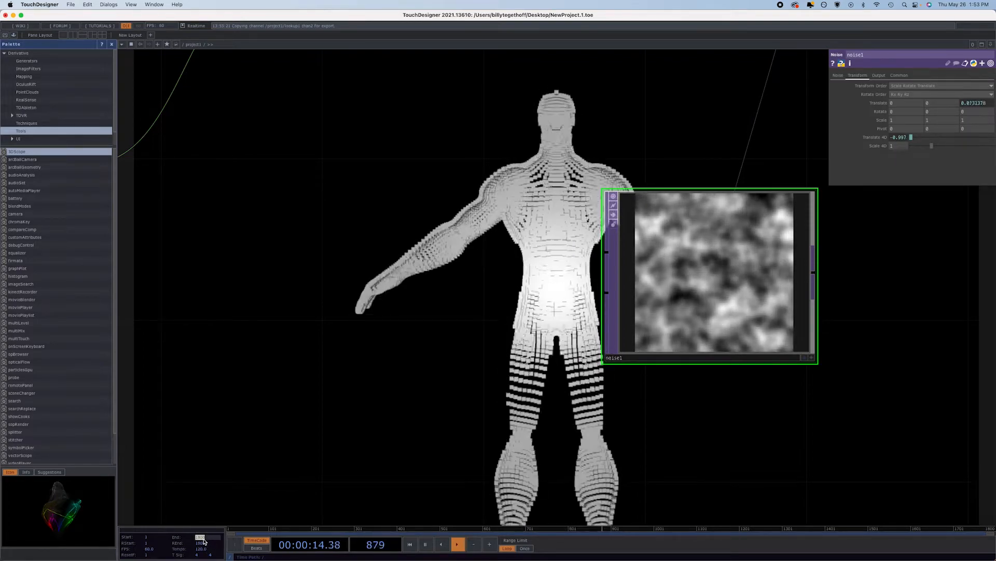
{"action": "type", "text": "600"}
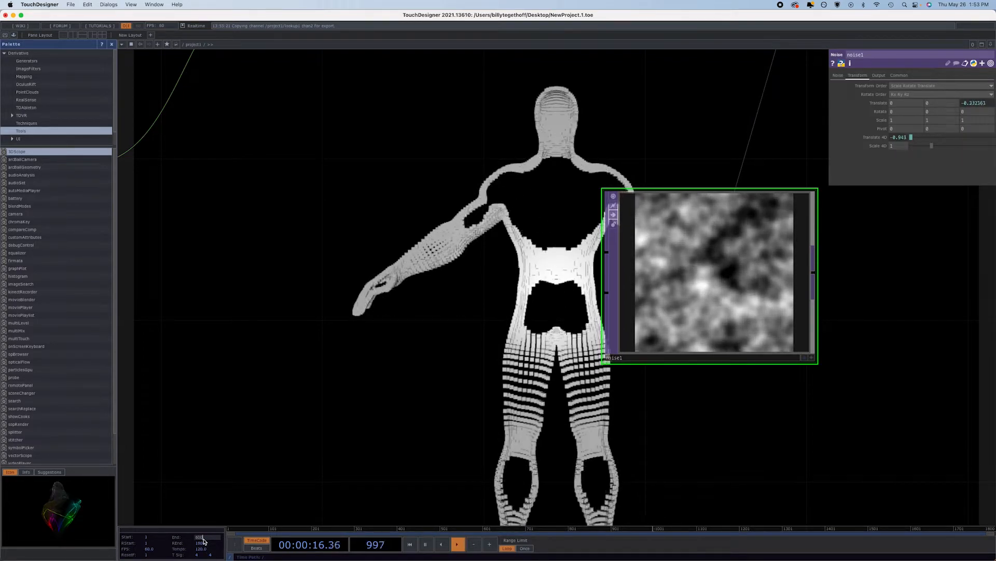
{"action": "left_click", "coordinate": [205, 543]}
{"action": "type", "text": "60"}
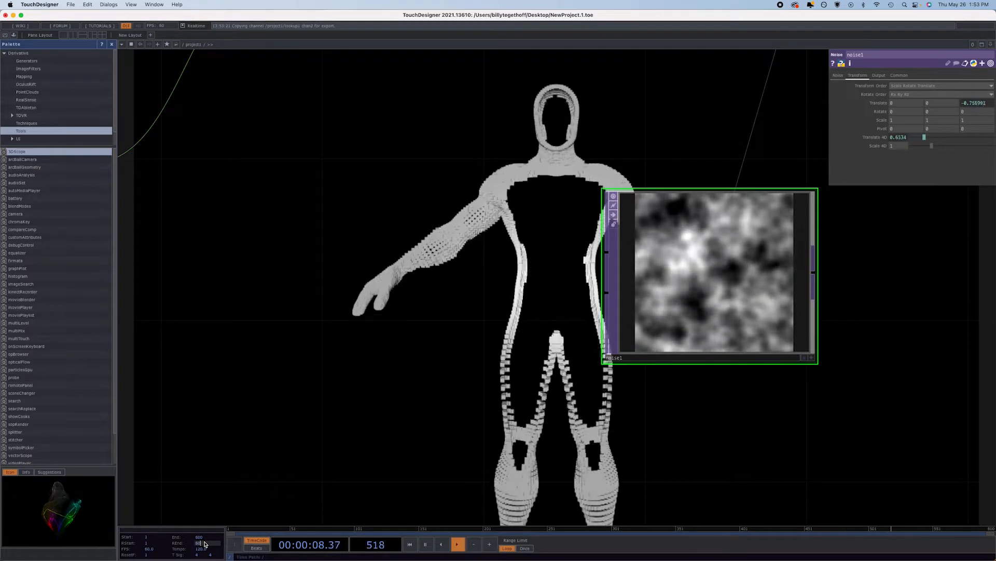
{"action": "key", "text": "Return"}
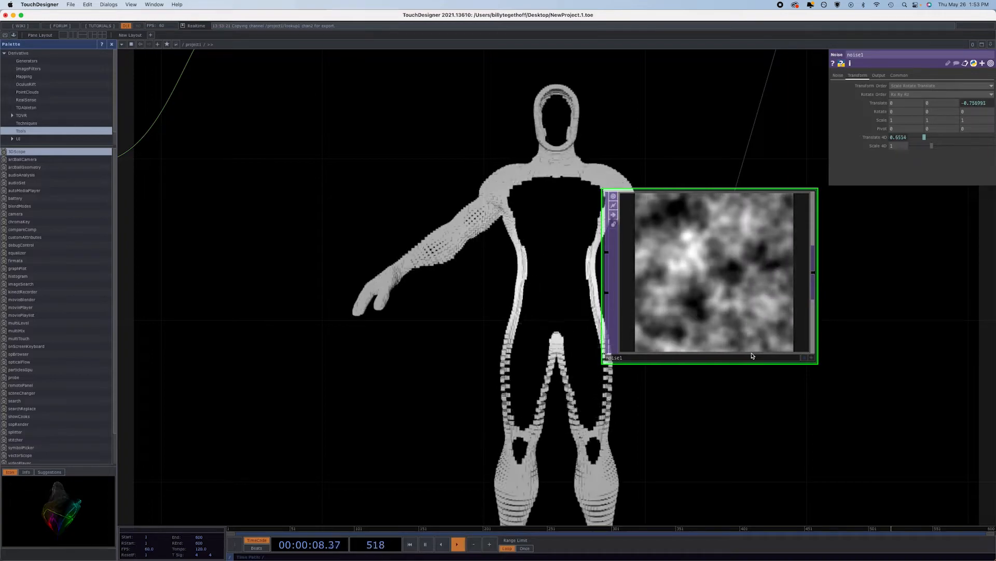
Set the Noise TOP's Exponent, Harmonics and Harmonic Spread to 0 and its Period to 2
{"action": "scroll", "coordinate": [753, 353], "scroll_direction": "down", "scroll_amount": 5}
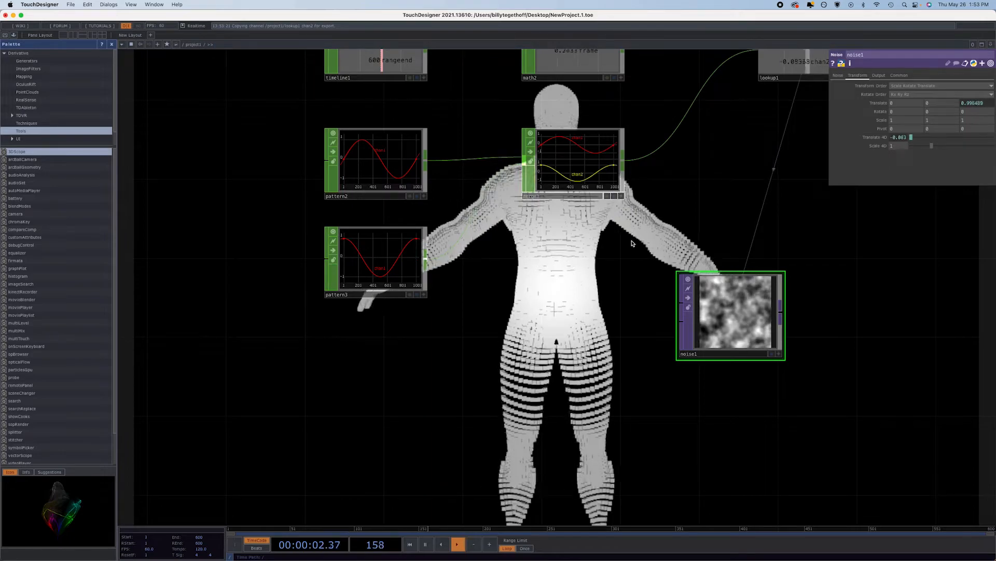
{"action": "scroll", "coordinate": [758, 130], "scroll_direction": "down", "scroll_amount": 2}
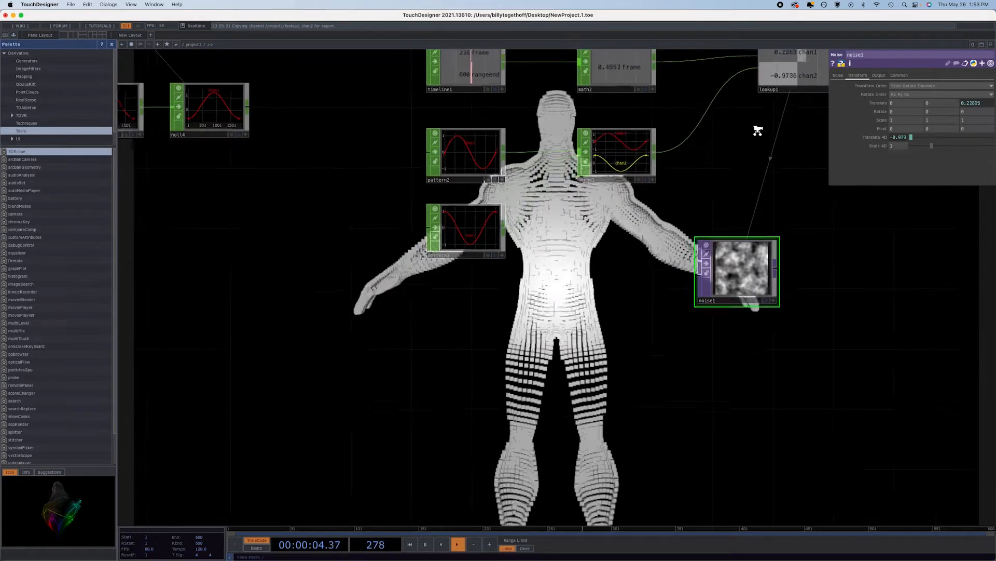
{"action": "scroll", "coordinate": [750, 287], "scroll_direction": "up", "scroll_amount": 6}
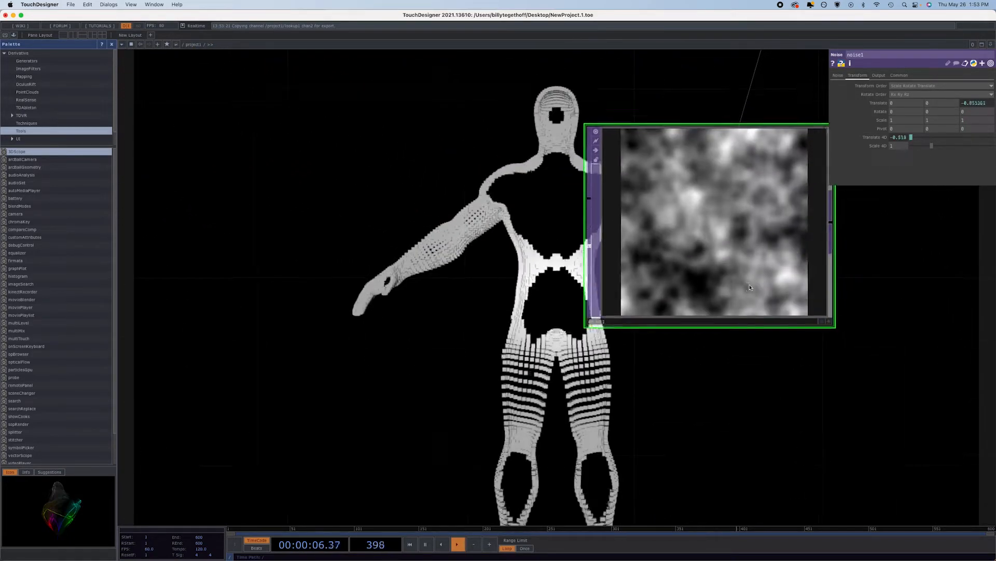
{"action": "left_click", "coordinate": [839, 76]}
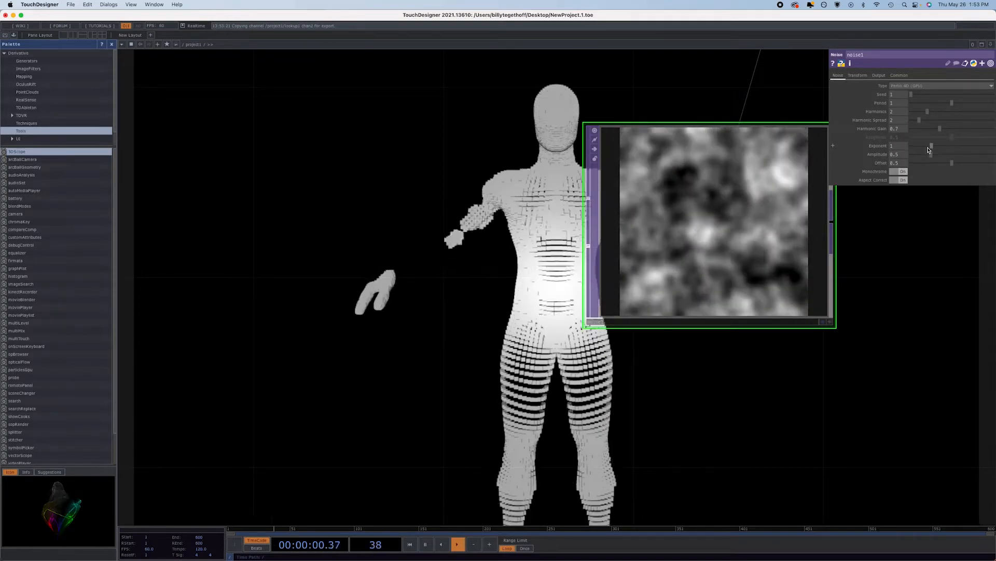
{"action": "left_click_drag", "start_coordinate": [929, 148], "coordinate": [885, 155]}
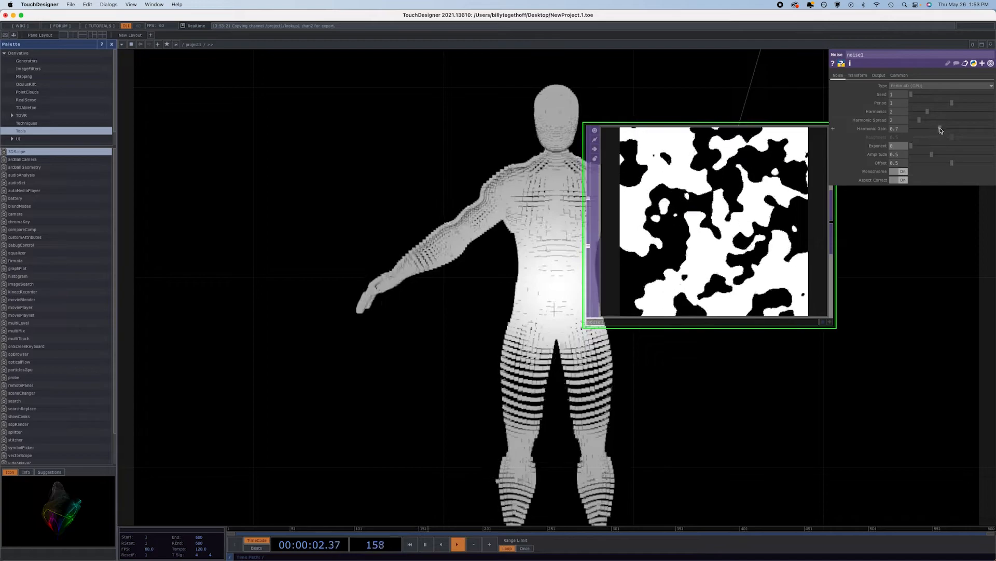
{"action": "left_click_drag", "start_coordinate": [919, 120], "coordinate": [995, 114]}
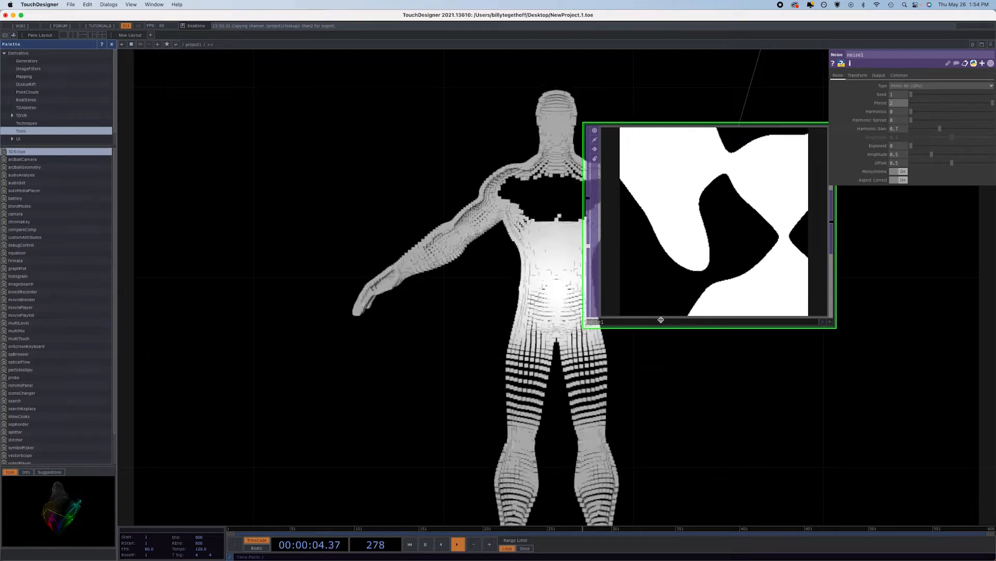
Expand the Noise TOP's Translate 4D parameter and set it back to expression mode with the lookup1 chan2 reference
{"action": "scroll", "coordinate": [679, 255], "scroll_direction": "down", "scroll_amount": 2}
{"action": "scroll", "coordinate": [615, 108], "scroll_direction": "down", "scroll_amount": 4}
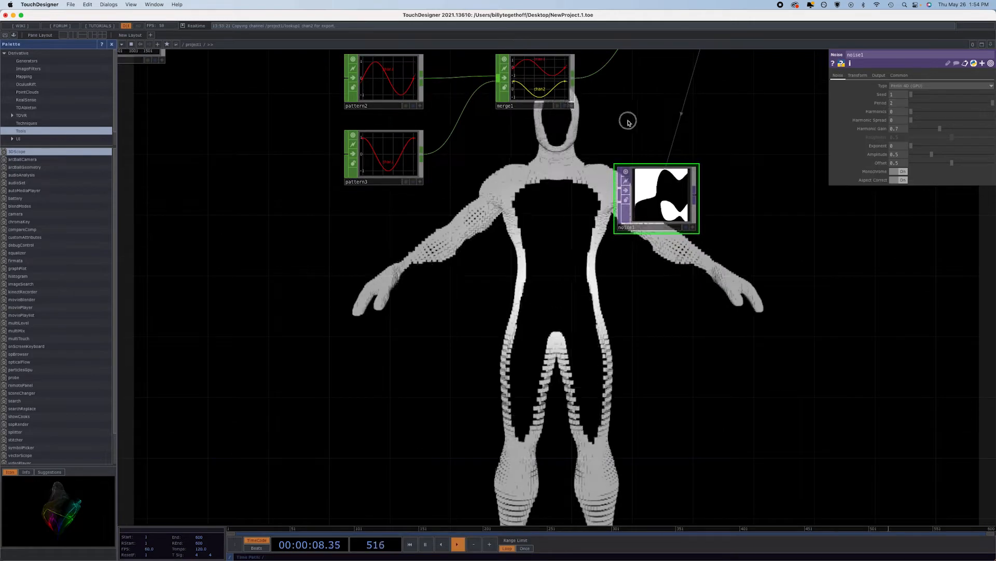
{"action": "scroll", "coordinate": [629, 123], "scroll_direction": "up", "scroll_amount": 5}
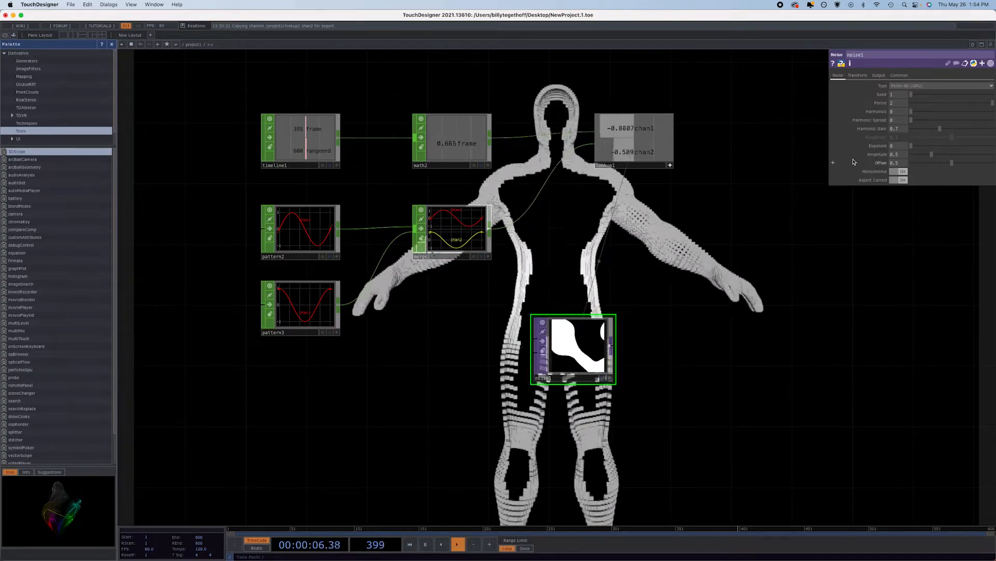
{"action": "left_click", "coordinate": [858, 75]}
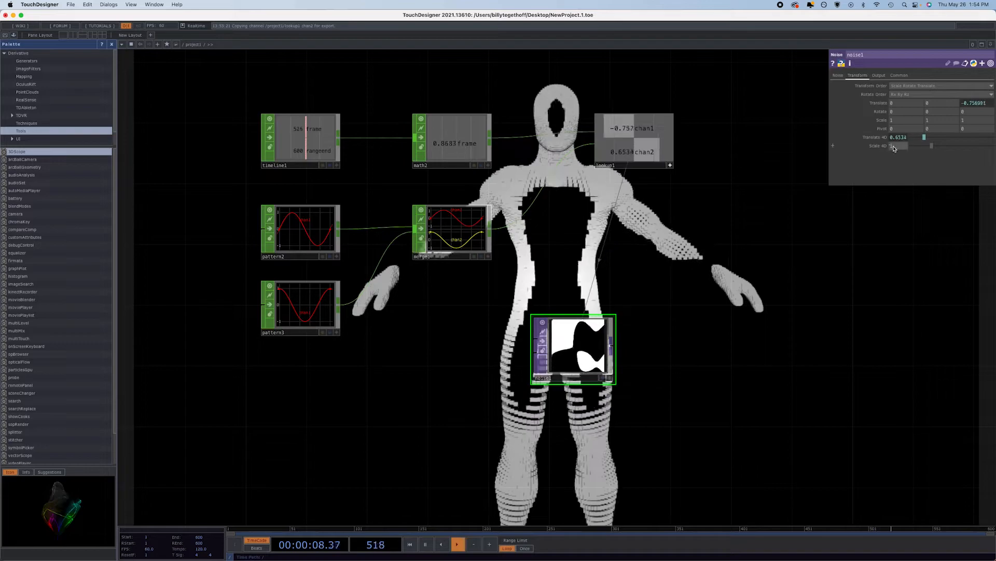
{"action": "left_click", "coordinate": [877, 137]}
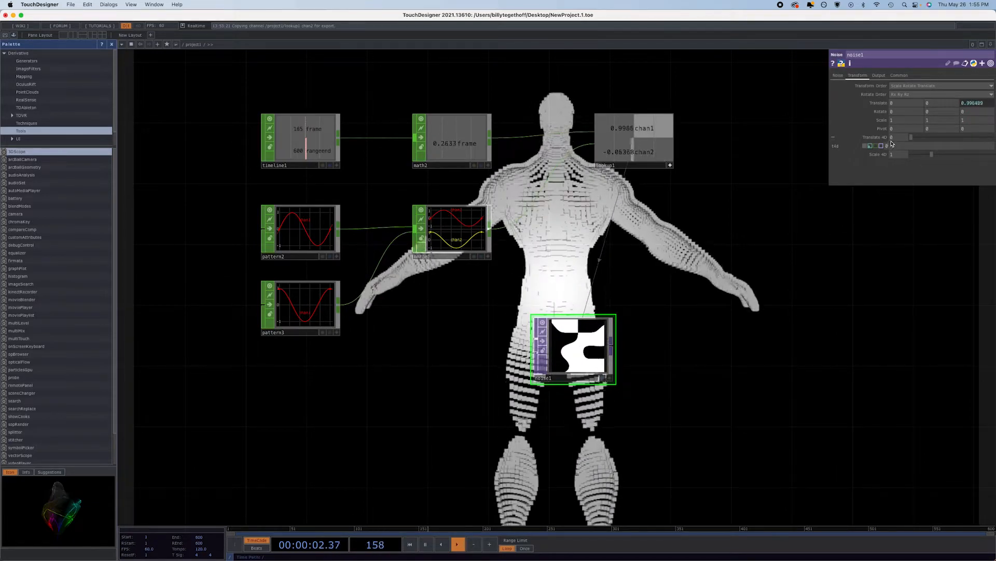
{"action": "left_click", "coordinate": [871, 146]}
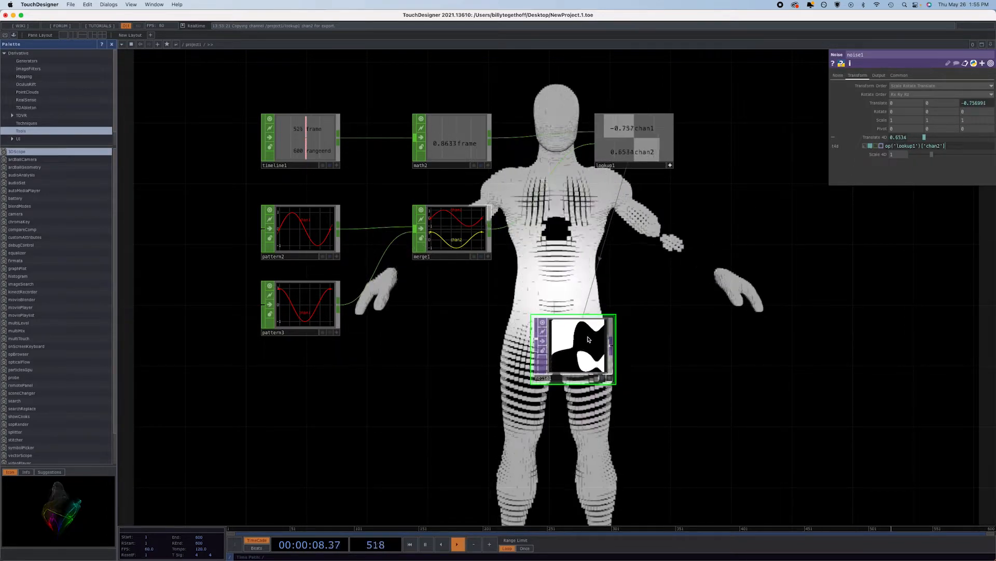
Delete the Noise TOP and bring the whole network into view
{"action": "key", "text": "Delete"}
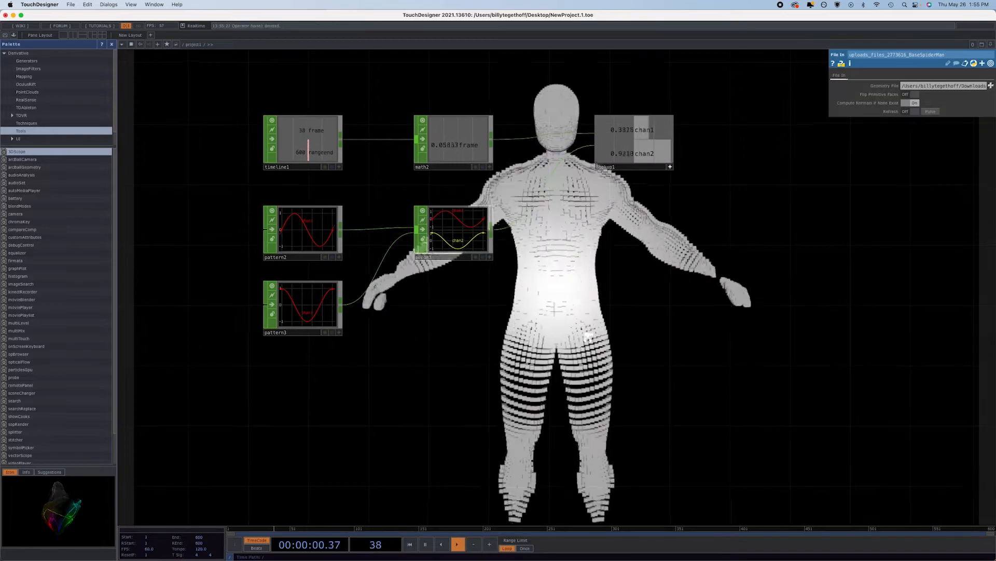
{"action": "key", "text": "h"}
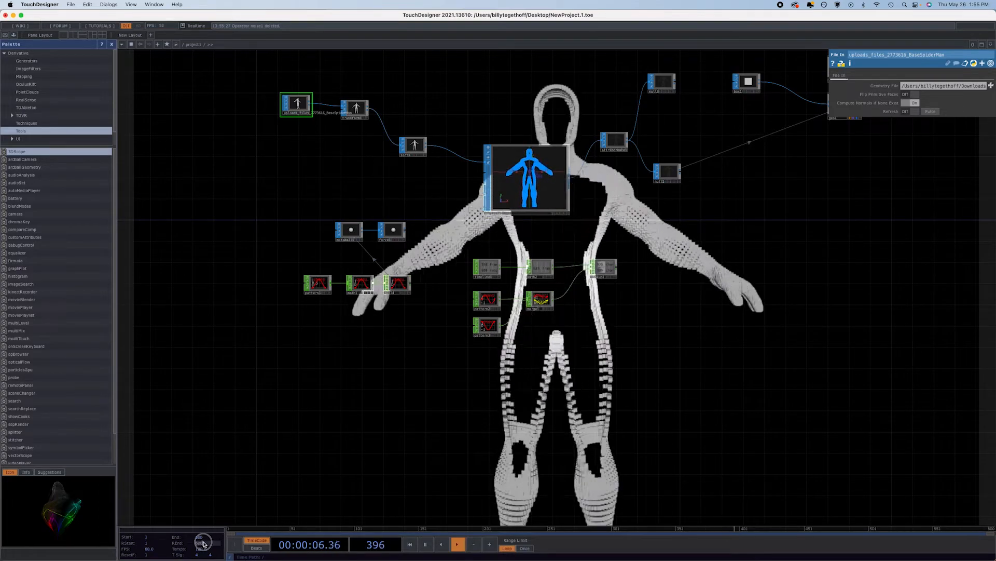
Set the timeline's End and REnd frames to 1800
{"action": "type", "text": "10"}
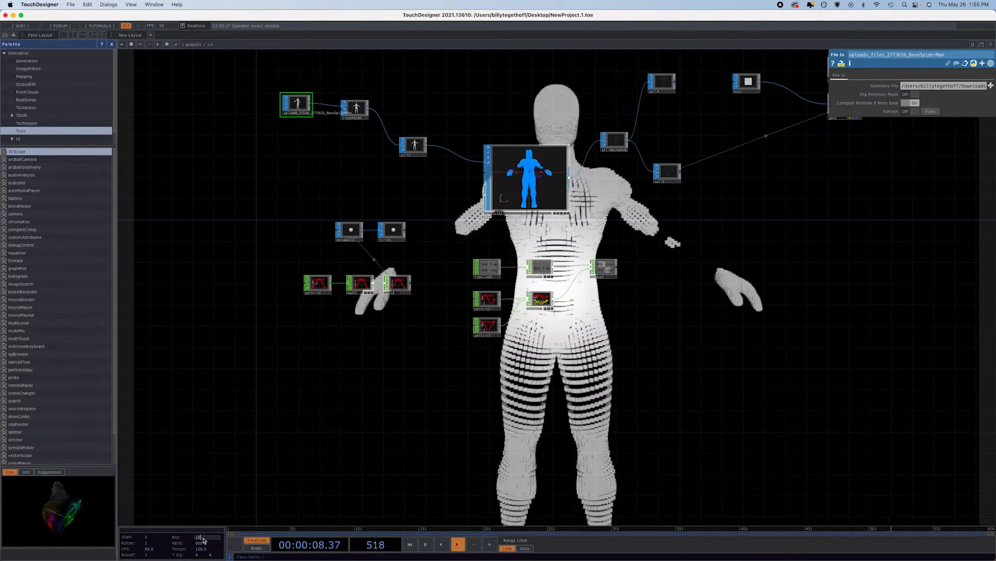
{"action": "key", "text": "Return"}
{"action": "left_click", "coordinate": [204, 543]}
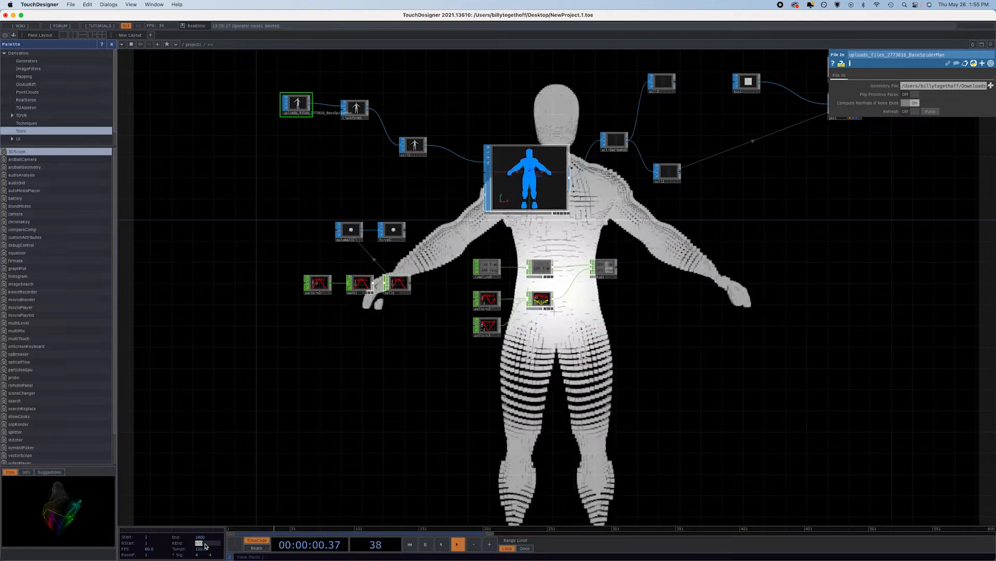
{"action": "type", "text": "1800"}
{"action": "key", "text": "Return"}
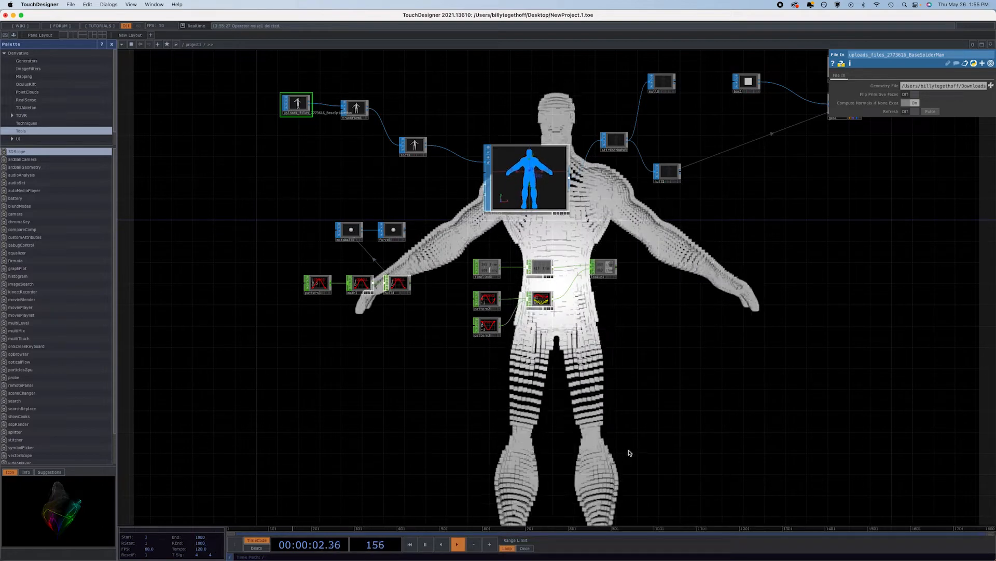
Add a Math CHOP after the Lookup CHOP and remap its range from -1 to 1 to 0 to 360
{"action": "left_click", "coordinate": [647, 268]}
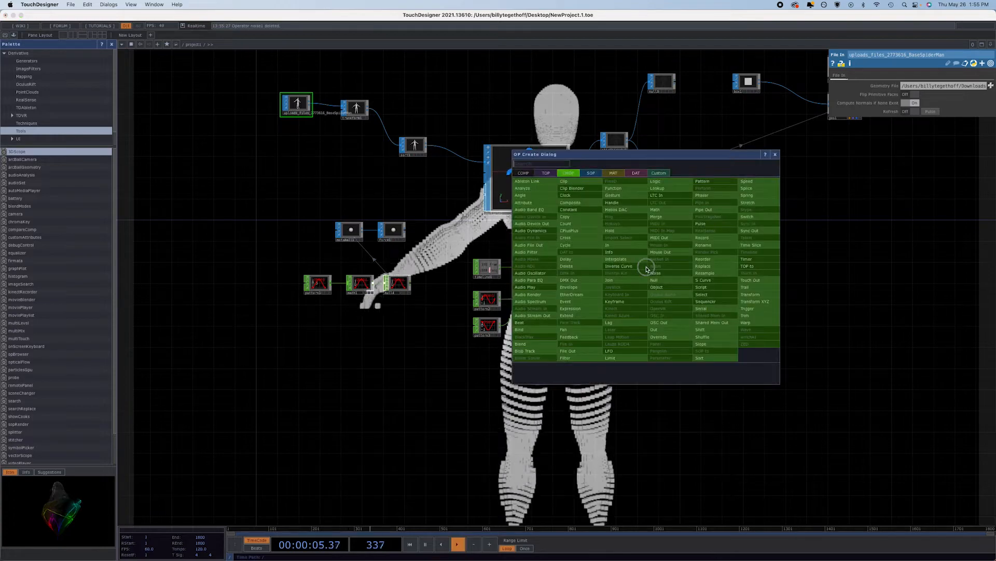
{"action": "left_click", "coordinate": [683, 212]}
{"action": "left_click", "coordinate": [671, 267]}
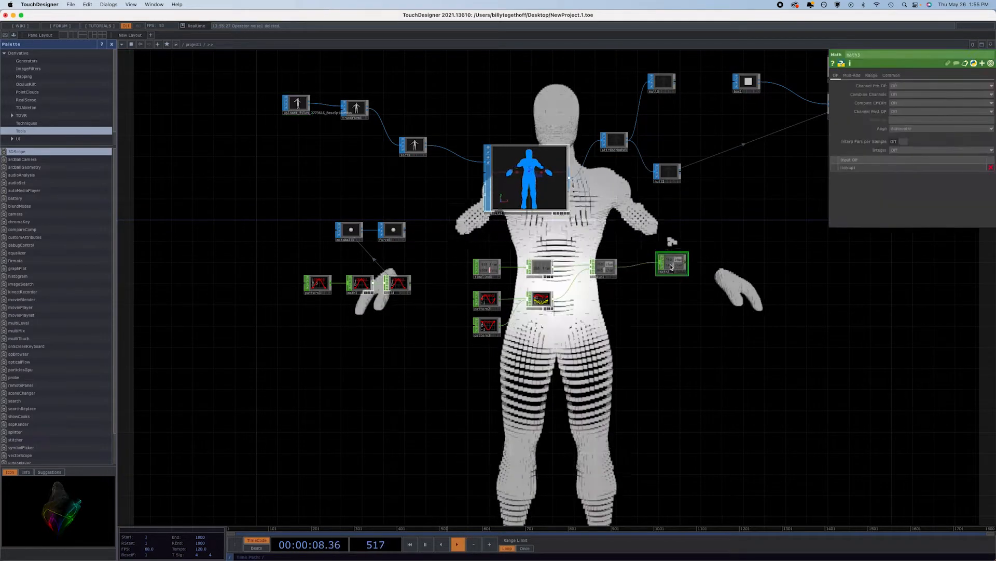
{"action": "left_click", "coordinate": [871, 76]}
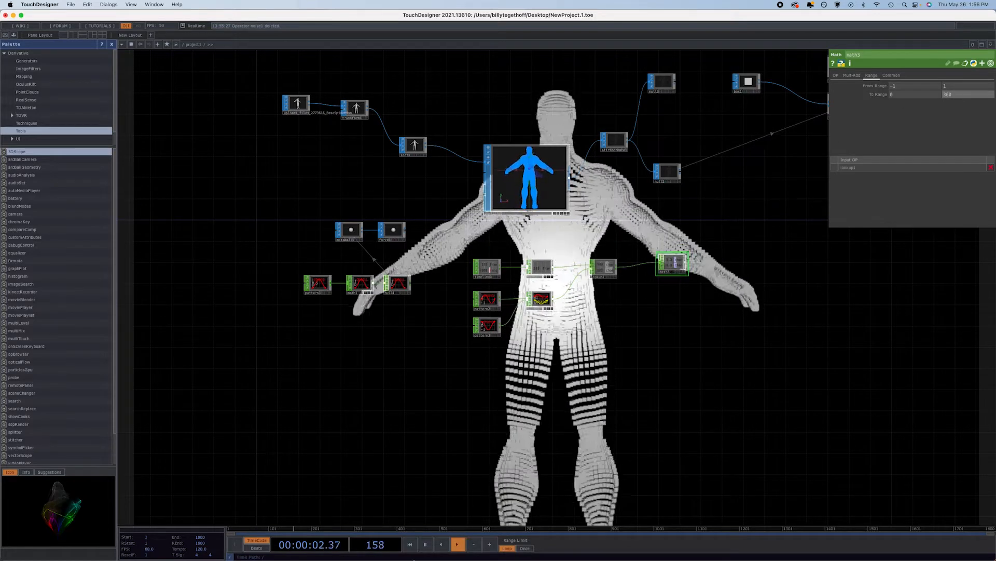
Rewind the timeline to frame 1 and link the new Math CHOP's chan2 to the figure Transform SOP's Rotate Z as a CHOP reference
{"action": "left_click", "coordinate": [414, 543]}
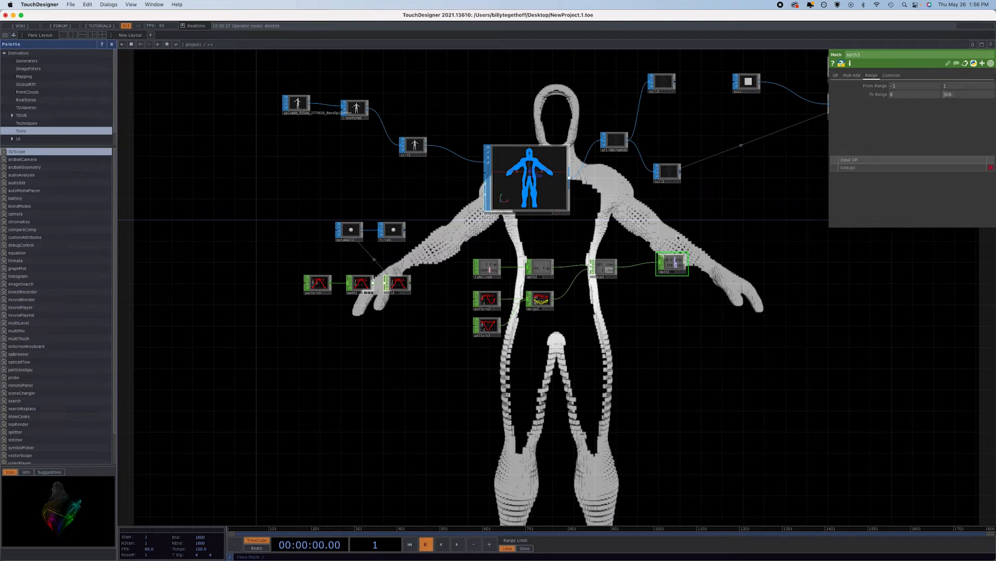
{"action": "left_click", "coordinate": [616, 276]}
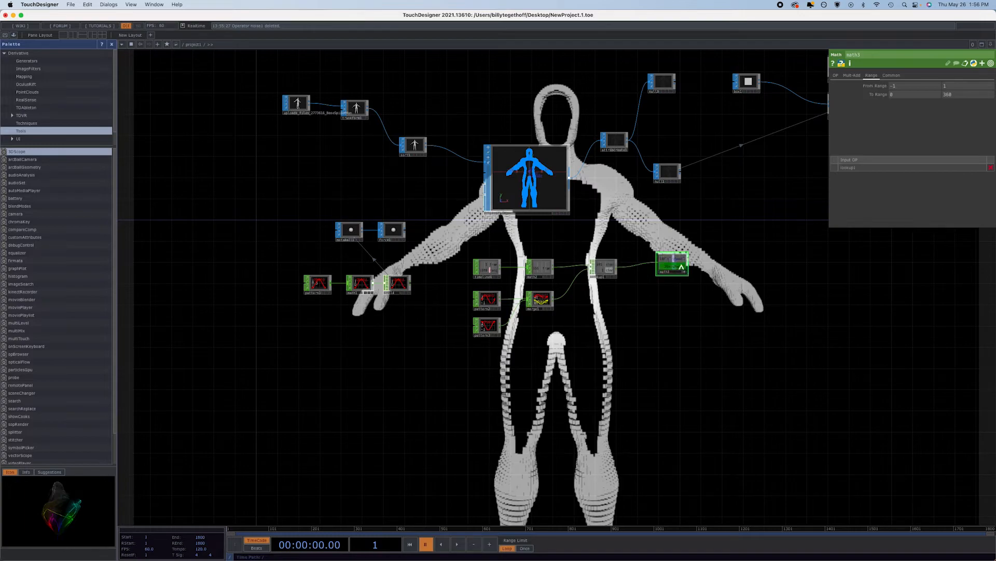
{"action": "left_click_drag", "start_coordinate": [681, 268], "coordinate": [356, 108]}
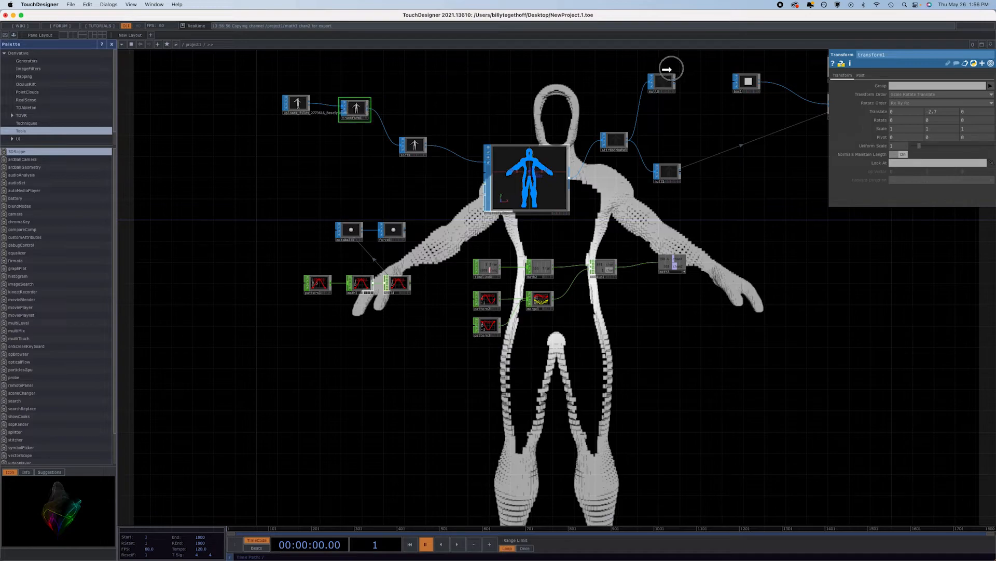
{"action": "left_click_drag", "start_coordinate": [672, 68], "coordinate": [973, 120]}
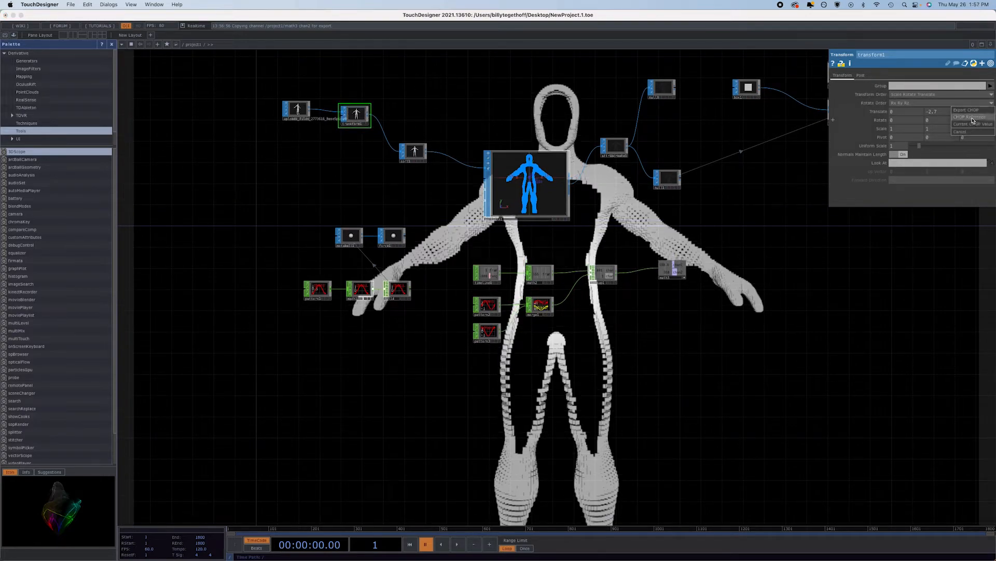
{"action": "left_click", "coordinate": [973, 118]}
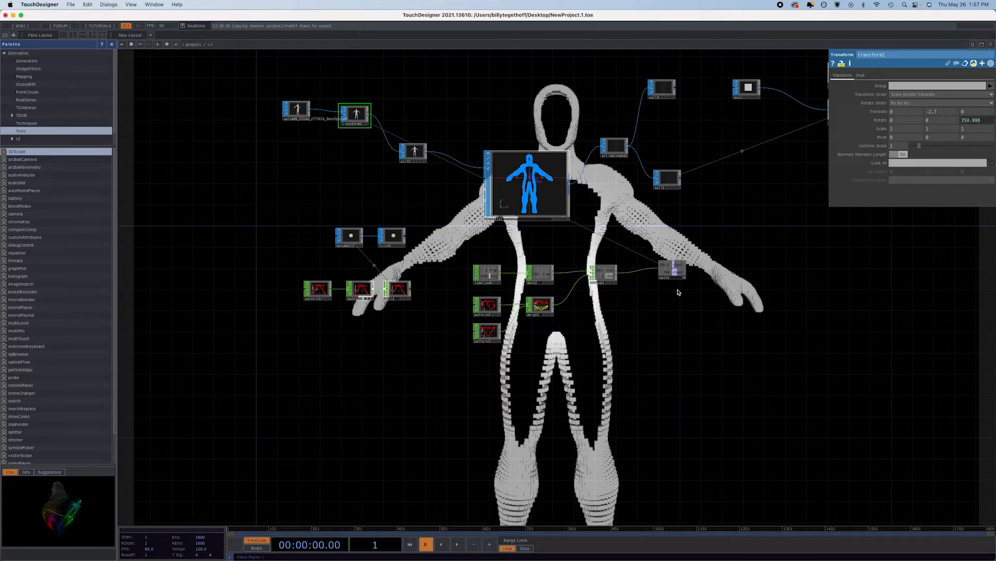
Play the timeline and set the figure Transform SOP's Pivot Y to 2.8
{"action": "left_click", "coordinate": [458, 544]}
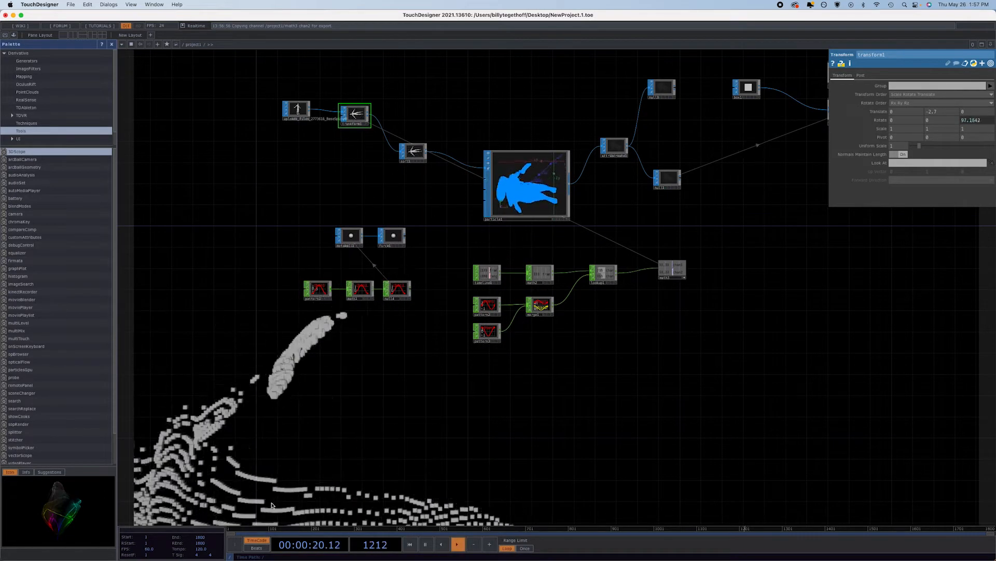
{"action": "mouse_move", "coordinate": [362, 558]}
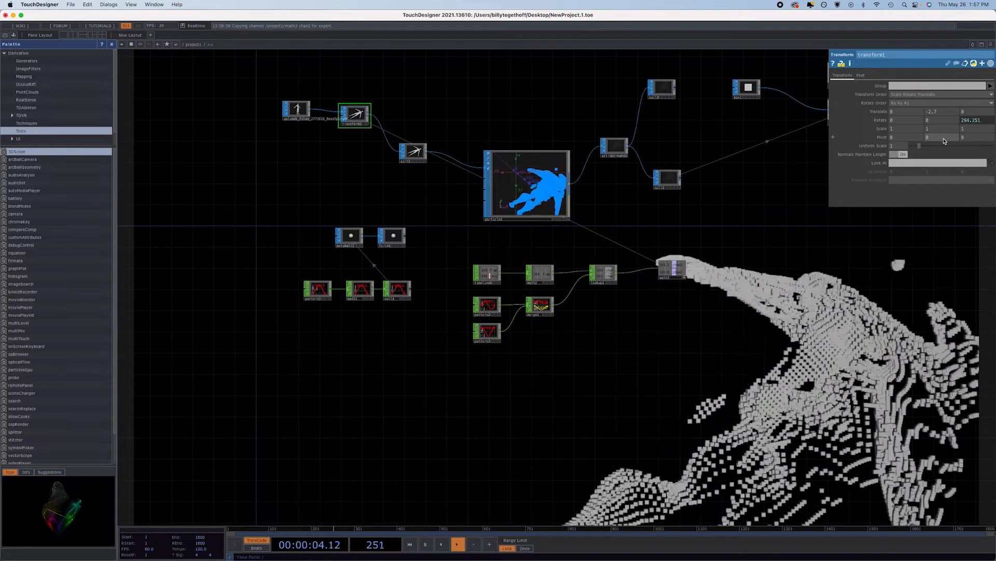
{"action": "middle_click", "coordinate": [943, 139]}
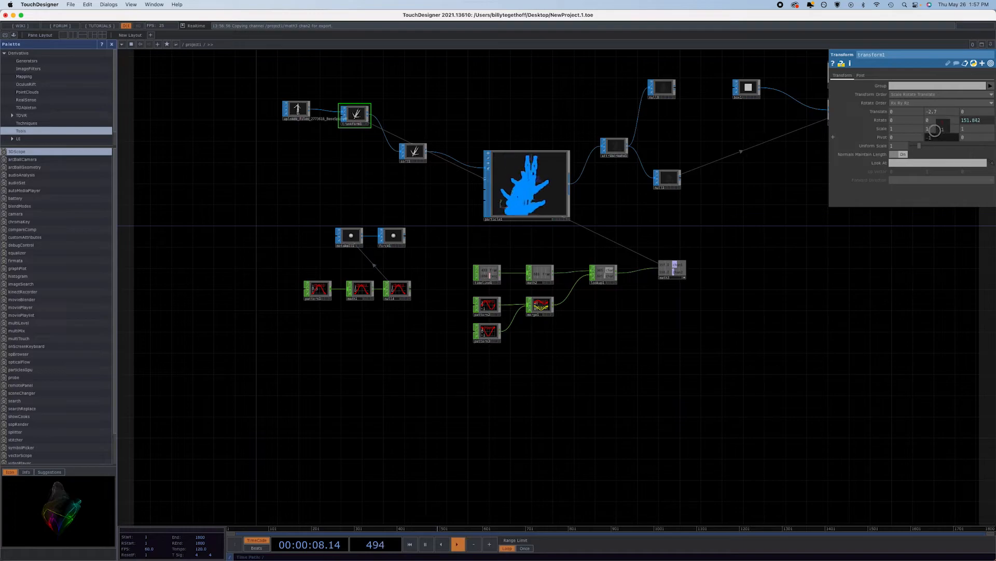
{"action": "middle_click_drag", "start_coordinate": [935, 130], "coordinate": [975, 137]}
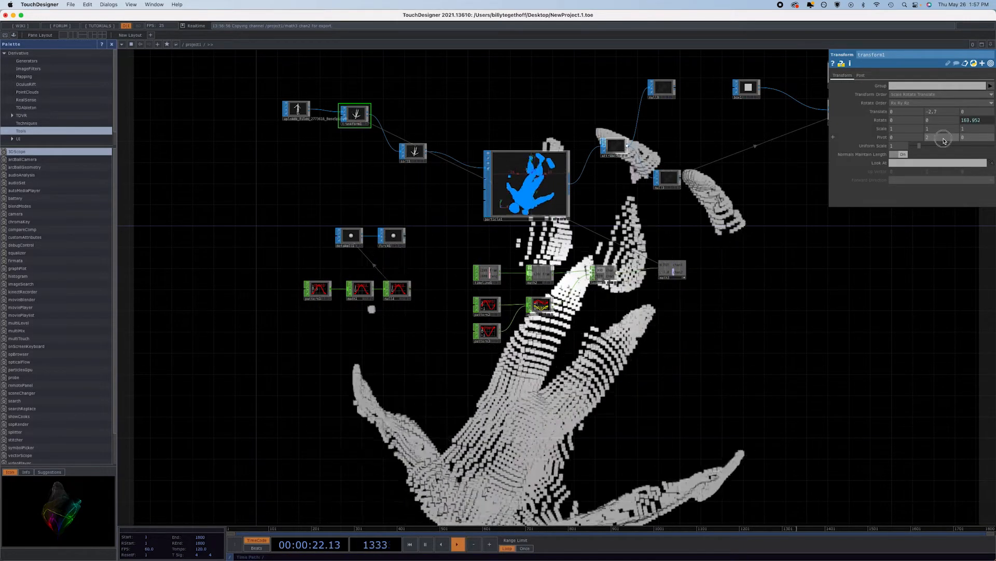
{"action": "left_click_drag", "start_coordinate": [945, 141], "coordinate": [989, 144]}
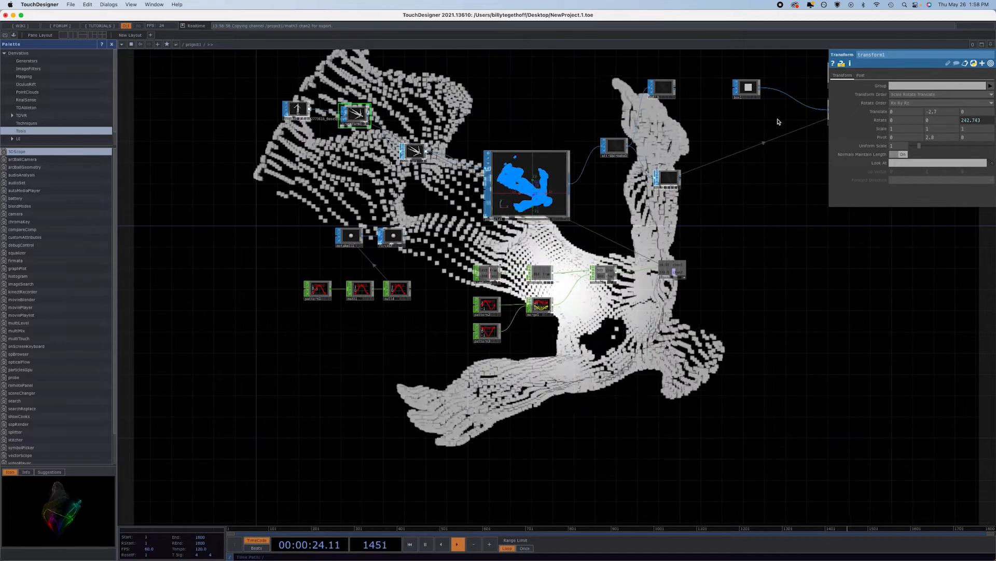
Move the figure Transform SOP's op('math3')['chan2'] expression from Rotate Z to Rotate X, trying it on Rotate Y first
{"action": "left_click", "coordinate": [971, 120]}
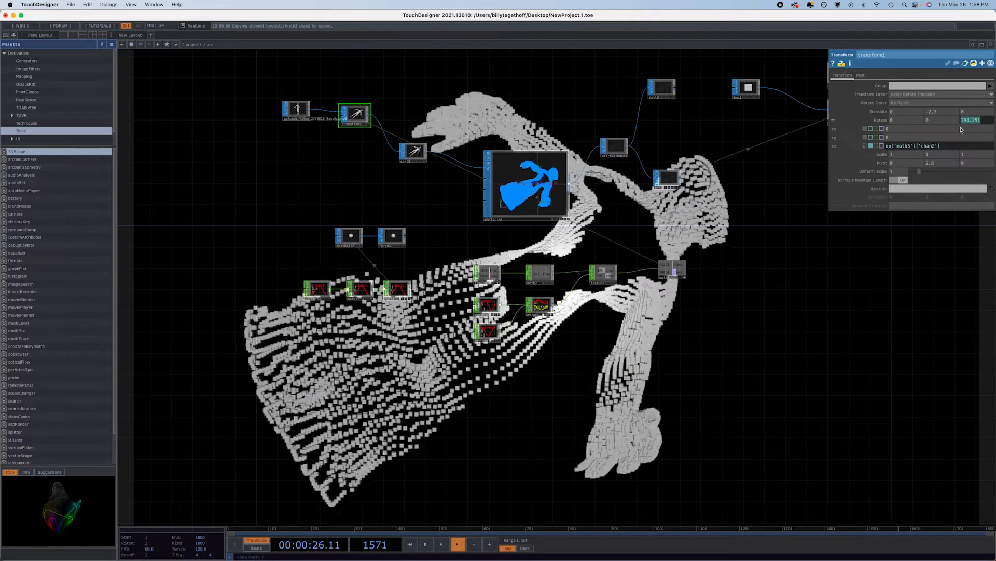
{"action": "left_click", "coordinate": [946, 147]}
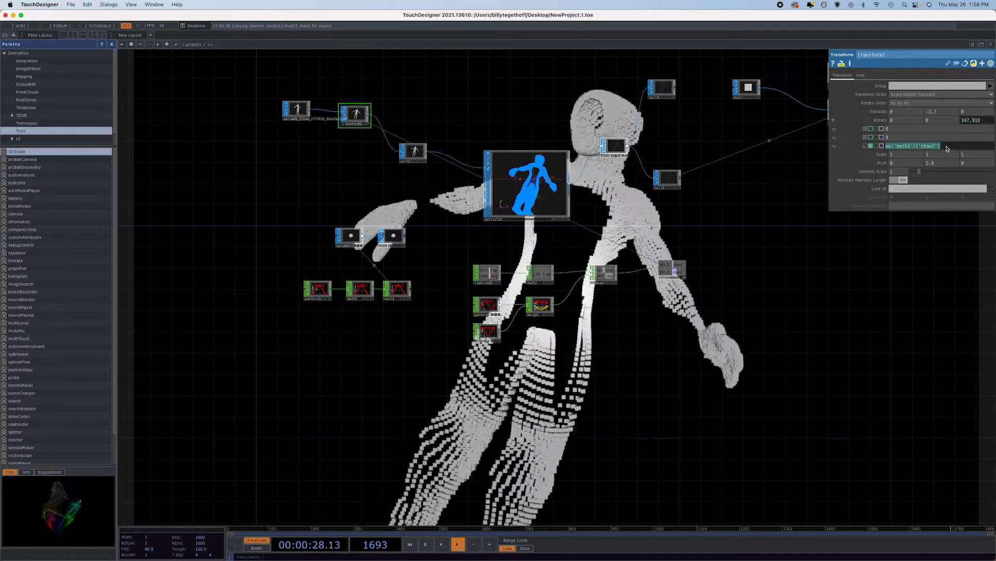
{"action": "key", "text": "BackSpace"}
{"action": "left_click", "coordinate": [943, 137]}
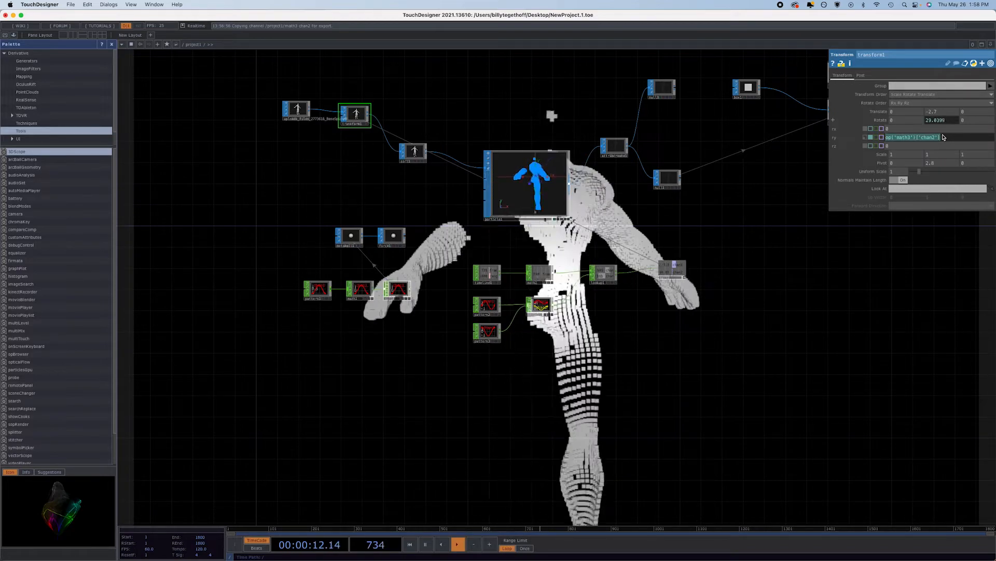
{"action": "type", "text": "0"}
{"action": "key", "text": "Return"}
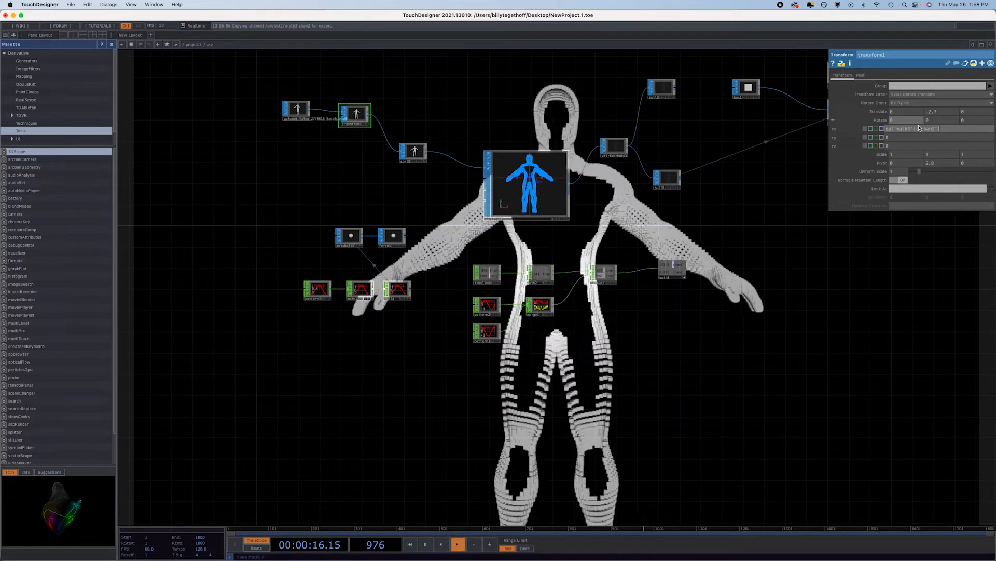
{"action": "left_click", "coordinate": [920, 138]}
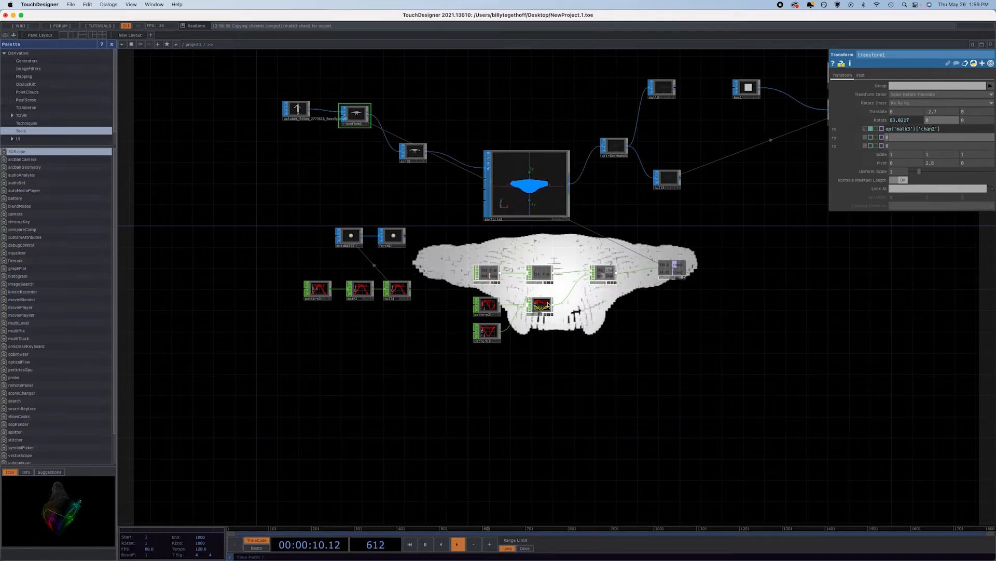
Review the Particle SOP's force, particle and state parameters, including birth rate and life expectancy
{"action": "left_click", "coordinate": [525, 174]}
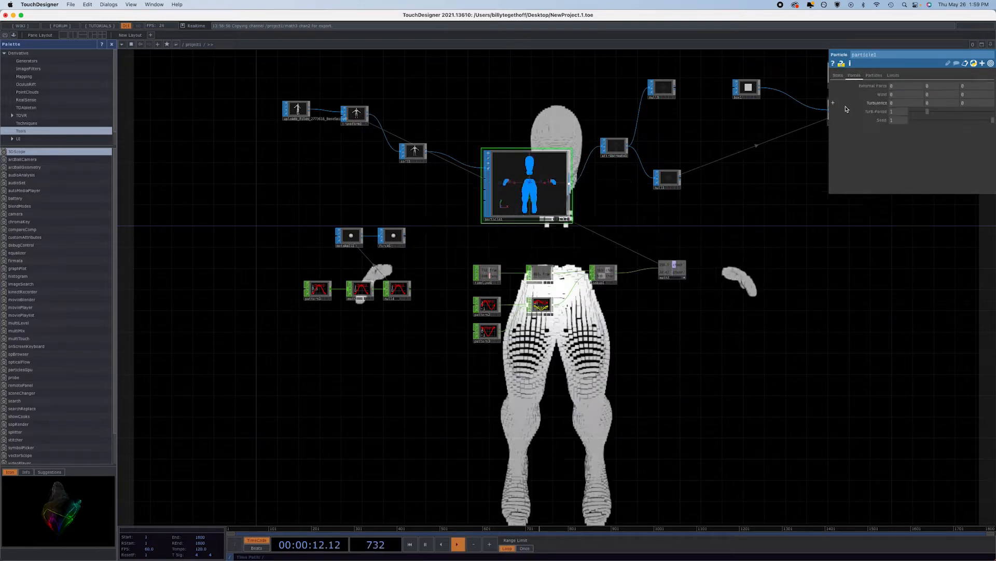
{"action": "left_click", "coordinate": [875, 75]}
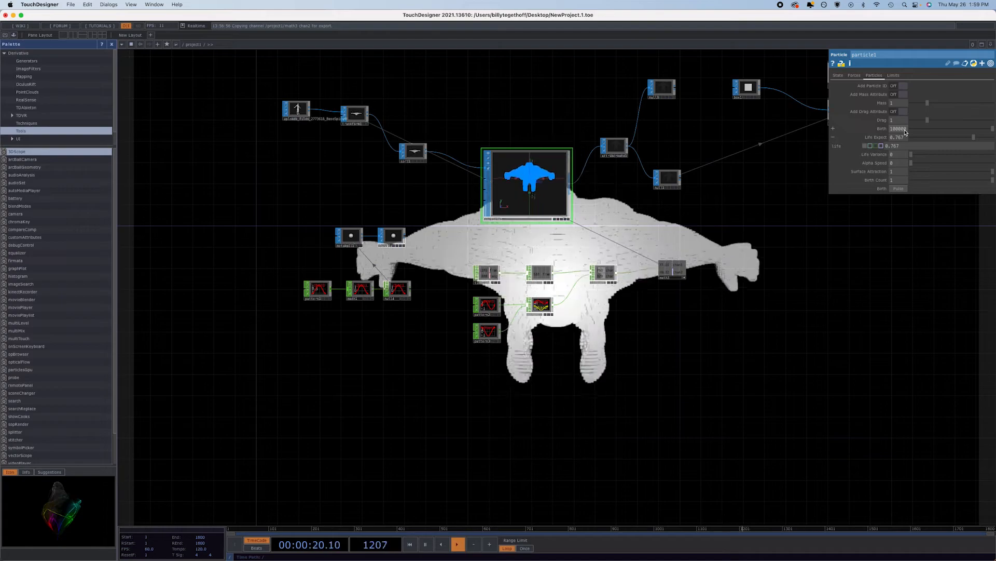
{"action": "left_click", "coordinate": [838, 76]}
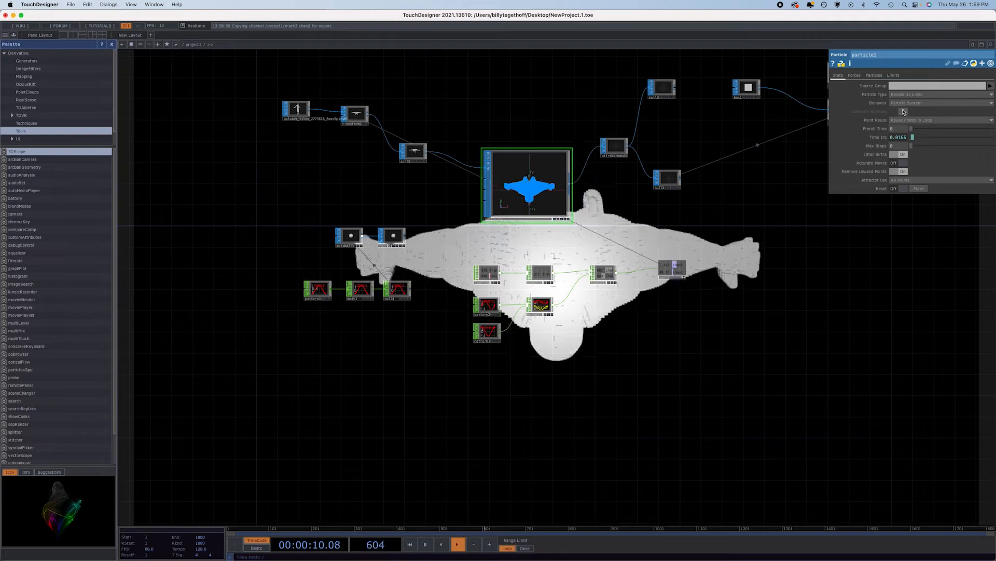
{"action": "left_click", "coordinate": [874, 76]}
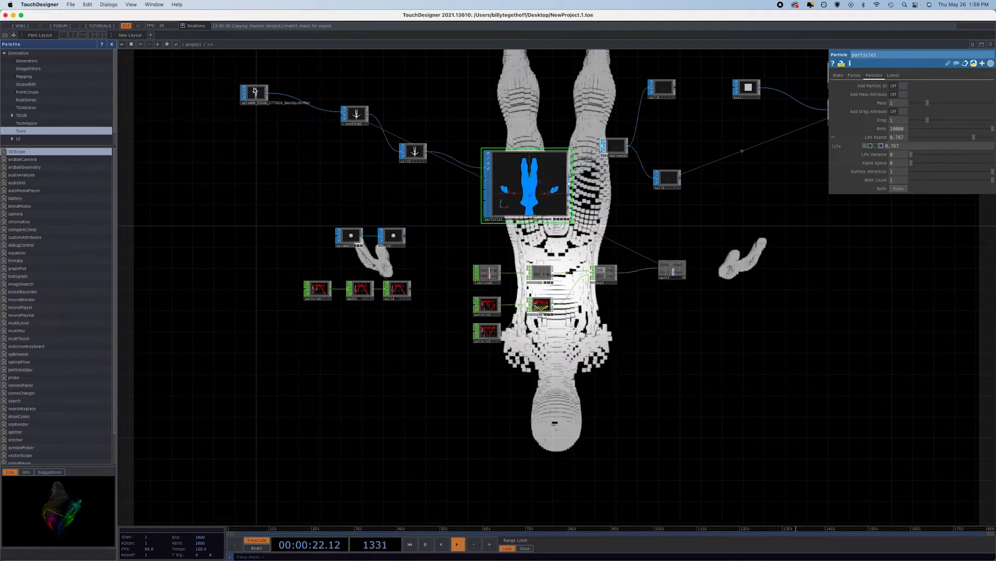
Add a Torus SOP below the imported figure, try it as the Transform SOP's input, and reconnect the figure
{"action": "key", "text": "Tab"}
{"action": "left_click", "coordinate": [200, 34]}
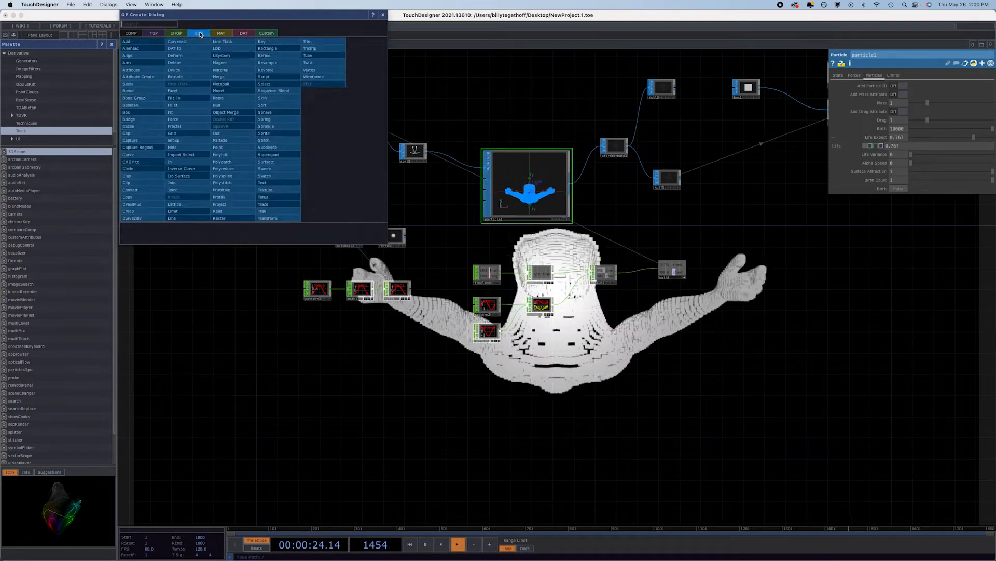
{"action": "left_click", "coordinate": [277, 202]}
{"action": "left_click", "coordinate": [257, 130]}
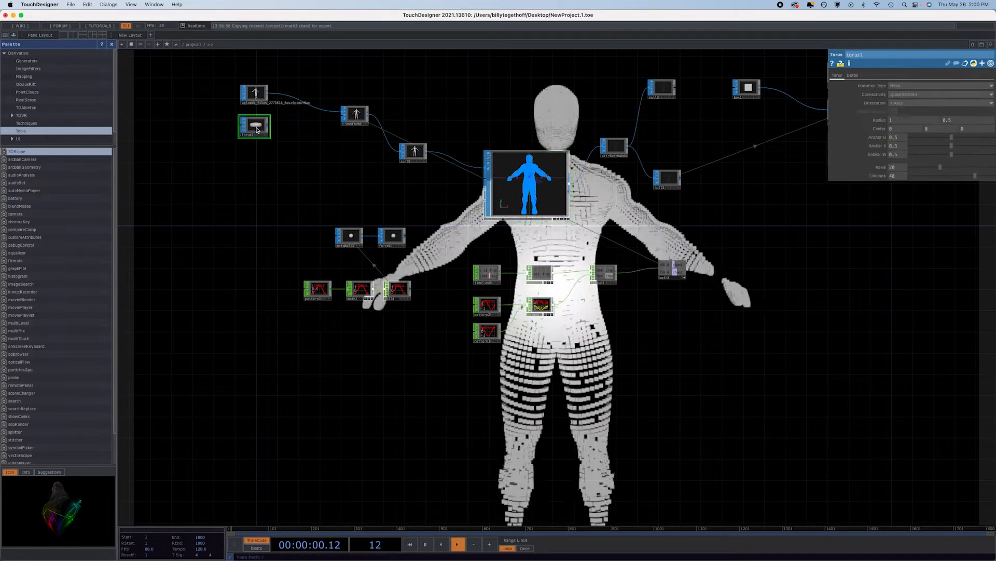
{"action": "left_click_drag", "start_coordinate": [303, 113], "coordinate": [313, 110]}
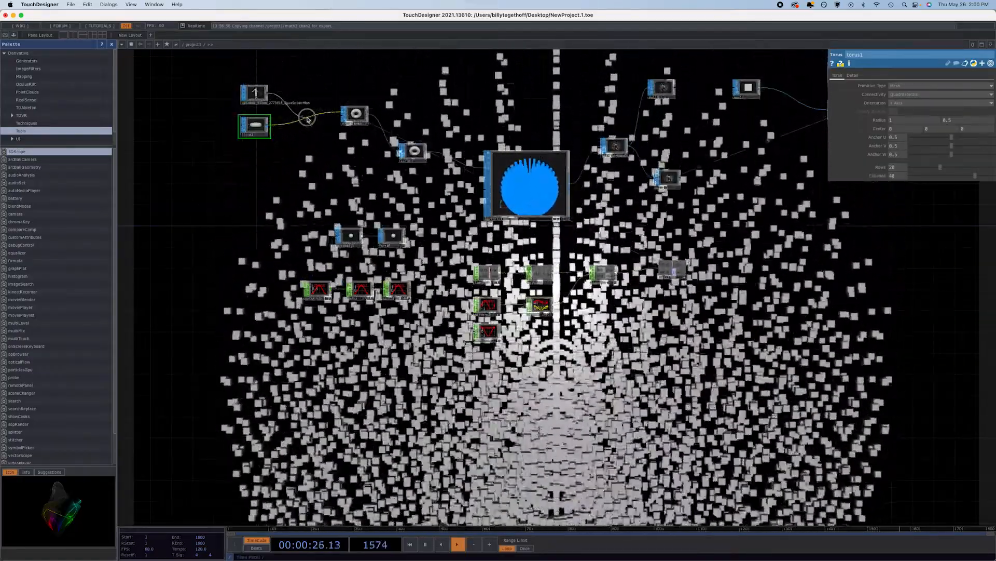
{"action": "left_click", "coordinate": [307, 120]}
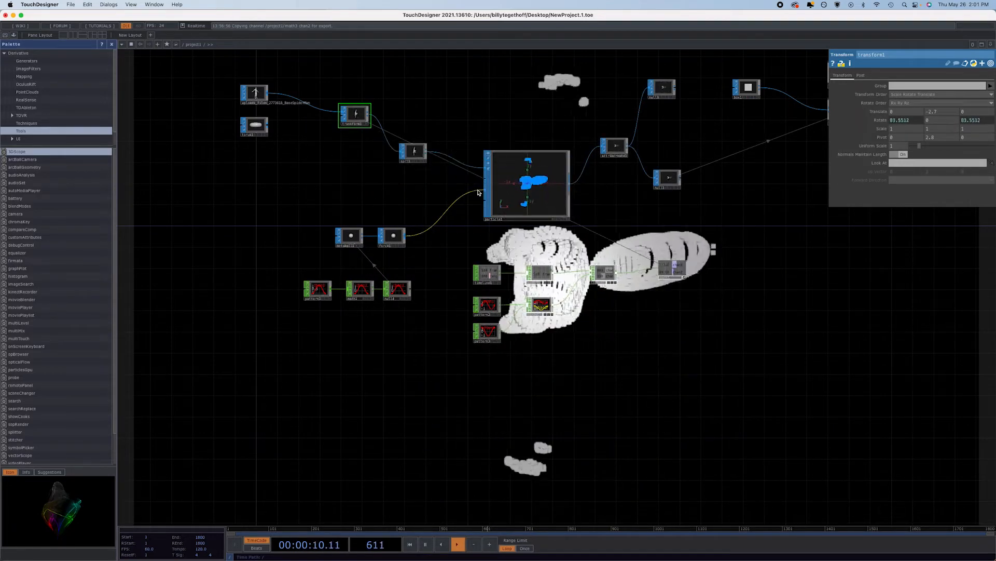
Switch the Metaball SOP's Center Y to a constant 0.2 and set its Radius to 3.3 on all axes
{"action": "left_click", "coordinate": [353, 238]}
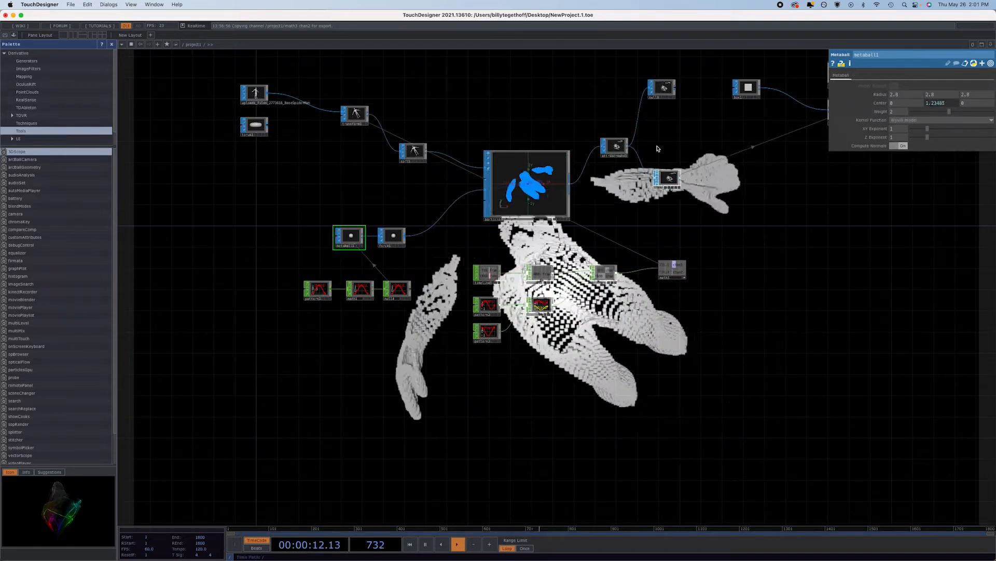
{"action": "left_click", "coordinate": [875, 103]}
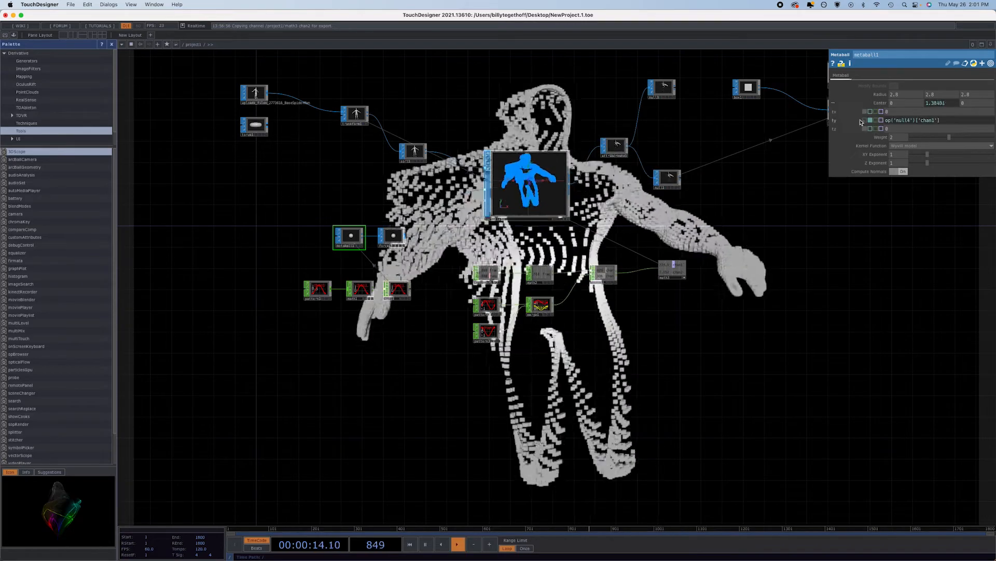
{"action": "left_click", "coordinate": [863, 120]}
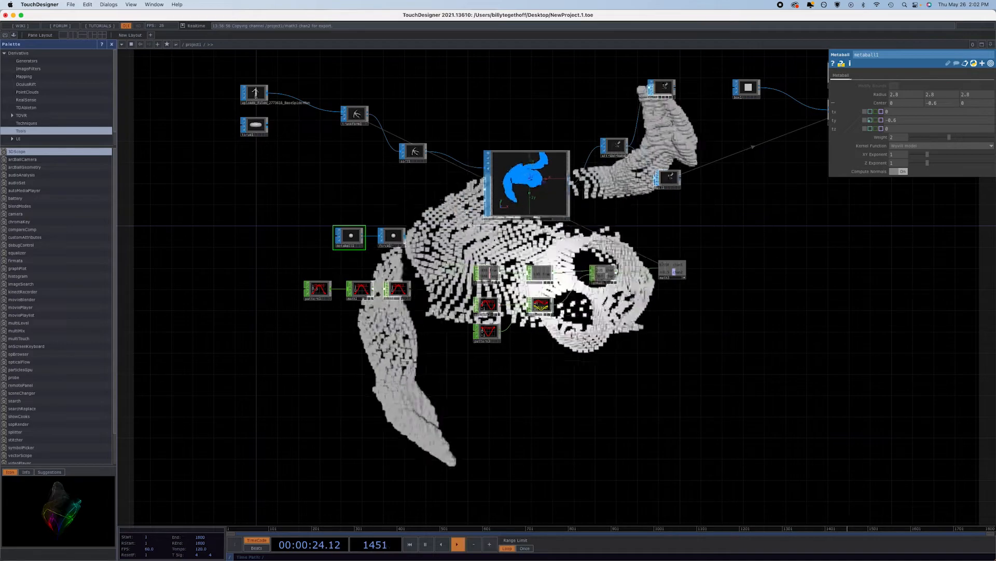
{"action": "scroll", "coordinate": [520, 195], "scroll_direction": "up", "scroll_amount": 5}
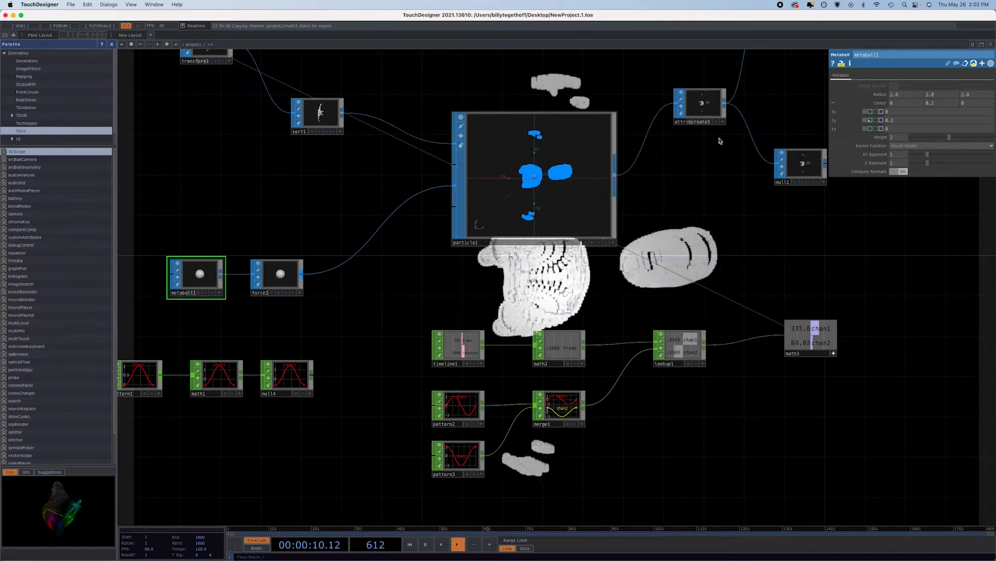
{"action": "middle_click", "coordinate": [875, 96]}
{"action": "middle_click_drag", "start_coordinate": [876, 96], "coordinate": [978, 106]}
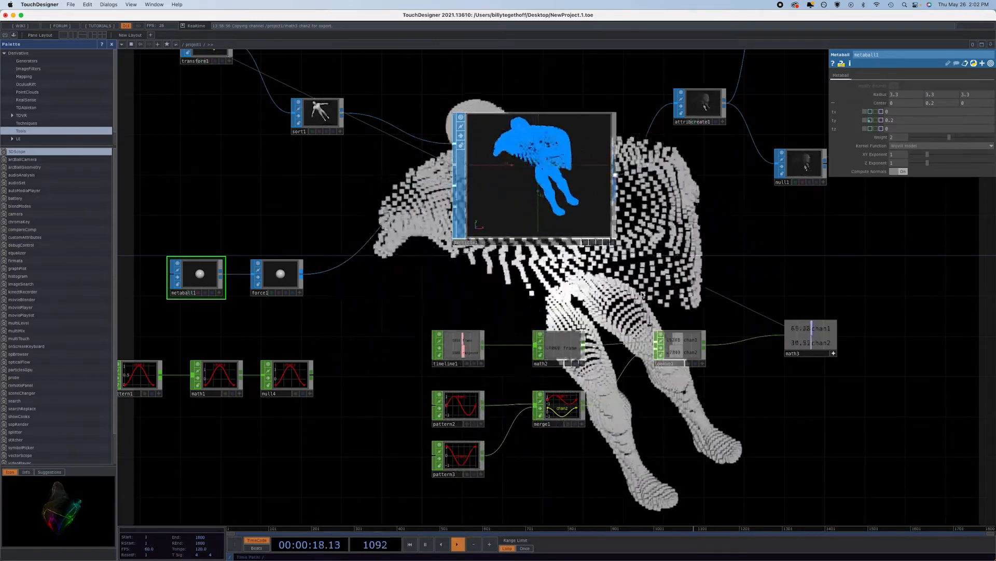
Reduce the instanced Box SOP's Size to 0.023 on all three axes
{"action": "scroll", "coordinate": [606, 321], "scroll_direction": "down", "scroll_amount": 5}
{"action": "scroll", "coordinate": [643, 291], "scroll_direction": "down", "scroll_amount": 2}
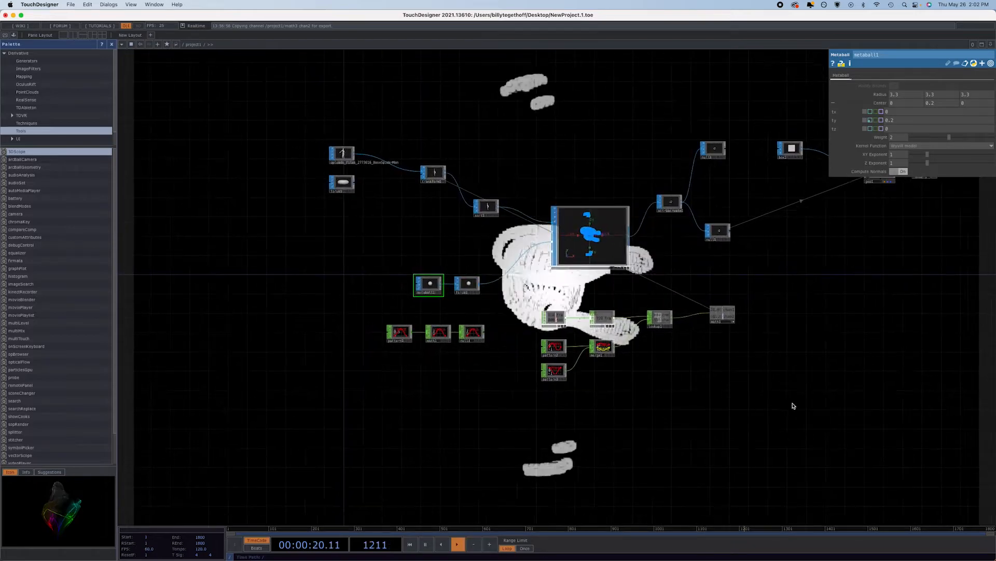
{"action": "left_click_drag", "start_coordinate": [661, 393], "coordinate": [535, 387]}
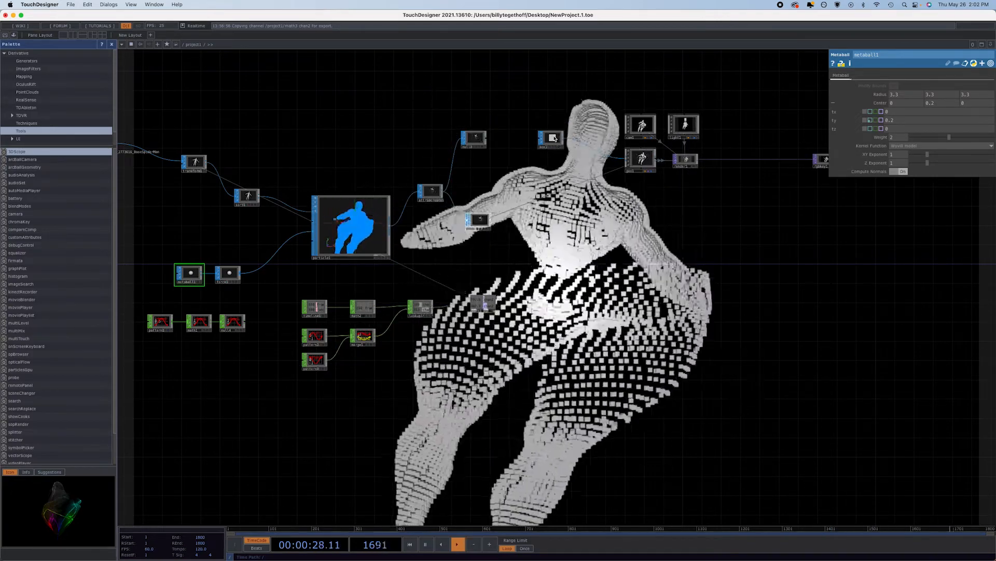
{"action": "left_click", "coordinate": [545, 143]}
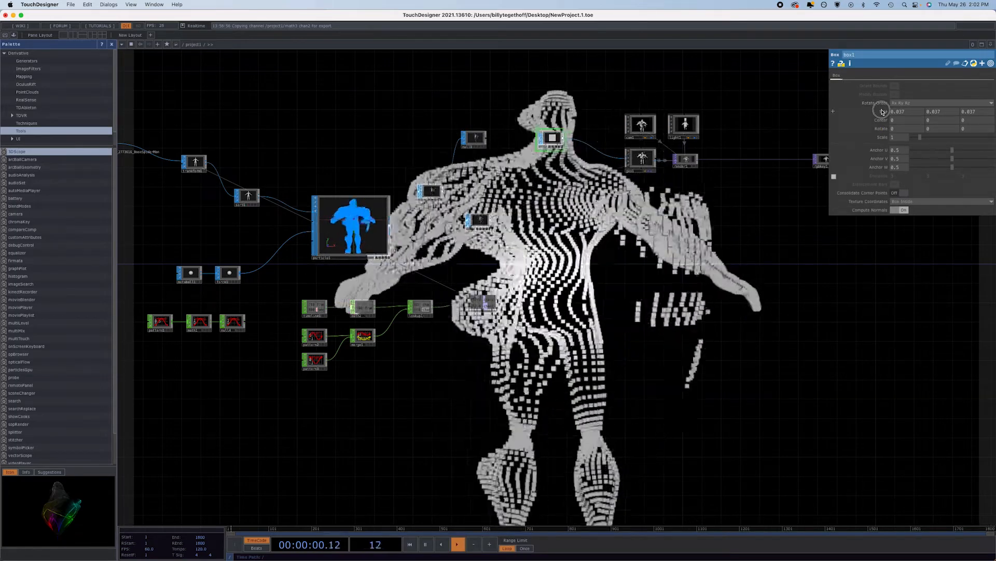
{"action": "left_click_drag", "start_coordinate": [882, 111], "coordinate": [706, 129]}
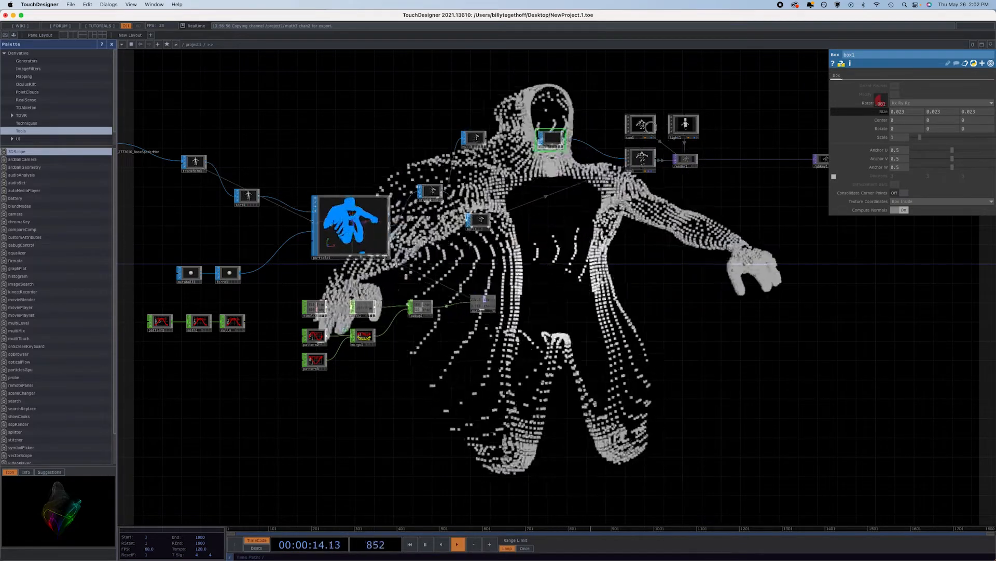
{"action": "left_click_drag", "start_coordinate": [651, 127], "coordinate": [650, 127]}
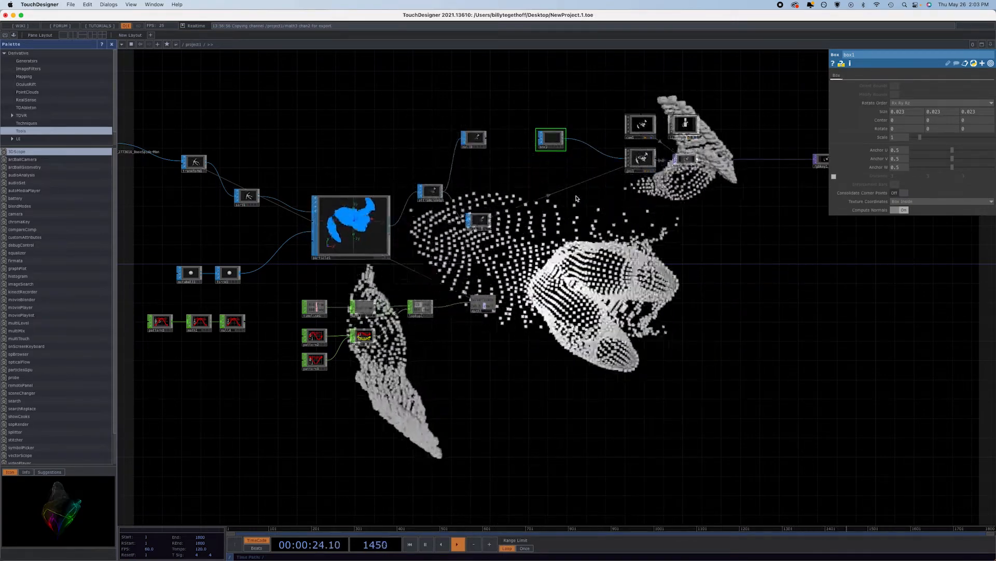
Add a Sphere SOP directly below the Box SOP as an alternative instance shape
{"action": "key", "text": "Tab"}
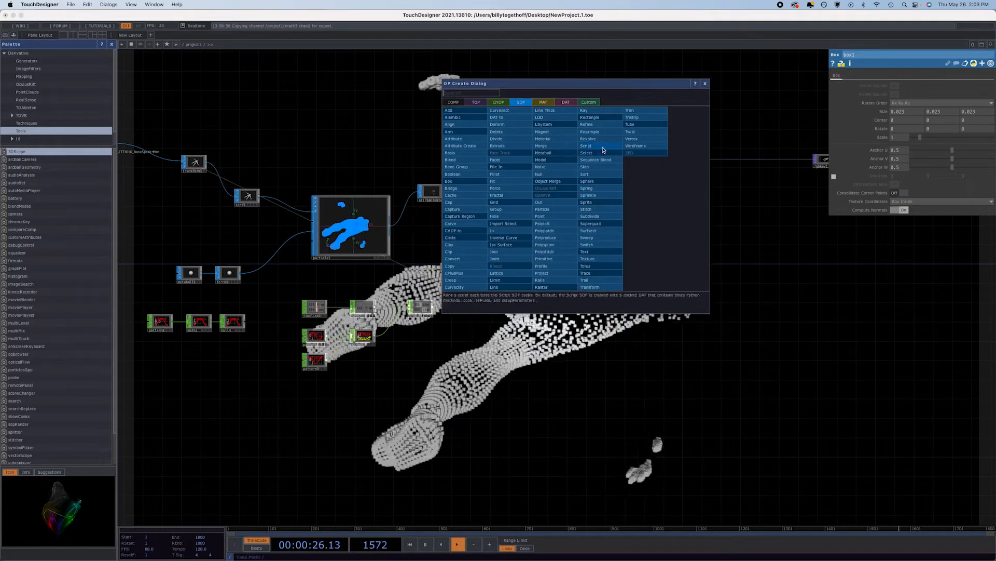
{"action": "left_click", "coordinate": [601, 183]}
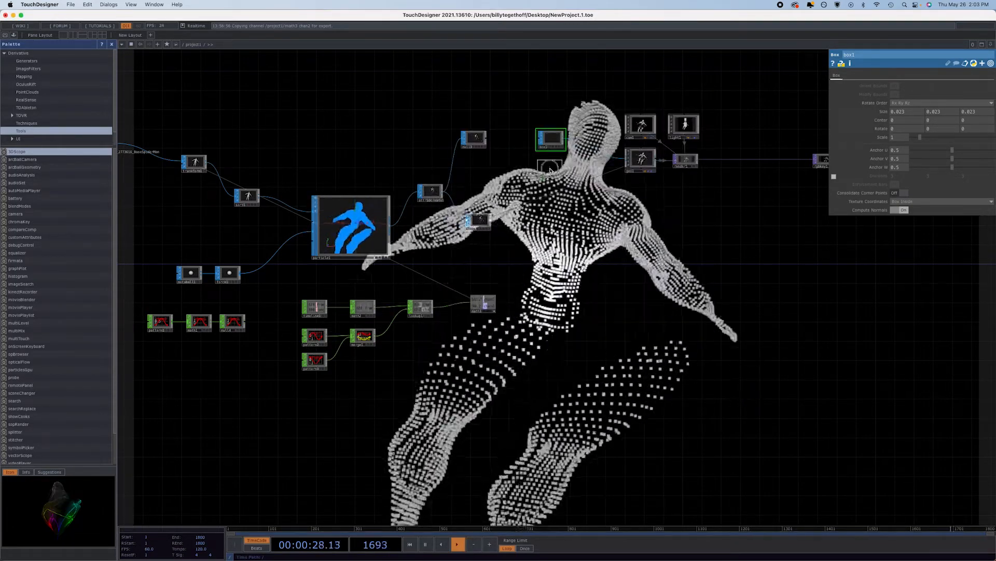
{"action": "left_click", "coordinate": [565, 169]}
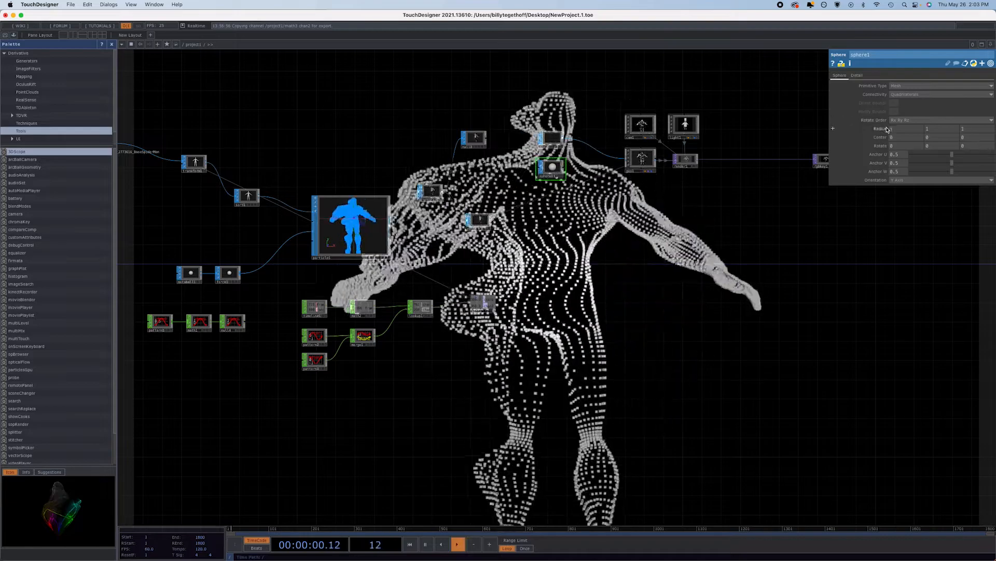
Shrink the sphere's Radius uniformly to under 0.1 and feed it into the Geometry COMP in place of the box
{"action": "left_click_drag", "start_coordinate": [881, 130], "coordinate": [885, 131]}
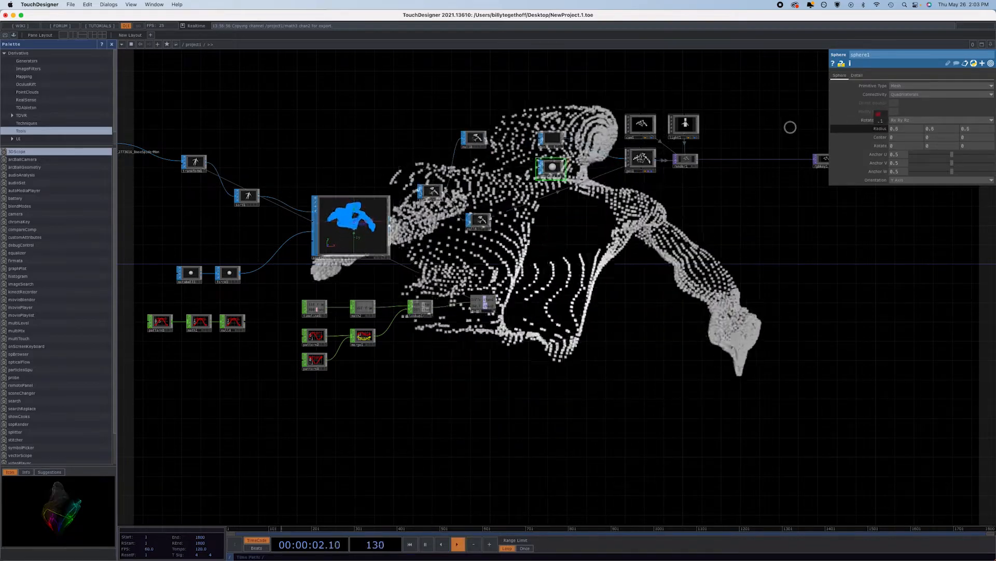
{"action": "left_click_drag", "start_coordinate": [791, 127], "coordinate": [766, 127]}
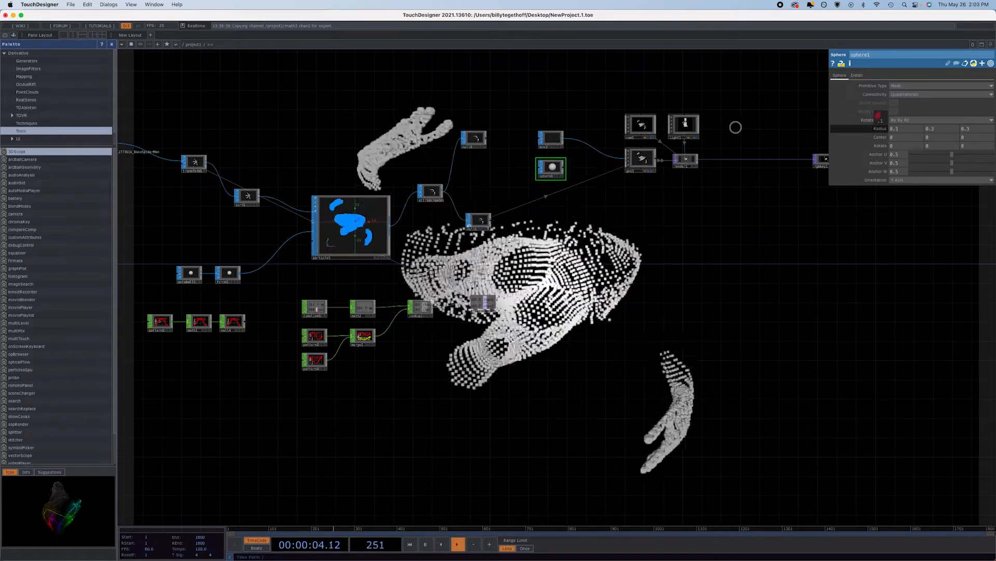
{"action": "left_click_drag", "start_coordinate": [649, 127], "coordinate": [674, 126]}
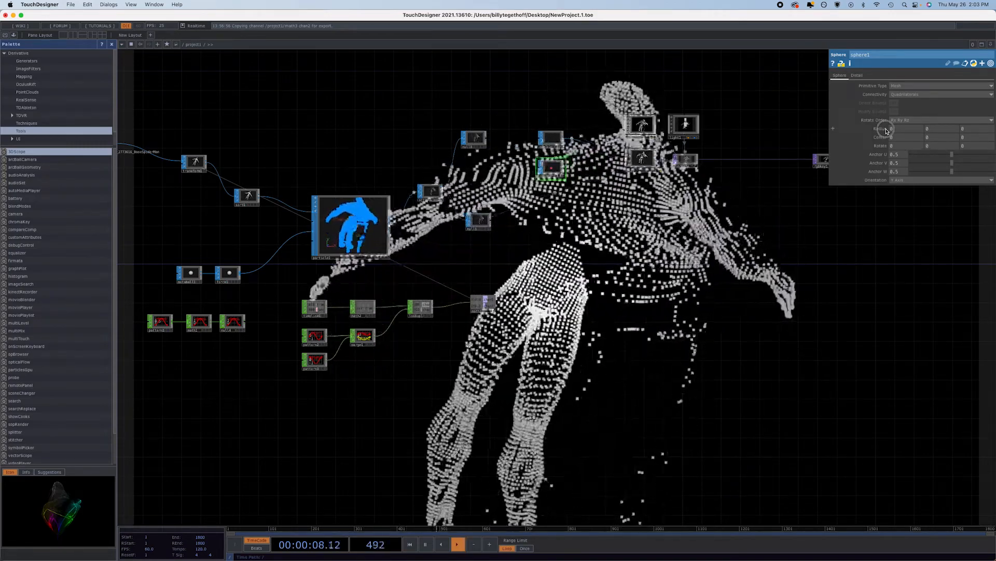
{"action": "left_click_drag", "start_coordinate": [886, 131], "coordinate": [887, 131]}
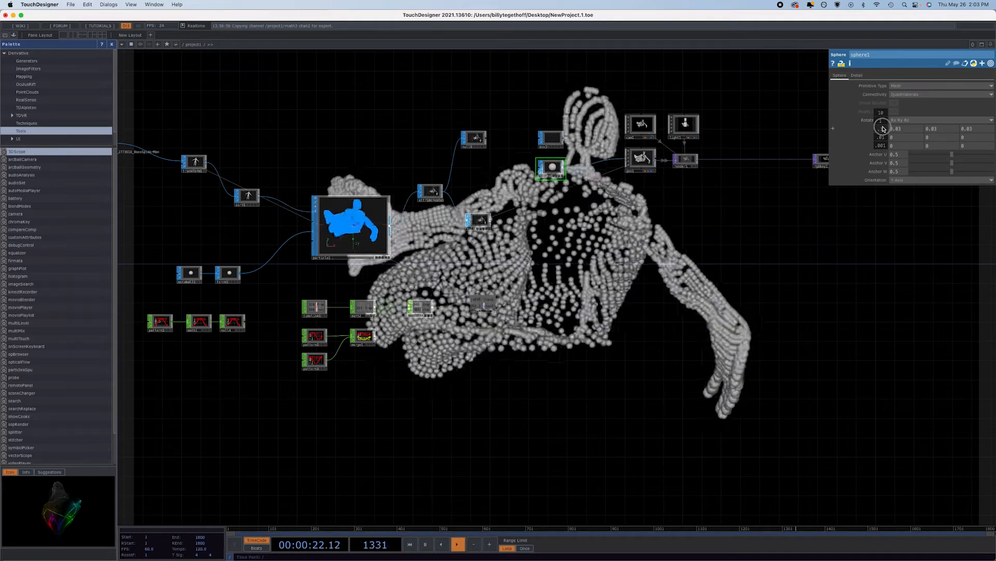
{"action": "middle_click_drag", "start_coordinate": [884, 128], "coordinate": [992, 165]}
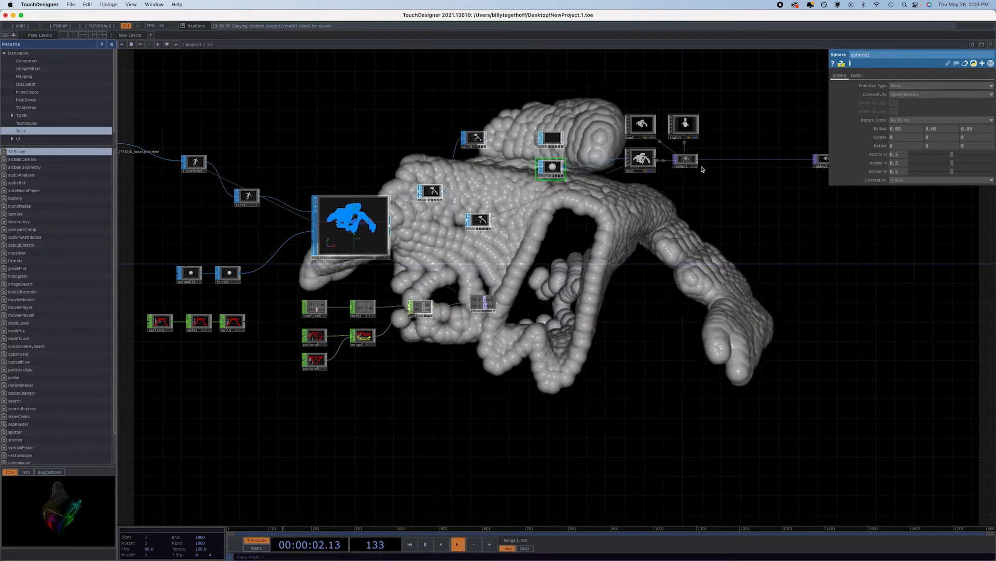
Assign the life(0) attribute to the Geometry COMP's instance Scale X
{"action": "left_click", "coordinate": [641, 158]}
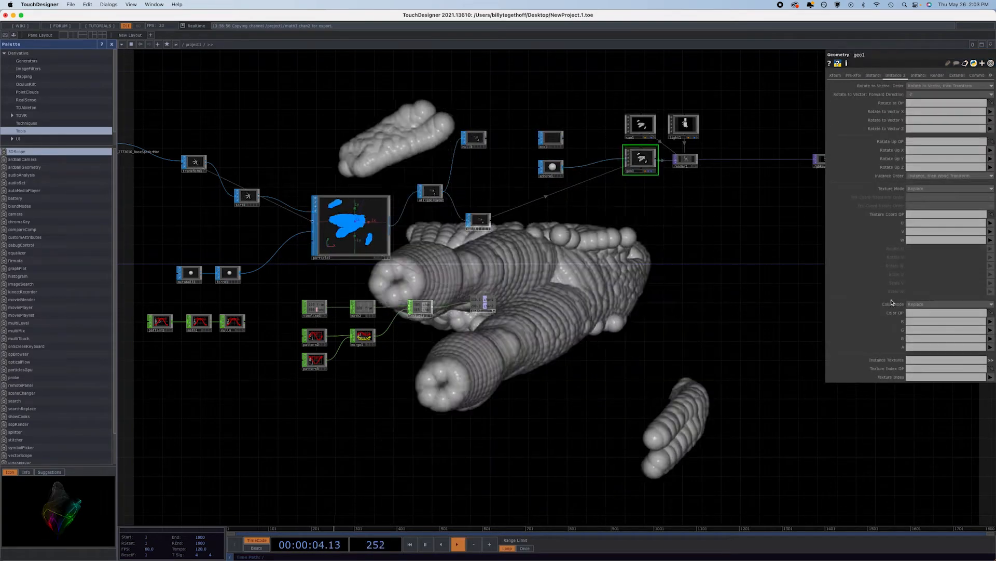
{"action": "left_click", "coordinate": [875, 75]}
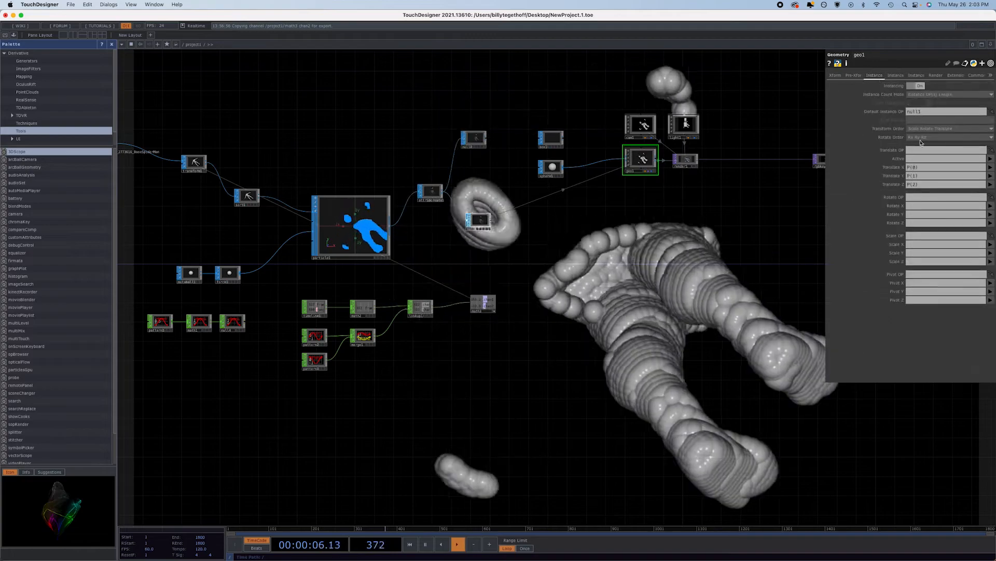
{"action": "left_click", "coordinate": [991, 246]}
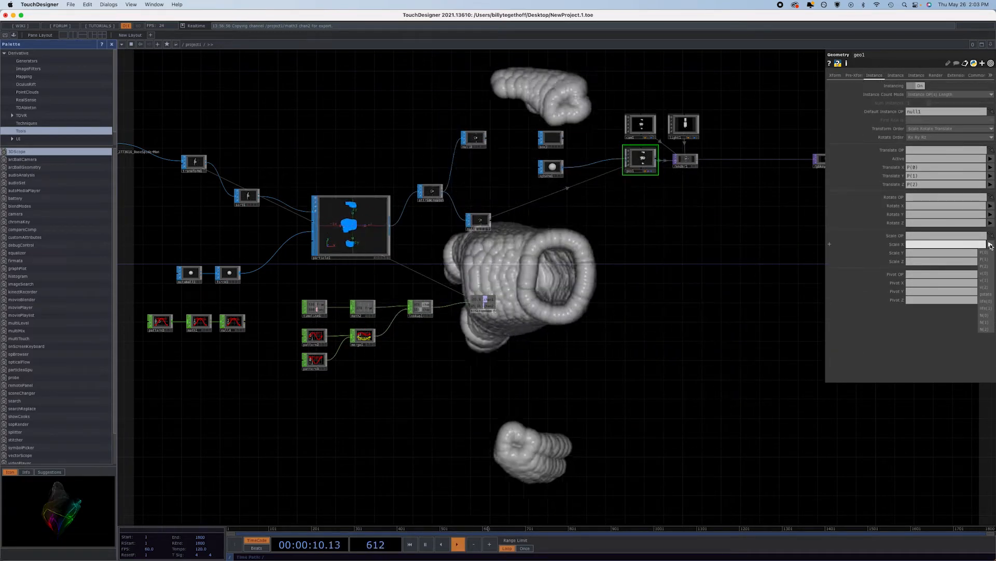
{"action": "left_click", "coordinate": [986, 300]}
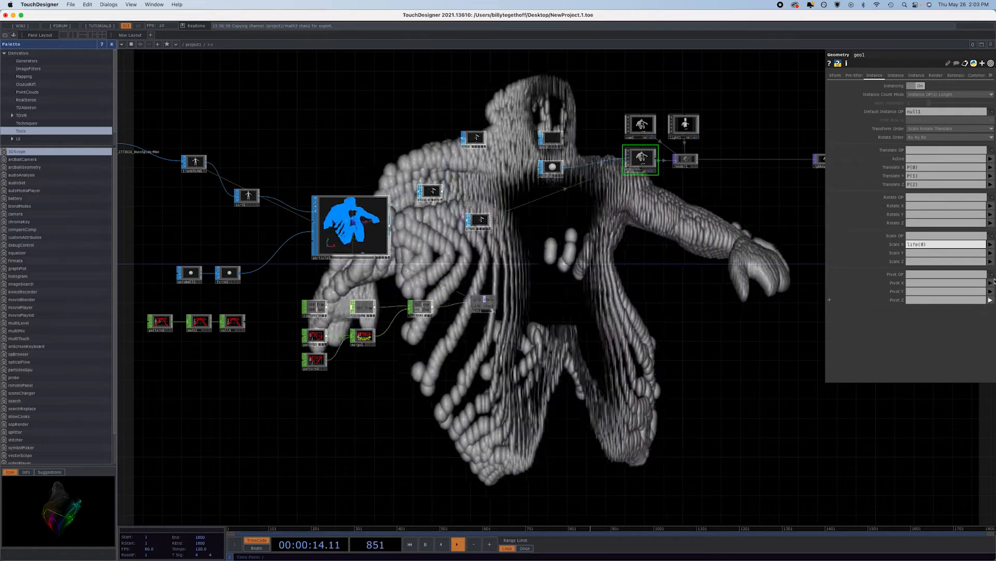
Assign the life(0) attribute to the Geometry COMP's instance Scale Y and Scale Z
{"action": "left_click", "coordinate": [990, 252]}
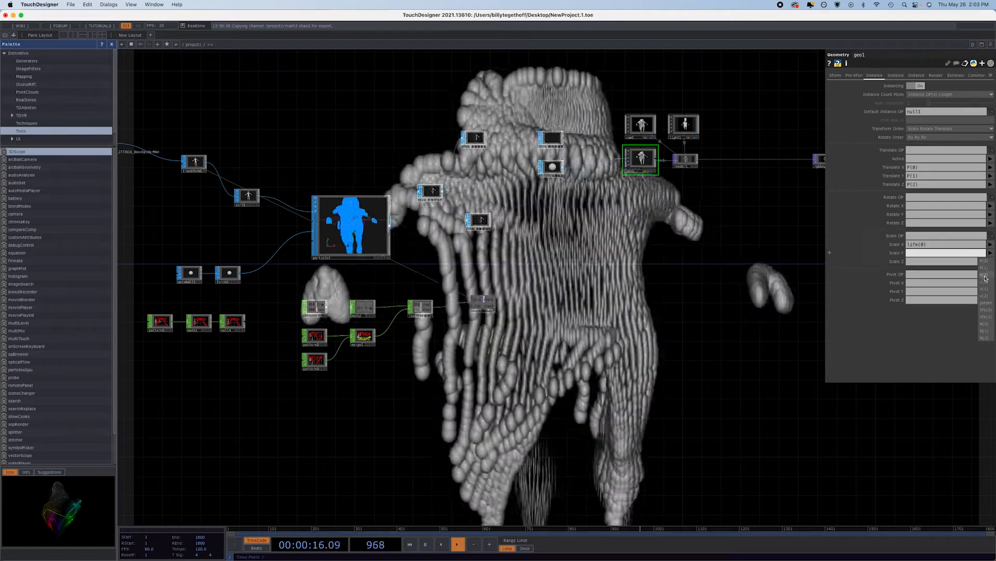
{"action": "left_click", "coordinate": [985, 310]}
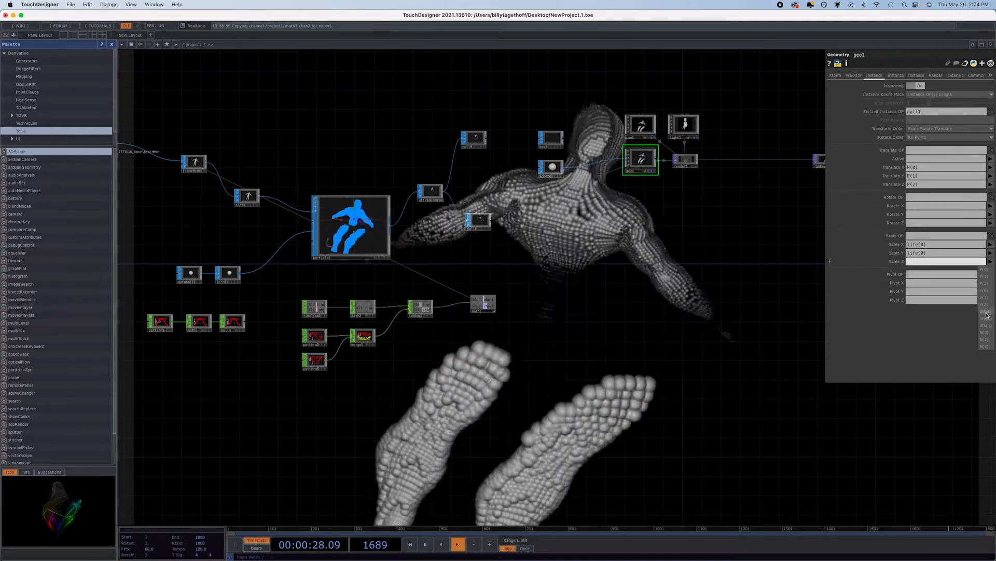
{"action": "left_click", "coordinate": [989, 320]}
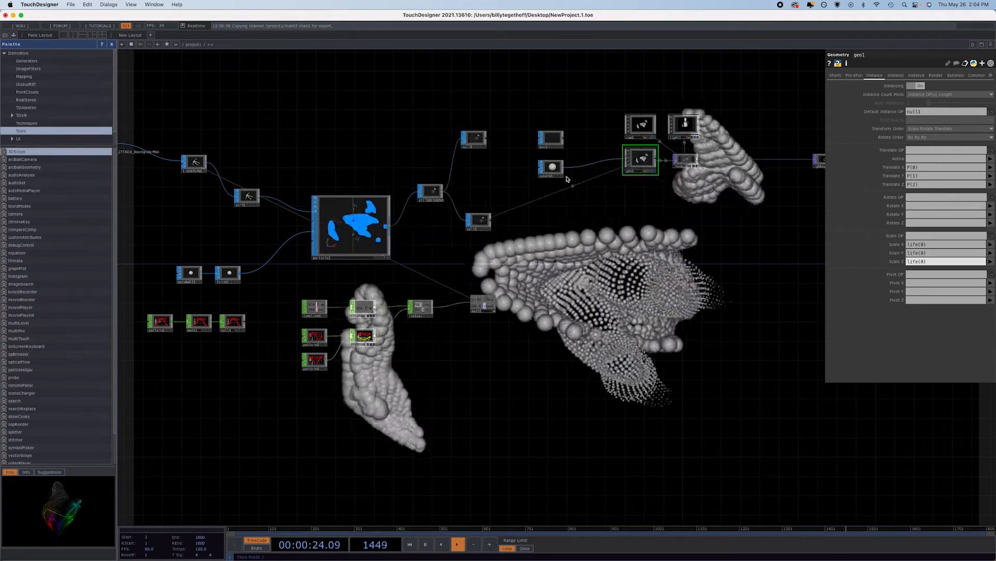
Increase the Sphere SOP's Radius uniformly to 0.22 on all three axes
{"action": "left_click", "coordinate": [551, 167]}
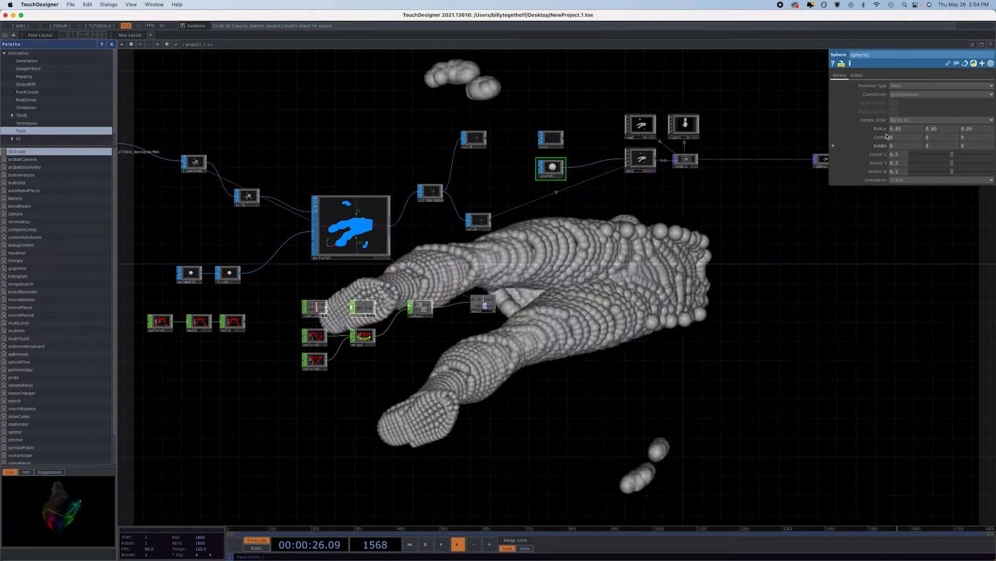
{"action": "middle_click_drag", "start_coordinate": [883, 129], "coordinate": [992, 160]}
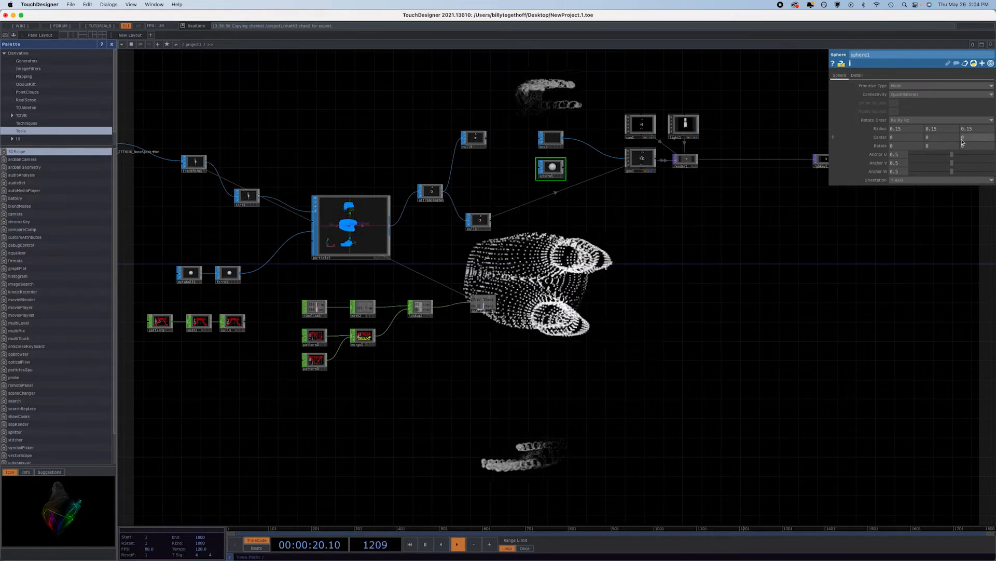
{"action": "left_click", "coordinate": [882, 128]}
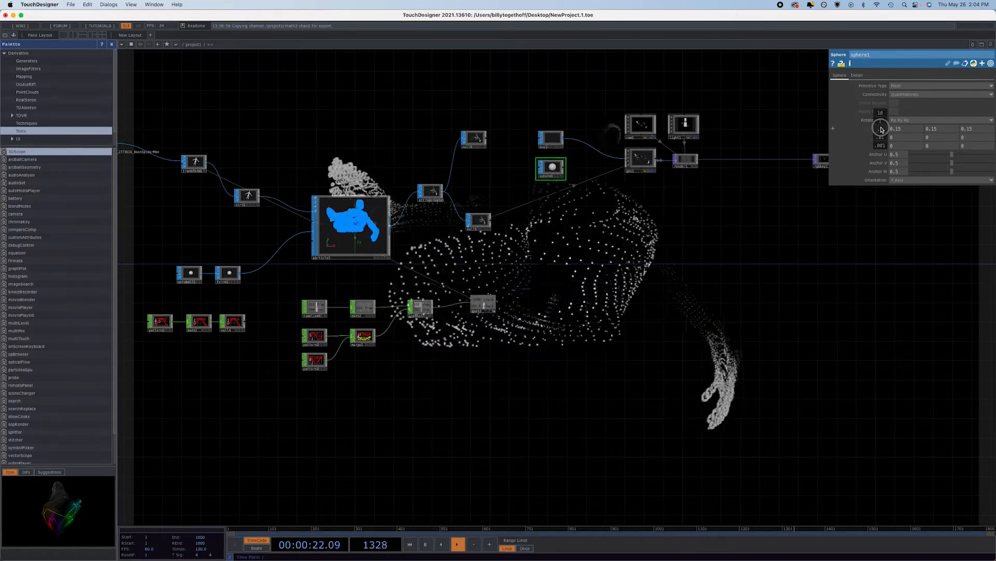
{"action": "left_click_drag", "start_coordinate": [881, 130], "coordinate": [949, 150]}
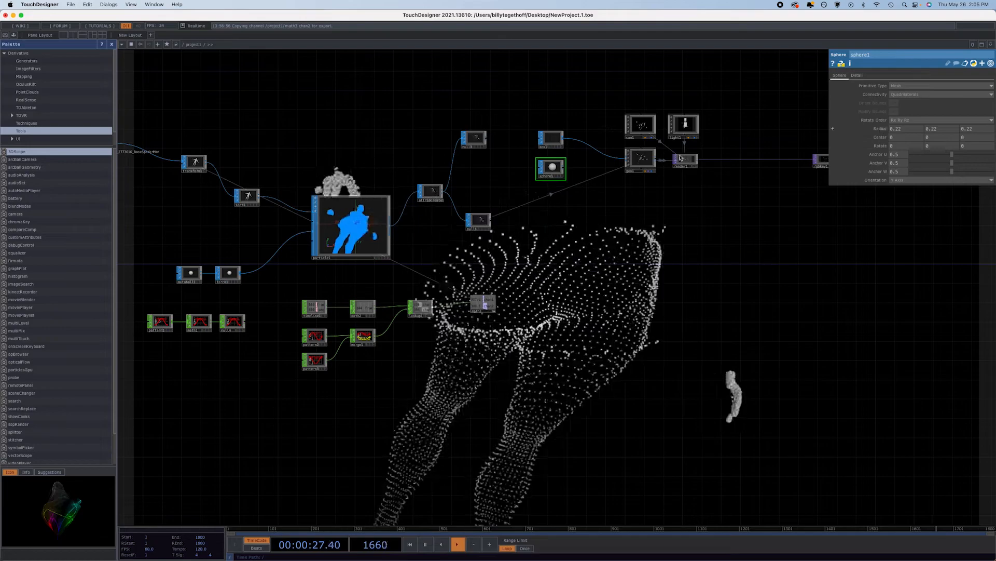
Assign the normals N(0), N(1) and N(2) to the Geometry COMP's instance Rotate to Vector X, Y and Z
{"action": "left_click", "coordinate": [644, 163]}
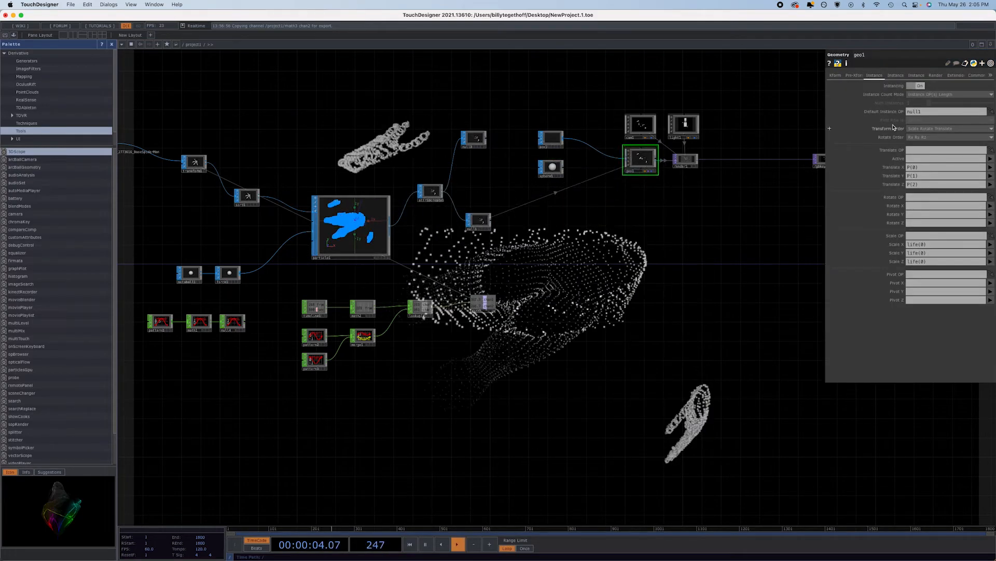
{"action": "left_click", "coordinate": [898, 76]}
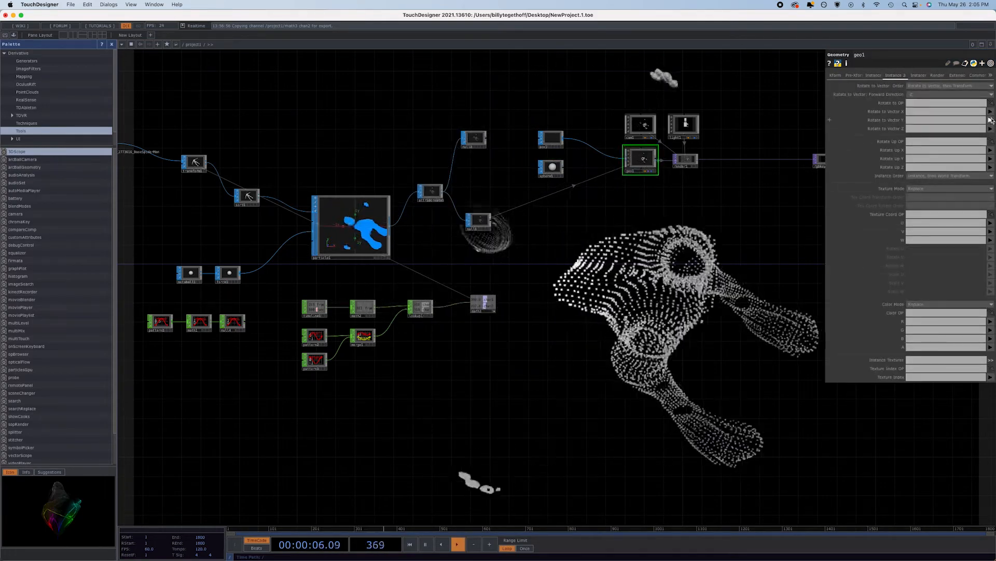
{"action": "left_click", "coordinate": [983, 182]}
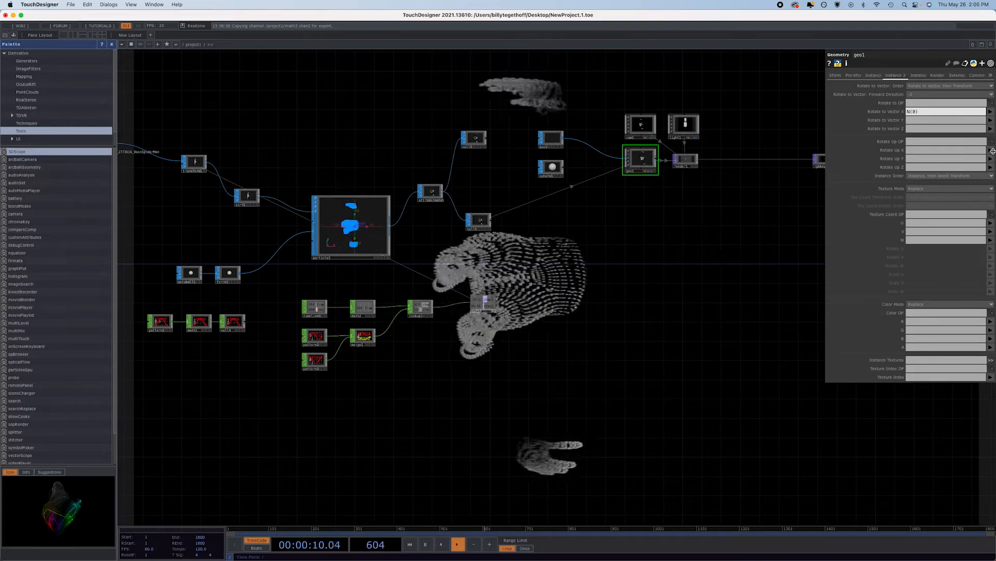
{"action": "left_click", "coordinate": [990, 119]}
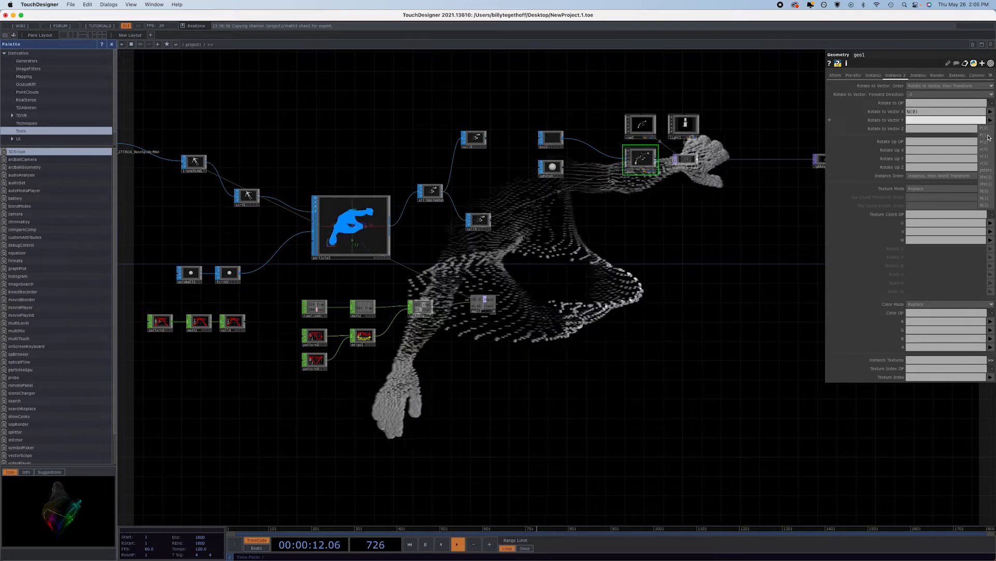
{"action": "left_click", "coordinate": [988, 198]}
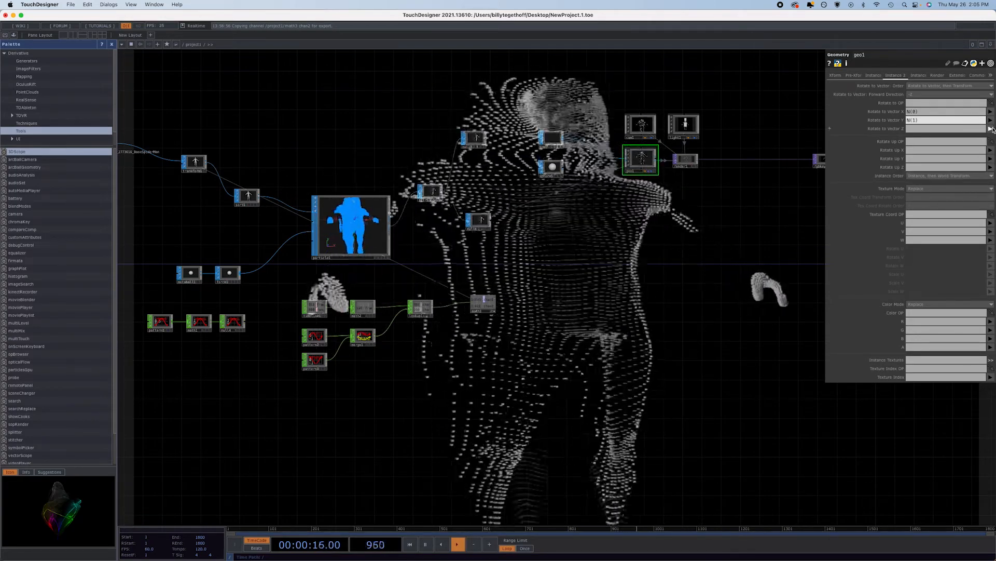
{"action": "left_click", "coordinate": [992, 129]}
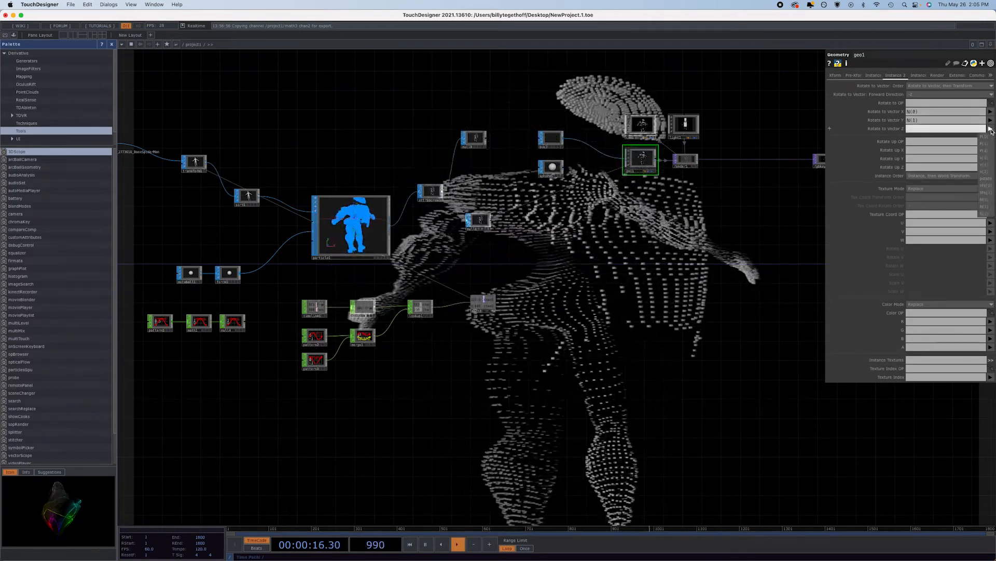
{"action": "left_click", "coordinate": [989, 215]}
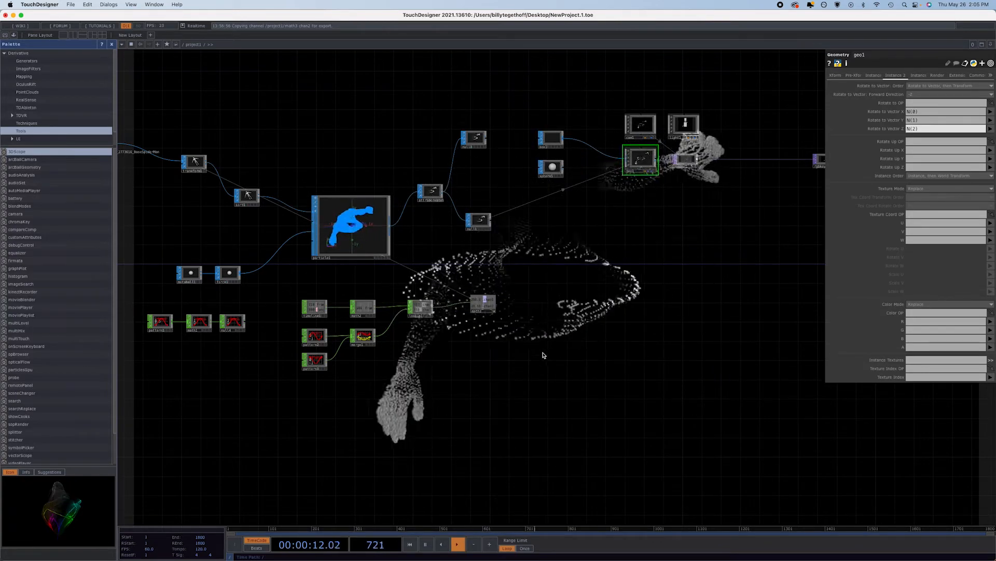
Try the sphere as the Geometry COMP's instance shape, and wire the Box SOP back in
{"action": "left_click_drag", "start_coordinate": [624, 409], "coordinate": [411, 389]}
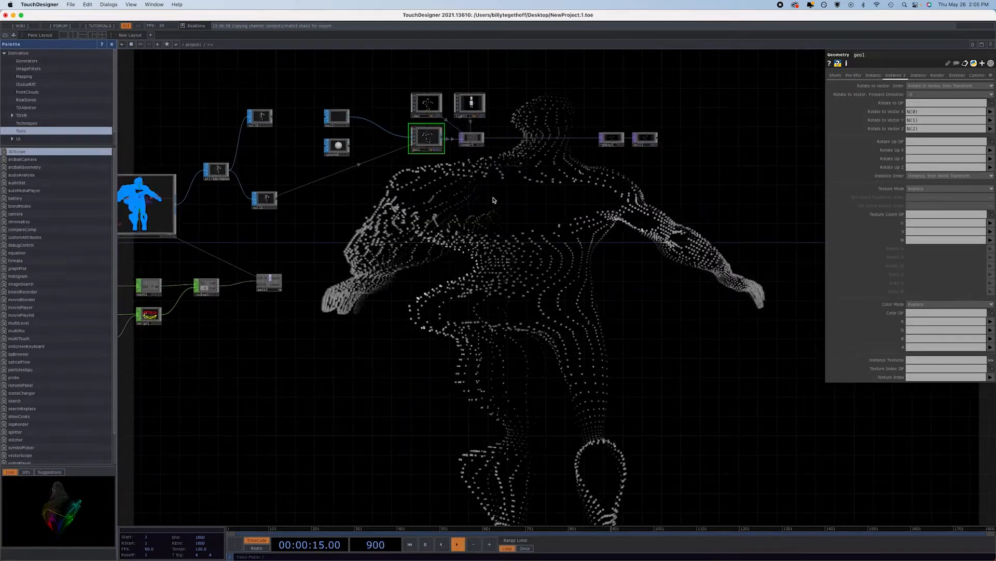
{"action": "left_click", "coordinate": [475, 141]}
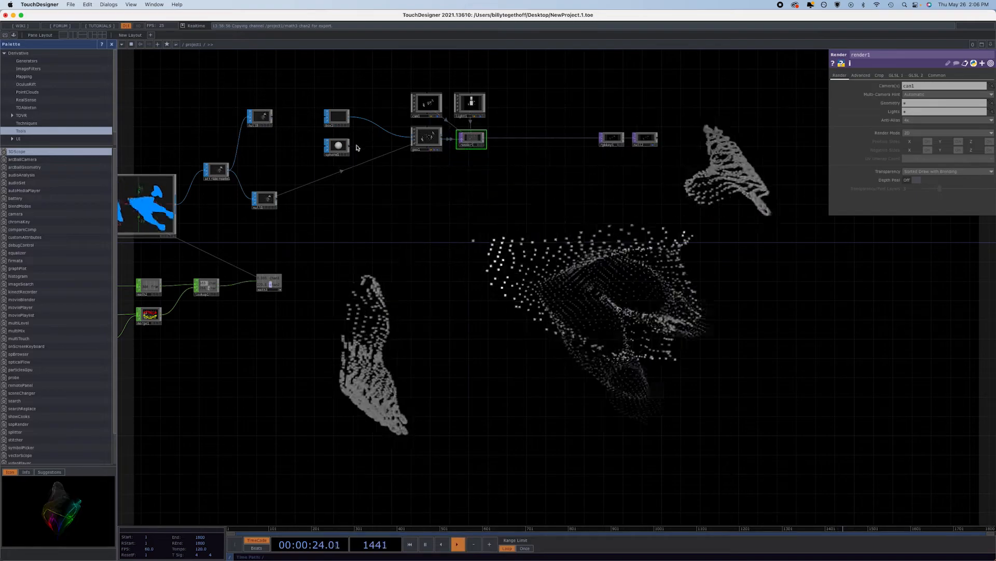
{"action": "left_click_drag", "start_coordinate": [350, 146], "coordinate": [379, 128]}
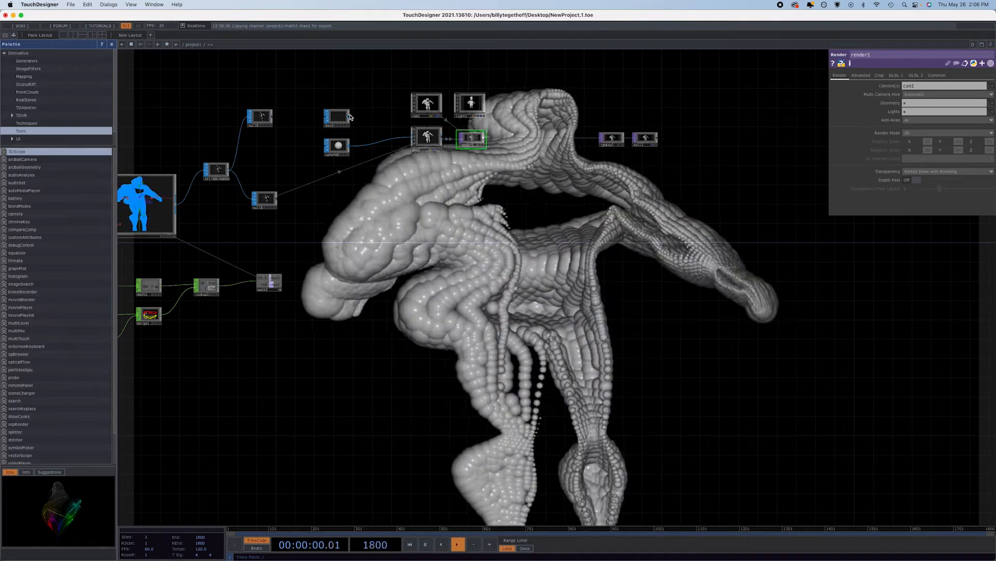
{"action": "left_click_drag", "start_coordinate": [351, 118], "coordinate": [377, 145]}
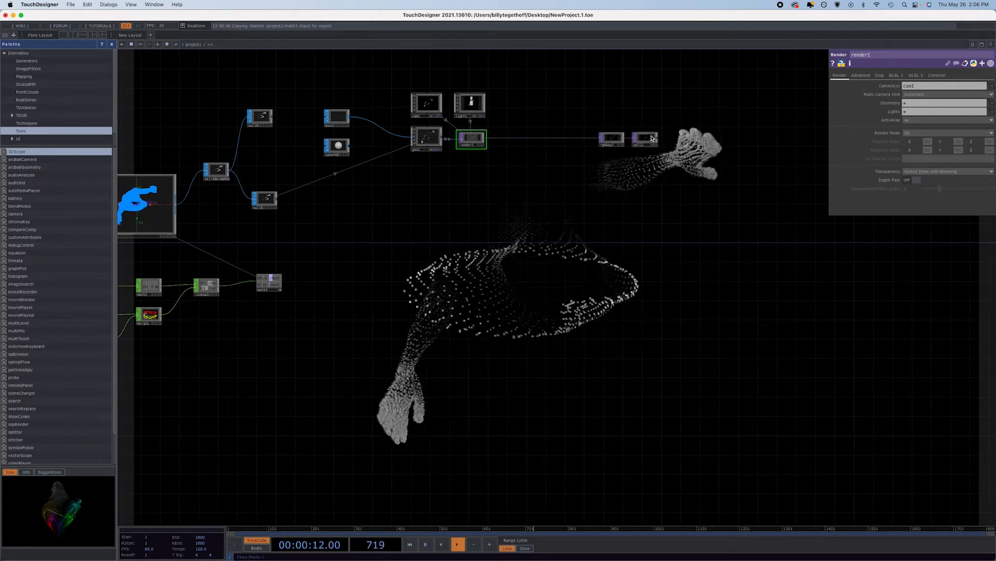
Make room after the Render TOP and insert the ImageFilters feedback component between it and the two downstream TOPs
{"action": "left_click_drag", "start_coordinate": [651, 140], "coordinate": [723, 138]}
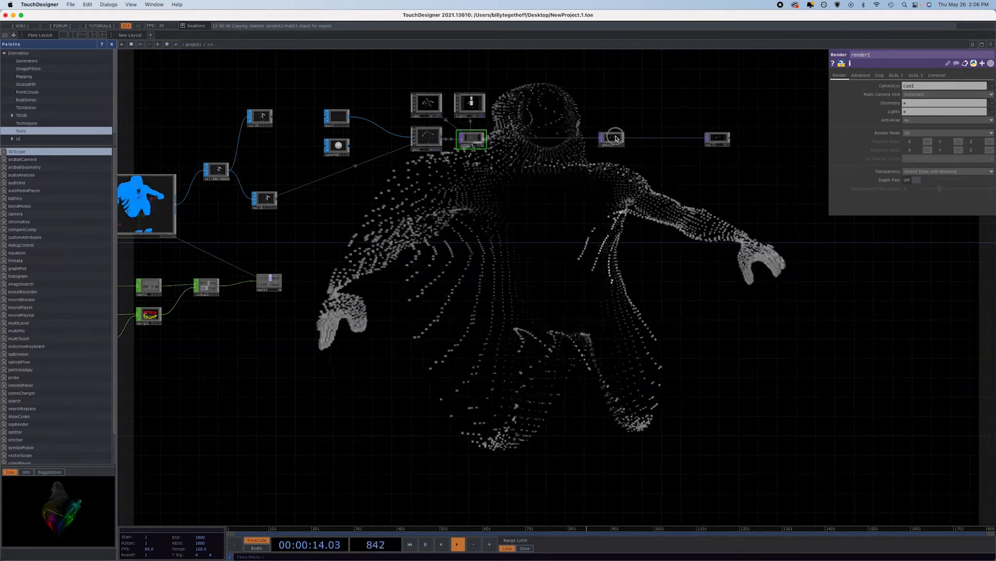
{"action": "left_click_drag", "start_coordinate": [612, 137], "coordinate": [682, 138]}
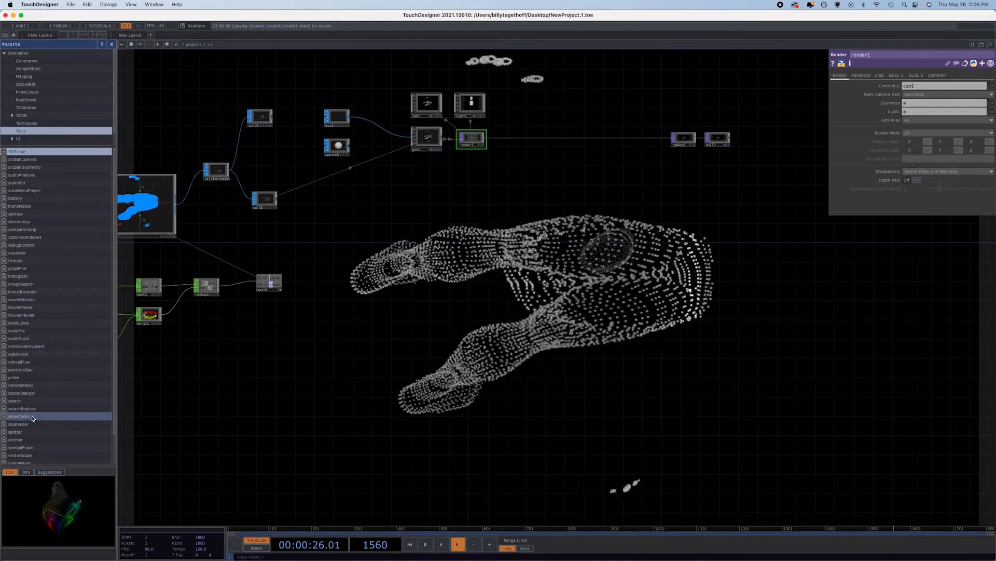
{"action": "left_click", "coordinate": [54, 69]}
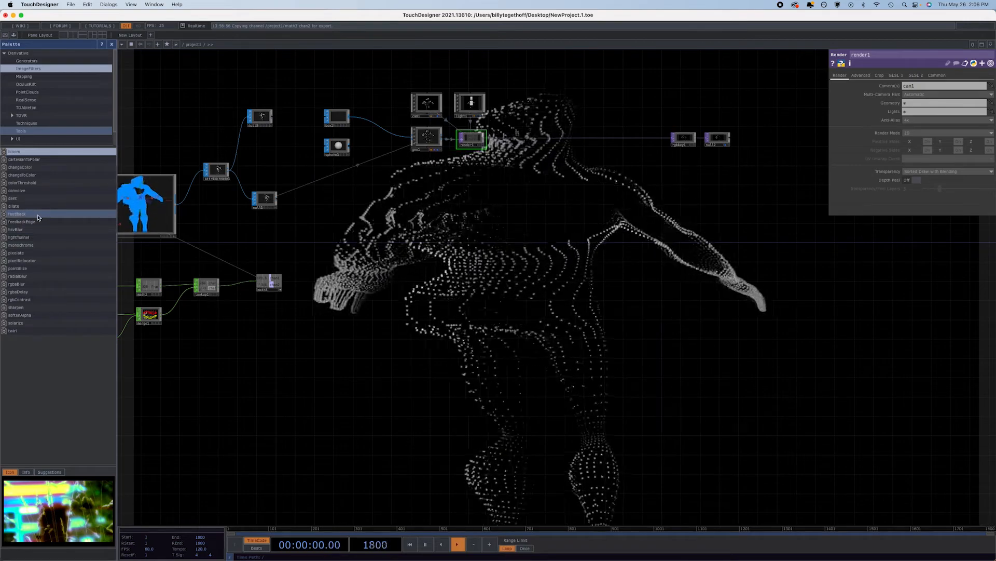
{"action": "left_click_drag", "start_coordinate": [38, 217], "coordinate": [520, 263]}
{"action": "left_click_drag", "start_coordinate": [562, 211], "coordinate": [555, 202]}
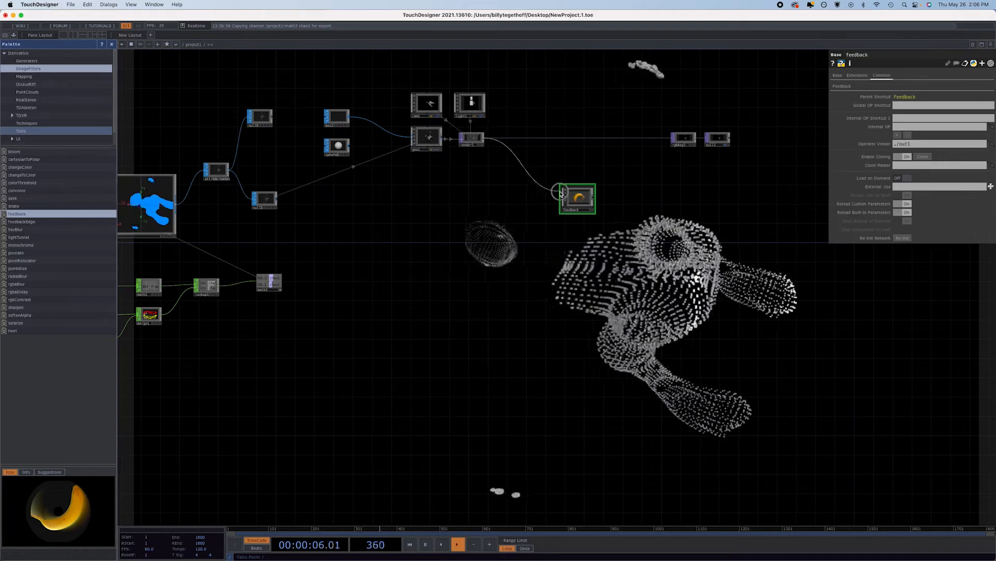
{"action": "left_click", "coordinate": [595, 198]}
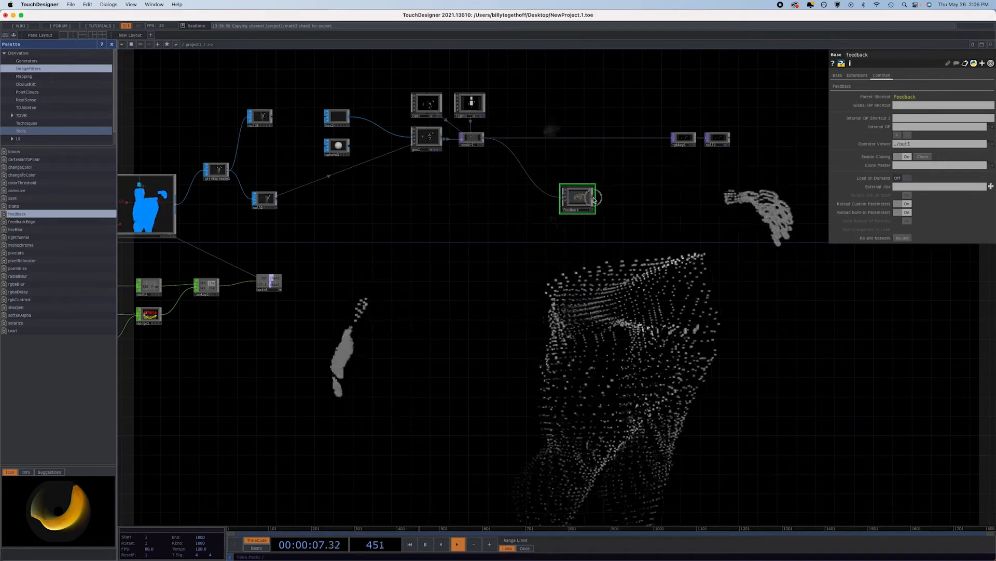
{"action": "left_click", "coordinate": [627, 139]}
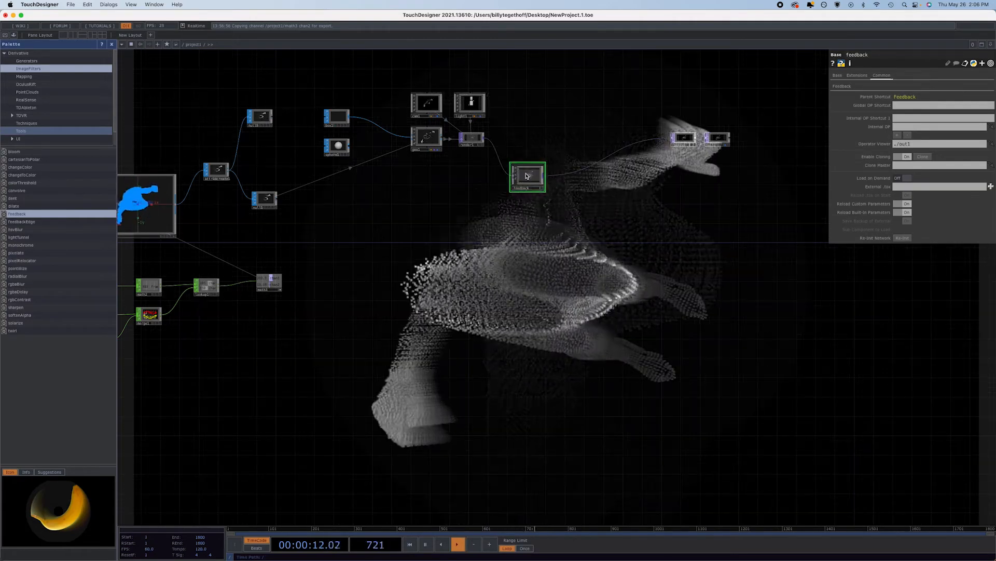
Lower the feedback component's Opacity to 0.77
{"action": "left_click", "coordinate": [843, 86]}
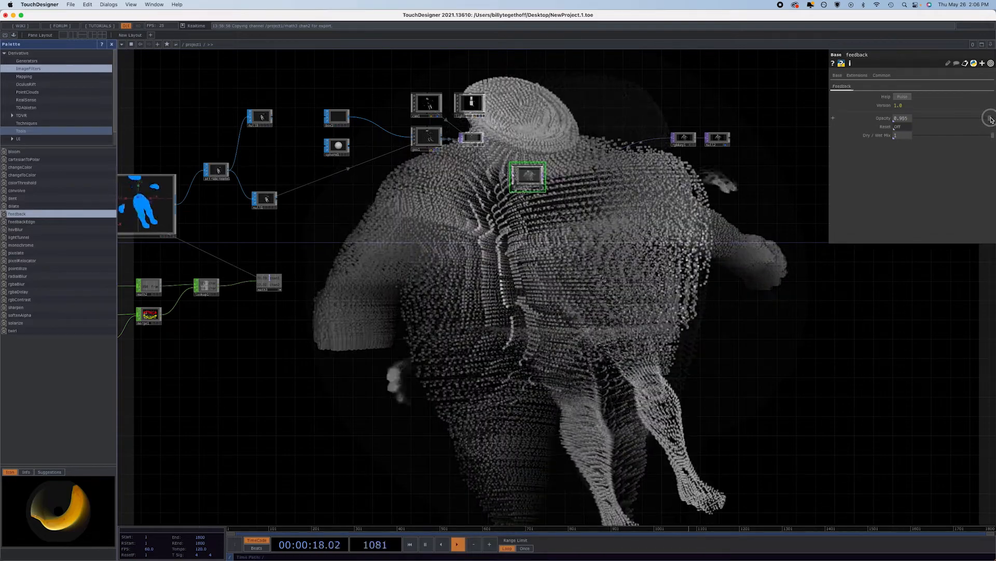
{"action": "left_click_drag", "start_coordinate": [991, 119], "coordinate": [982, 121]}
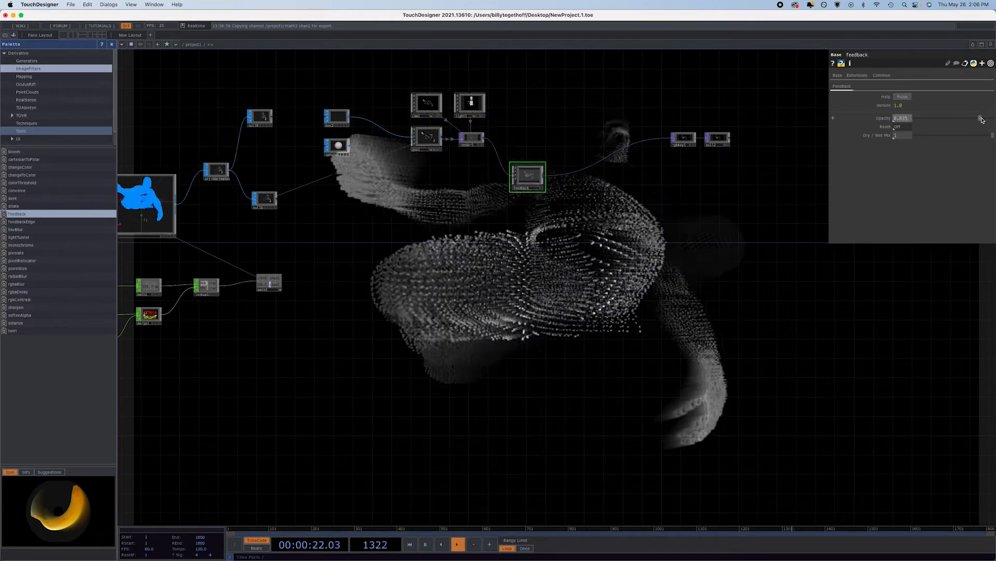
{"action": "left_click_drag", "start_coordinate": [981, 120], "coordinate": [976, 120]}
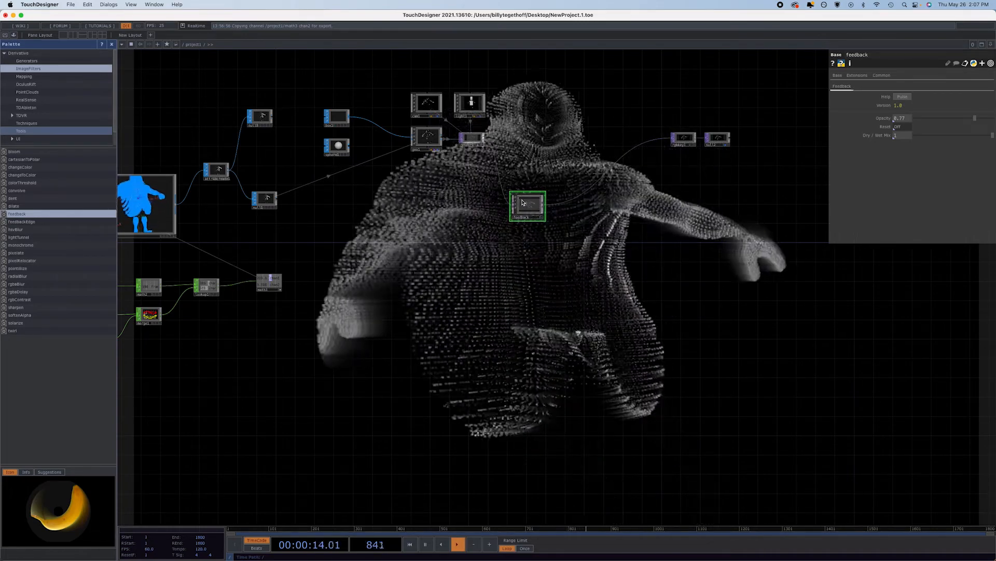
Shift the feedback component aside and insert an rgbaDelay component between it and the downstream TOPs
{"action": "left_click", "coordinate": [506, 202]}
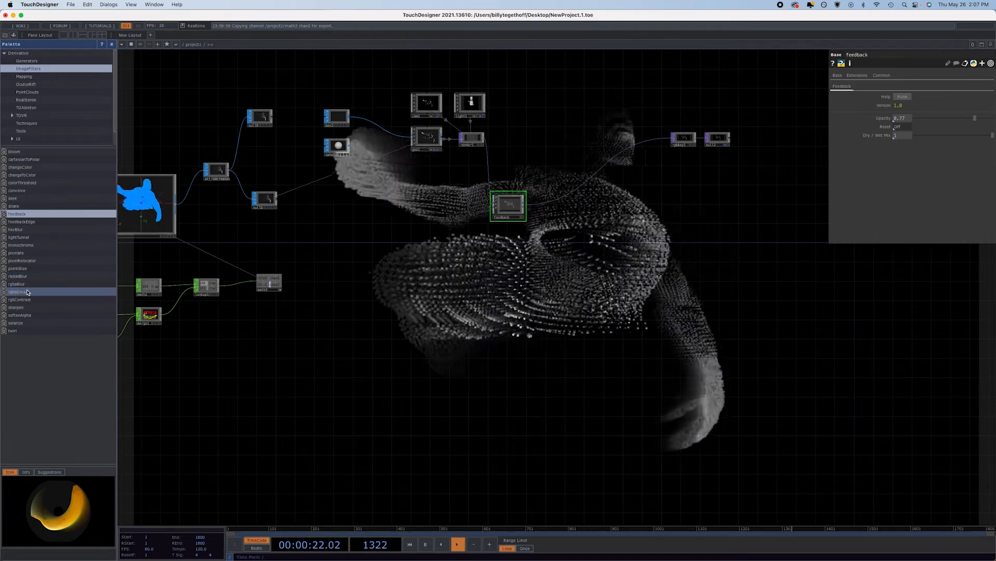
{"action": "left_click_drag", "start_coordinate": [27, 293], "coordinate": [566, 279]}
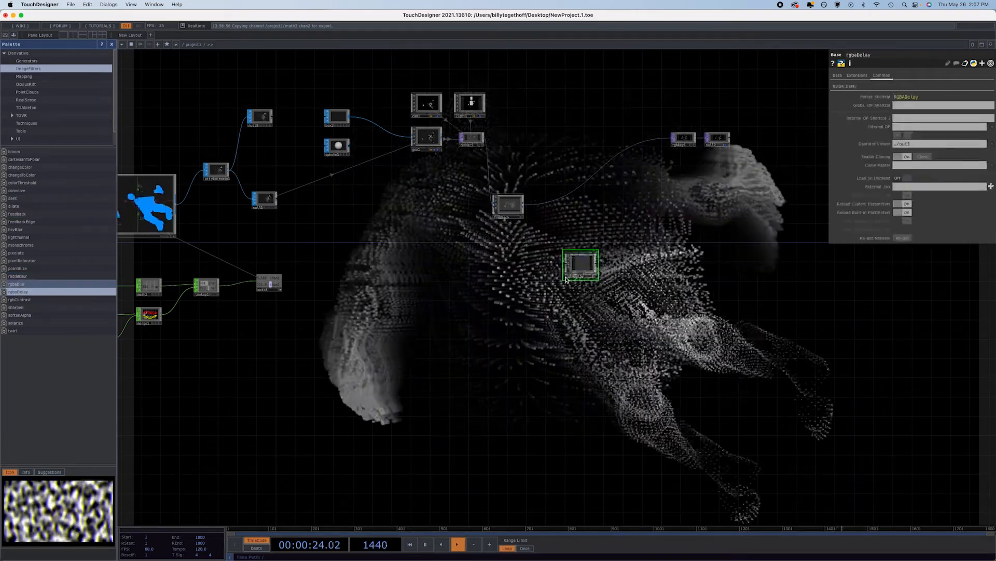
{"action": "left_click_drag", "start_coordinate": [526, 205], "coordinate": [581, 187]}
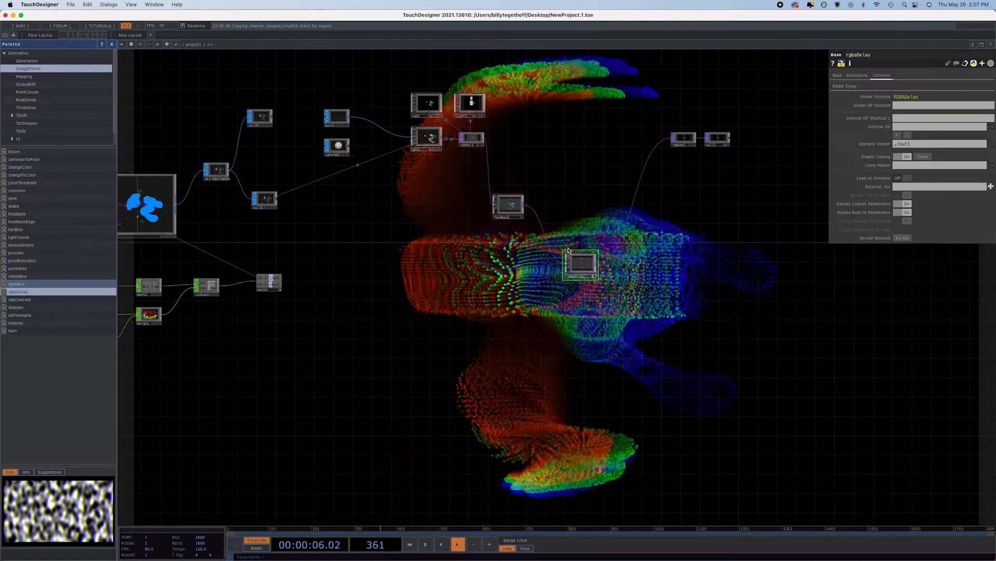
Raise the feedback component's Opacity to 0.875
{"action": "left_click", "coordinate": [509, 194]}
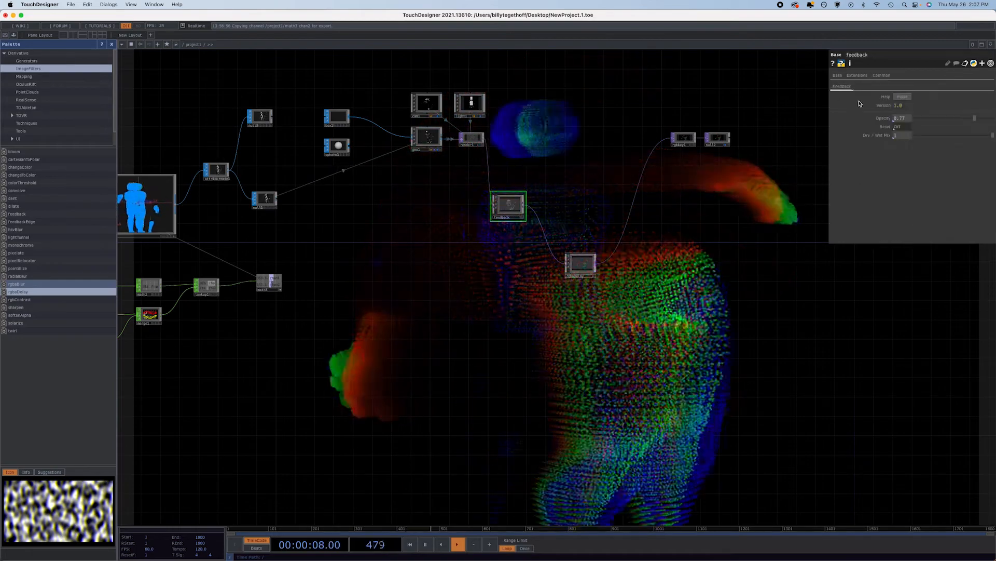
{"action": "left_click_drag", "start_coordinate": [977, 121], "coordinate": [992, 120]}
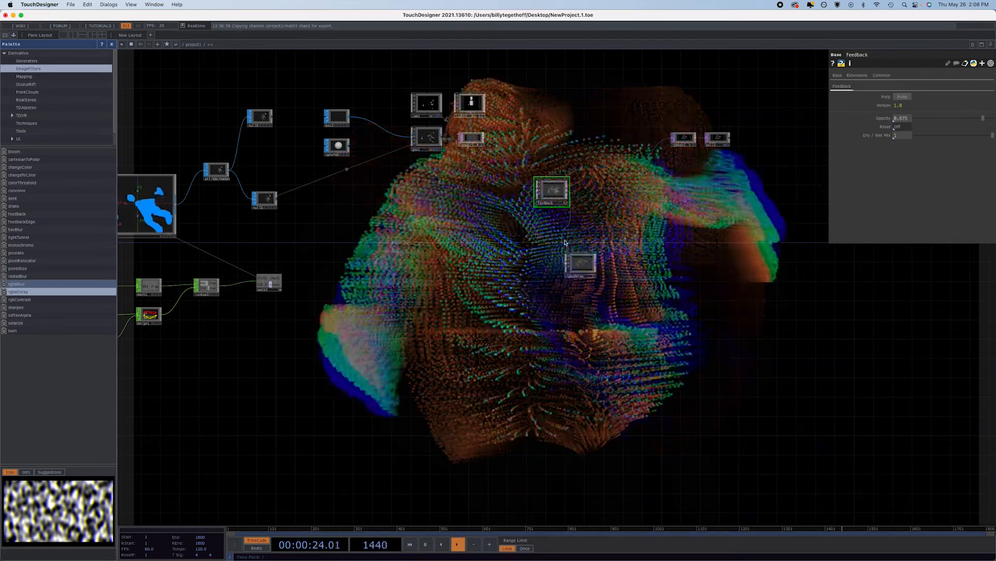
Delete the rgbaDelay after the feedback component and add a new one wired between the Render TOP and the feedback component
{"action": "left_click", "coordinate": [580, 264]}
{"action": "key", "text": "Delete"}
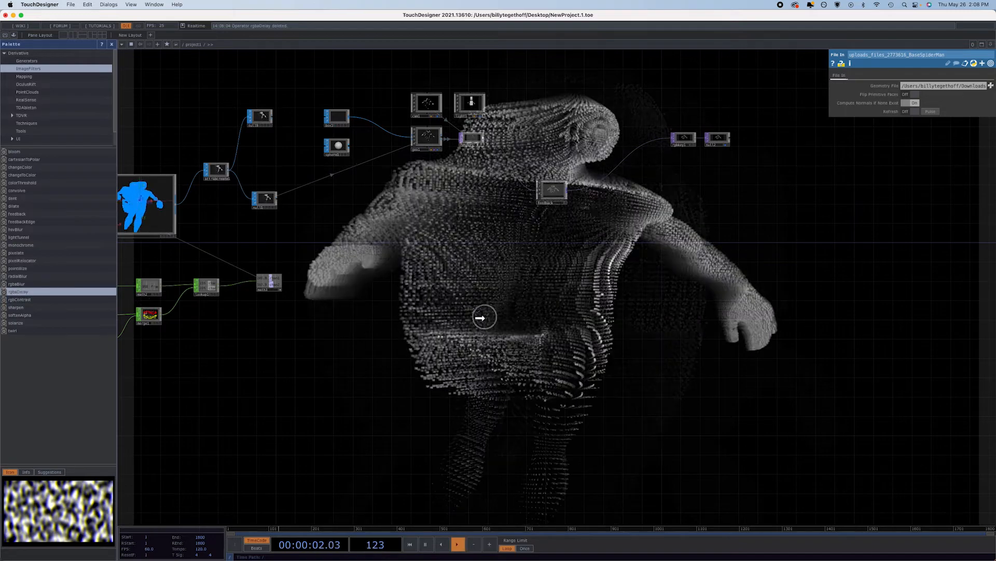
{"action": "left_click_drag", "start_coordinate": [480, 318], "coordinate": [486, 285]}
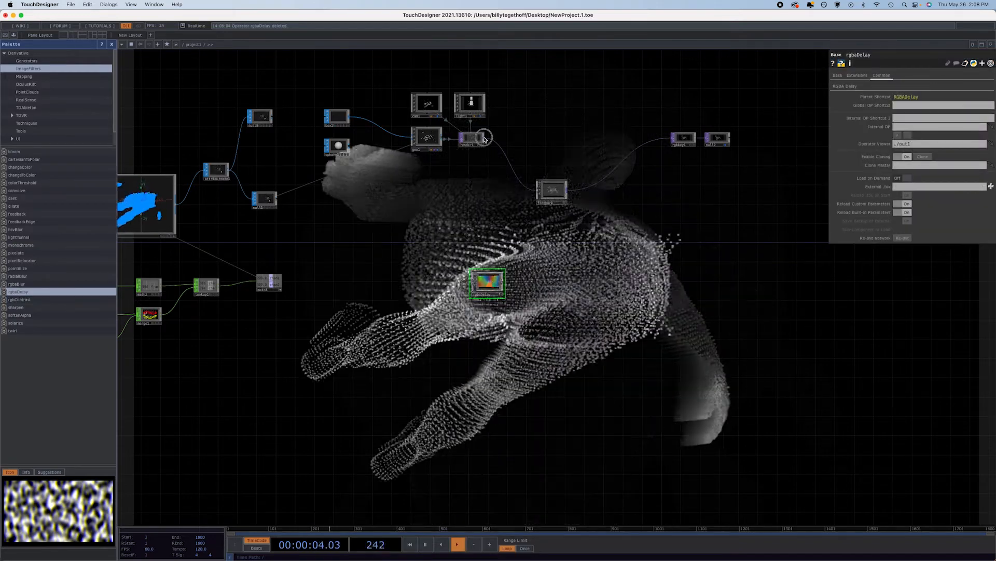
{"action": "left_click_drag", "start_coordinate": [484, 139], "coordinate": [523, 187]}
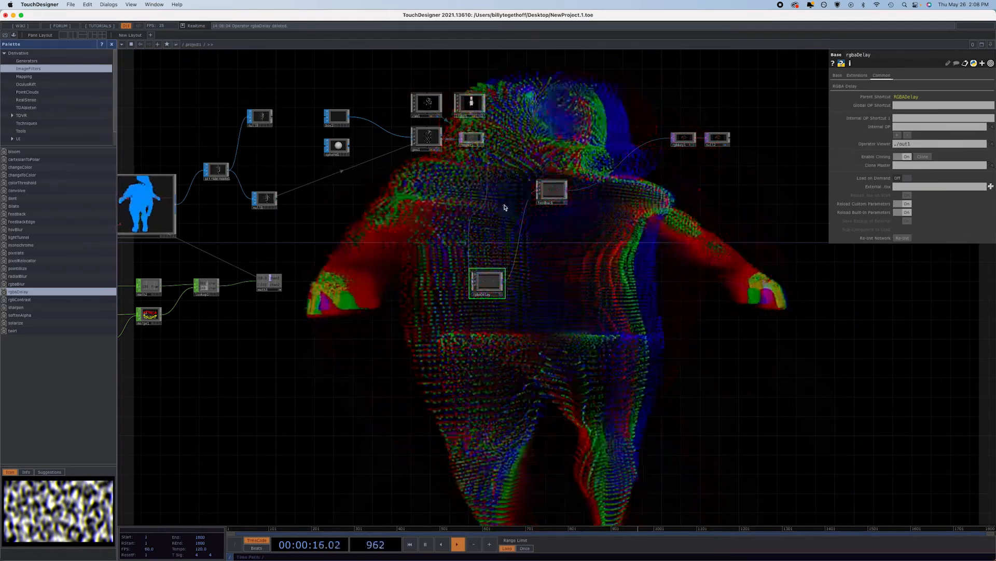
Delete the rgbaDelay and feedback components and wire the Render TOP directly into the RGB Key TOP
{"action": "key", "text": "Delete"}
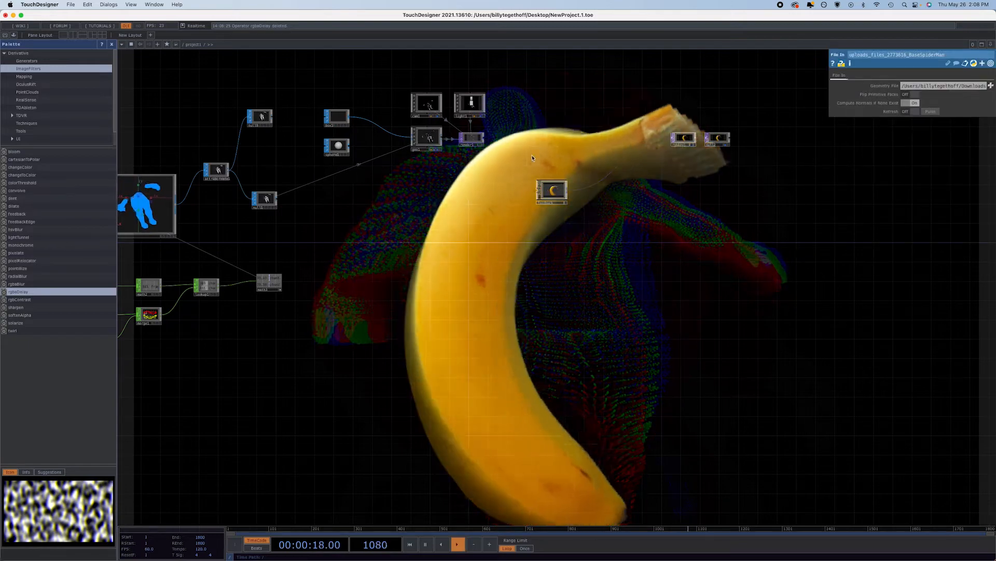
{"action": "left_click_drag", "start_coordinate": [485, 139], "coordinate": [538, 192]}
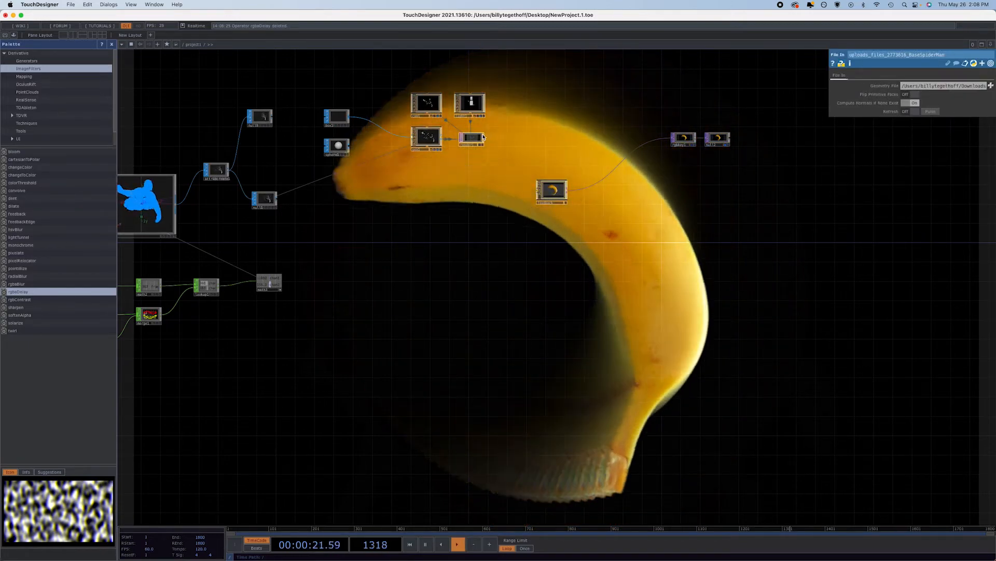
{"action": "left_click_drag", "start_coordinate": [485, 138], "coordinate": [617, 163]}
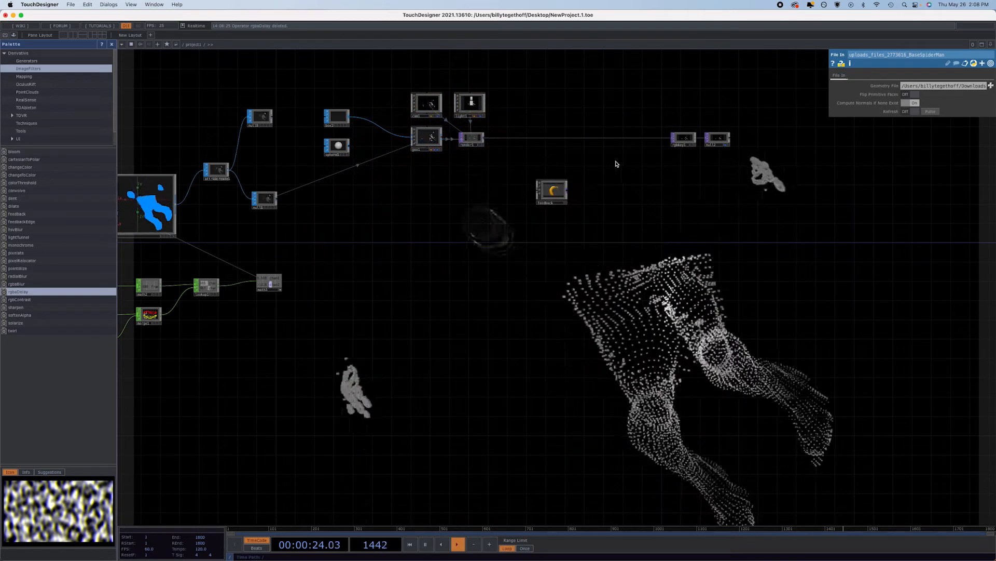
{"action": "left_click", "coordinate": [552, 191]}
{"action": "key", "text": "Delete"}
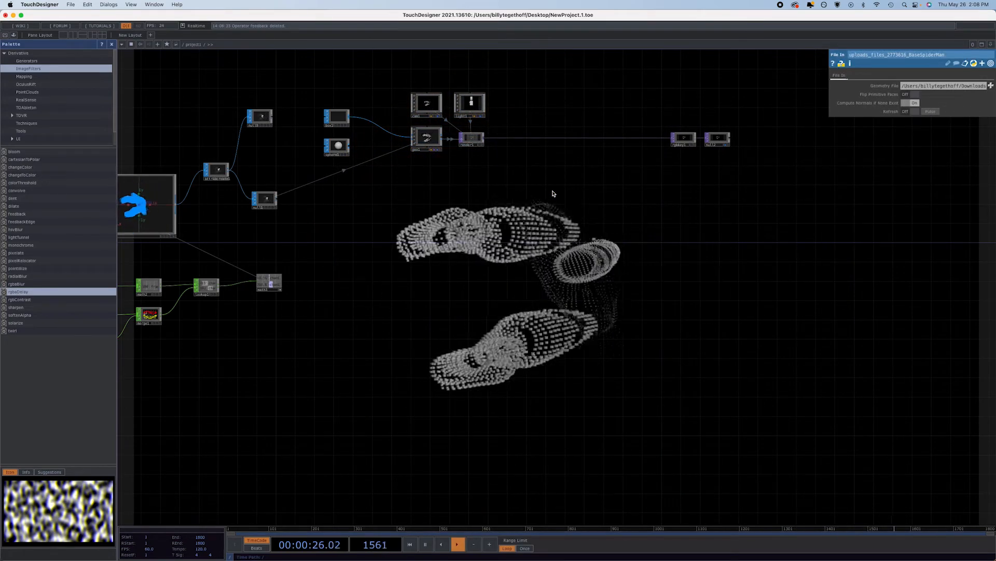
Move the RGB Key and its downstream Null TOP farther from the Render TOP to make room for new operators
{"action": "left_click", "coordinate": [684, 138]}
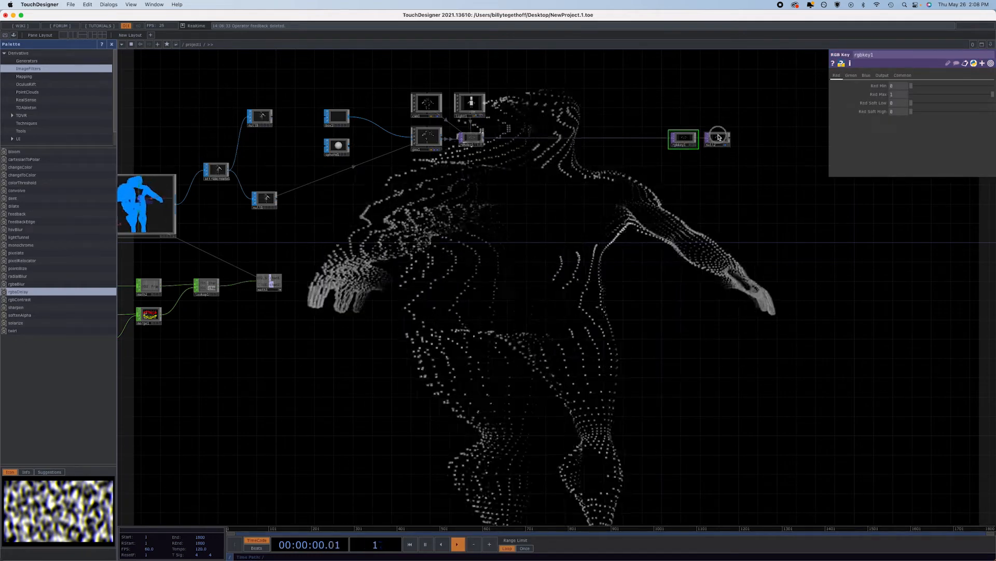
{"action": "right_click_drag", "start_coordinate": [658, 112], "coordinate": [716, 245]}
{"action": "left_click_drag", "start_coordinate": [688, 138], "coordinate": [837, 139]}
{"action": "right_click", "coordinate": [558, 130]}
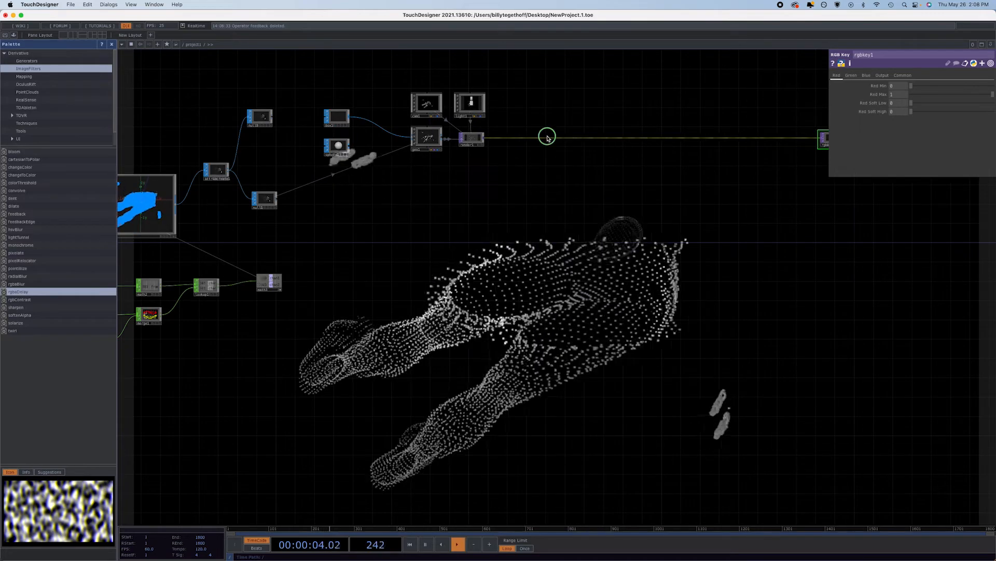
{"action": "left_click", "coordinate": [558, 127]}
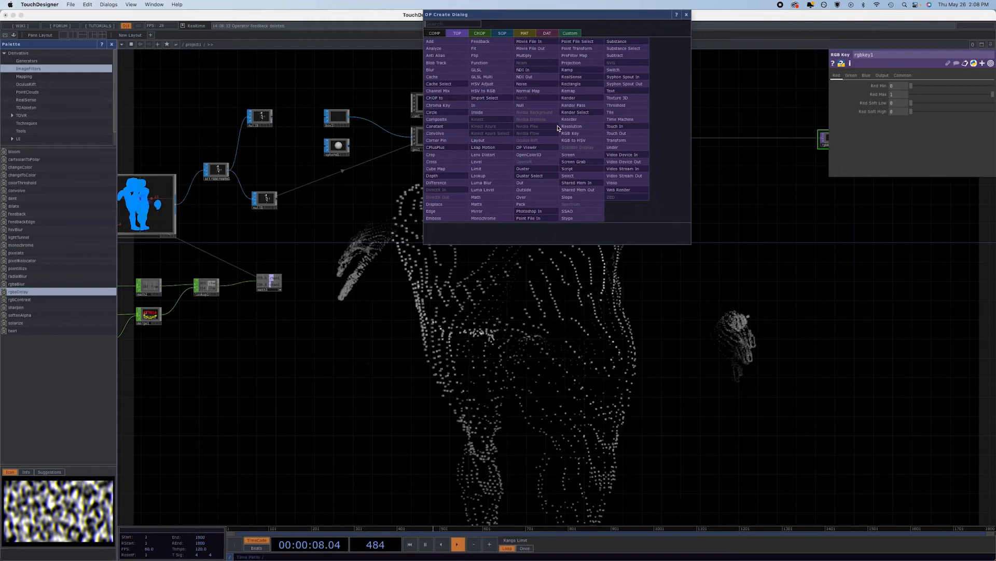
{"action": "left_click", "coordinate": [427, 478]}
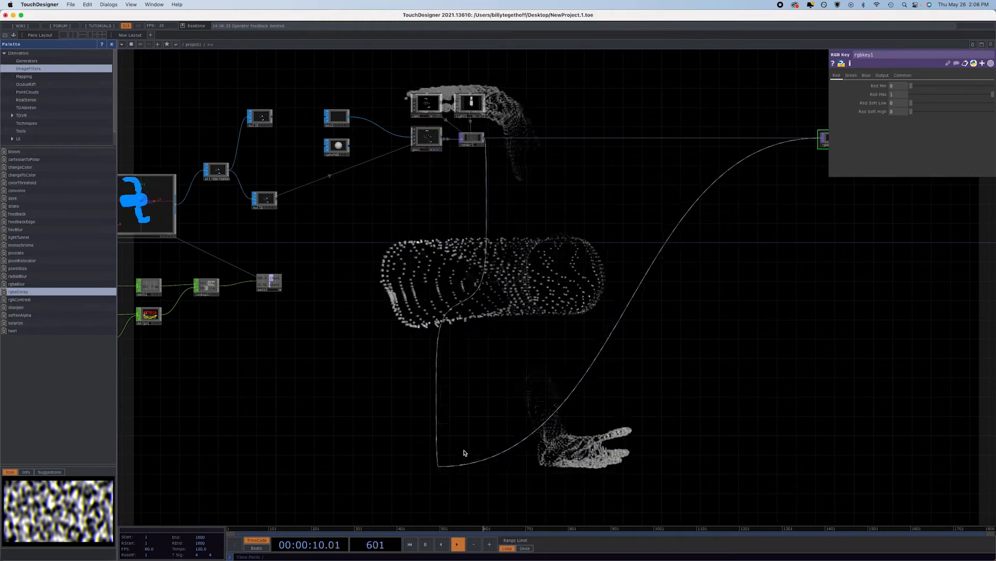
{"action": "left_click", "coordinate": [578, 150]}
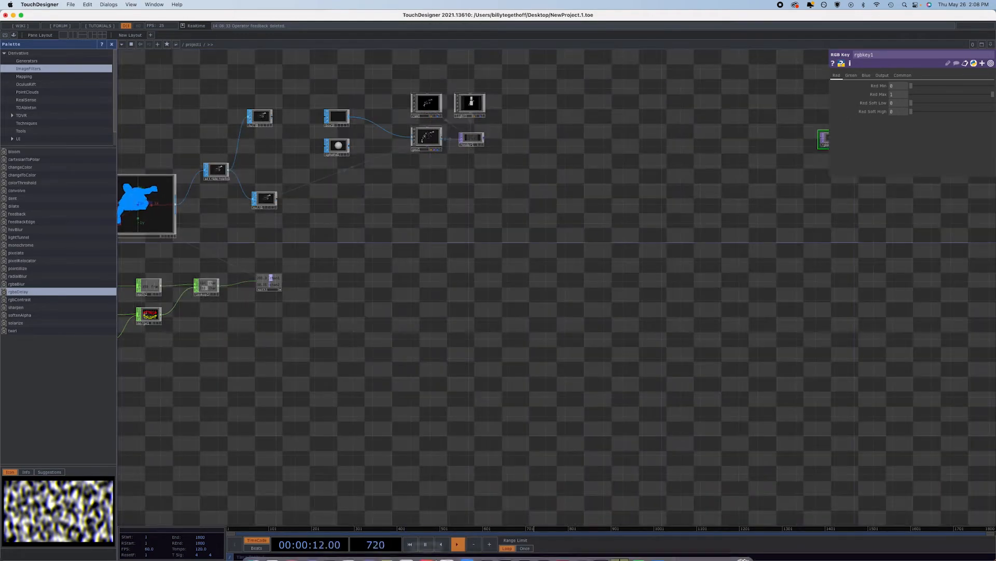
Switch to QuickTime Player, scrub through source.1.mp4 to examine the reference figure's look, and return to TouchDesigner
{"action": "left_click", "coordinate": [580, 543]}
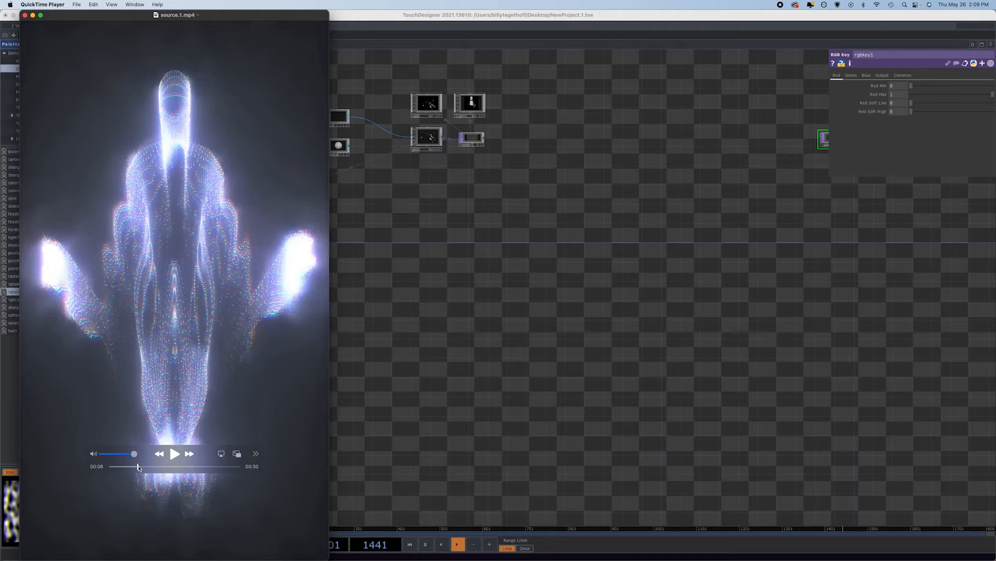
{"action": "left_click_drag", "start_coordinate": [138, 467], "coordinate": [143, 469]}
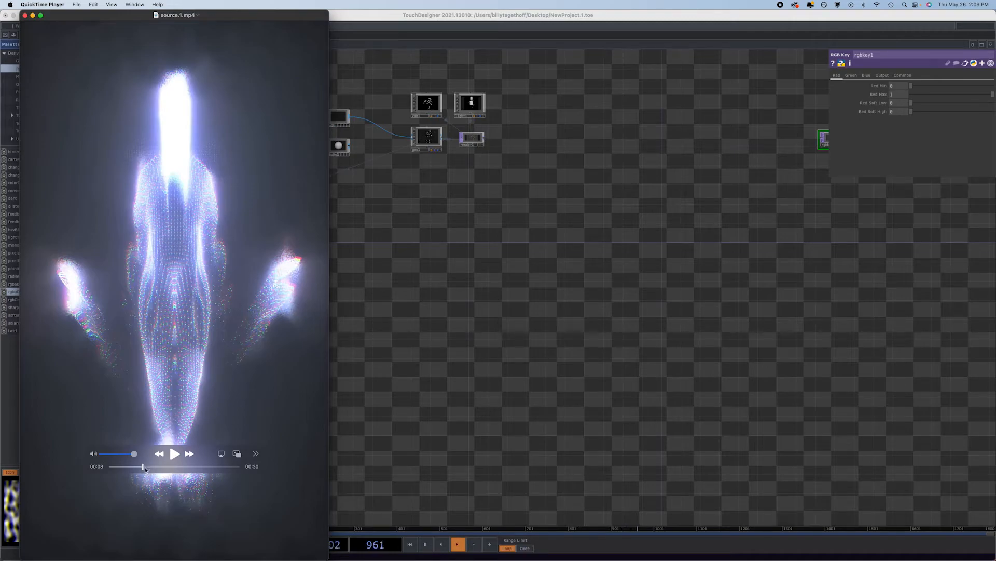
{"action": "left_click_drag", "start_coordinate": [145, 469], "coordinate": [203, 481]}
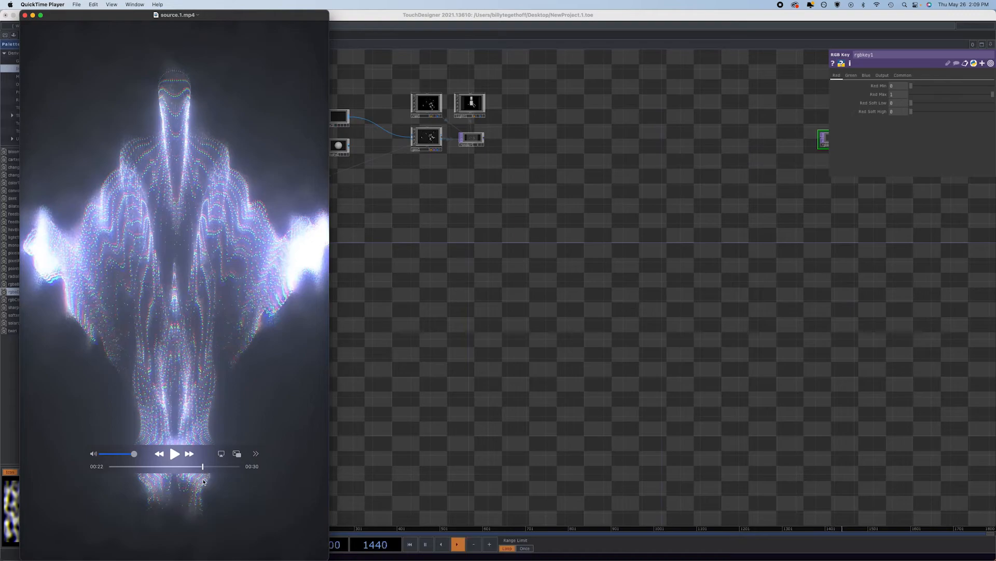
{"action": "left_click", "coordinate": [640, 339]}
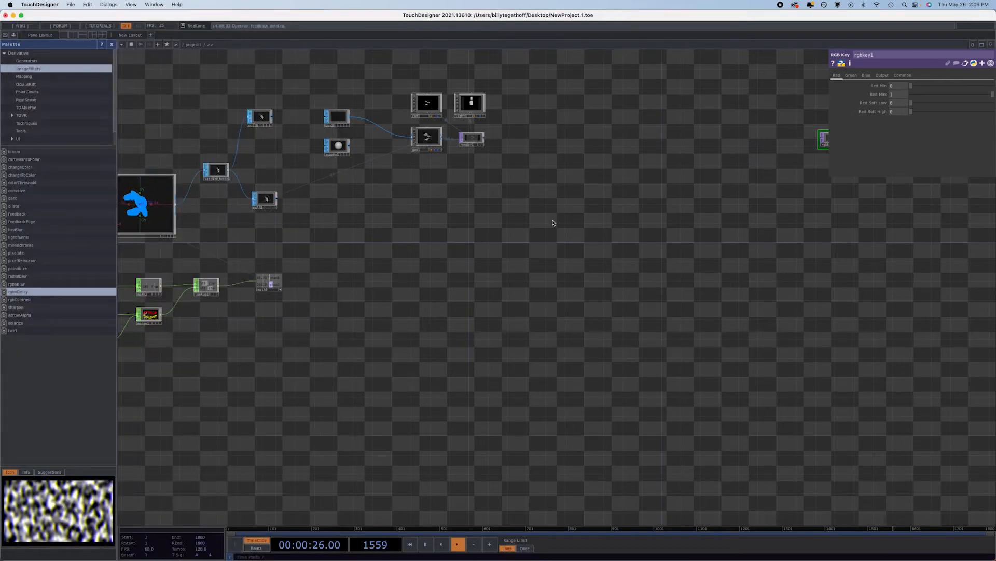
Set the Box SOP's size to 0.01 on all three axes
{"action": "left_click_drag", "start_coordinate": [553, 224], "coordinate": [371, 249]}
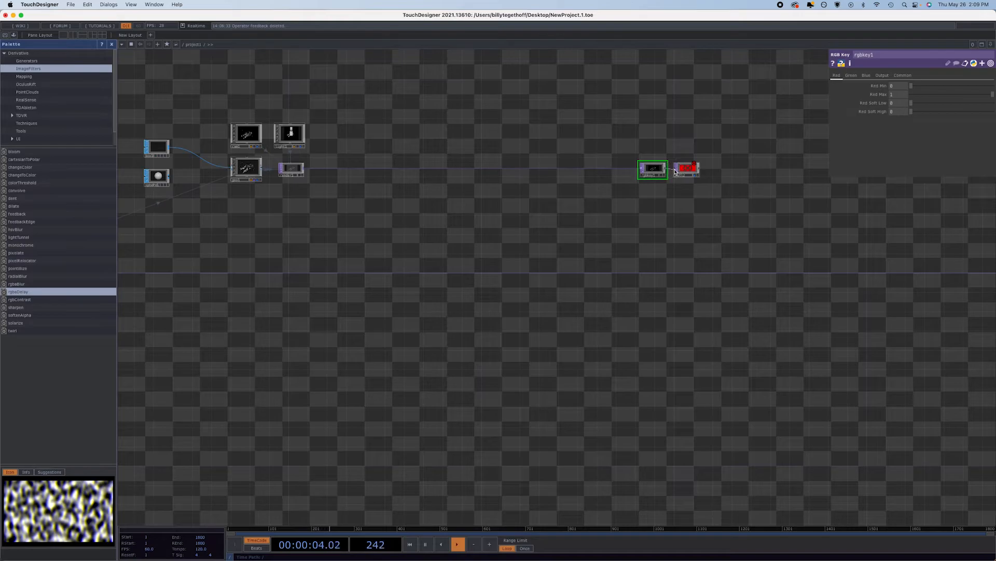
{"action": "left_click_drag", "start_coordinate": [676, 172], "coordinate": [677, 170]}
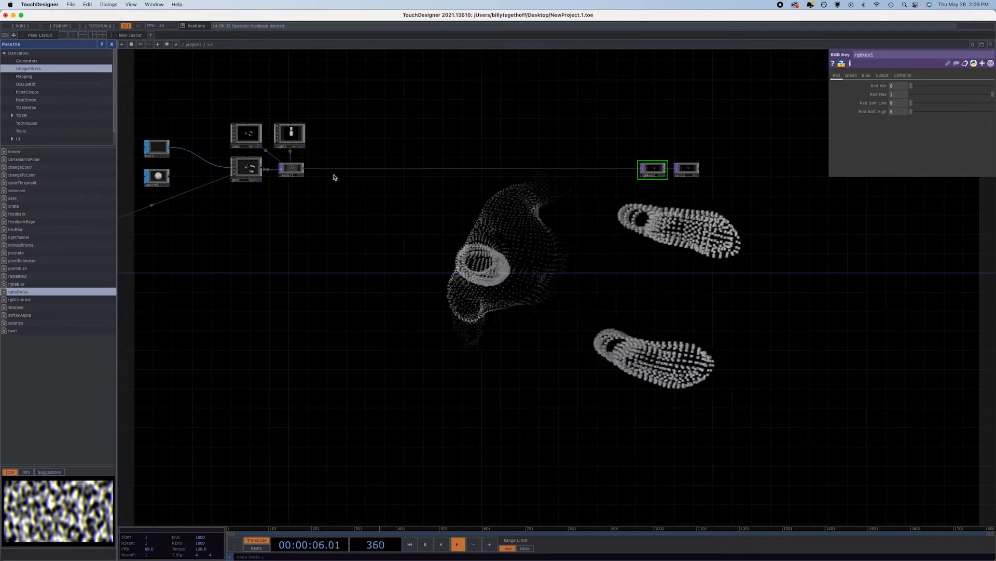
{"action": "left_click_drag", "start_coordinate": [231, 213], "coordinate": [328, 243]}
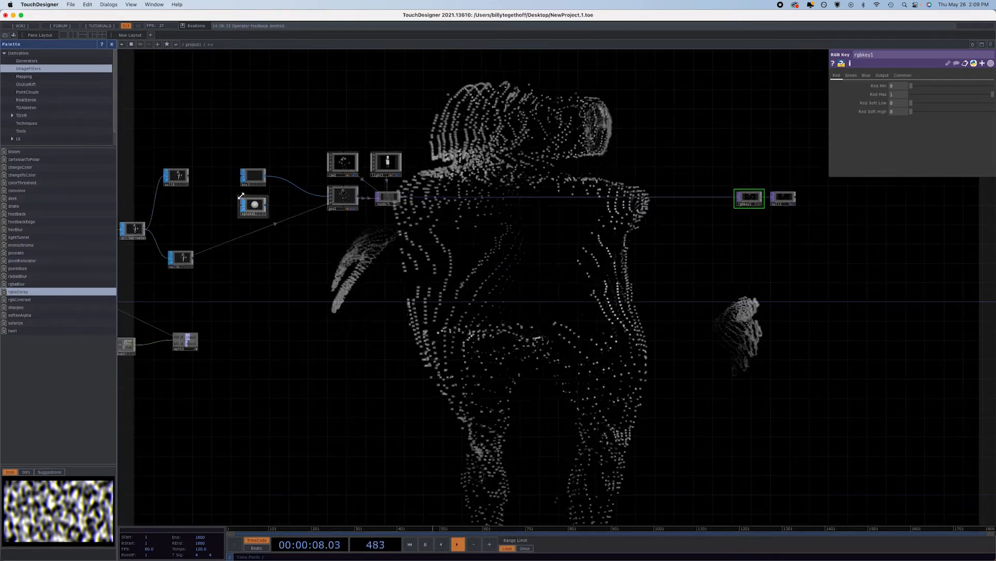
{"action": "left_click", "coordinate": [253, 177]}
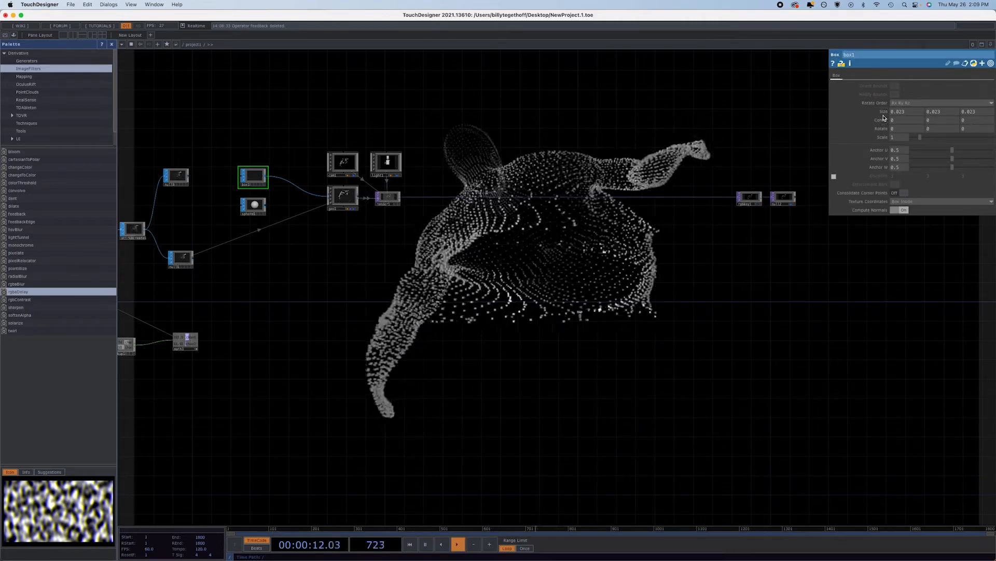
{"action": "left_click_drag", "start_coordinate": [884, 112], "coordinate": [854, 123]}
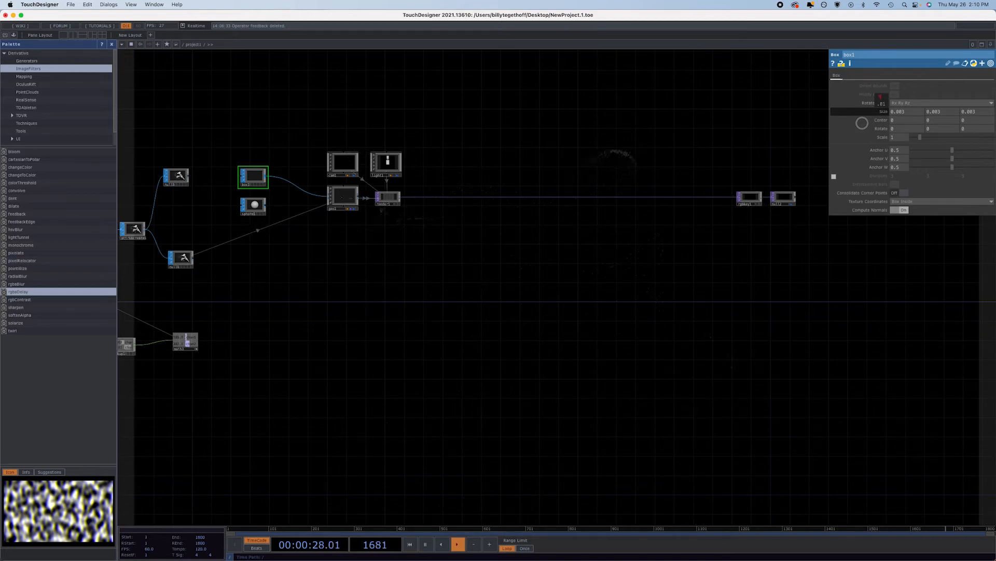
{"action": "left_click_drag", "start_coordinate": [865, 125], "coordinate": [830, 131]}
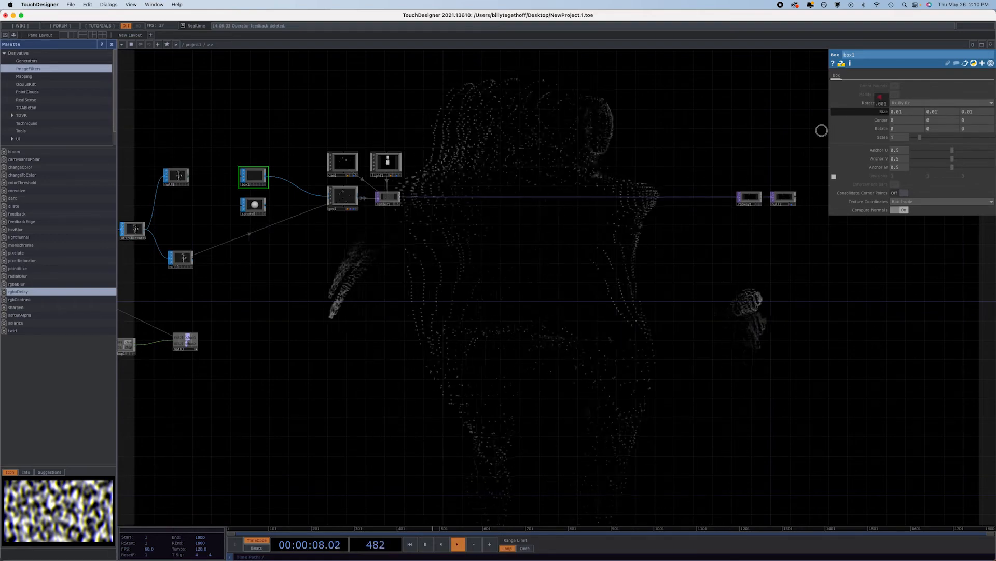
{"action": "left_click_drag", "start_coordinate": [822, 131], "coordinate": [820, 131]}
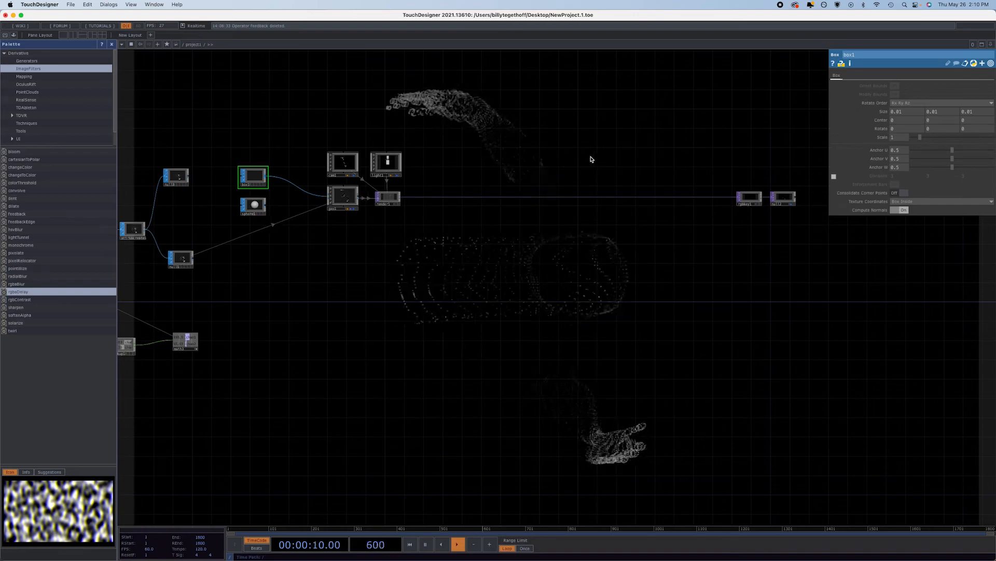
Insert a Null TOP on the wire between the Render TOP and the RGB Key TOP
{"action": "right_click", "coordinate": [451, 197]}
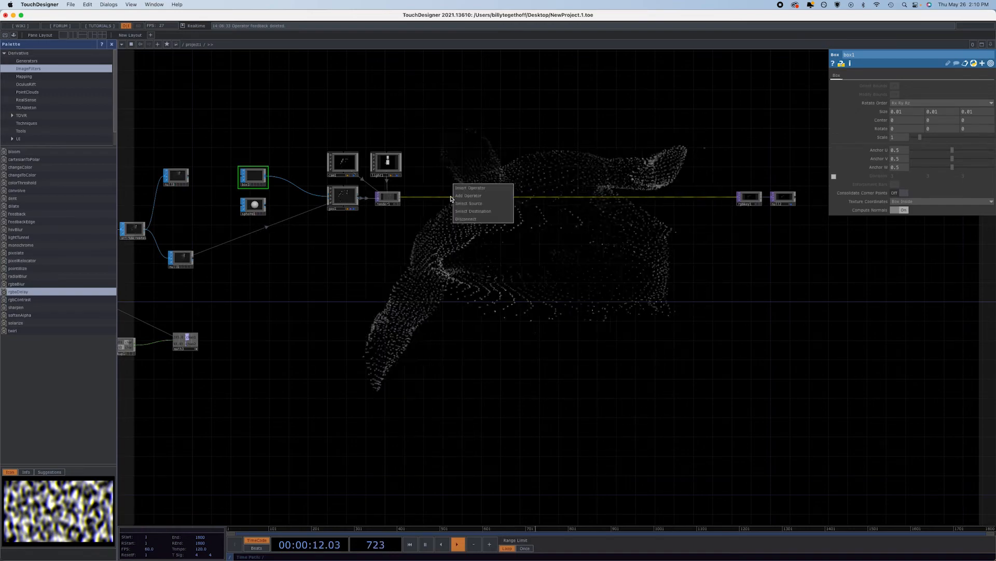
{"action": "left_click", "coordinate": [456, 196]}
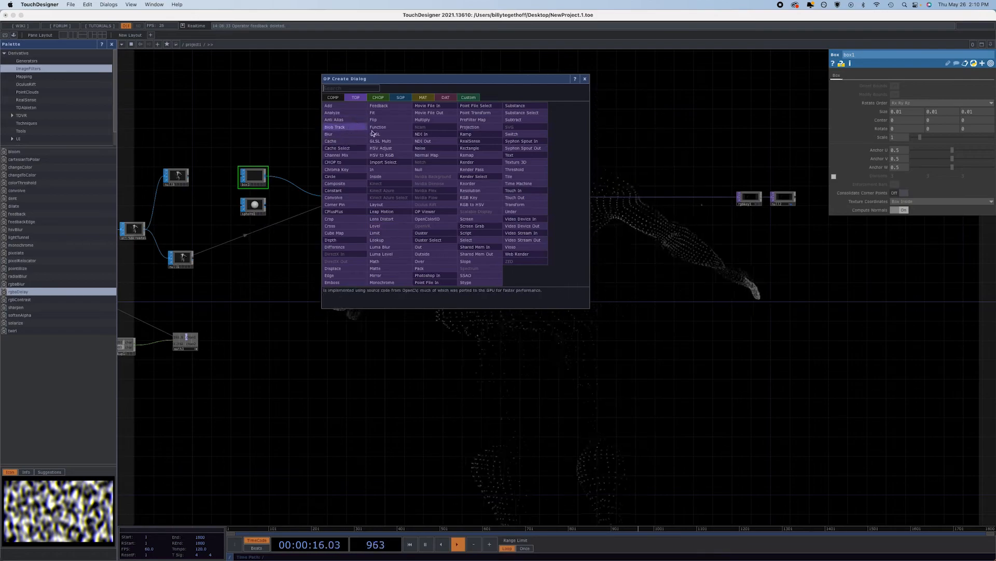
{"action": "left_click", "coordinate": [429, 172]}
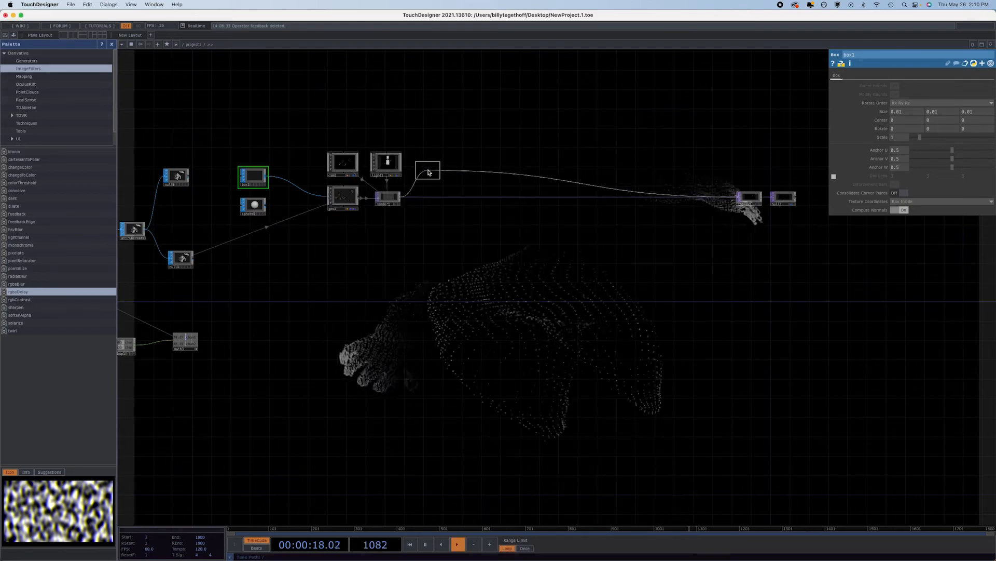
{"action": "left_click", "coordinate": [439, 199]}
Branch a Feedback TOP off the new Null TOP and place it above the main chain
{"action": "left_click_drag", "start_coordinate": [453, 199], "coordinate": [486, 159]}
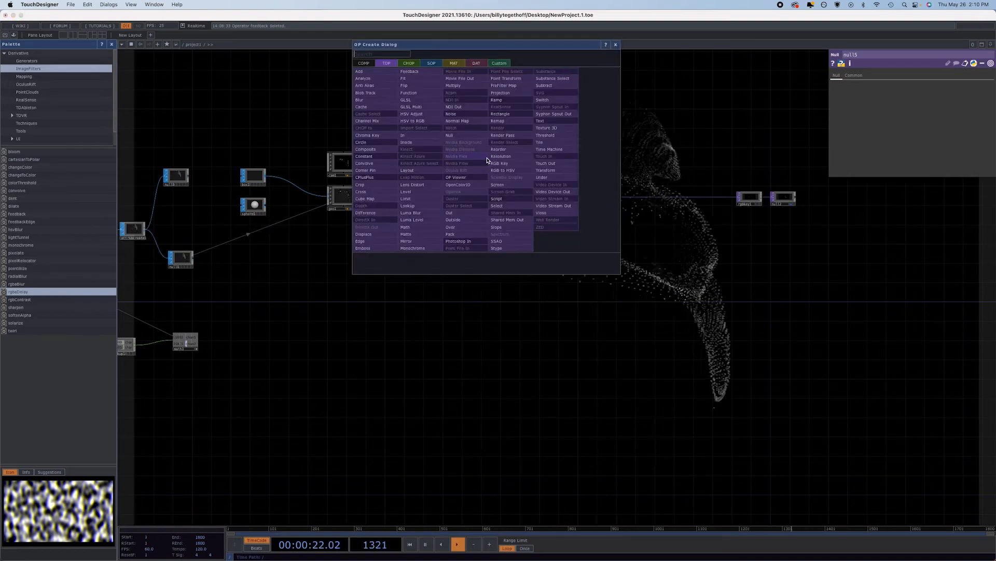
{"action": "type", "text": "f"}
{"action": "left_click", "coordinate": [429, 73]}
{"action": "left_click", "coordinate": [485, 139]}
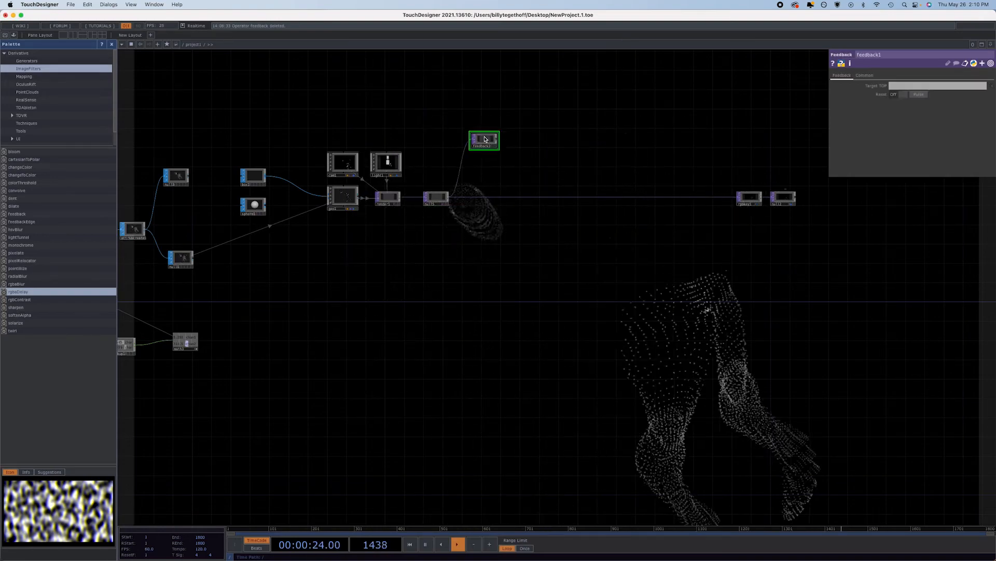
Composite the Feedback and Null TOPs in a new Composite TOP feeding the RGB Key, and make it the feedback's target TOP
{"action": "left_click_drag", "start_coordinate": [500, 140], "coordinate": [588, 187]}
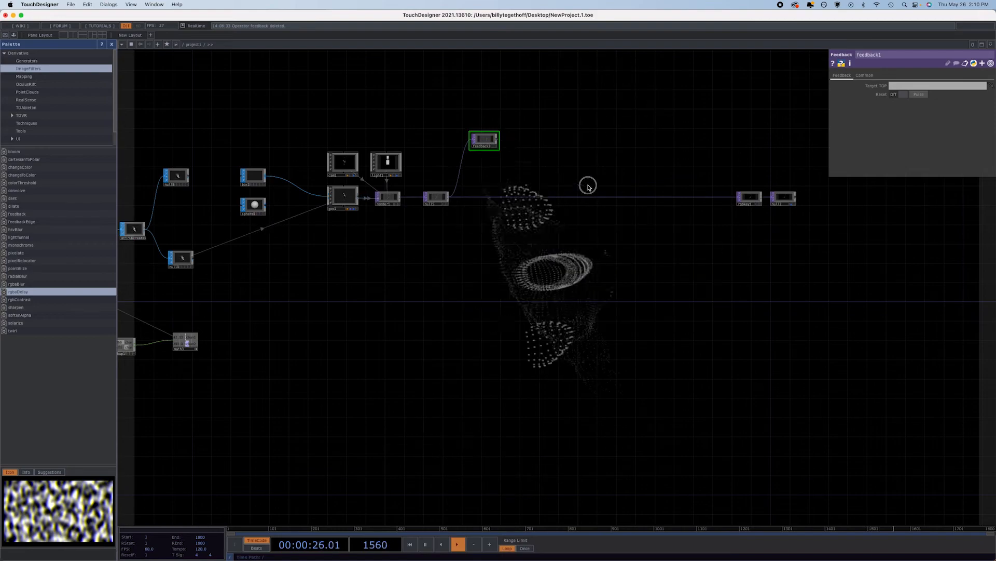
{"action": "left_click", "coordinate": [484, 178]}
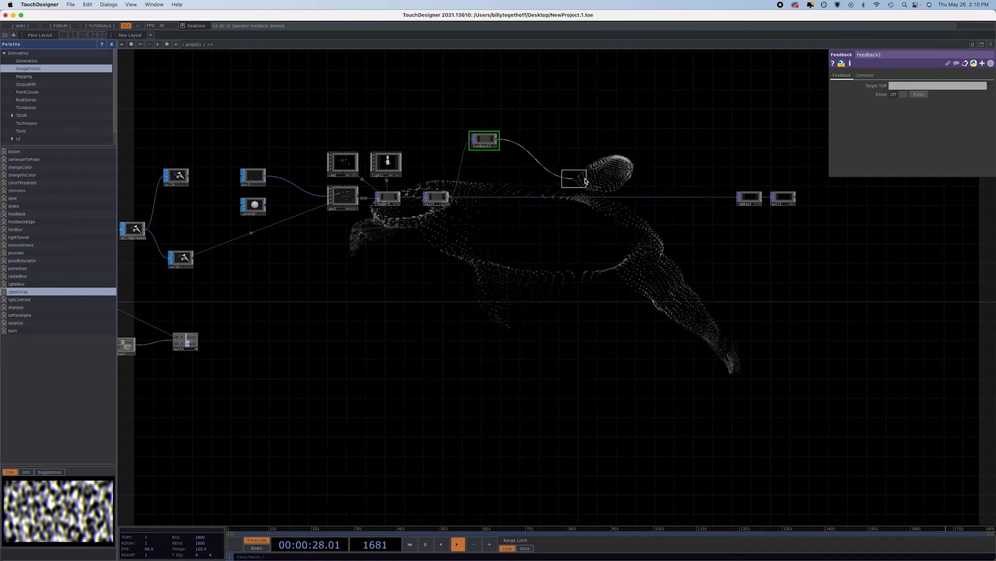
{"action": "left_click", "coordinate": [585, 181]}
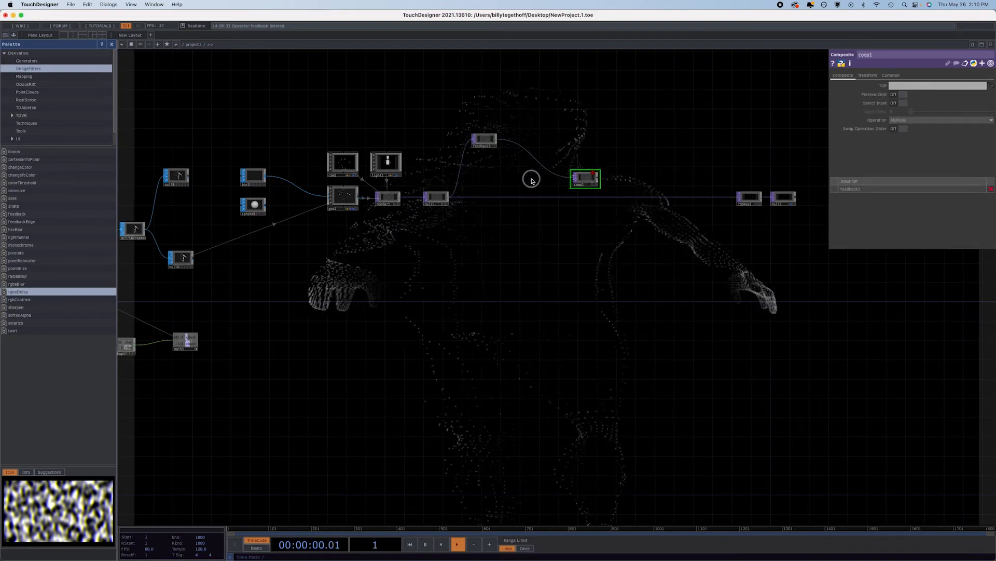
{"action": "left_click_drag", "start_coordinate": [502, 192], "coordinate": [612, 197]}
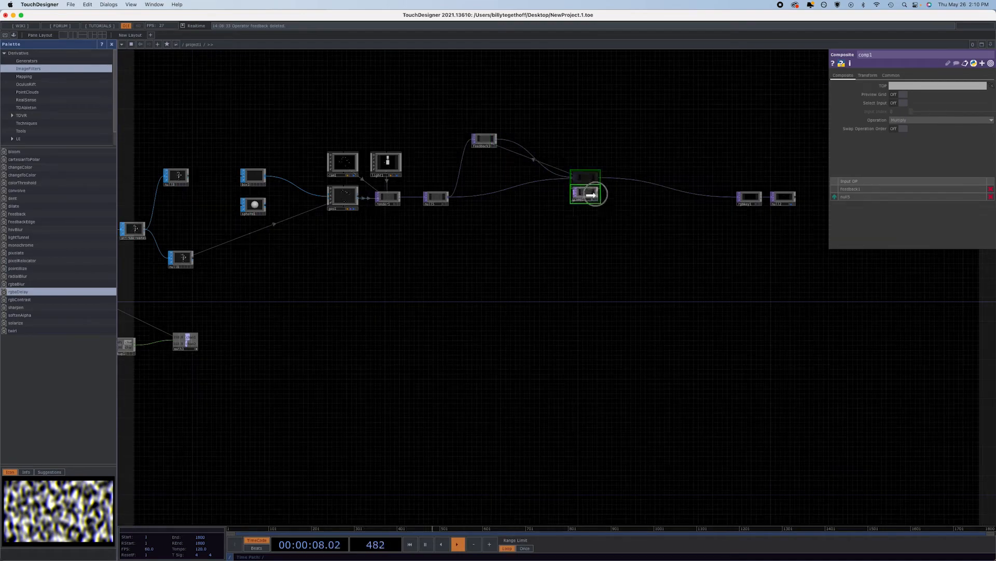
{"action": "left_click_drag", "start_coordinate": [596, 200], "coordinate": [599, 201]}
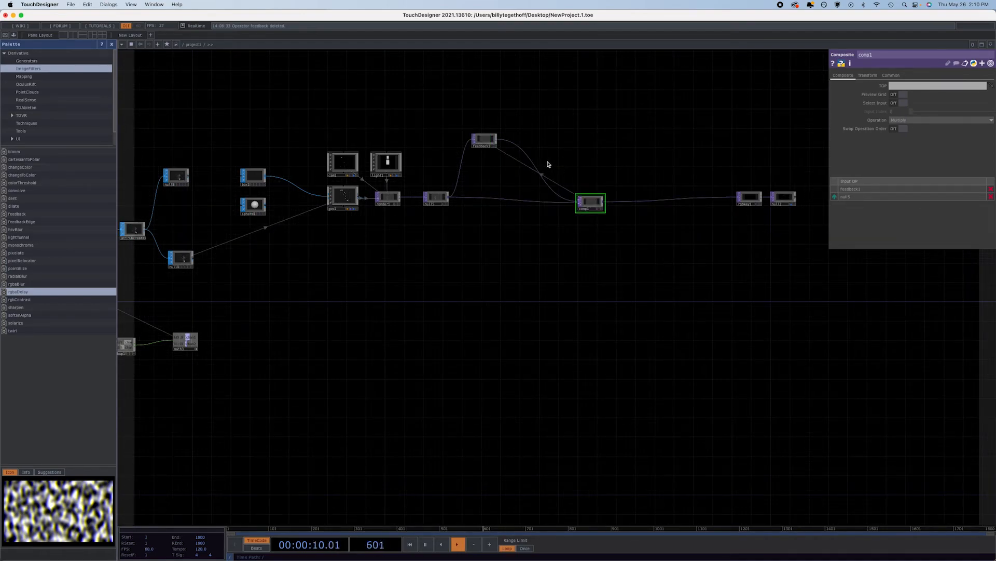
Add a Keyboard In CHOP above the Feedback TOP and export its k1 channel to the feedback's reset pulse
{"action": "key", "text": "Tab"}
{"action": "left_click", "coordinate": [470, 67]}
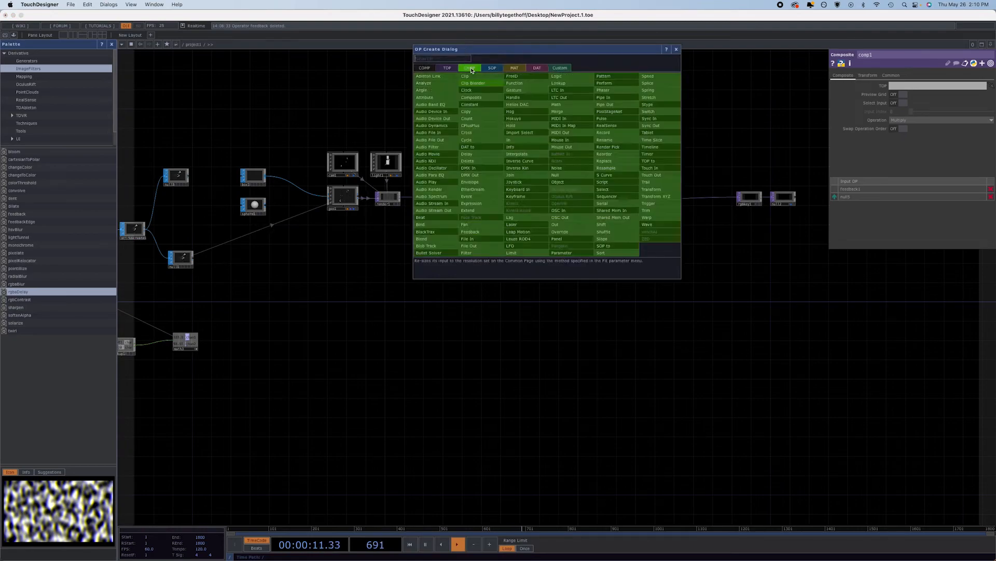
{"action": "left_click", "coordinate": [530, 189]}
{"action": "left_click", "coordinate": [487, 121]}
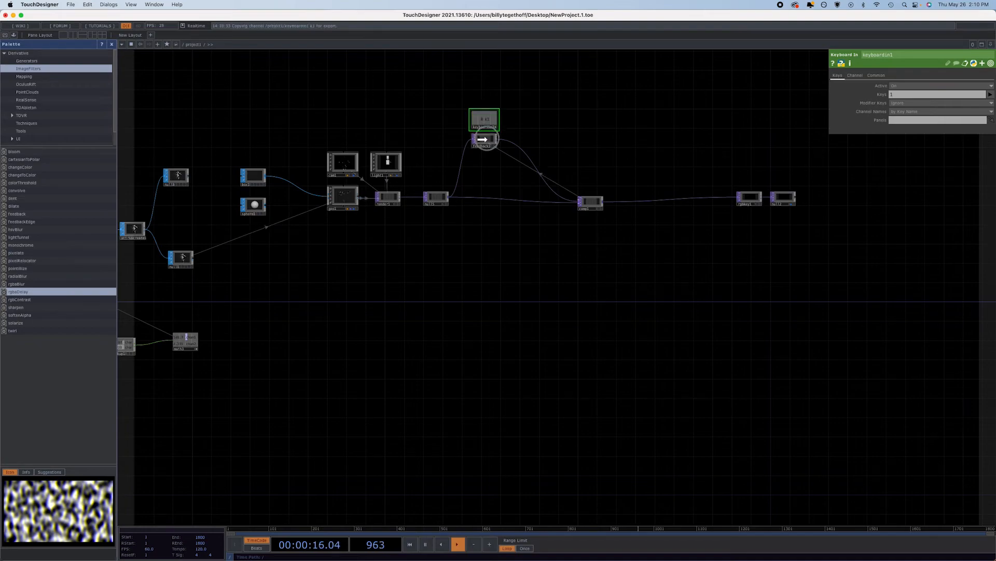
{"action": "left_click", "coordinate": [483, 139]}
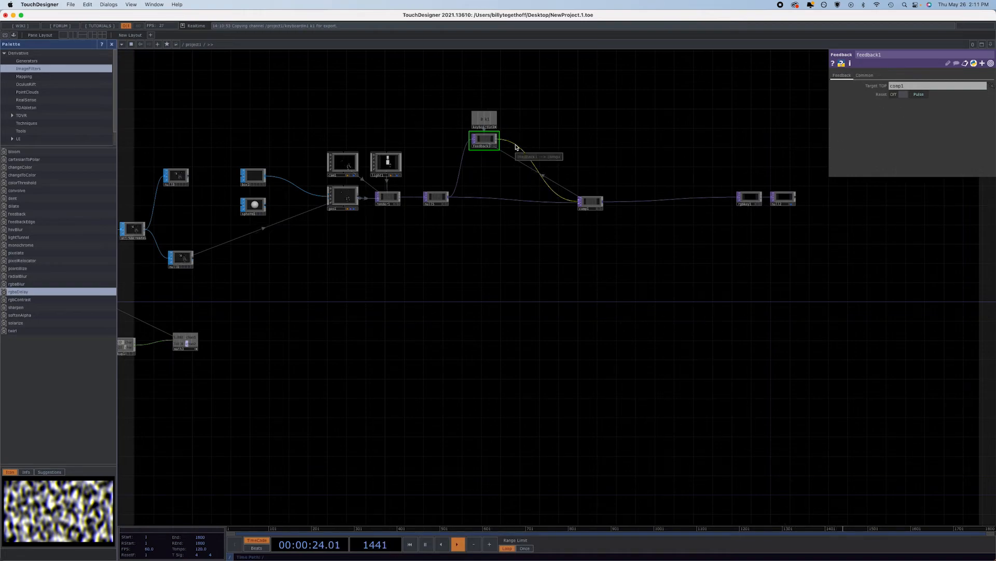
Set the Composite TOP's operation to Add
{"action": "left_click", "coordinate": [592, 203]}
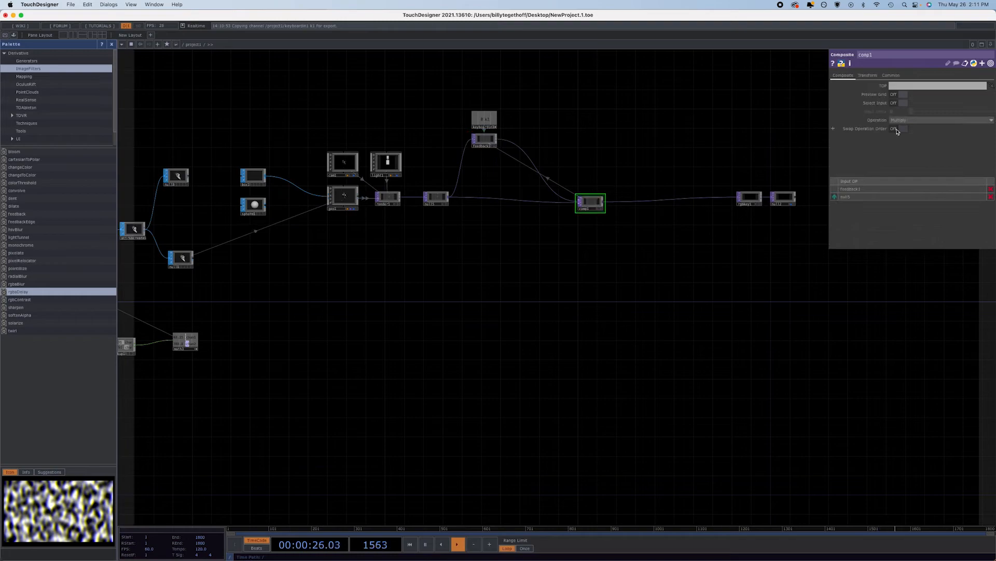
{"action": "left_click", "coordinate": [910, 121]}
{"action": "left_click", "coordinate": [908, 129]}
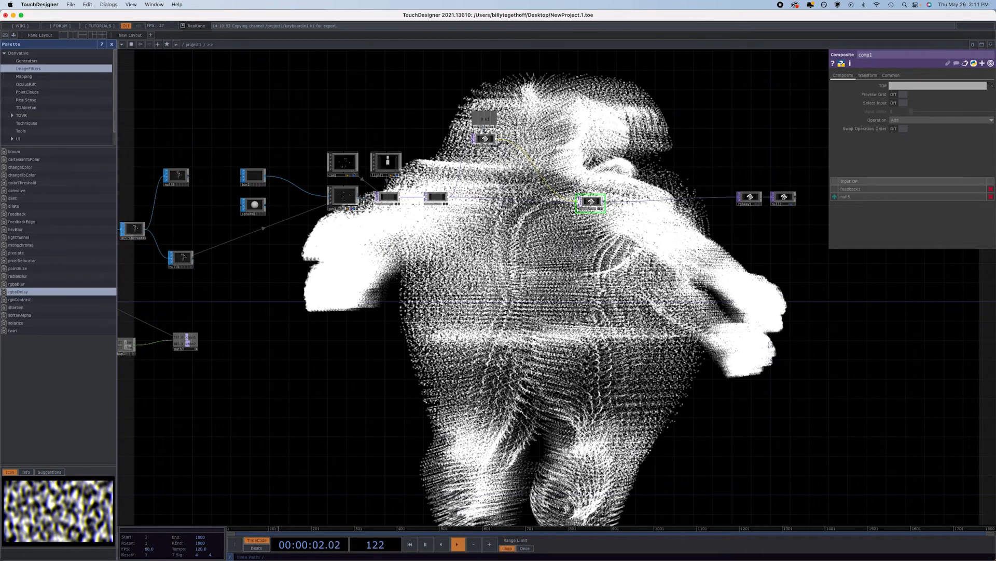
Insert a Level TOP between the Feedback and Composite TOPs and lower its post opacity to about 0.92
{"action": "key", "text": "Tab"}
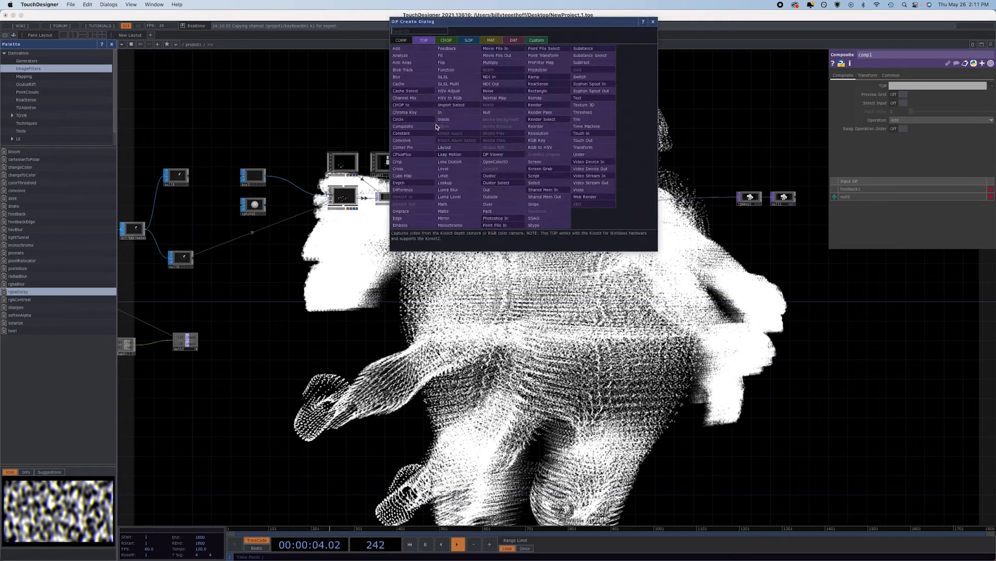
{"action": "key", "text": "Escape"}
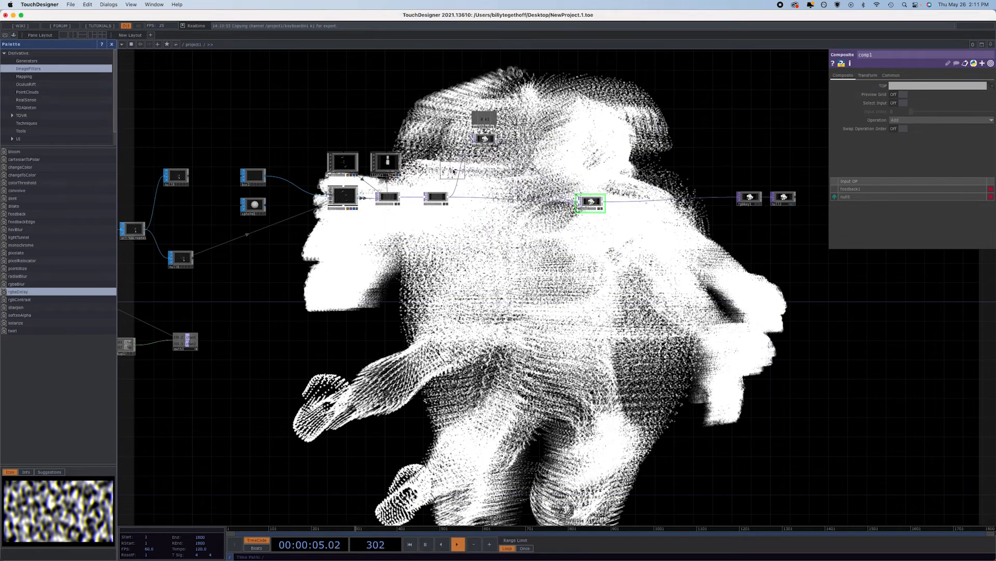
{"action": "left_click", "coordinate": [516, 143]}
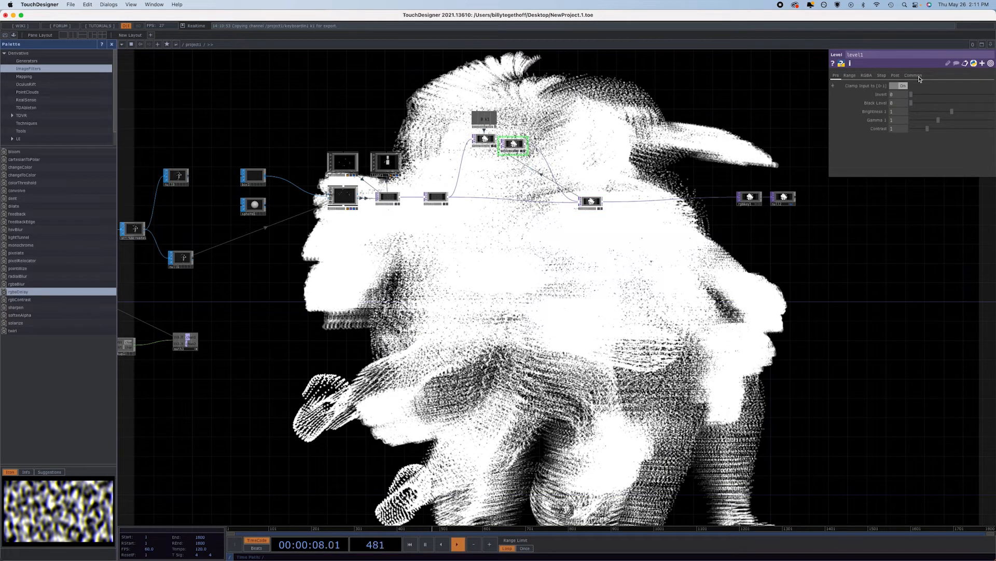
{"action": "left_click", "coordinate": [895, 75]}
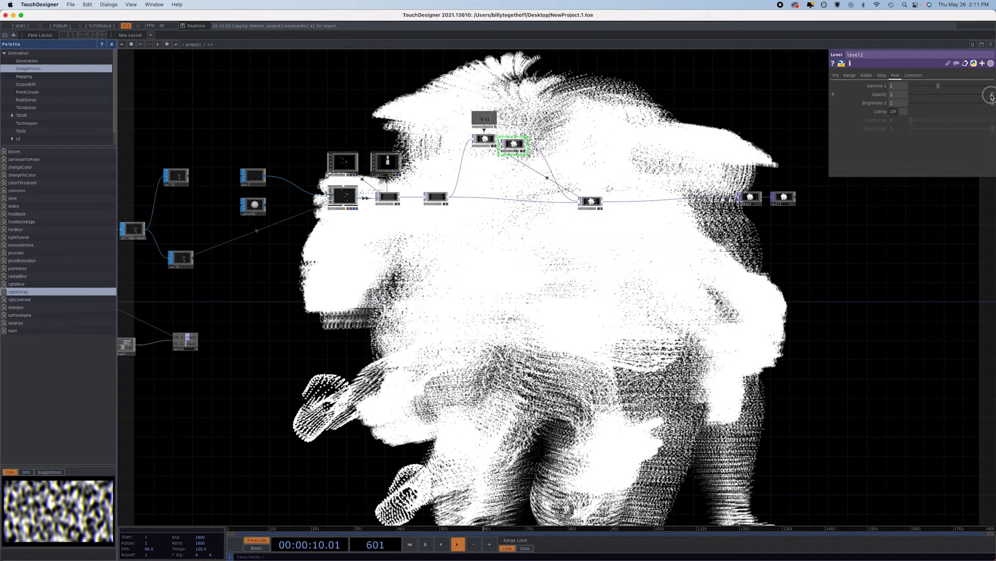
{"action": "left_click_drag", "start_coordinate": [992, 97], "coordinate": [991, 97]}
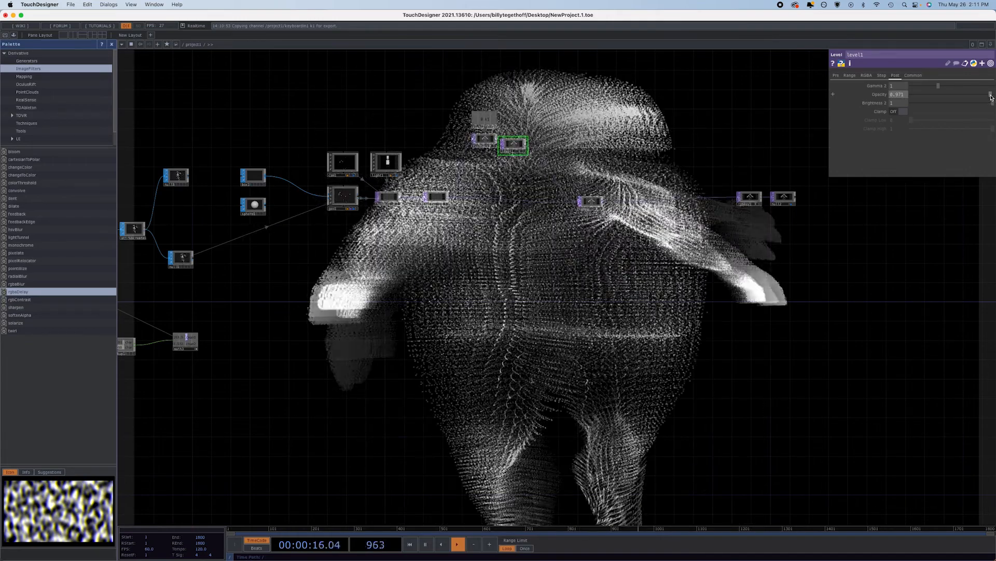
{"action": "left_click_drag", "start_coordinate": [991, 97], "coordinate": [983, 97]}
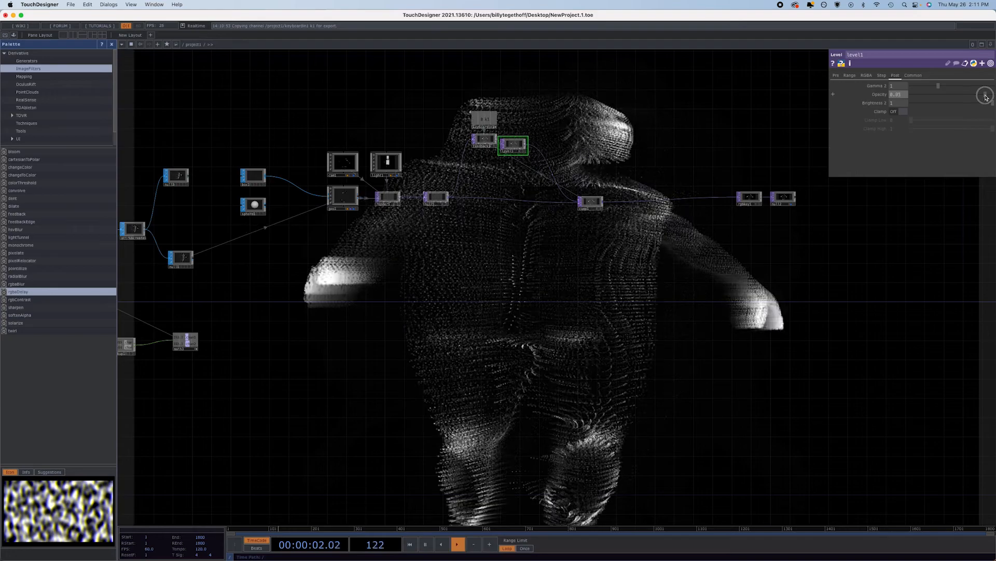
{"action": "left_click_drag", "start_coordinate": [986, 97], "coordinate": [986, 96]}
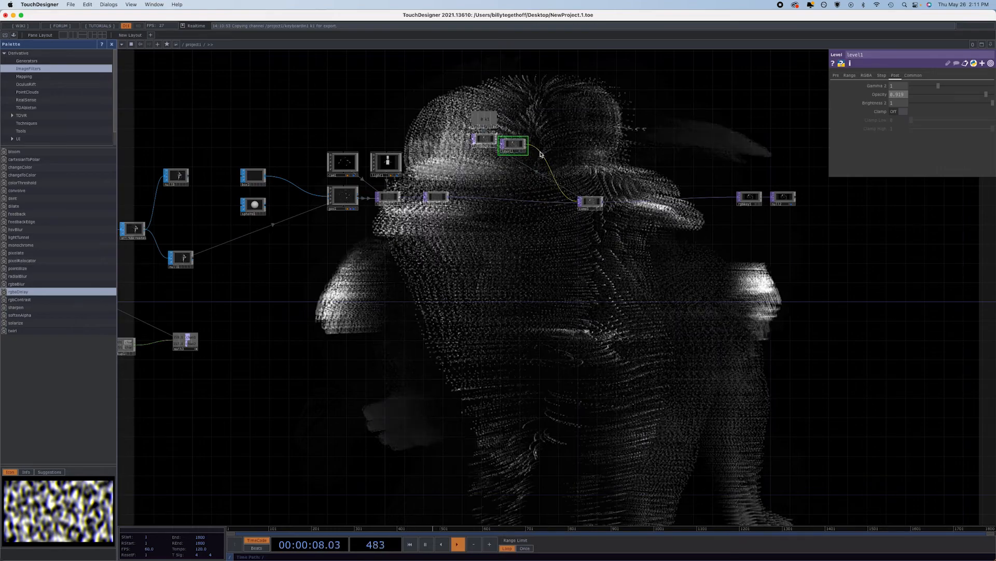
Insert a Displace TOP between the Level and Composite TOPs
{"action": "right_click", "coordinate": [540, 153]}
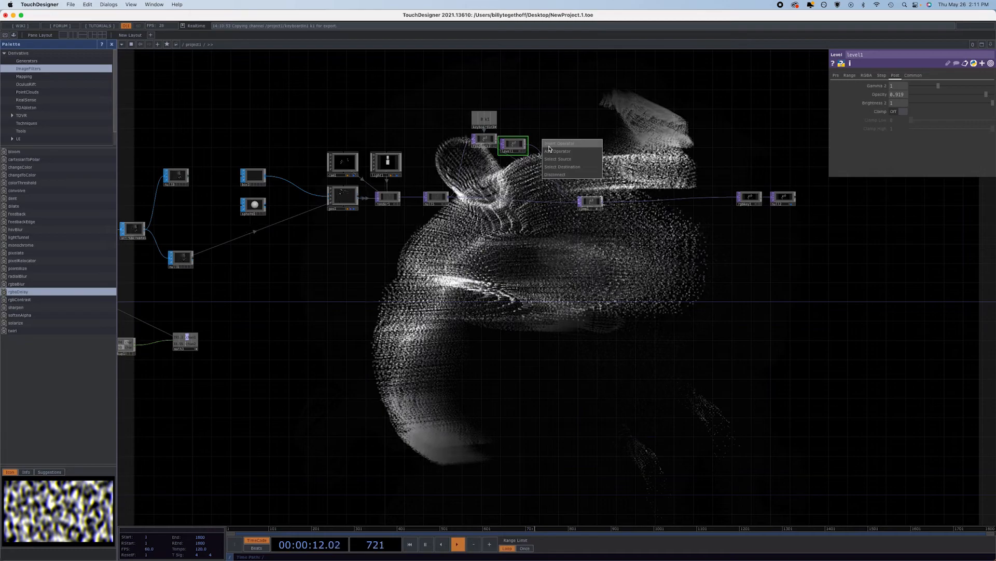
{"action": "left_click", "coordinate": [550, 148]}
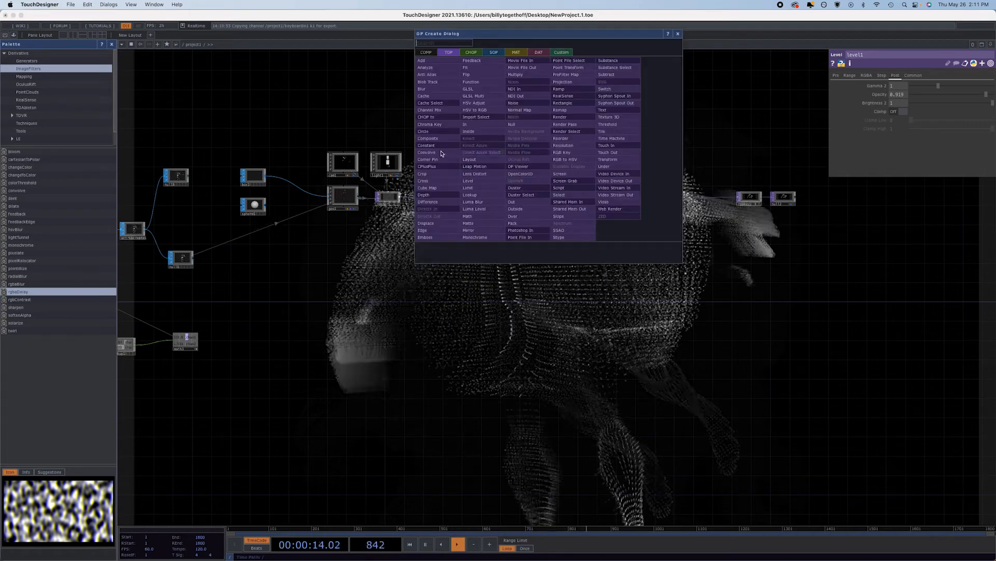
{"action": "left_click", "coordinate": [433, 224]}
{"action": "left_click", "coordinate": [574, 146]}
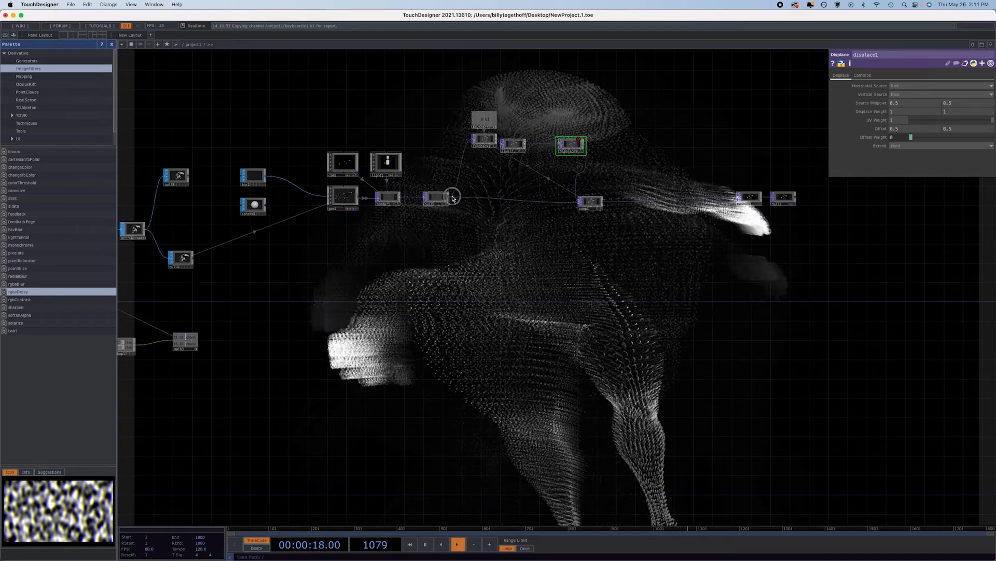
Branch a Noise TOP off the Null TOP and connect it to the Displace TOP's second input
{"action": "key", "text": "Tab"}
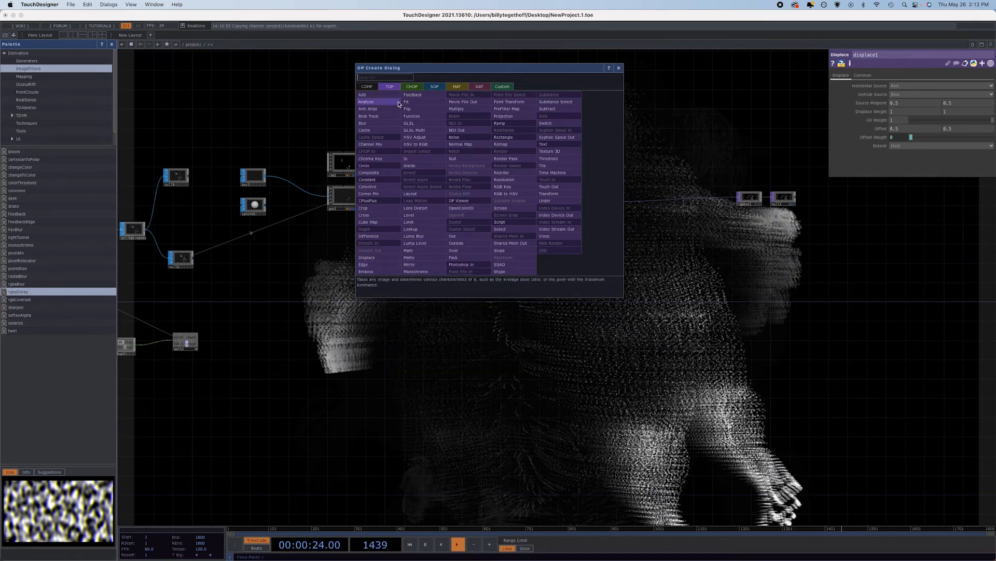
{"action": "left_click", "coordinate": [461, 140]}
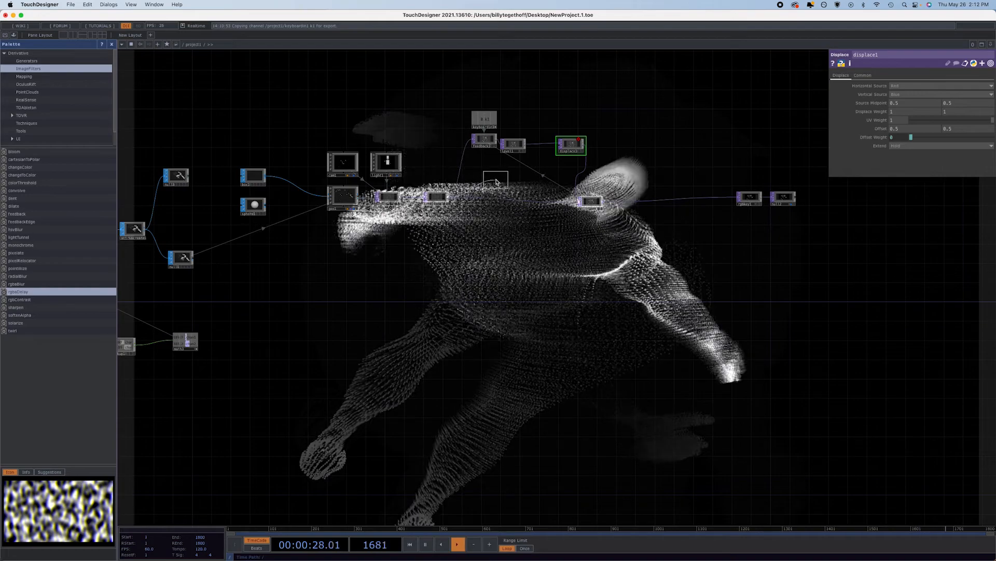
{"action": "left_click", "coordinate": [502, 175]}
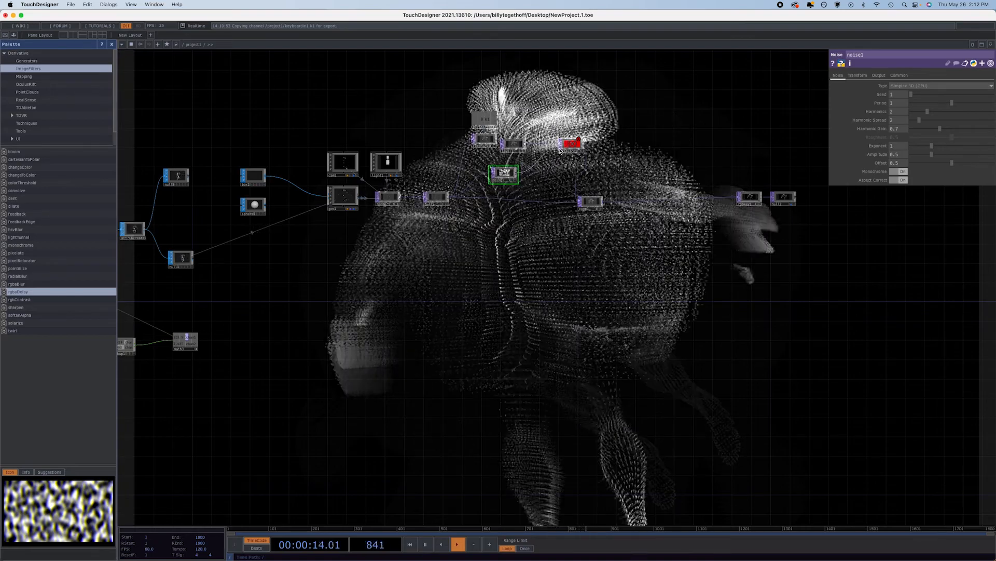
{"action": "left_click_drag", "start_coordinate": [517, 175], "coordinate": [560, 150]}
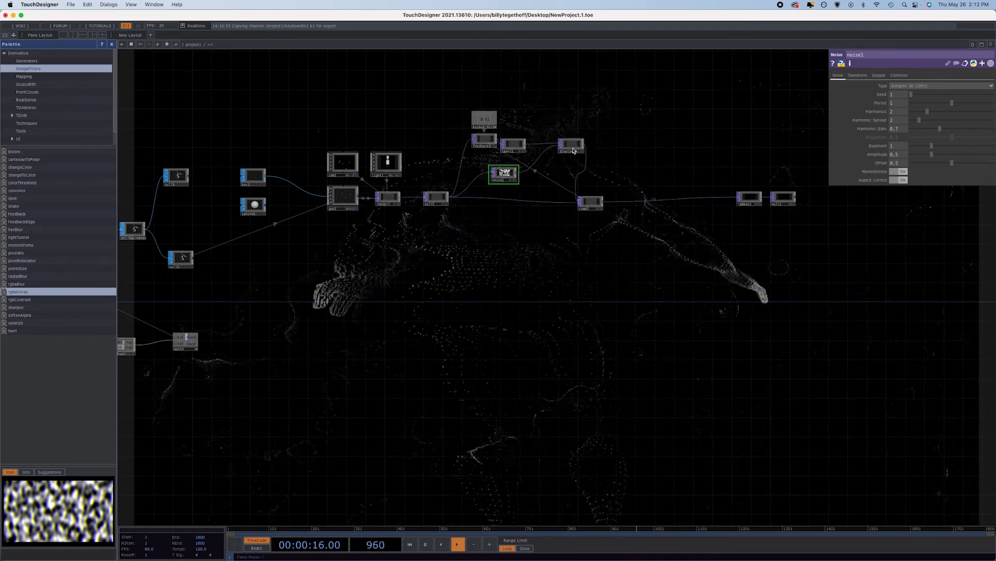
Set both components of the Displace TOP's displace weight to 0.002
{"action": "left_click", "coordinate": [573, 150]}
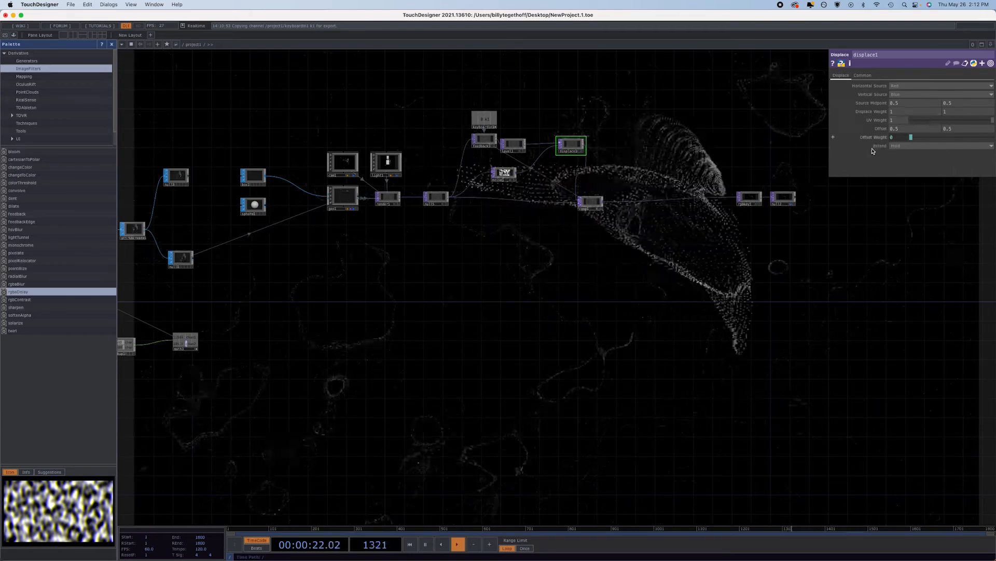
{"action": "middle_click_drag", "start_coordinate": [884, 113], "coordinate": [679, 112]}
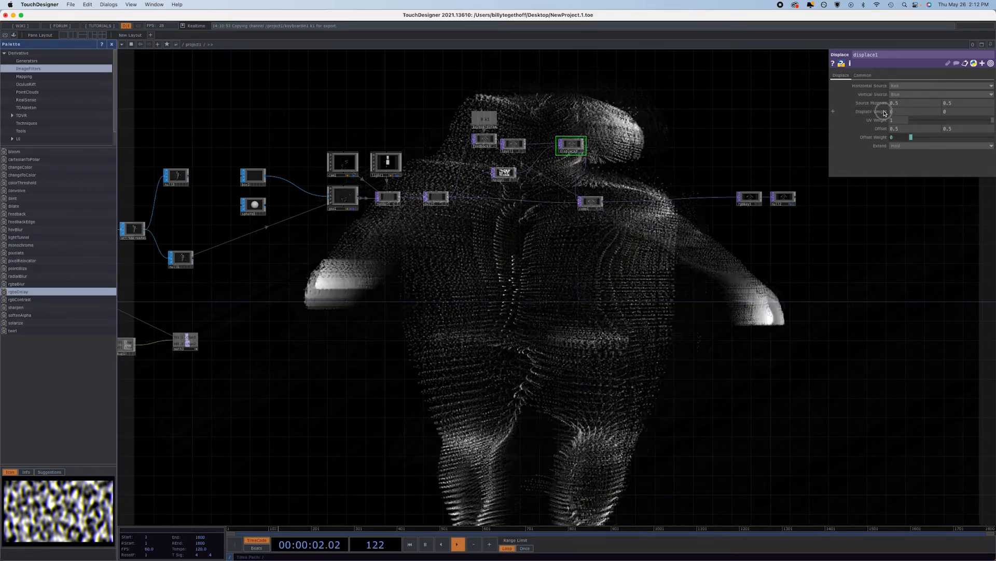
{"action": "middle_click_drag", "start_coordinate": [881, 129], "coordinate": [901, 129]}
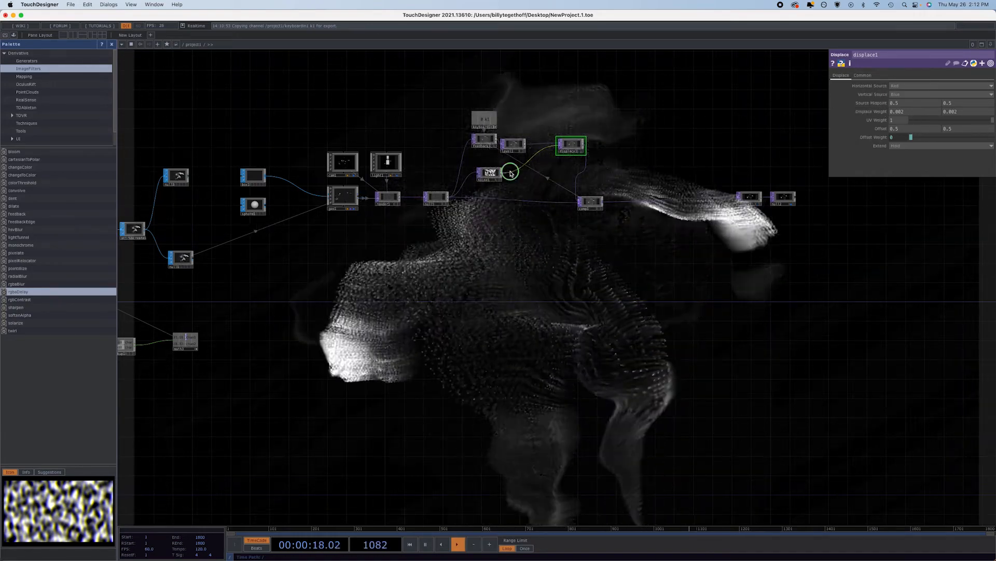
Insert a Slope TOP between the Noise and Displace TOPs and set its strength to 4
{"action": "right_click", "coordinate": [515, 162]}
{"action": "left_click", "coordinate": [523, 164]}
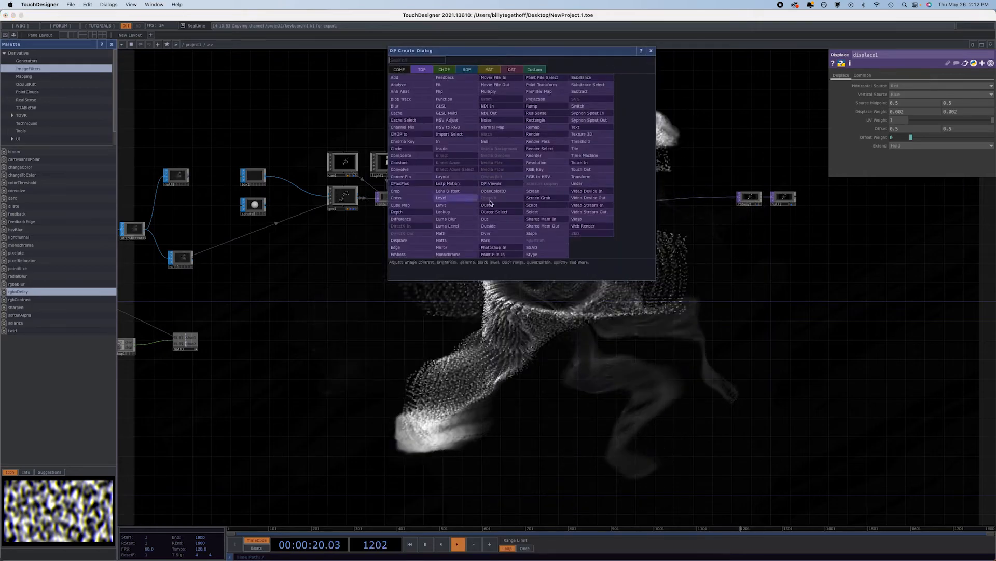
{"action": "left_click", "coordinate": [533, 237]}
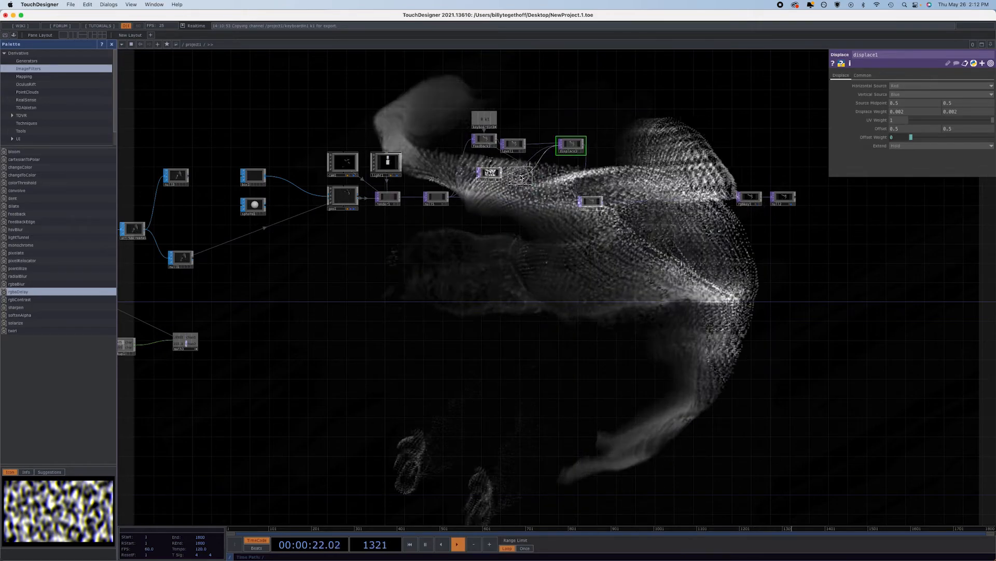
{"action": "left_click", "coordinate": [519, 177]}
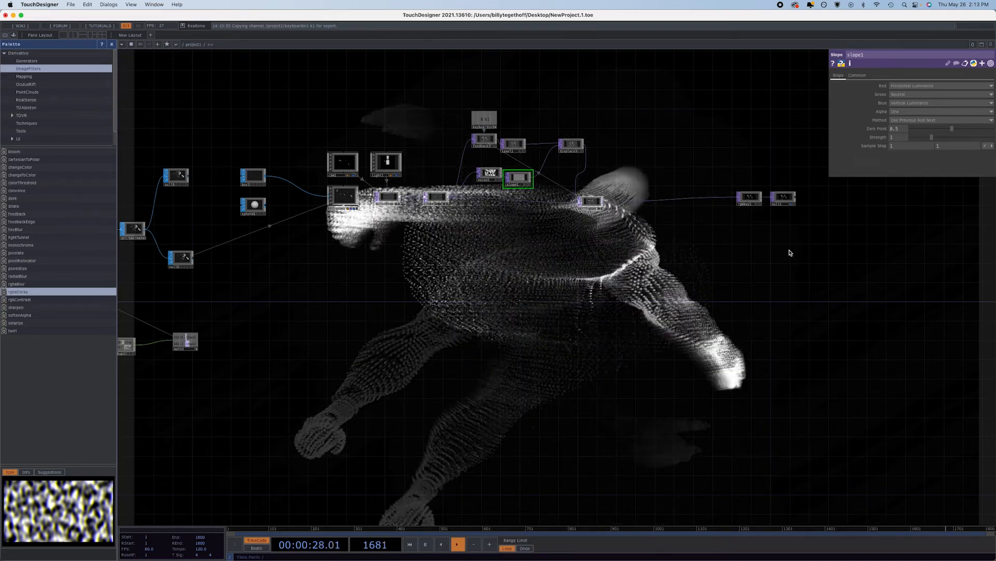
{"action": "left_click", "coordinate": [933, 138]}
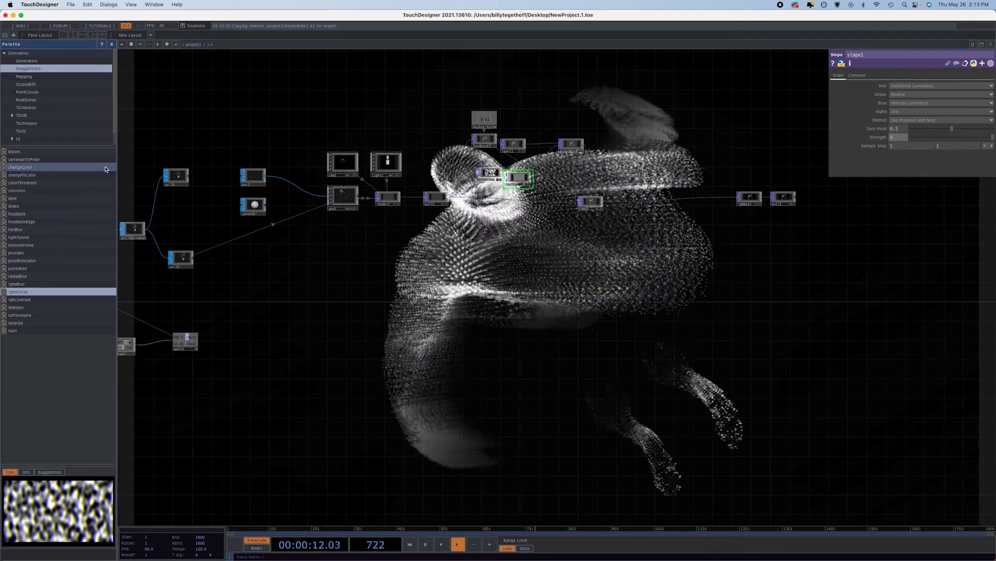
Insert the rgbaDelay palette component between the Composite and RGB Key TOPs, with red delay -9 and dry/wet mix 0.675
{"action": "left_click_drag", "start_coordinate": [27, 294], "coordinate": [638, 292]}
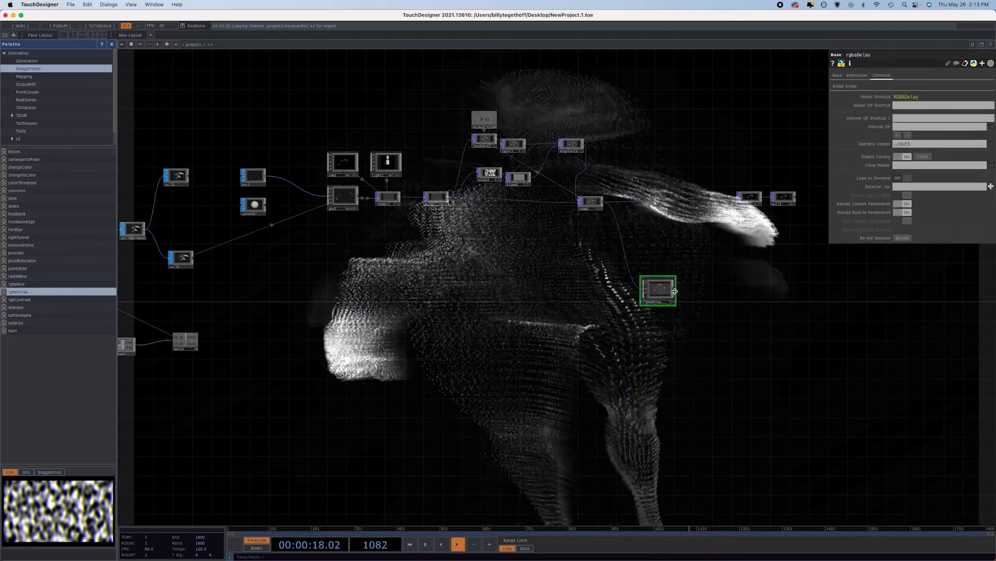
{"action": "left_click_drag", "start_coordinate": [675, 288], "coordinate": [681, 219]}
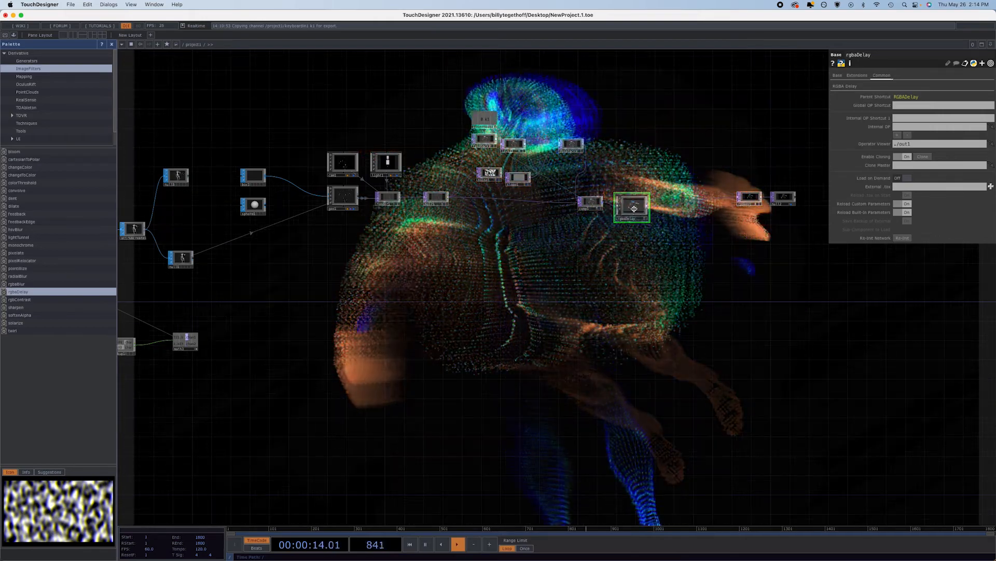
{"action": "left_click", "coordinate": [848, 86]}
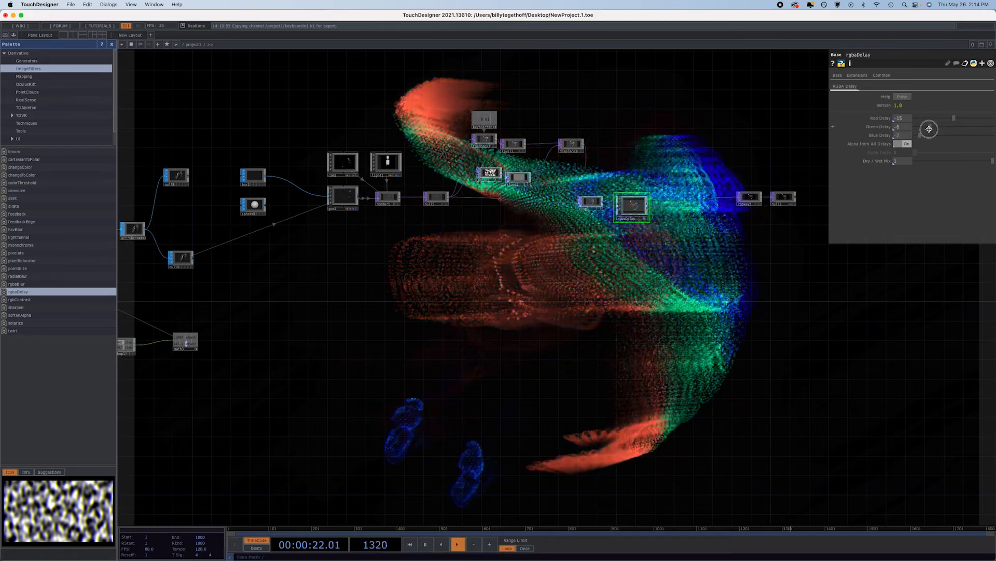
{"action": "left_click_drag", "start_coordinate": [942, 120], "coordinate": [937, 122]}
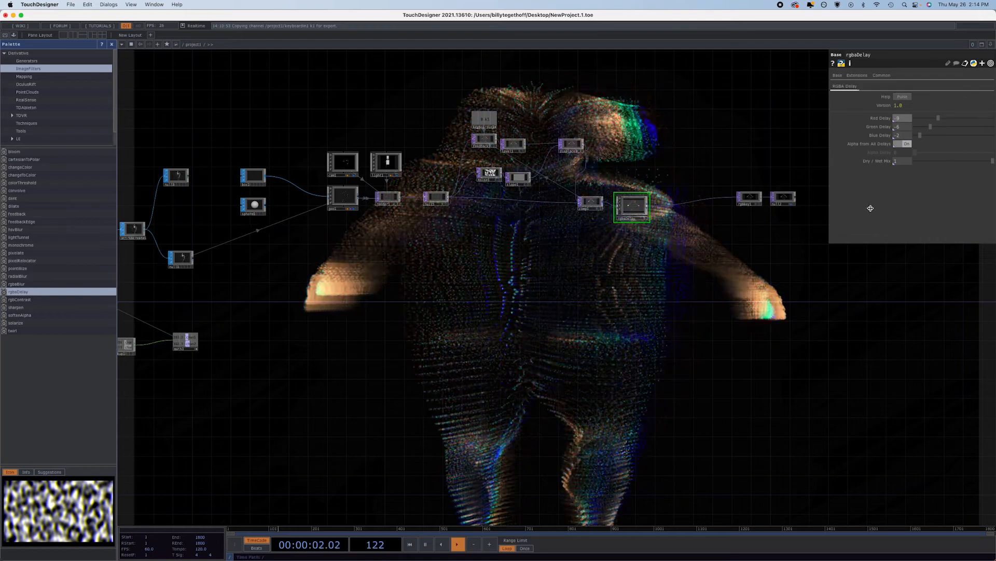
{"action": "left_click", "coordinate": [969, 161]}
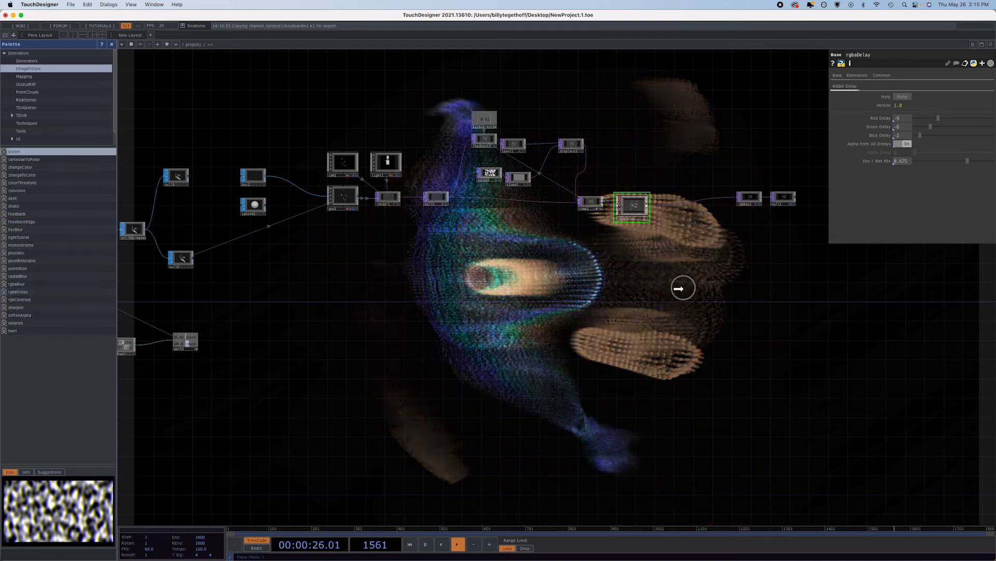
Insert the bloom palette component between rgbaDelay and the RGB Key TOP, in line with the main chain
{"action": "left_click_drag", "start_coordinate": [683, 288], "coordinate": [691, 283]}
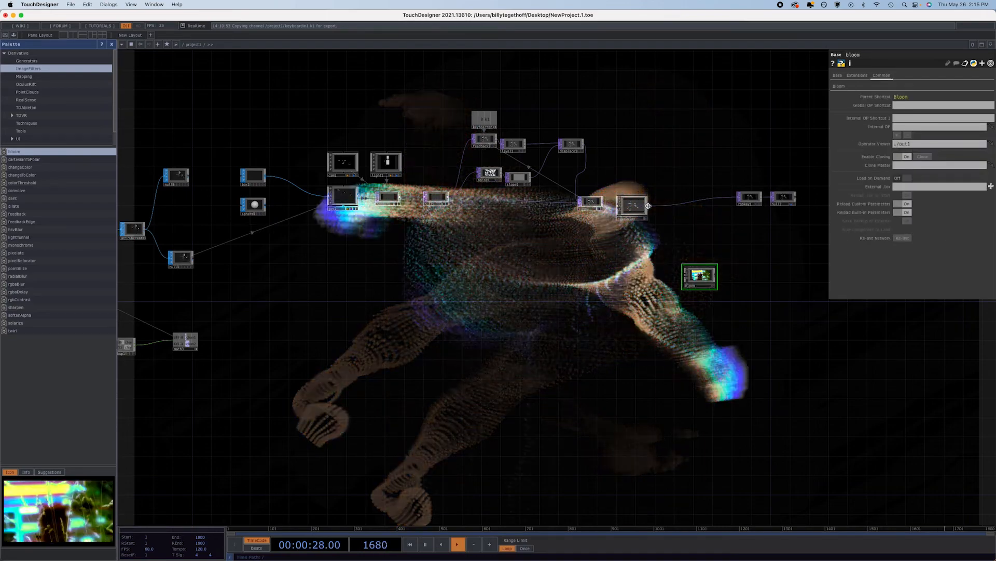
{"action": "left_click_drag", "start_coordinate": [648, 206], "coordinate": [717, 202]}
{"action": "left_click_drag", "start_coordinate": [699, 278], "coordinate": [693, 205]}
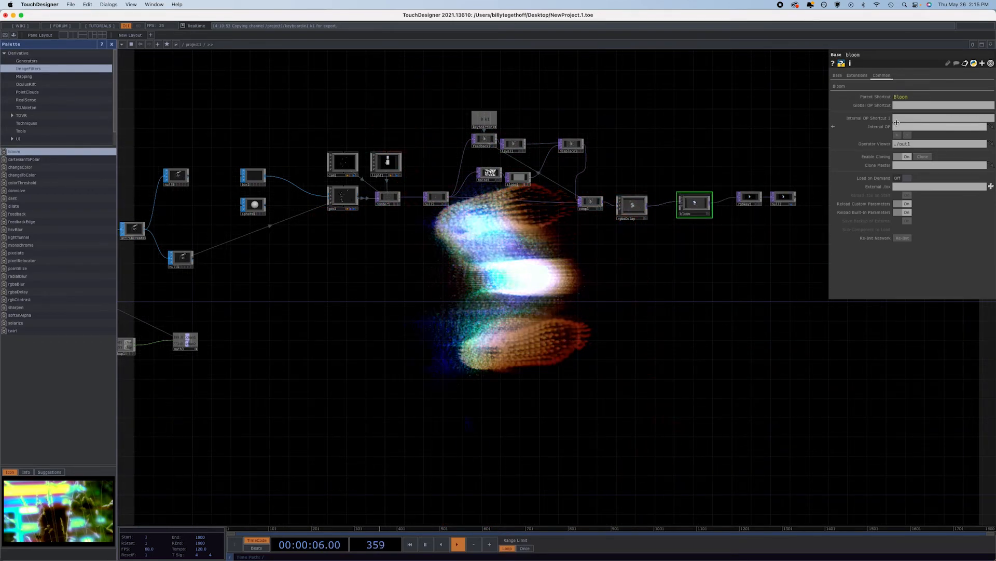
Set the bloom component's ramp glow level to 0 and its glow color to white
{"action": "left_click", "coordinate": [839, 86]}
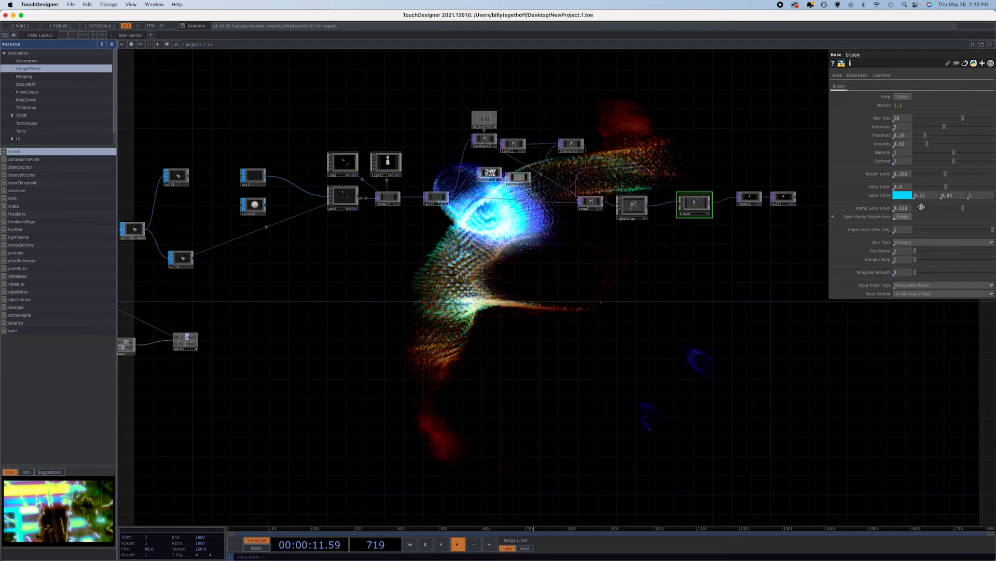
{"action": "left_click_drag", "start_coordinate": [963, 207], "coordinate": [858, 208]}
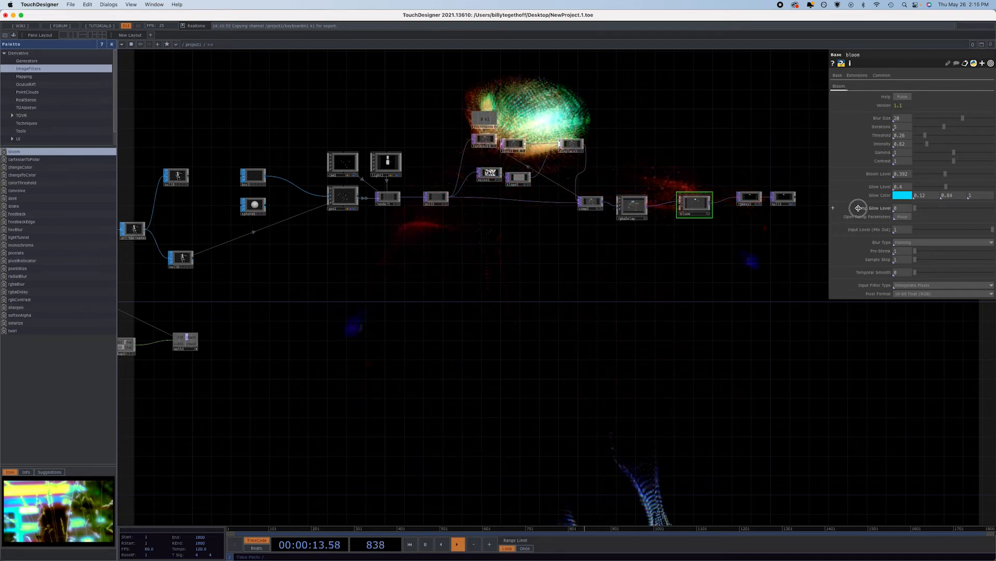
{"action": "left_click", "coordinate": [903, 217]}
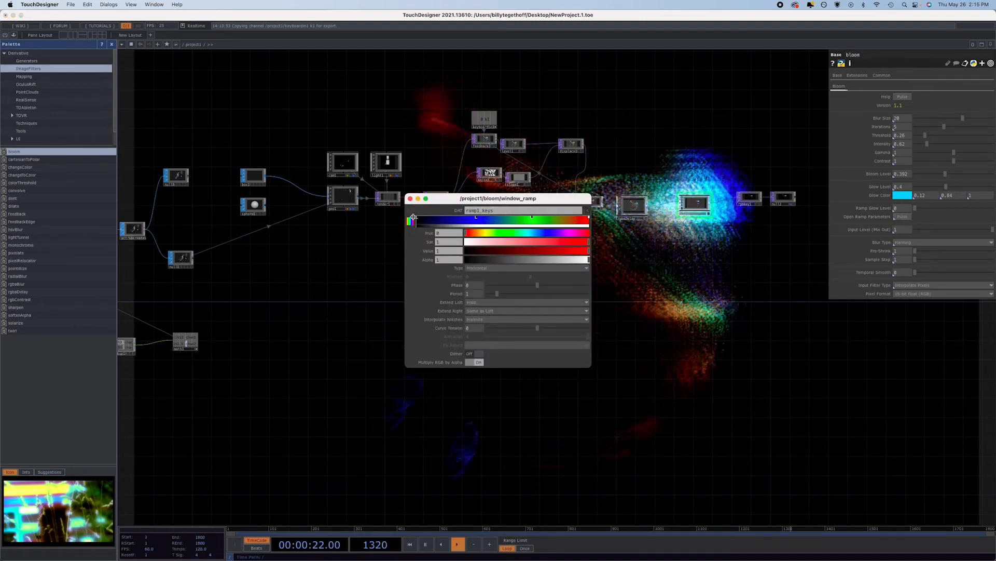
{"action": "left_click", "coordinate": [410, 199]}
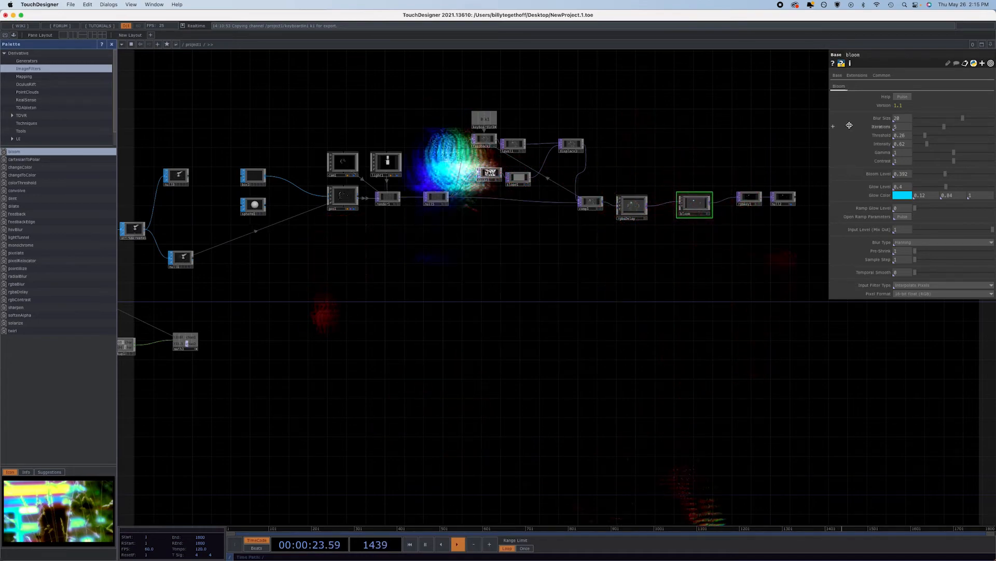
{"action": "left_click", "coordinate": [903, 195]}
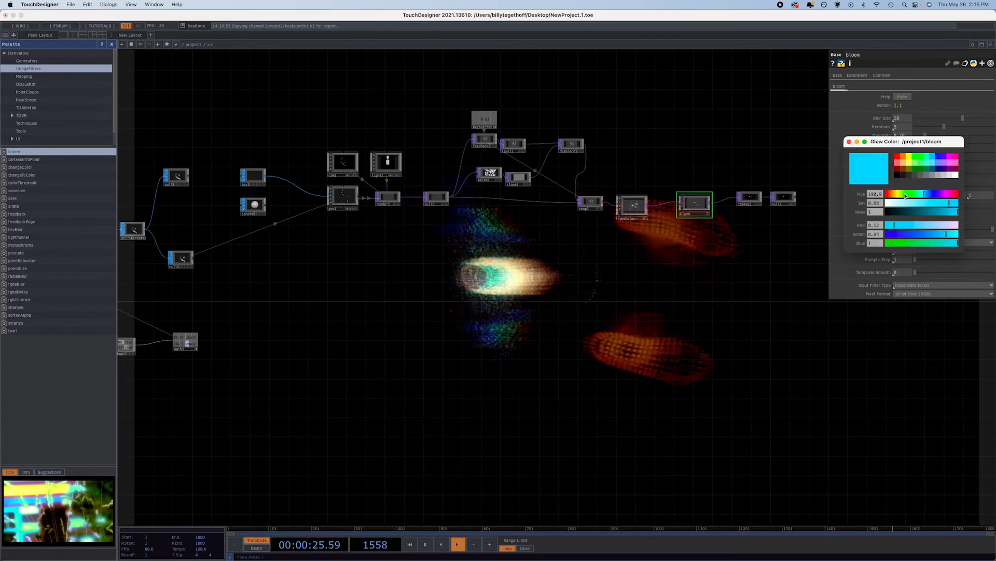
{"action": "left_click", "coordinate": [956, 175]}
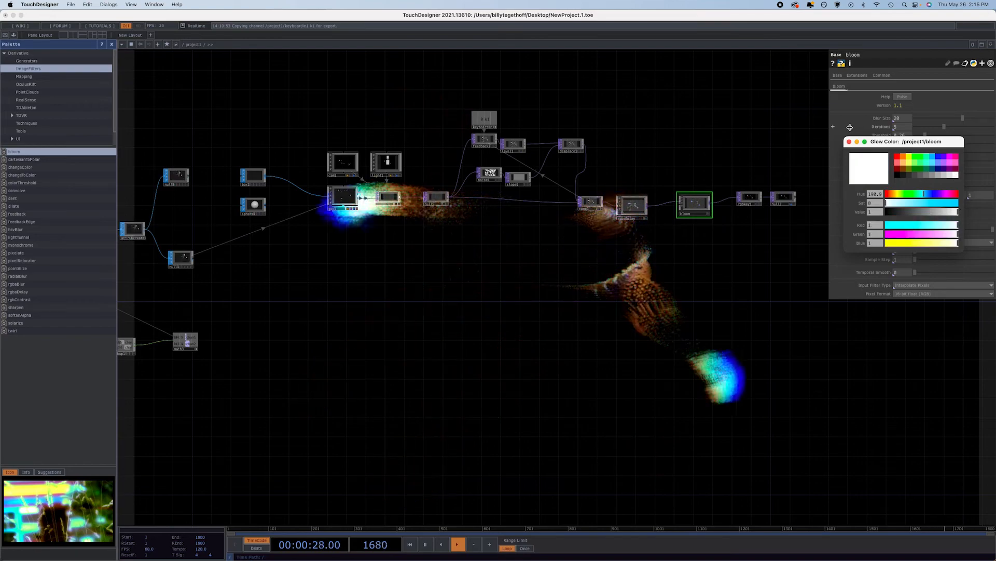
{"action": "left_click", "coordinate": [849, 142]}
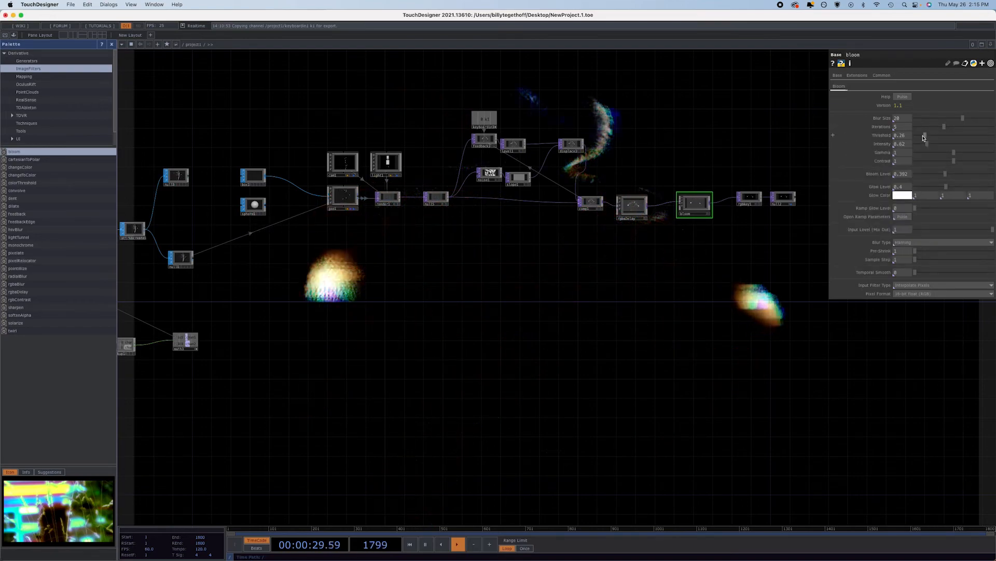
Set the bloom component's threshold to 0 and reduce its blur size and iterations
{"action": "left_click_drag", "start_coordinate": [924, 136], "coordinate": [888, 138]}
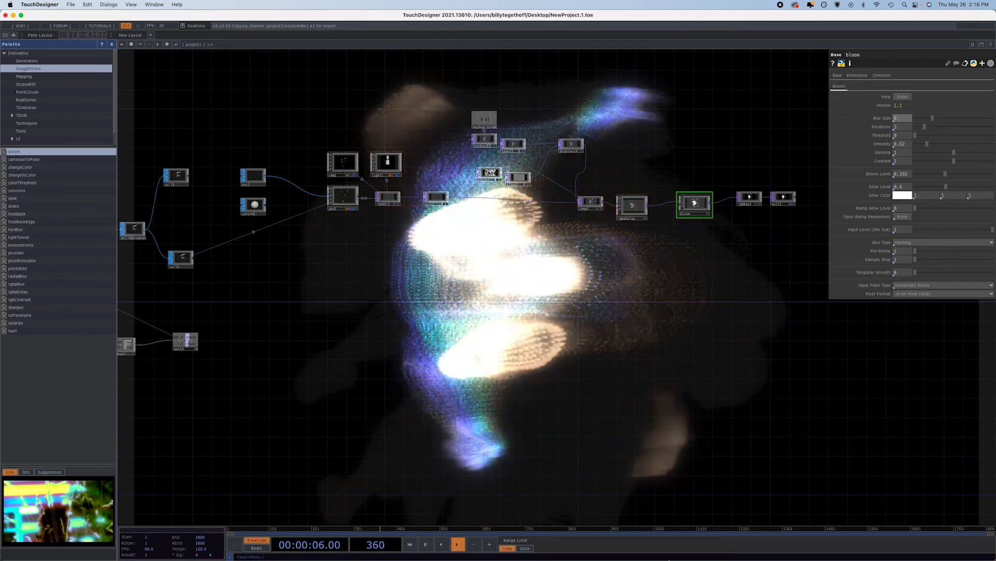
Switch transform1's X and Z rotation from expressions to constant 0 and disconnect force1 from the Particle SOP
{"action": "left_click_drag", "start_coordinate": [449, 358], "coordinate": [698, 358]}
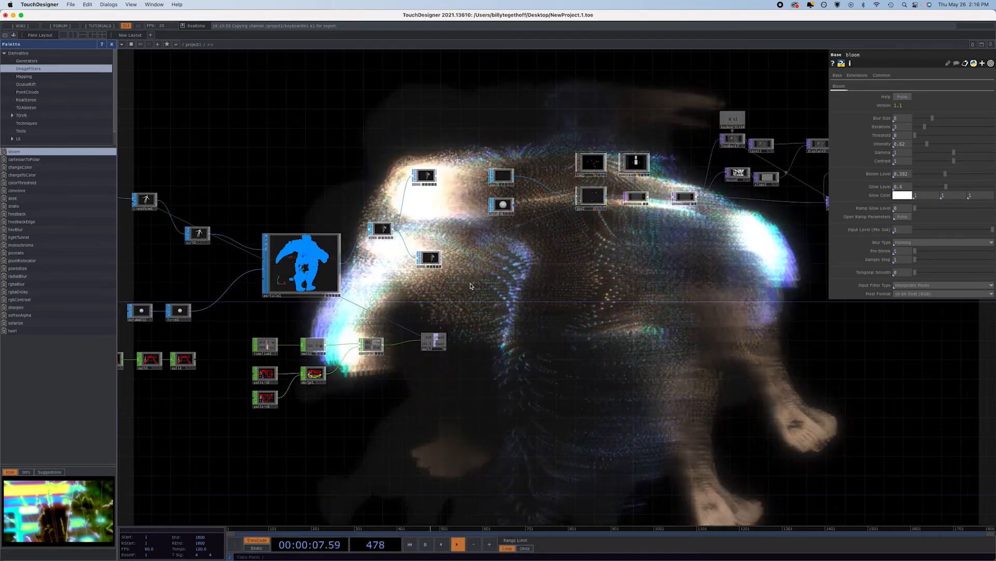
{"action": "left_click_drag", "start_coordinate": [471, 286], "coordinate": [680, 305]}
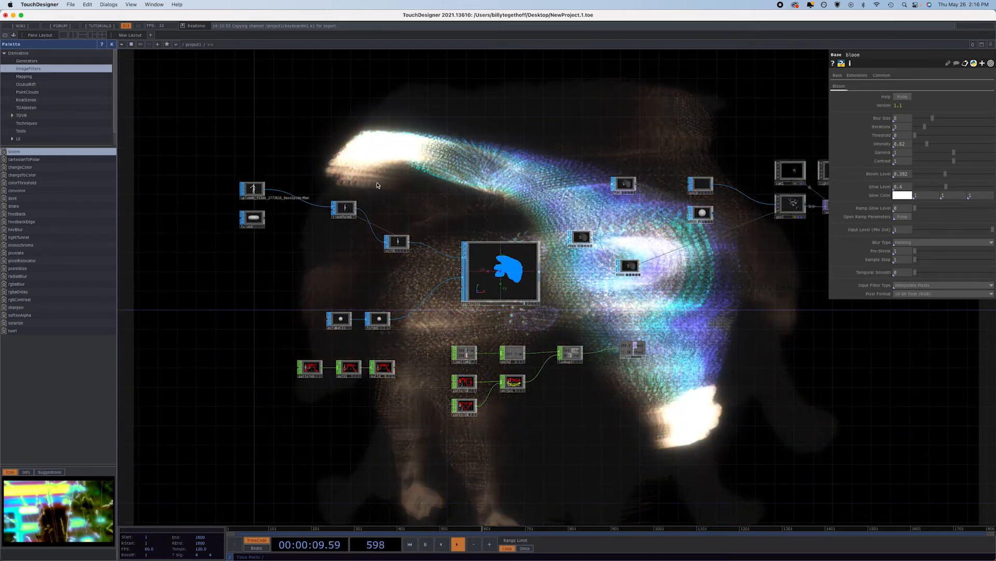
{"action": "left_click", "coordinate": [345, 211]}
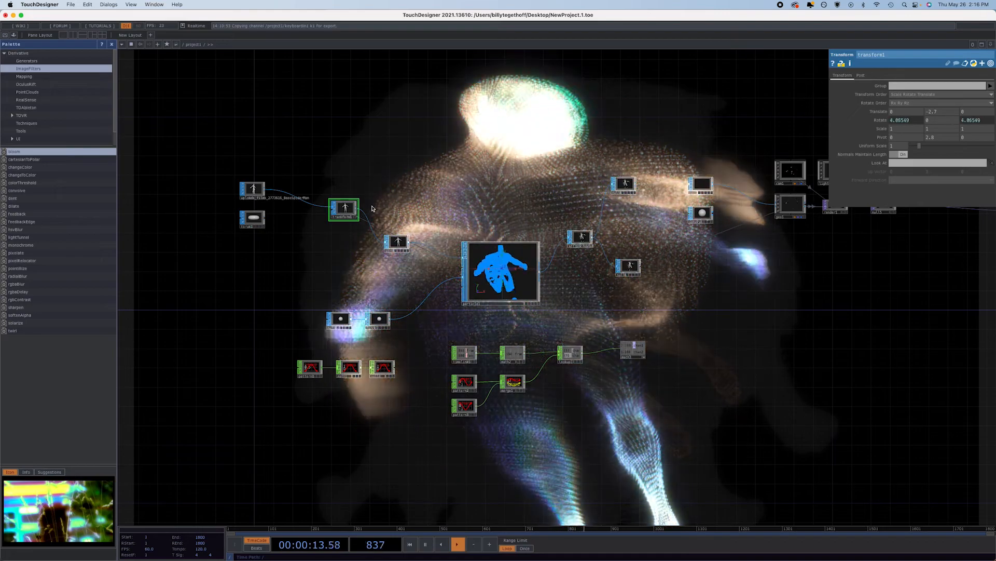
{"action": "left_click", "coordinate": [877, 119]}
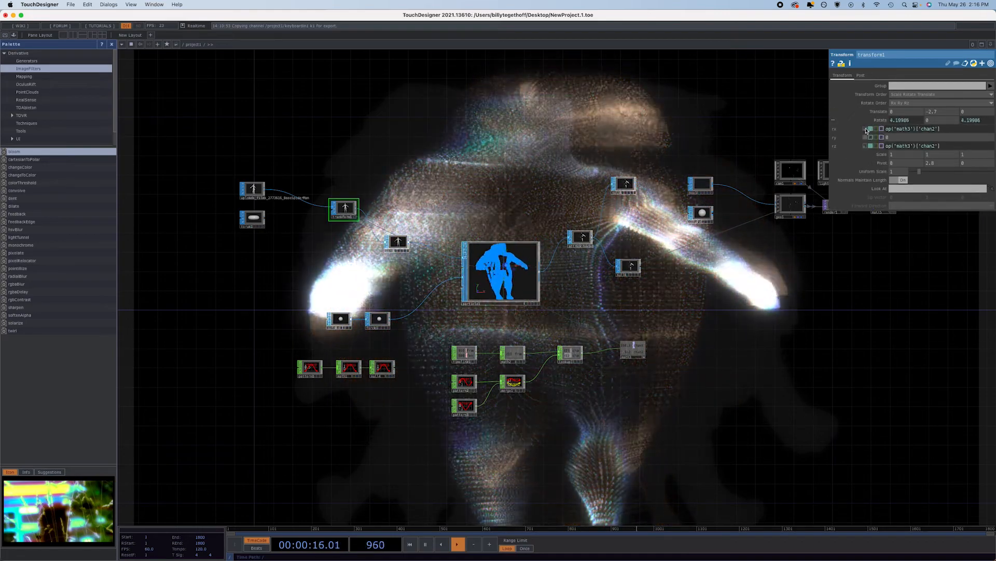
{"action": "left_click", "coordinate": [867, 147]}
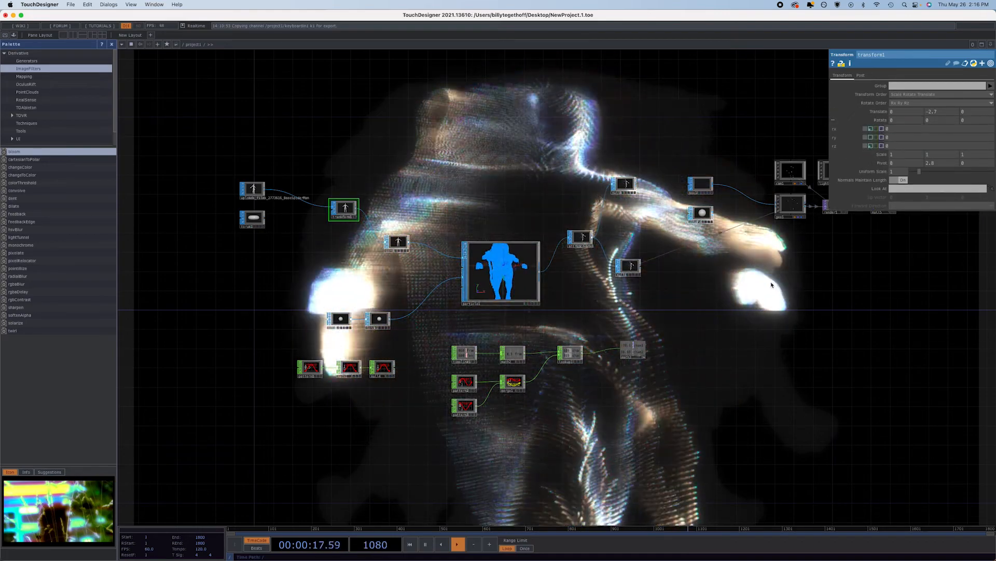
{"action": "right_click", "coordinate": [429, 298]}
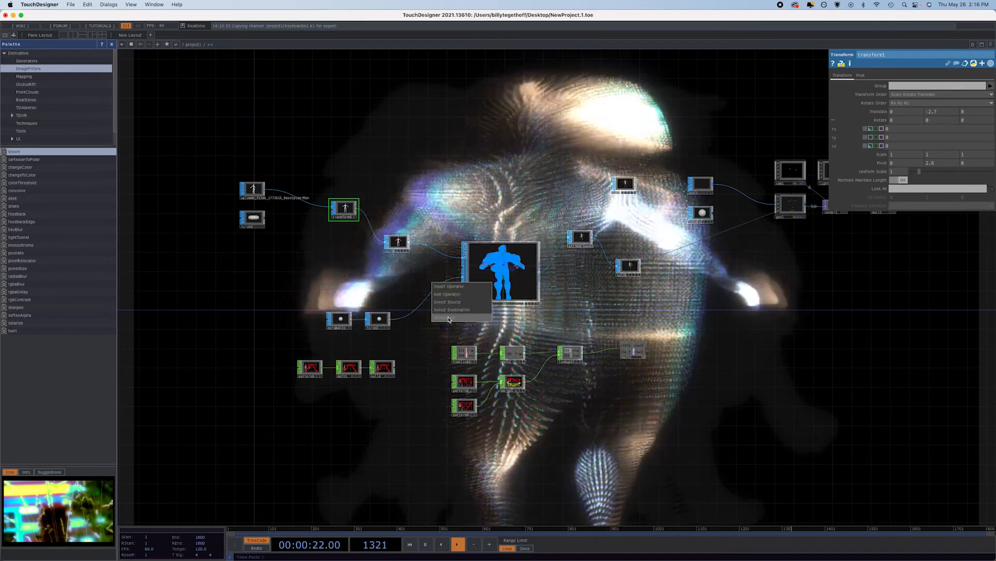
{"action": "left_click", "coordinate": [449, 316]}
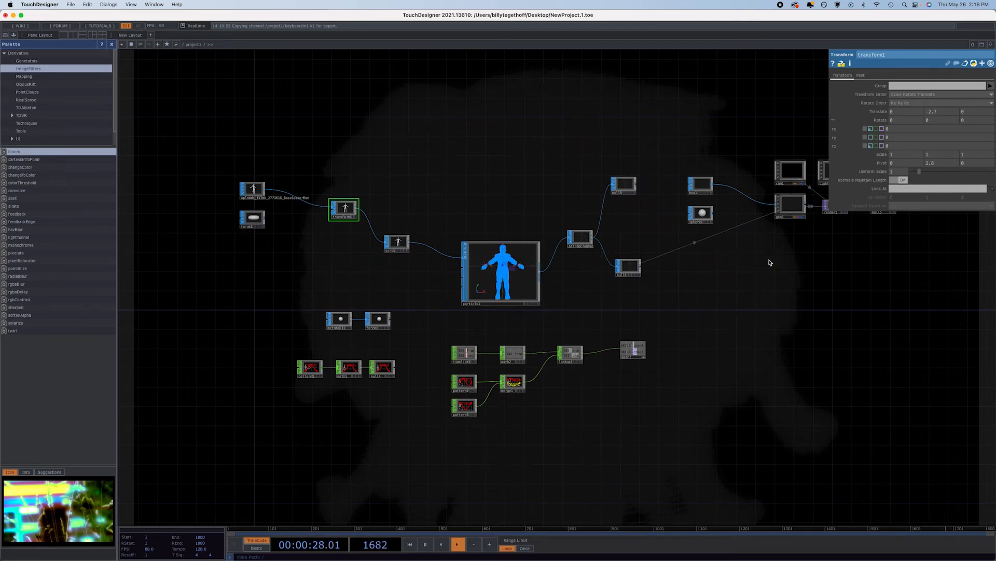
Clear the Rotate to Vector Z entry in geo1's instance settings
{"action": "left_click_drag", "start_coordinate": [801, 262], "coordinate": [689, 284]}
{"action": "left_click", "coordinate": [680, 229]}
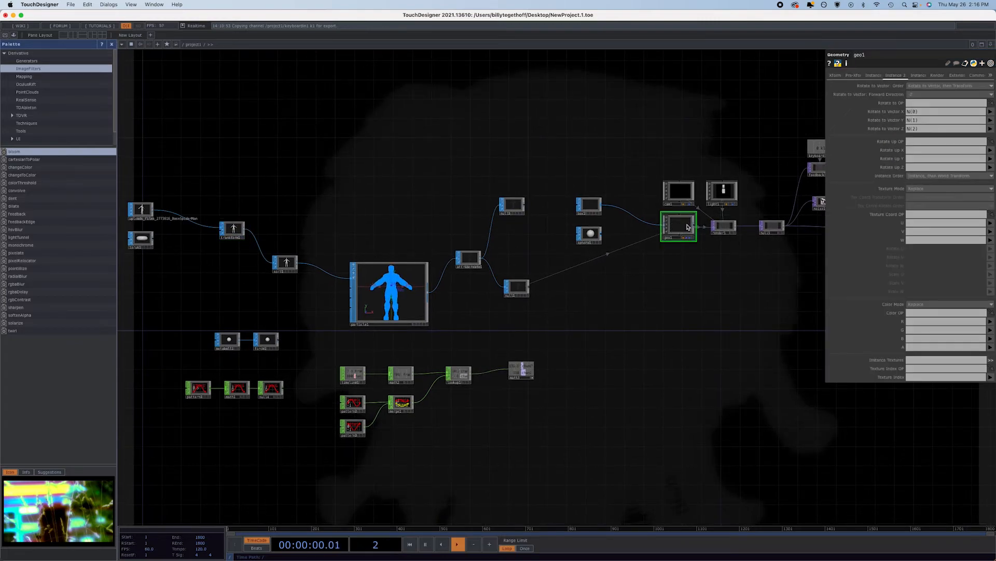
{"action": "left_click", "coordinate": [933, 120]}
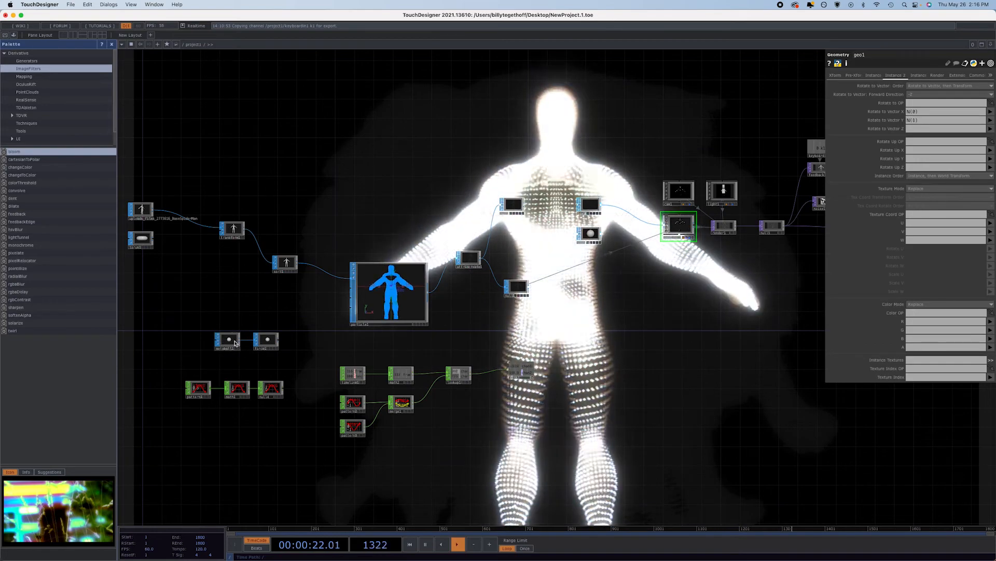
Reconnect force1 to the Particle SOP
{"action": "left_click", "coordinate": [235, 343]}
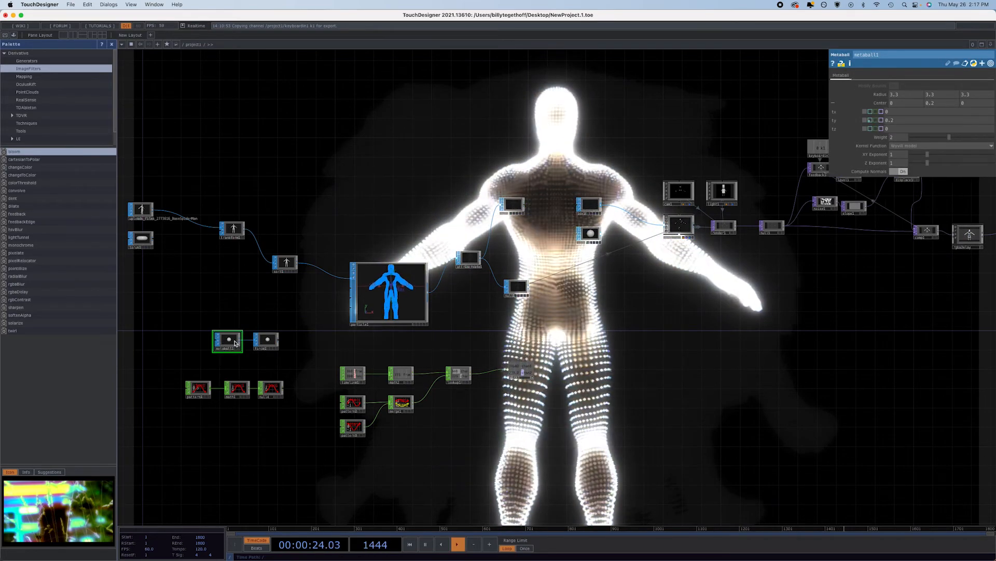
{"action": "left_click_drag", "start_coordinate": [279, 341], "coordinate": [348, 299]}
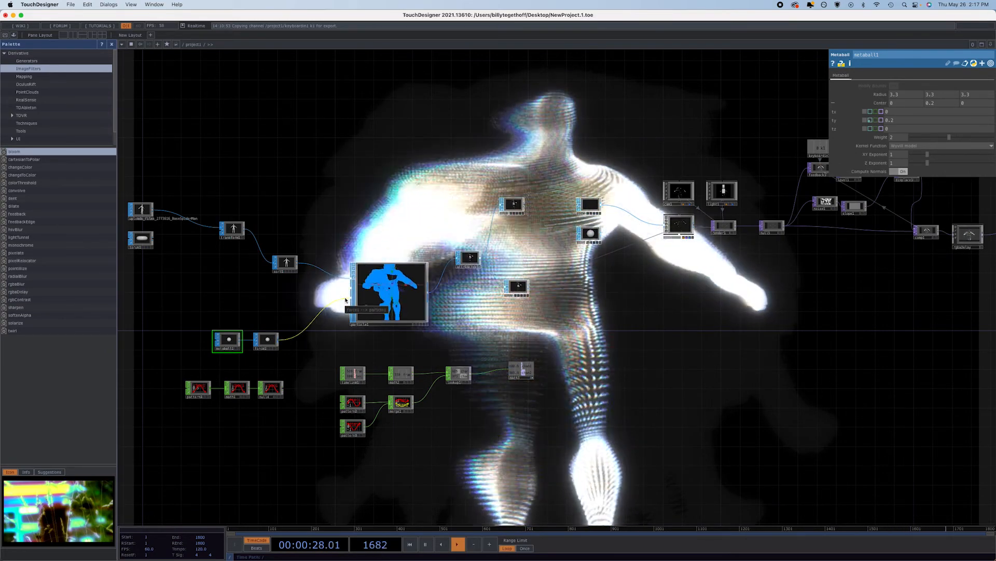
Set force1's vortex and spiral forces to 0 and try negative axial force values, ending at -0.095
{"action": "left_click", "coordinate": [265, 341]}
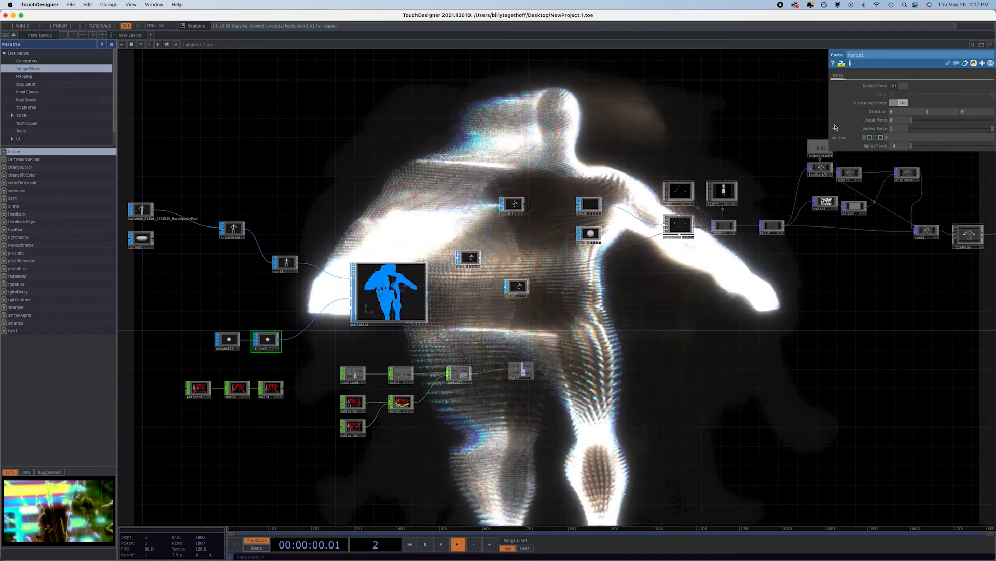
{"action": "left_click", "coordinate": [904, 129]}
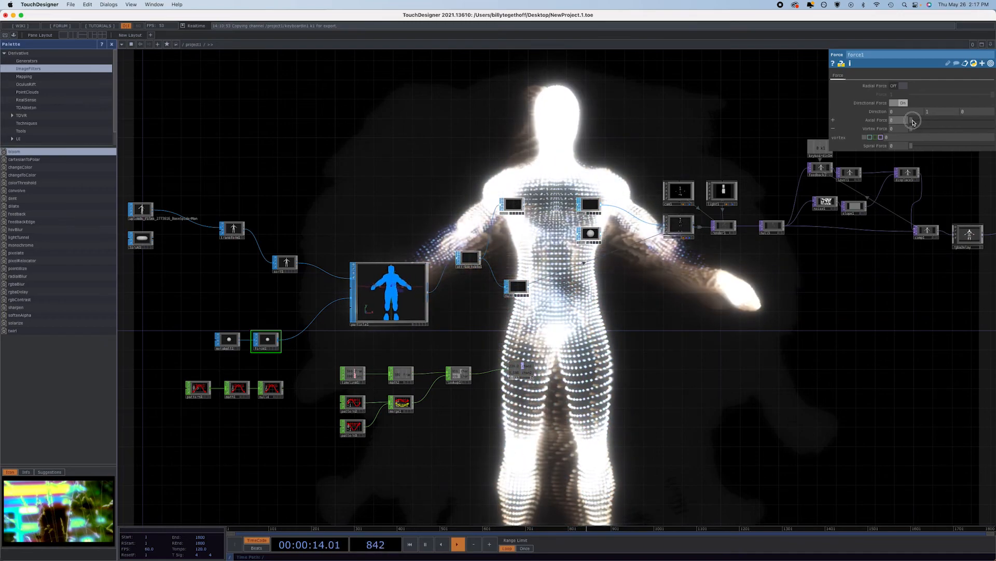
{"action": "left_click_drag", "start_coordinate": [954, 126], "coordinate": [829, 123]}
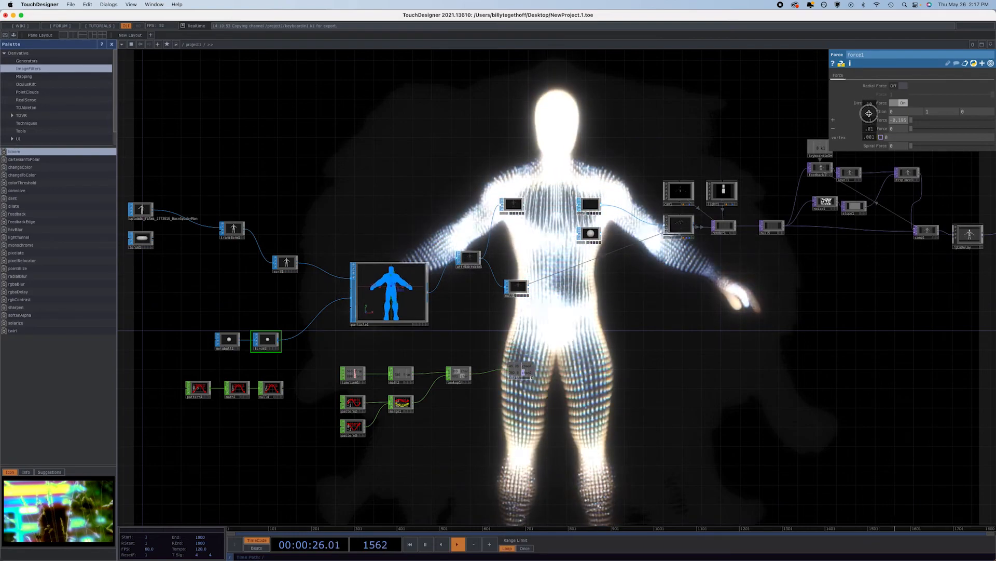
{"action": "mouse_move", "coordinate": [870, 120]}
{"action": "left_mouse_down"}
{"action": "mouse_move", "coordinate": [794, 109]}
{"action": "mouse_move", "coordinate": [856, 107]}
{"action": "left_mouse_up"}
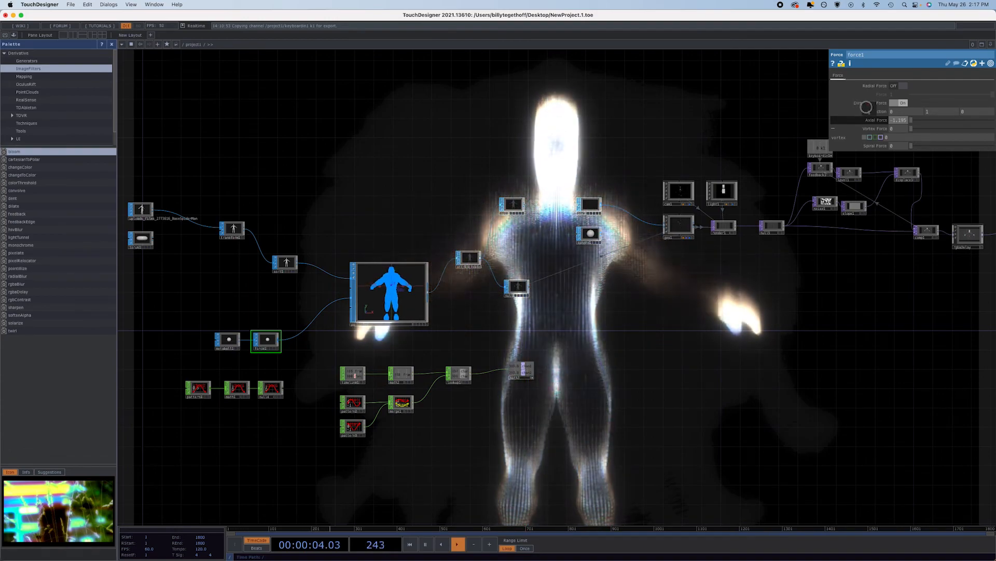
{"action": "left_click_drag", "start_coordinate": [856, 106], "coordinate": [715, 124]}
{"action": "left_click", "coordinate": [875, 121]}
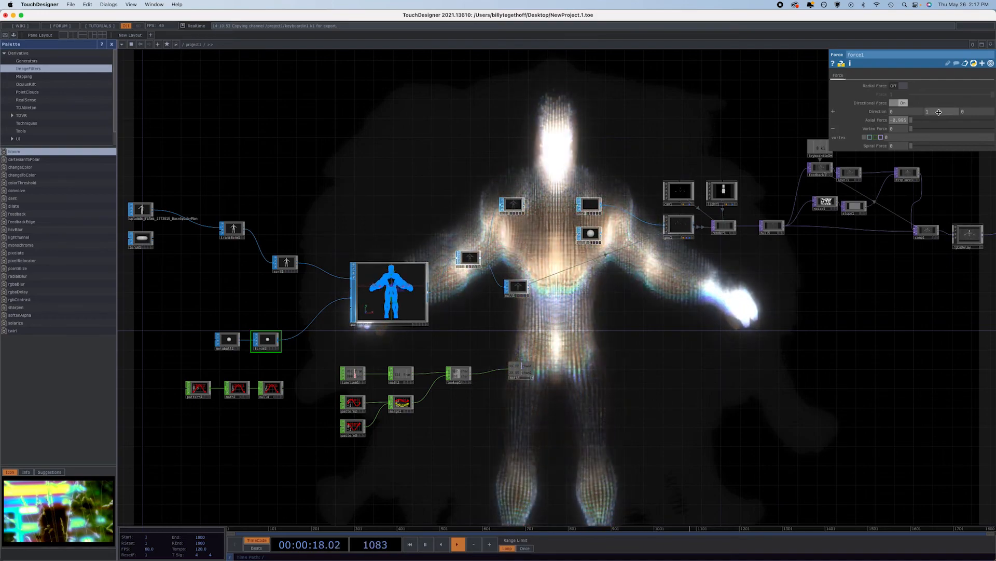
Turn on force1's radial force with a value of 0.267 and set the axial force to 0
{"action": "left_click", "coordinate": [902, 86]}
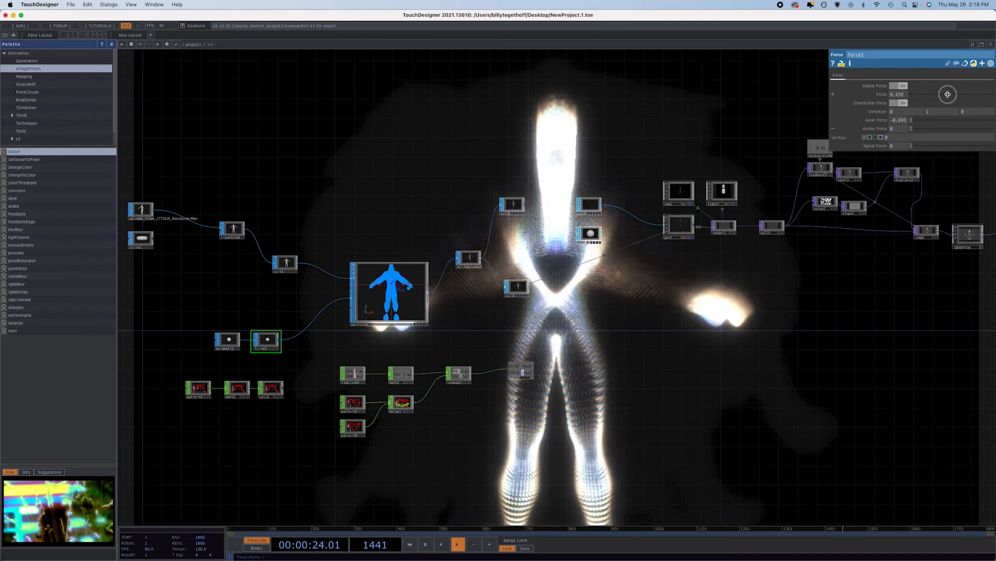
{"action": "left_click_drag", "start_coordinate": [945, 94], "coordinate": [934, 94]}
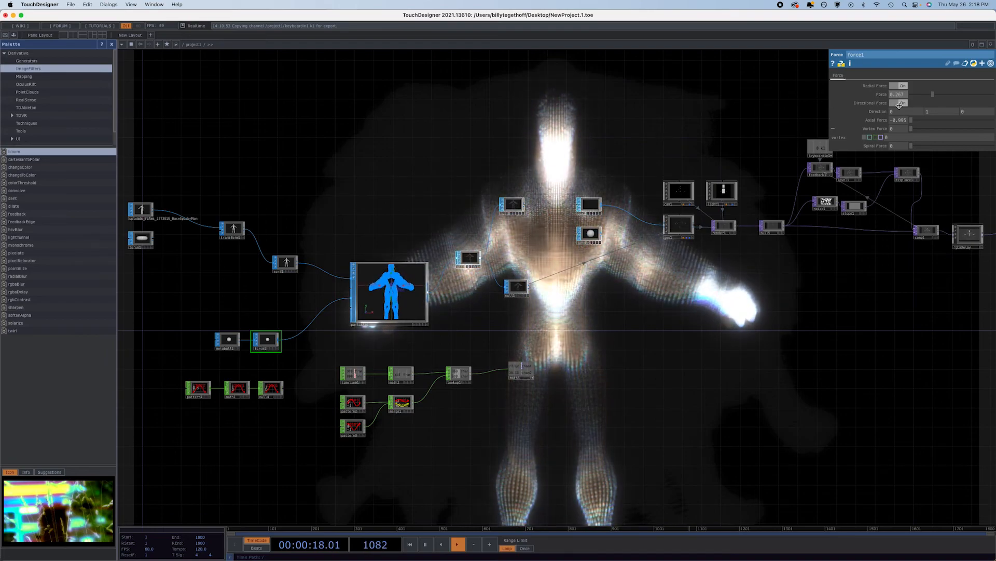
{"action": "left_click", "coordinate": [904, 120]}
{"action": "type", "text": "0"}
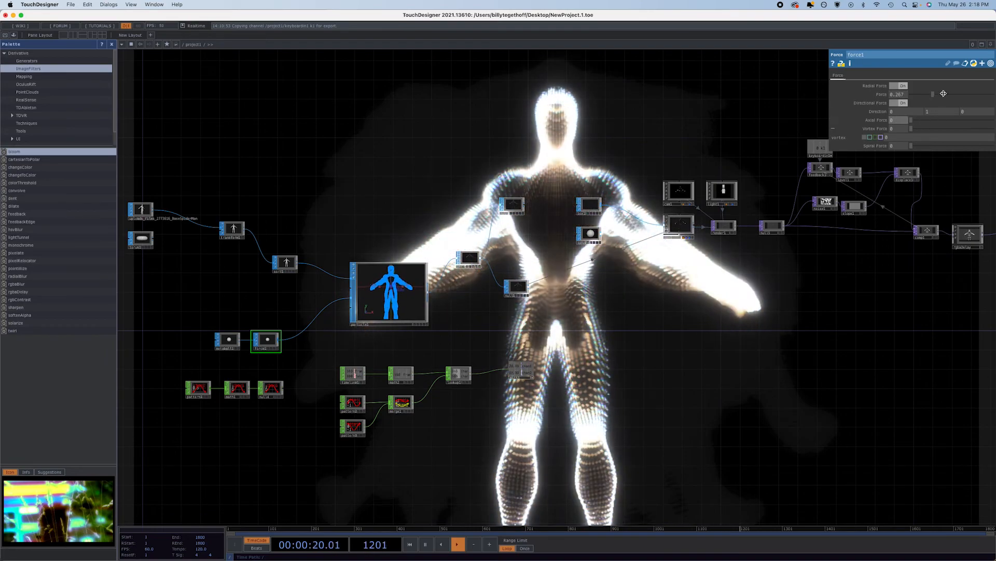
Turn off force1's radial force and set its vortex force to 2 and spiral force to -4
{"action": "left_click", "coordinate": [898, 86]}
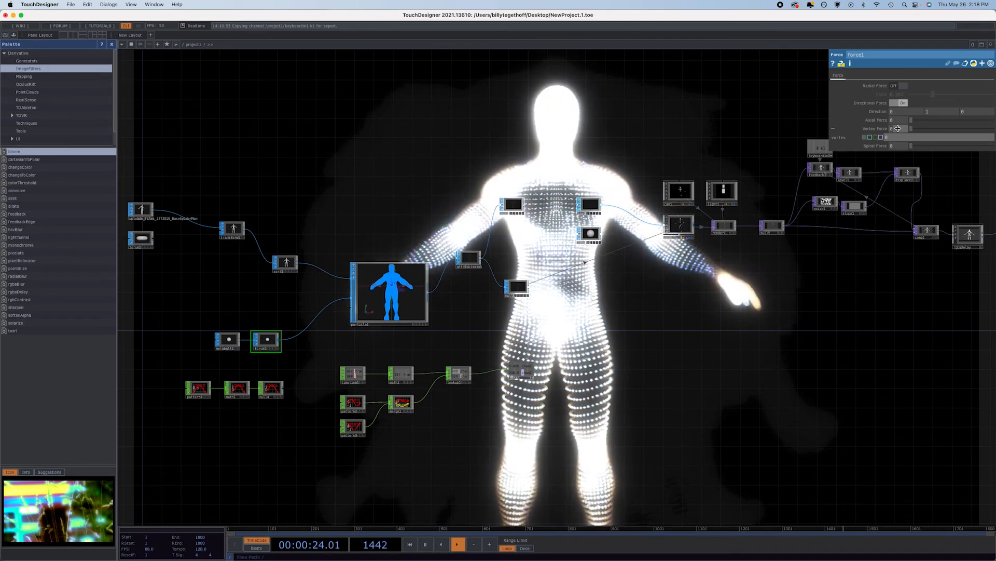
{"action": "type", "text": "2"}
{"action": "key", "text": "Return"}
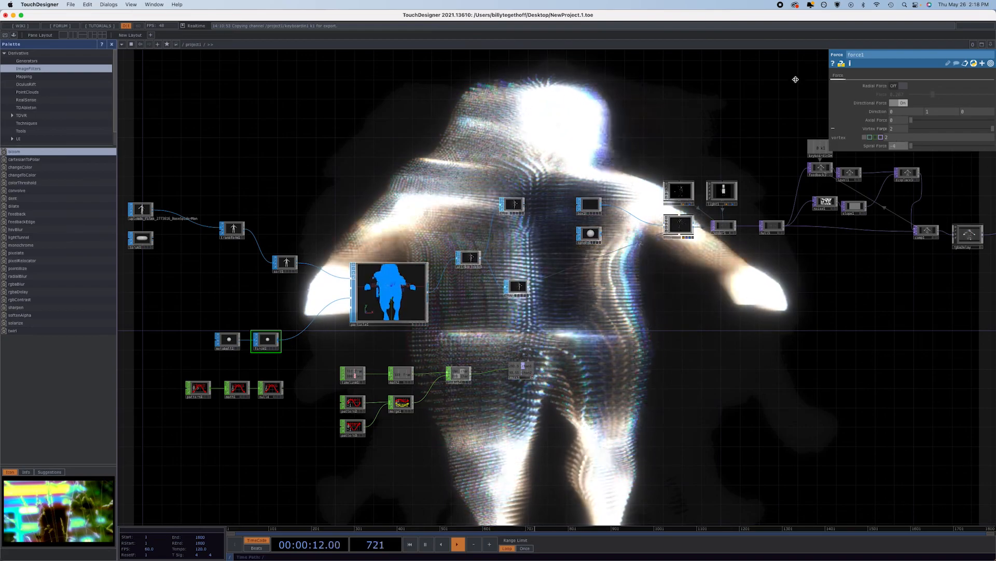
Switch transform1's X and Z rotation back to the op('math3')['chan2'] expression
{"action": "left_click", "coordinate": [232, 228]}
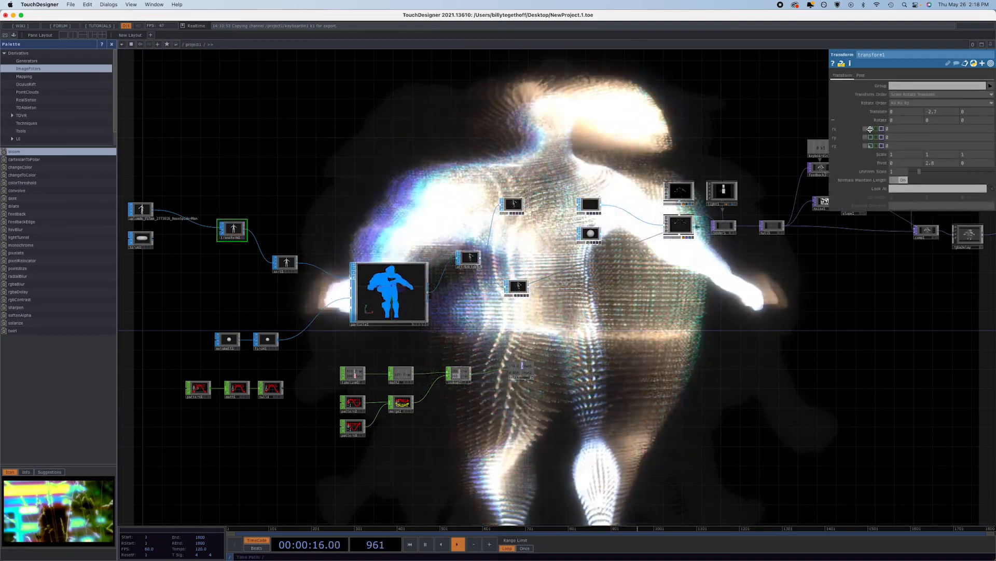
{"action": "left_click", "coordinate": [870, 129]}
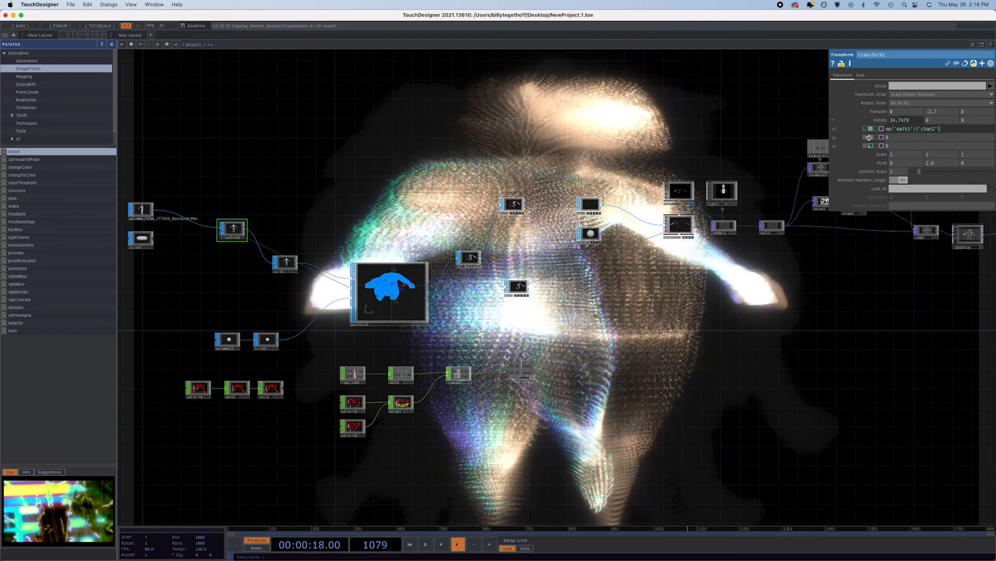
{"action": "left_click", "coordinate": [872, 146]}
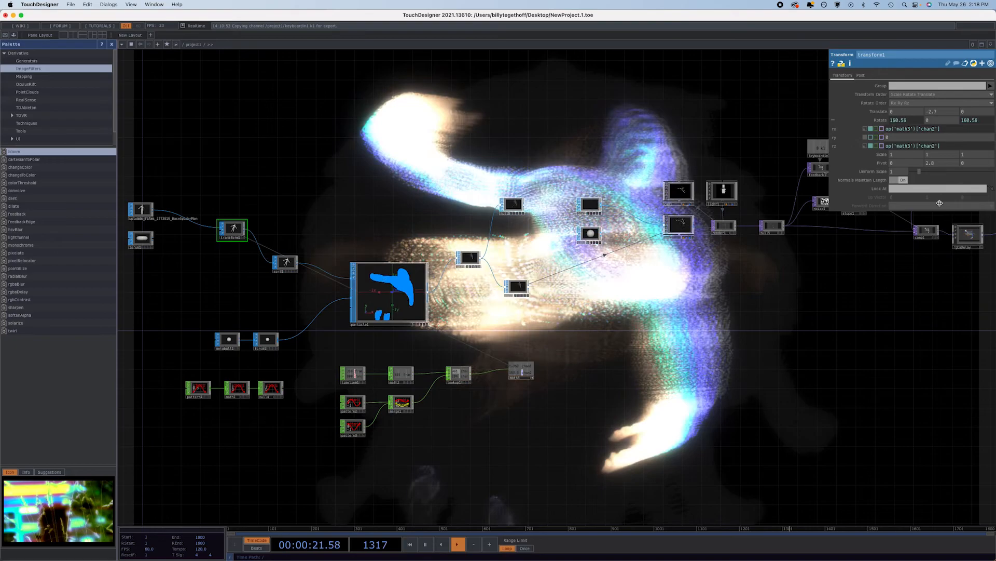
Lower the opacity of the Level TOP in the feedback loop to about 0.8
{"action": "left_click_drag", "start_coordinate": [791, 362], "coordinate": [510, 326]}
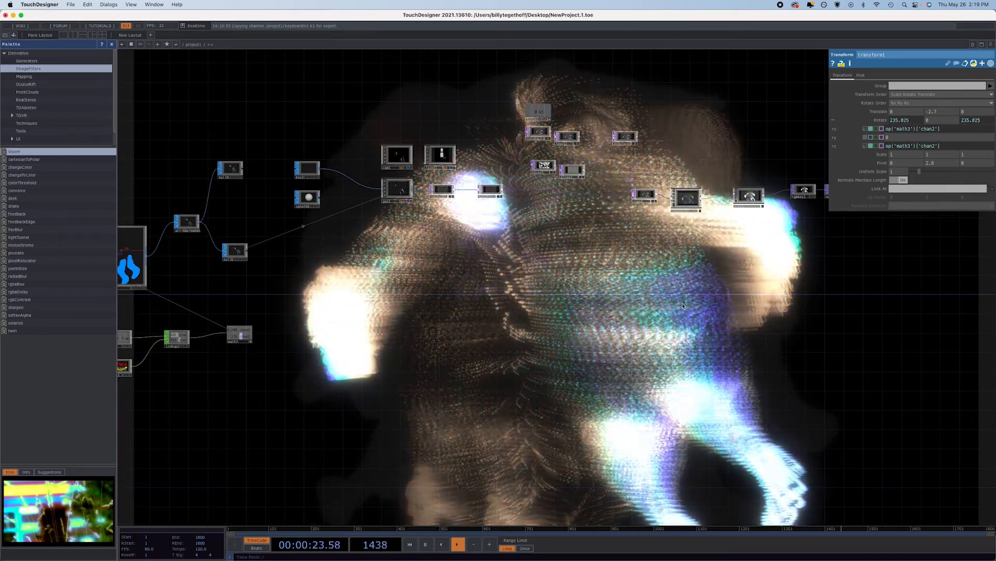
{"action": "left_click", "coordinate": [567, 137]}
{"action": "left_click_drag", "start_coordinate": [987, 95], "coordinate": [976, 97]}
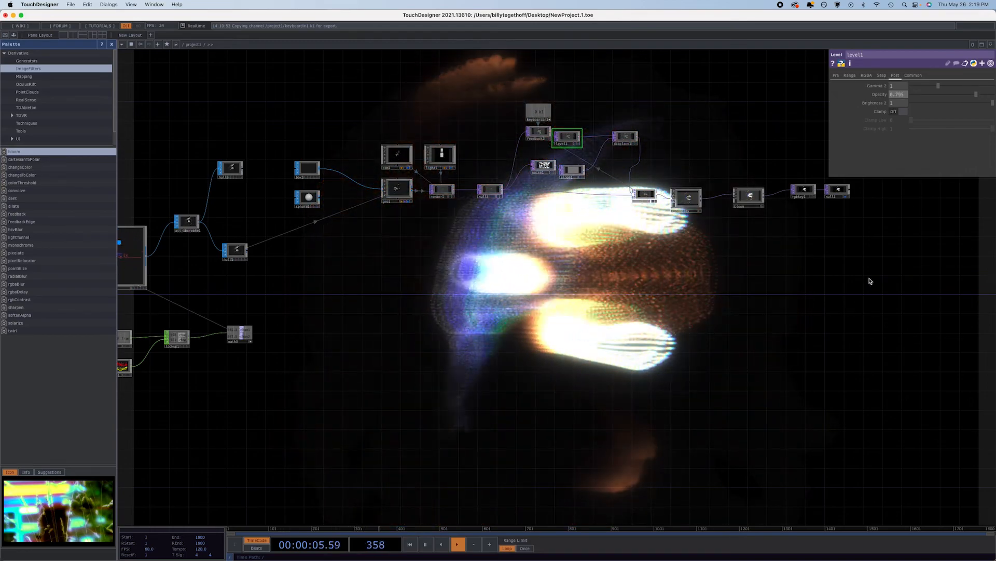
Set the bloom component's bloom level to 0.512 and its glow level to 0.635
{"action": "left_click", "coordinate": [749, 196]}
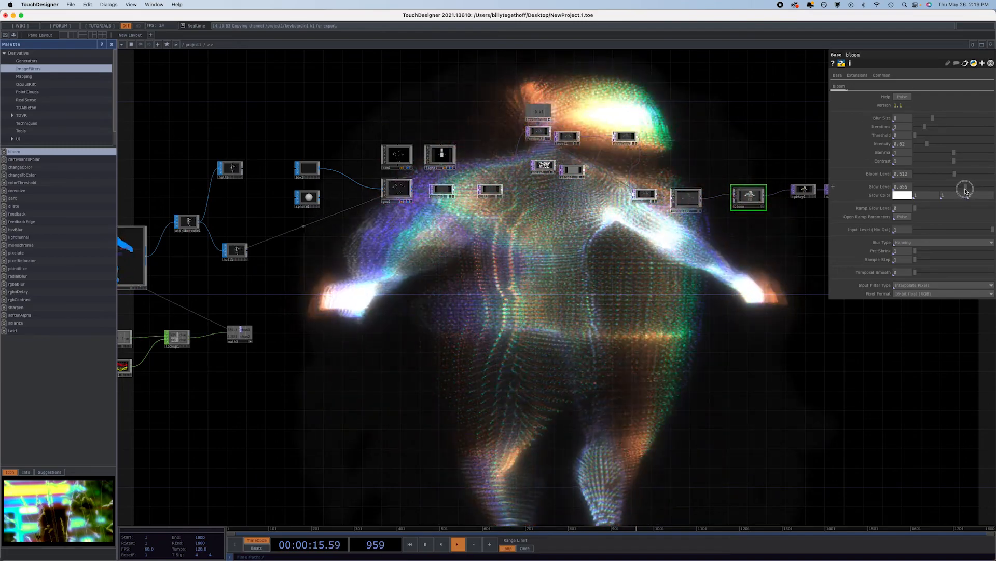
{"action": "scroll", "coordinate": [693, 320], "scroll_direction": "down", "scroll_amount": 3}
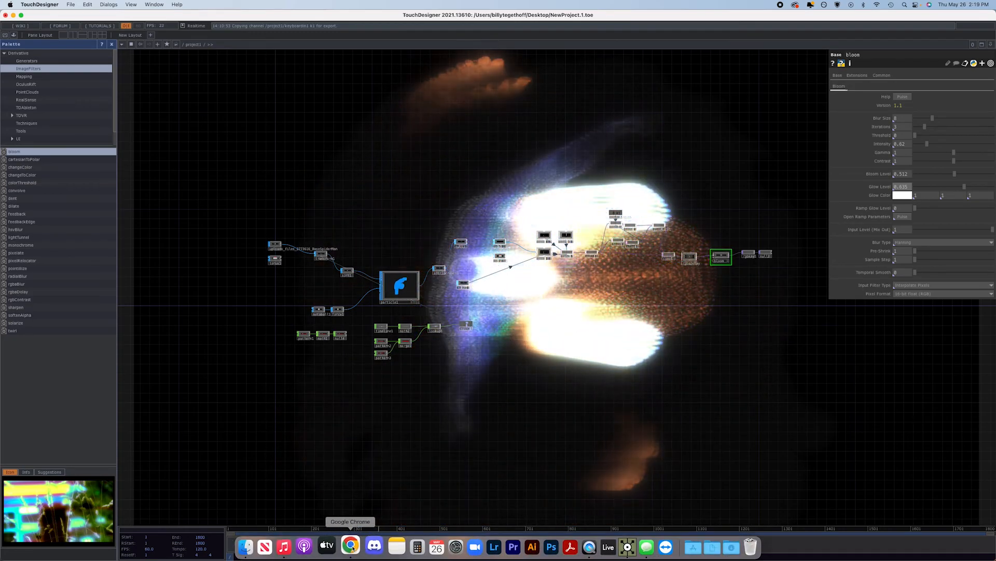
Switch to Chrome to view CGTrader's free 3D models page, and return to TouchDesigner
{"action": "left_click", "coordinate": [352, 558]}
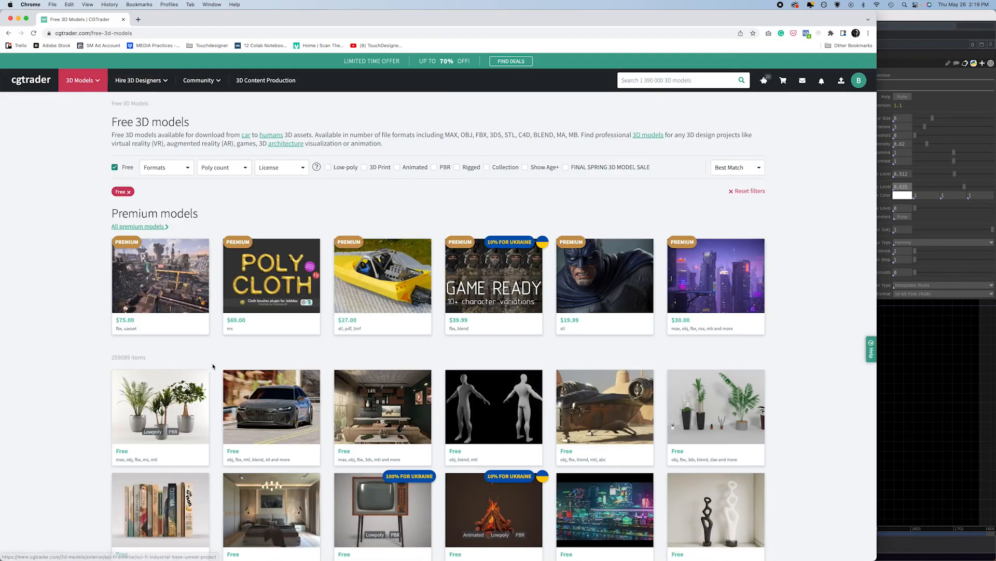
{"action": "mouse_move", "coordinate": [201, 559]}
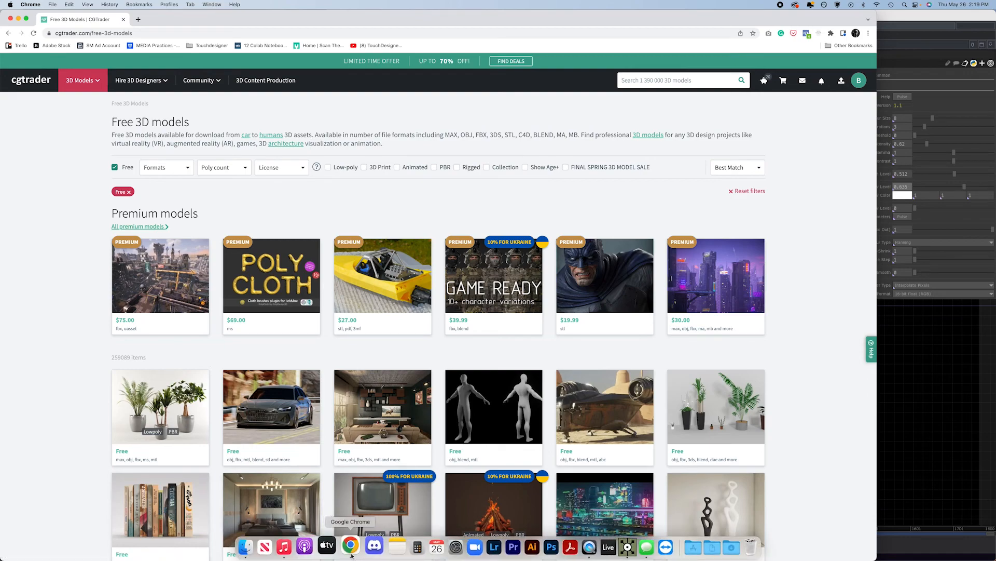
{"action": "left_click", "coordinate": [621, 556]}
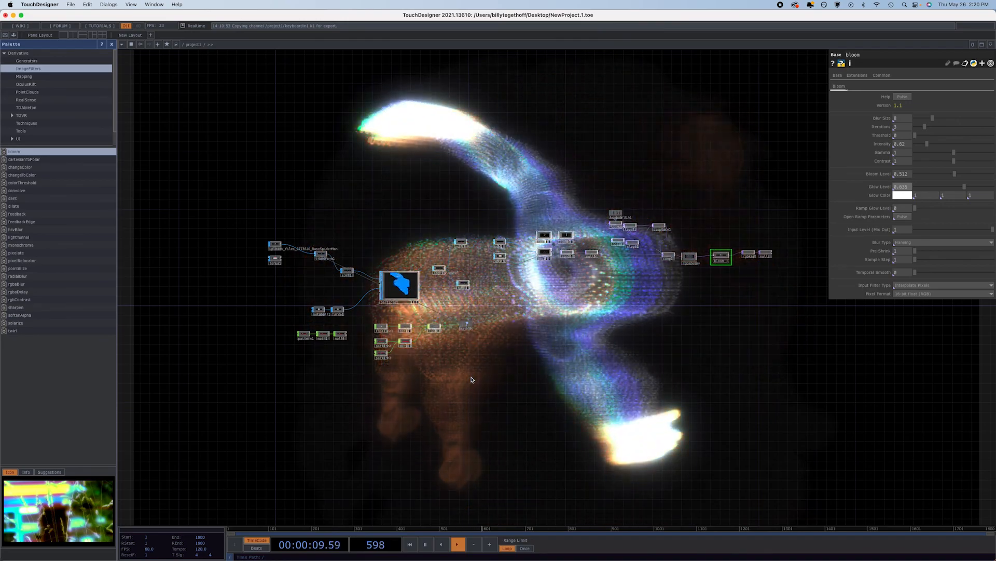
Open the macOS screen capture controls over the rendered figure
{"action": "mouse_move", "coordinate": [377, 560]}
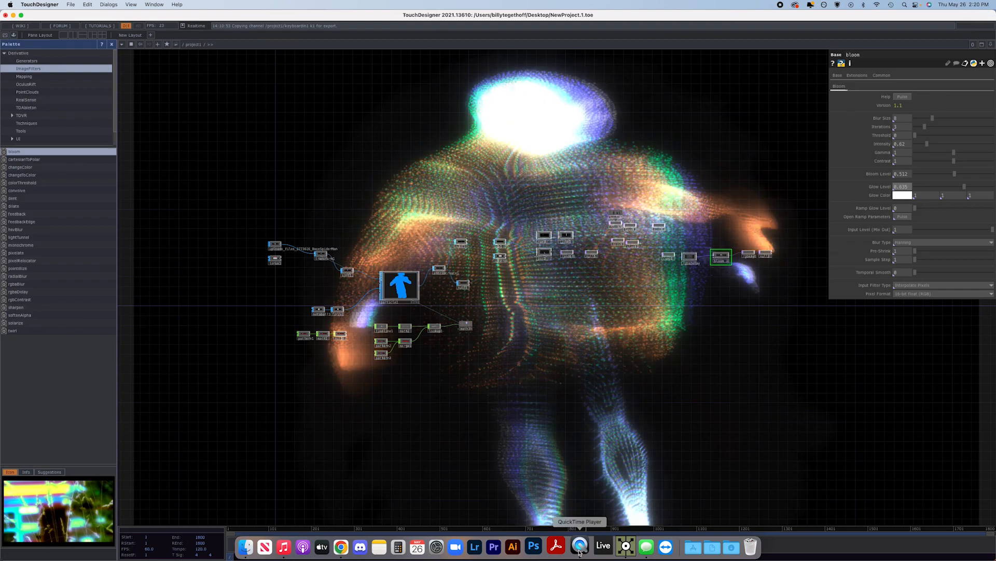
{"action": "key", "text": "super+shift+5"}
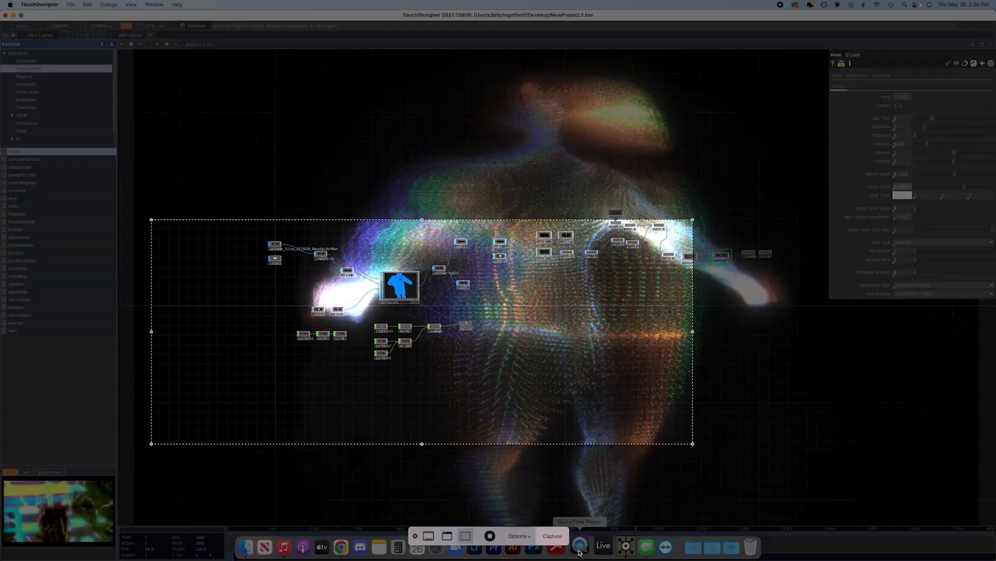